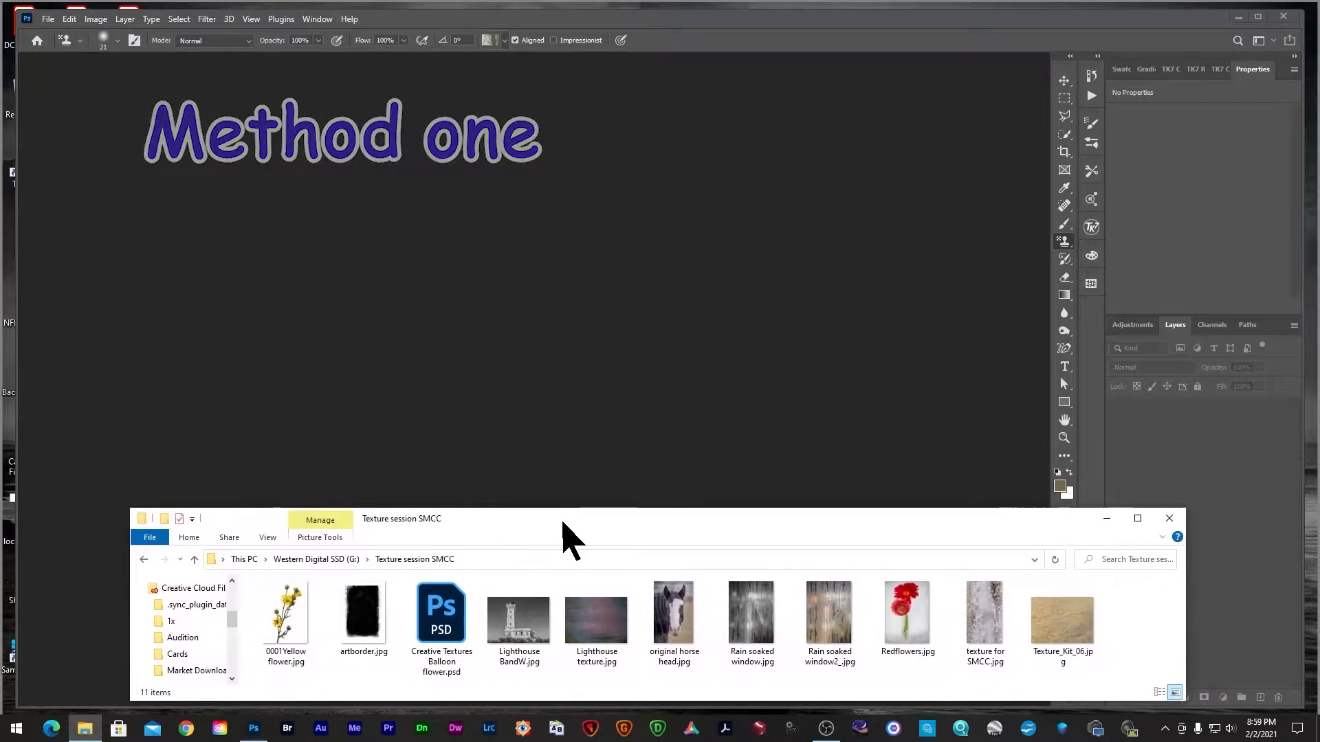
- Open original horse head.jpg in Photoshop and place Texture_Kit_06.jpg over it as a new layer
left_click(668, 622)
left_click_drag(668, 622, 568, 345)
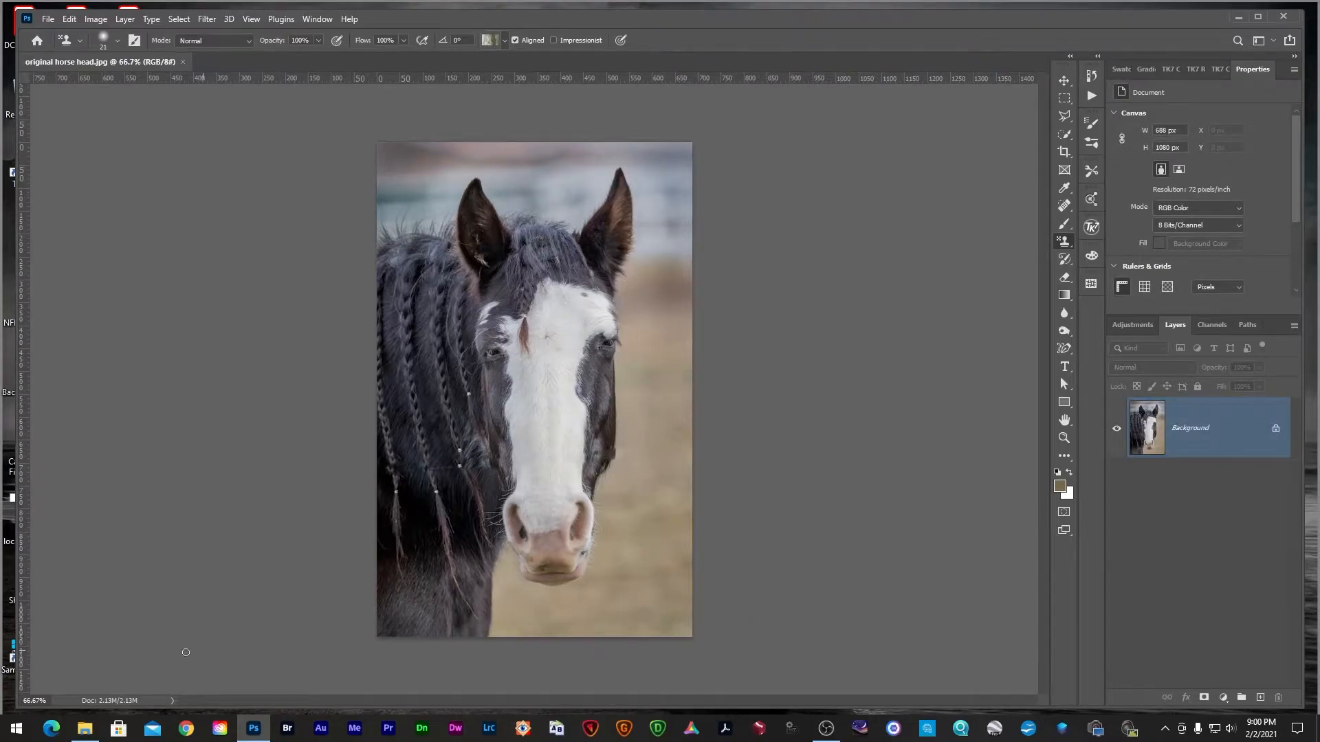
left_click(85, 728)
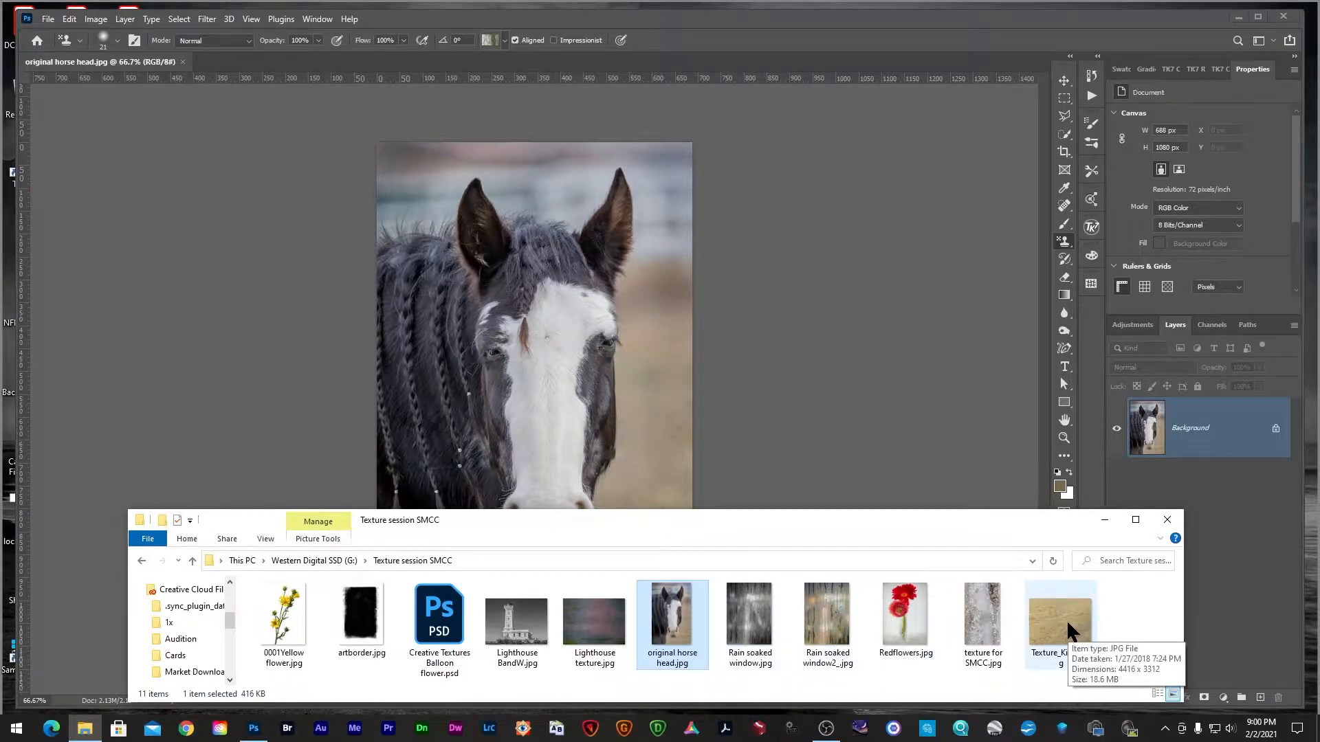
left_click_drag(1064, 617, 547, 374)
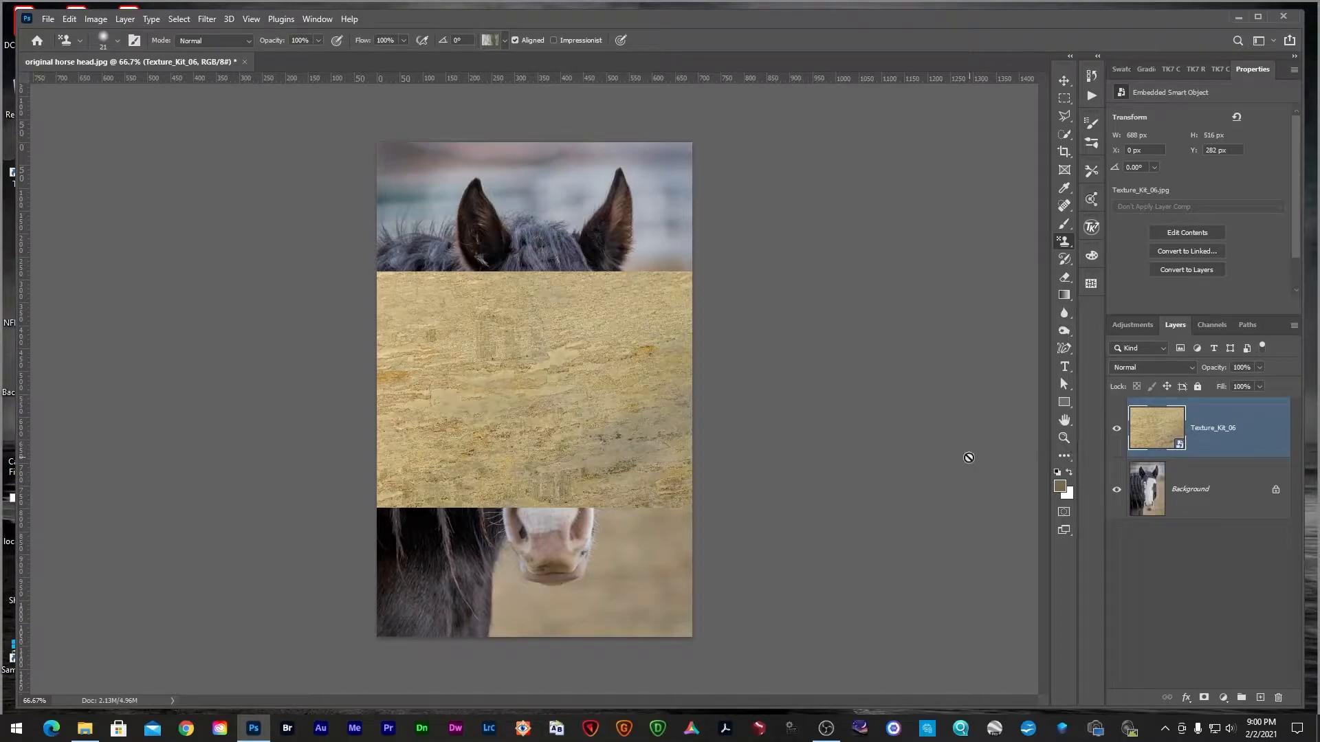
- Rotate the texture 90° clockwise and scale it from its centre to about 54% so it covers the whole photo
key("v")
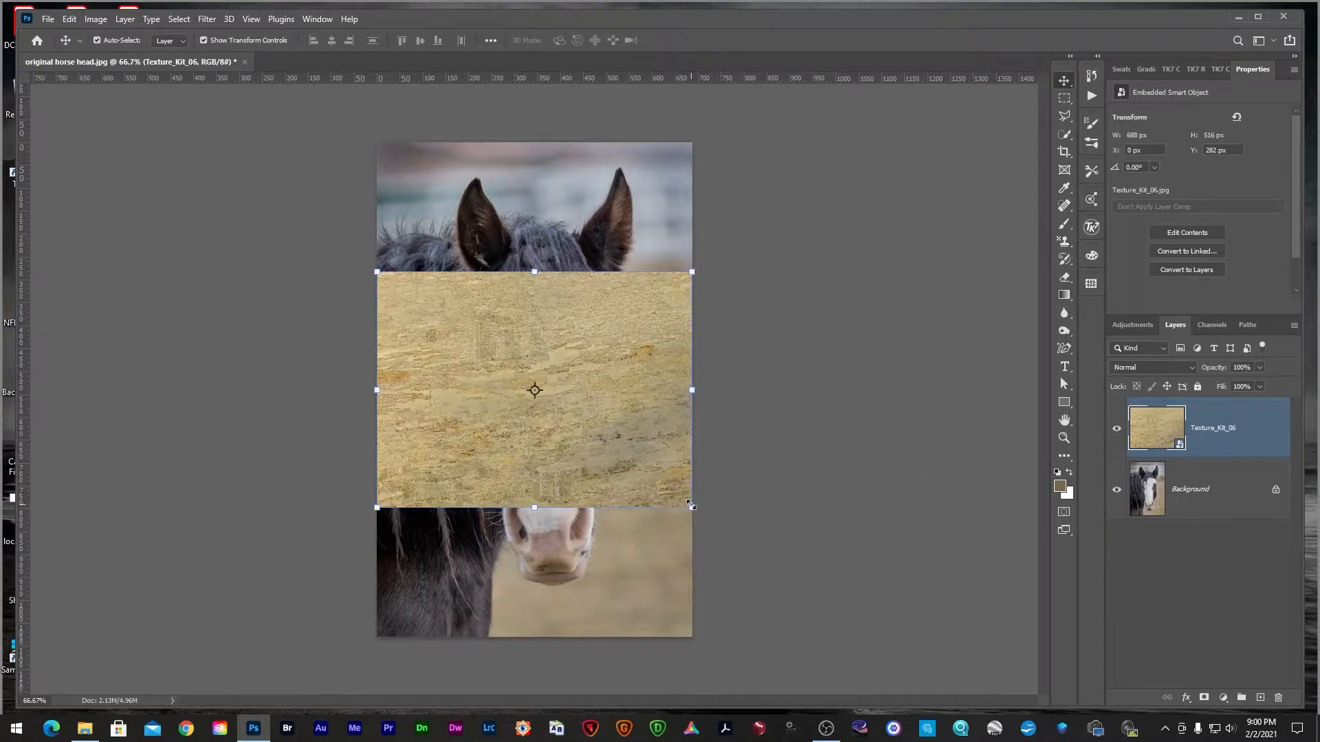
key("ctrl+t")
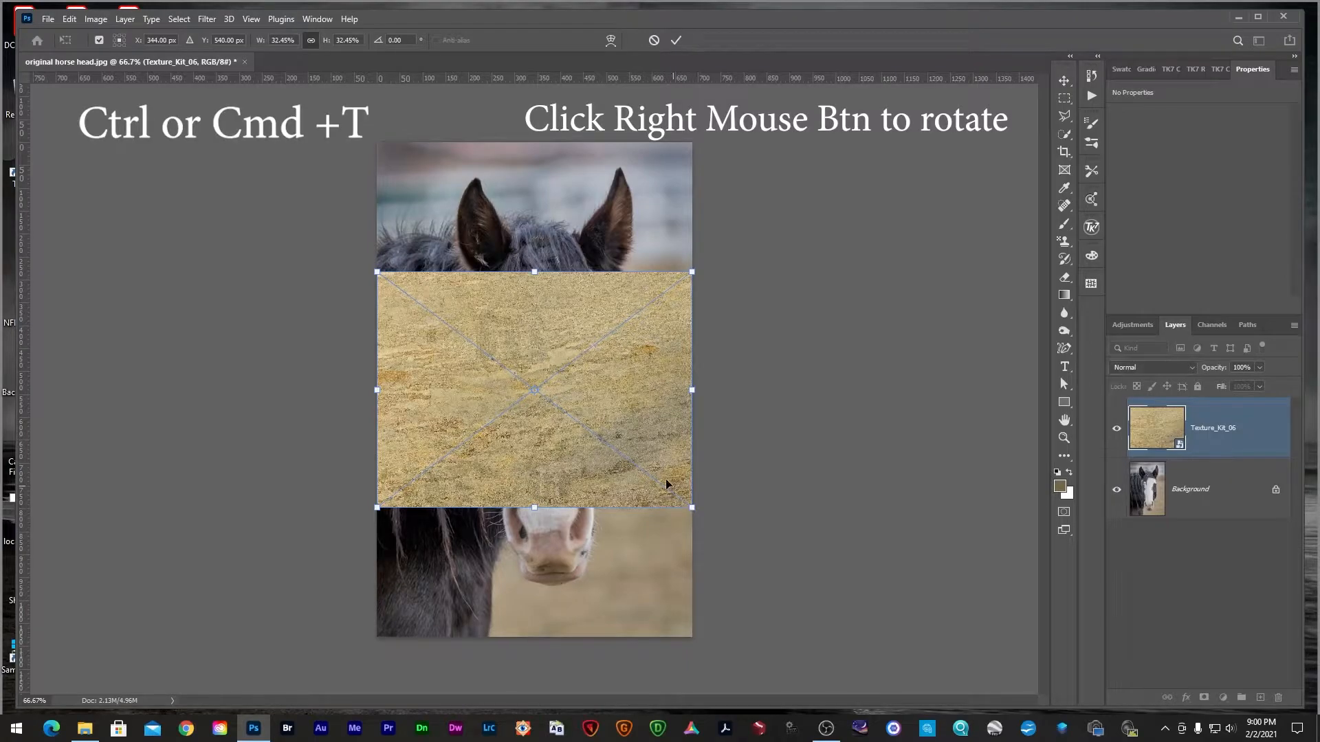
right_click(618, 400)
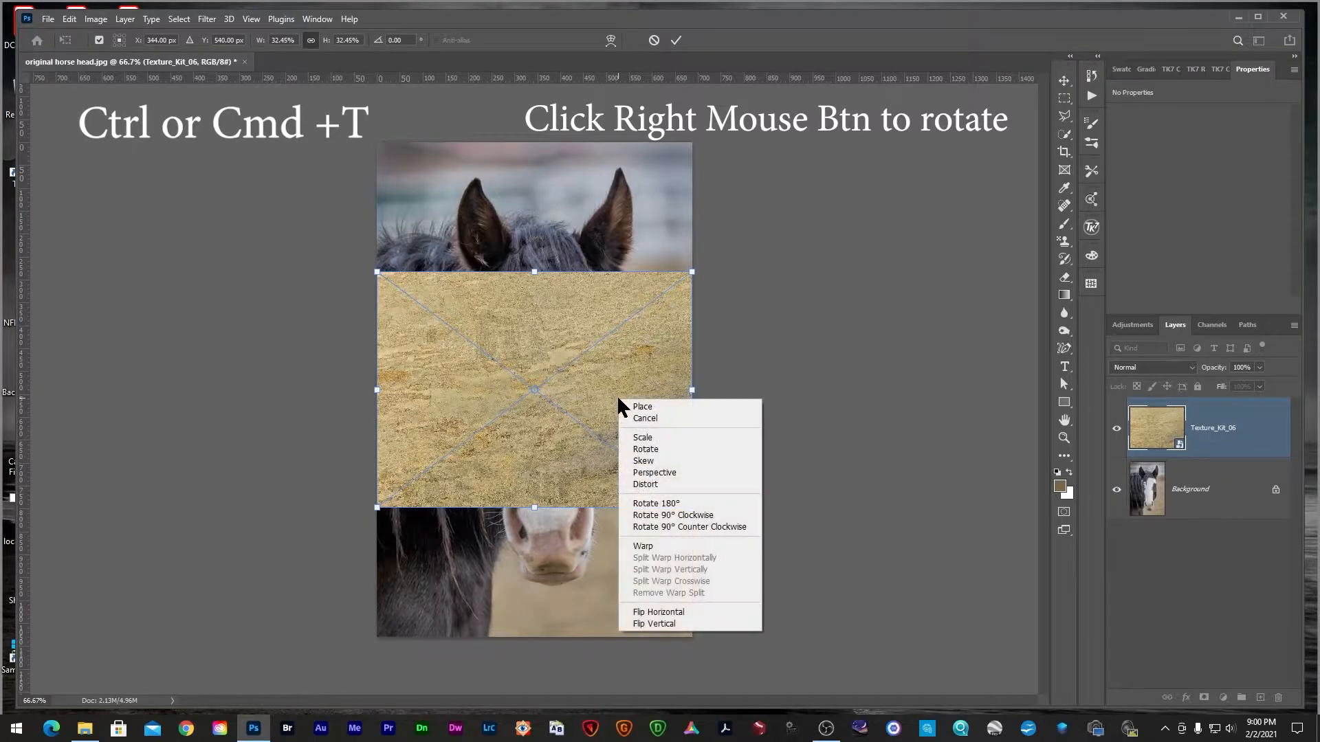
left_click(635, 516)
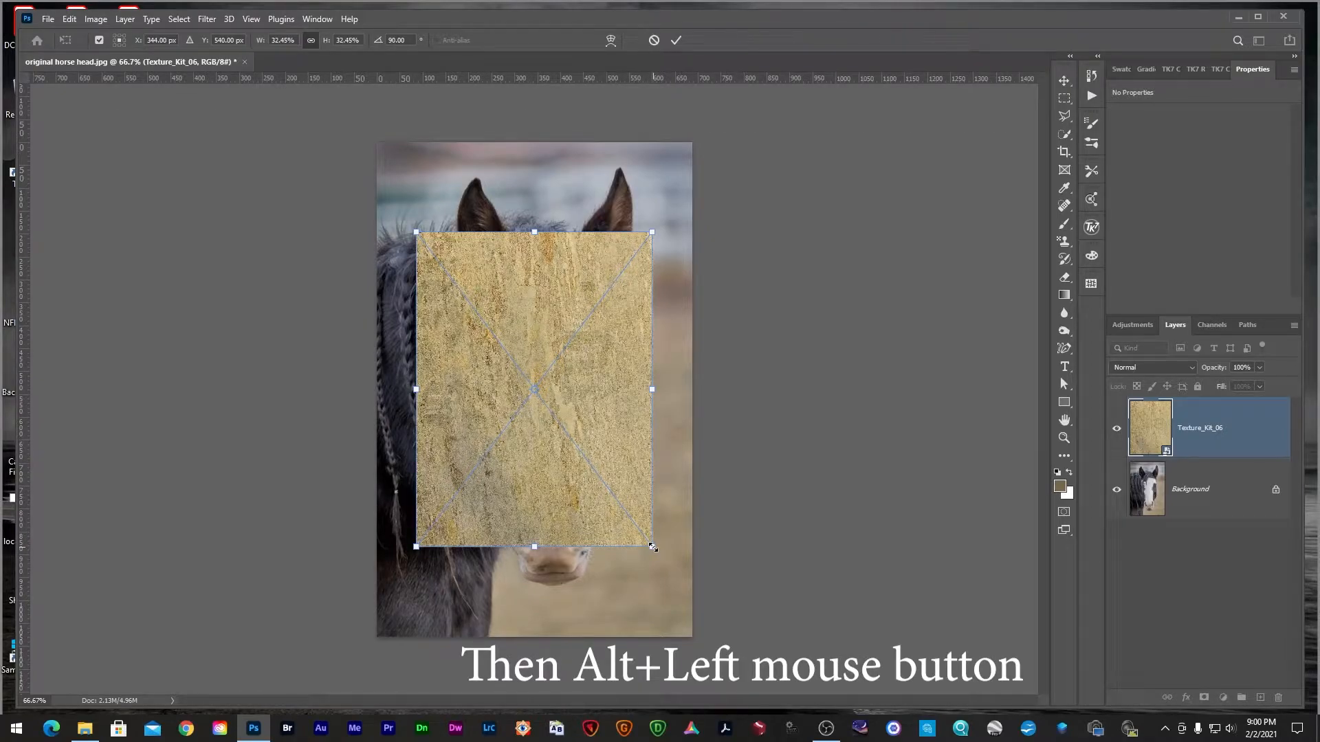
left_click_drag(654, 550, 699, 677)
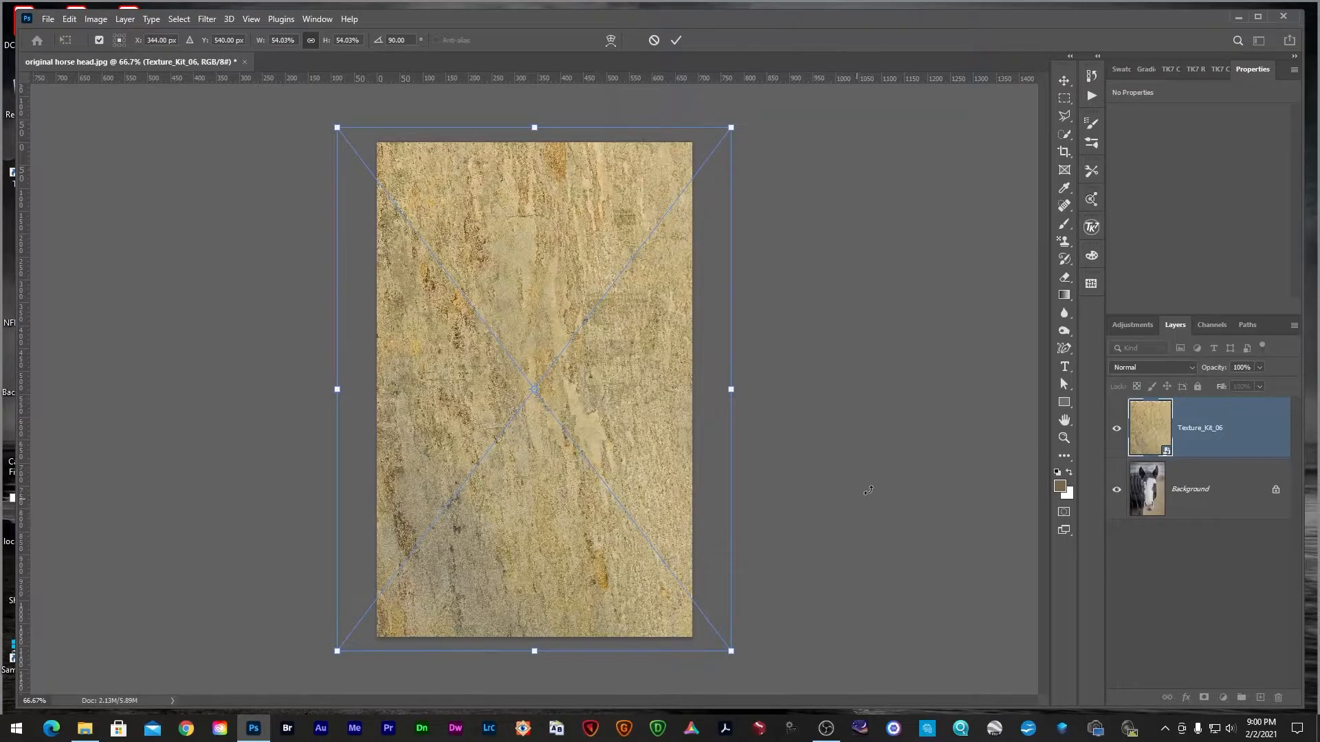
left_click(1064, 385)
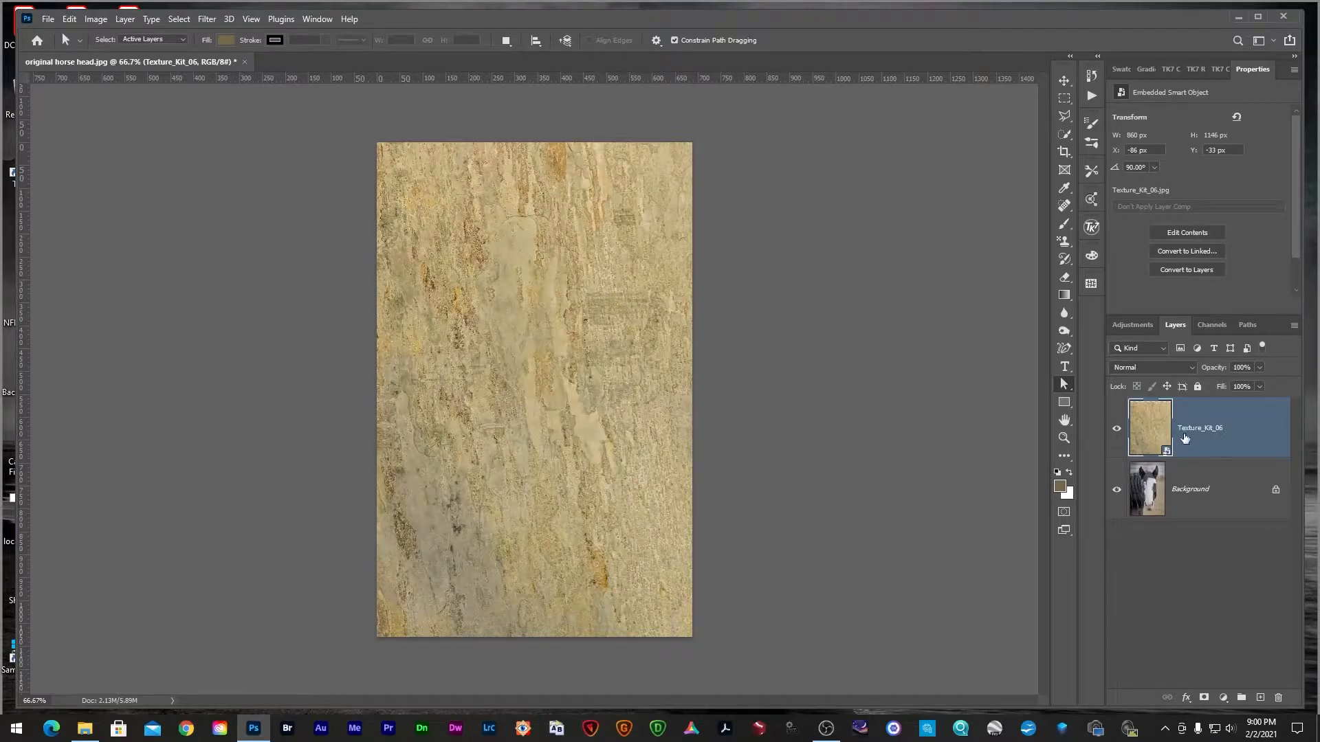
- Rasterize the Texture_Kit_06 layer and set up the Eraser with a soft brush at 0% hardness
right_click(1236, 437)
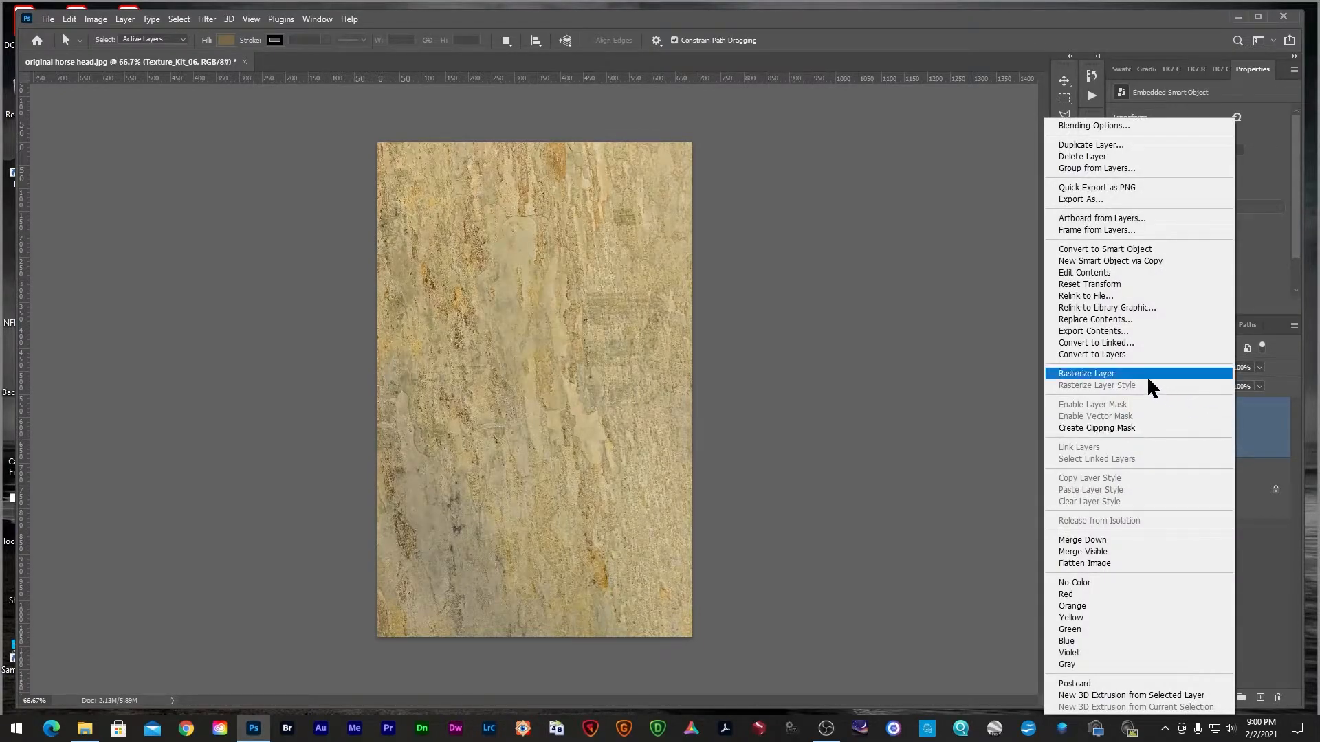
left_click(1140, 375)
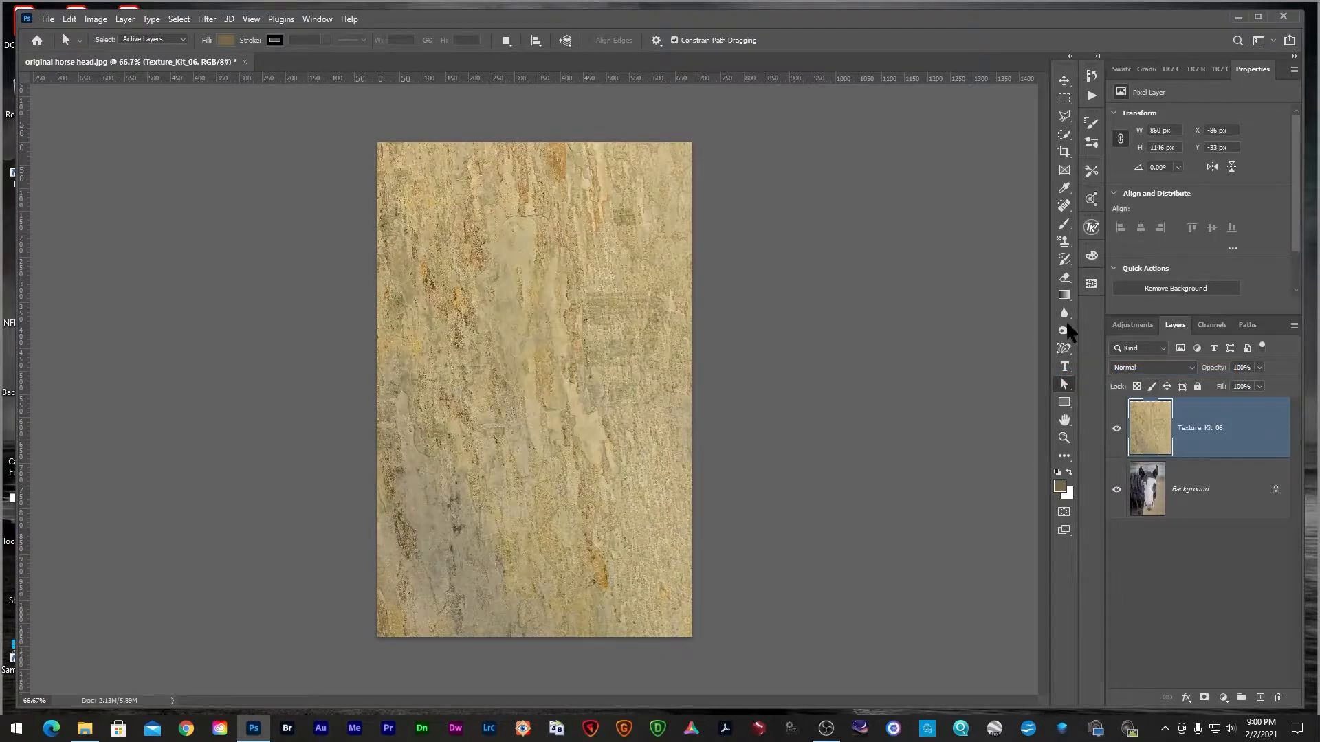
left_click(1064, 278)
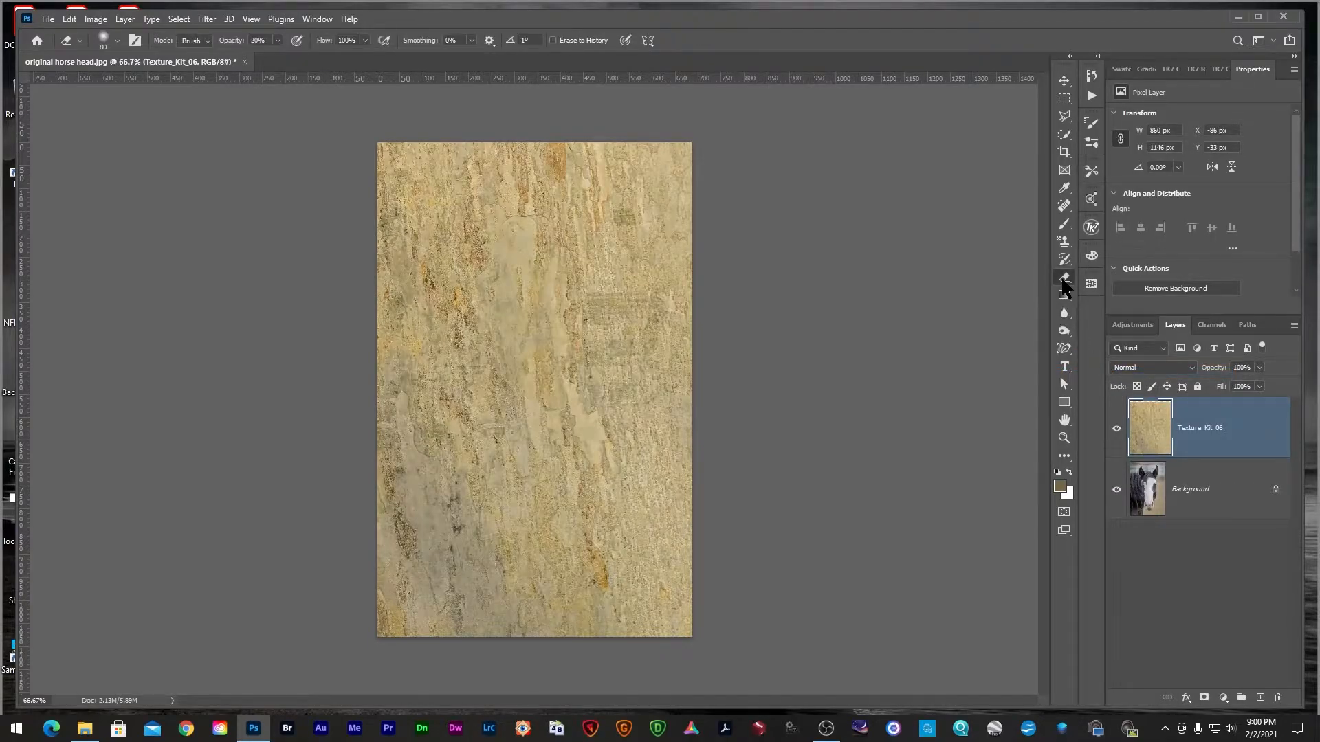
left_click(118, 41)
left_click(94, 116)
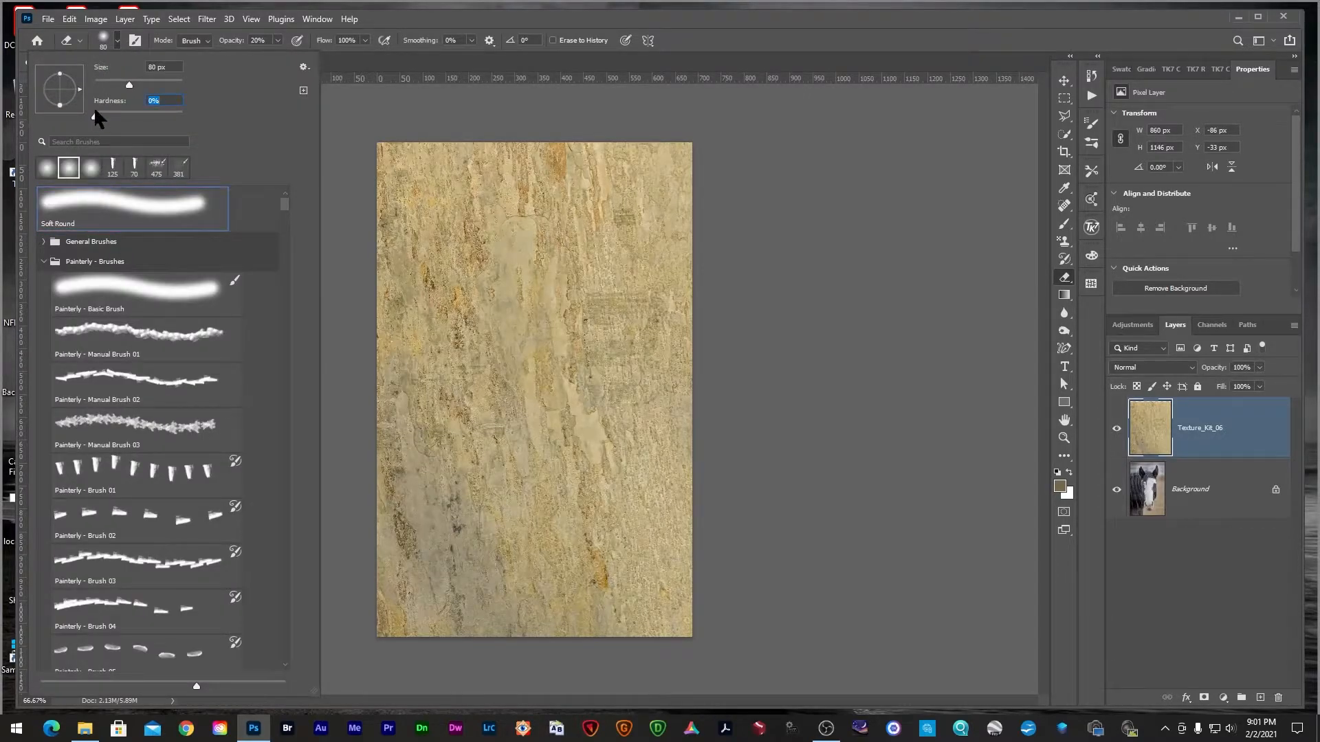
left_click(346, 113)
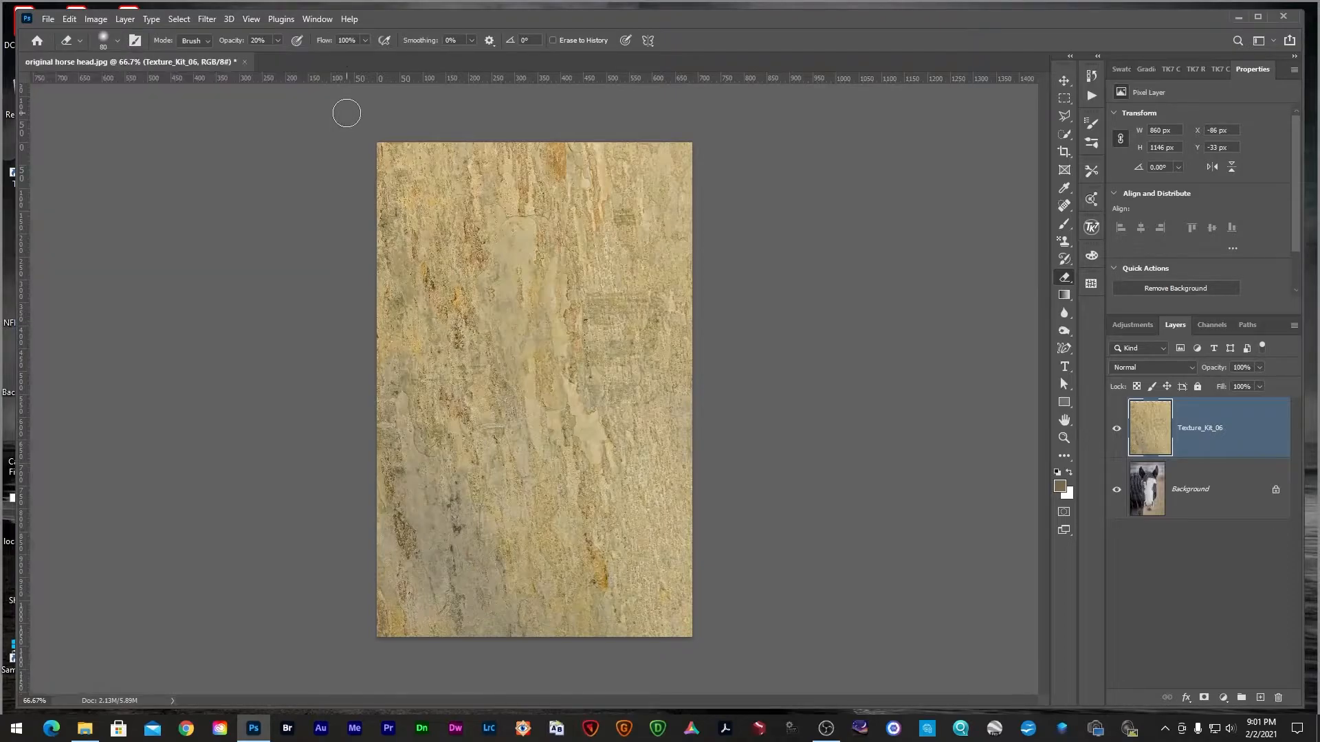
left_click(268, 40)
- Set the texture layer's blend mode to Multiply and its opacity to 77%
left_click(1154, 370)
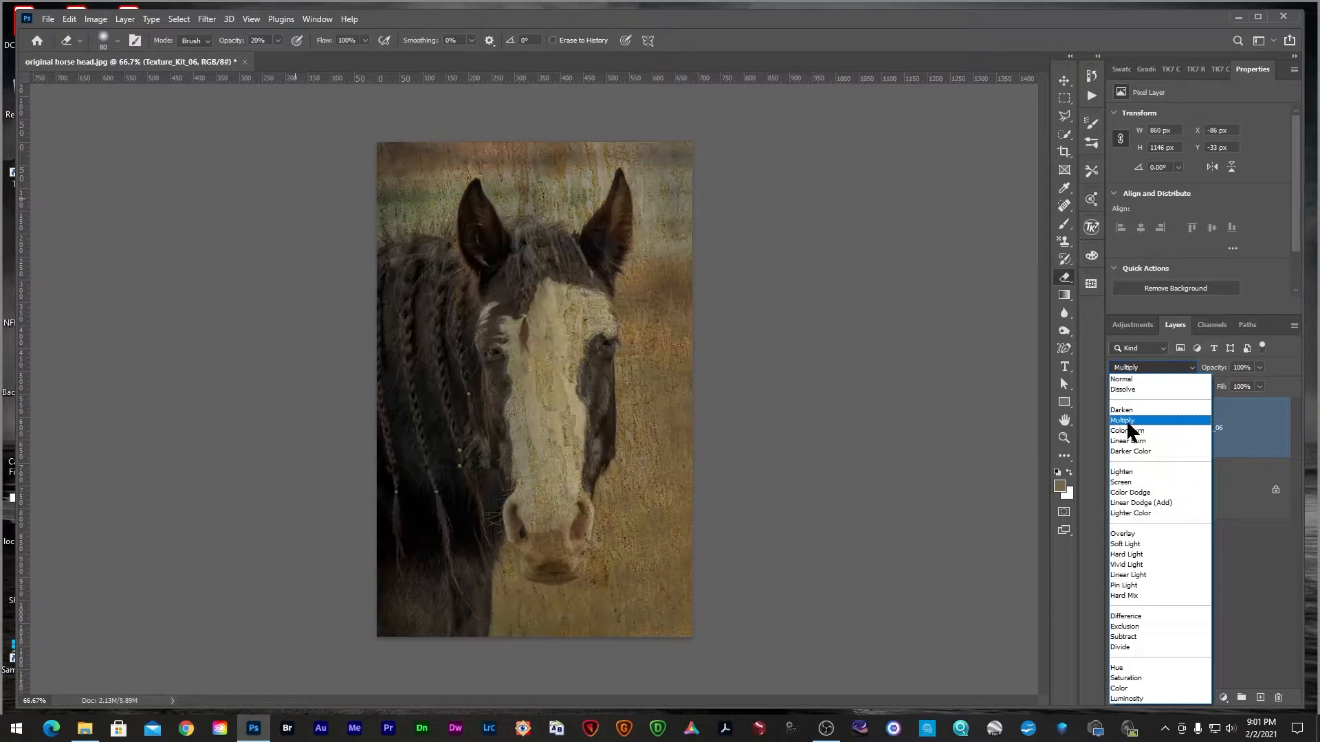
left_click(1125, 420)
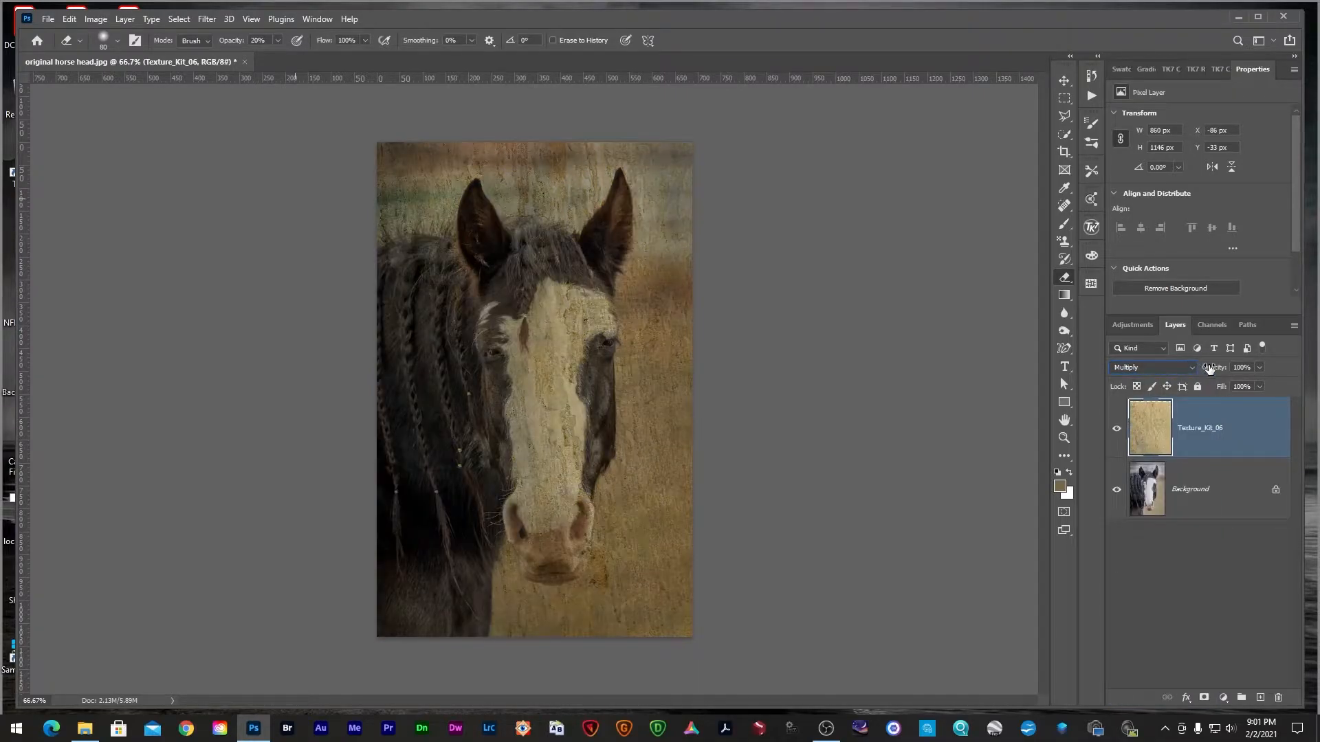
left_click_drag(1224, 372, 1213, 372)
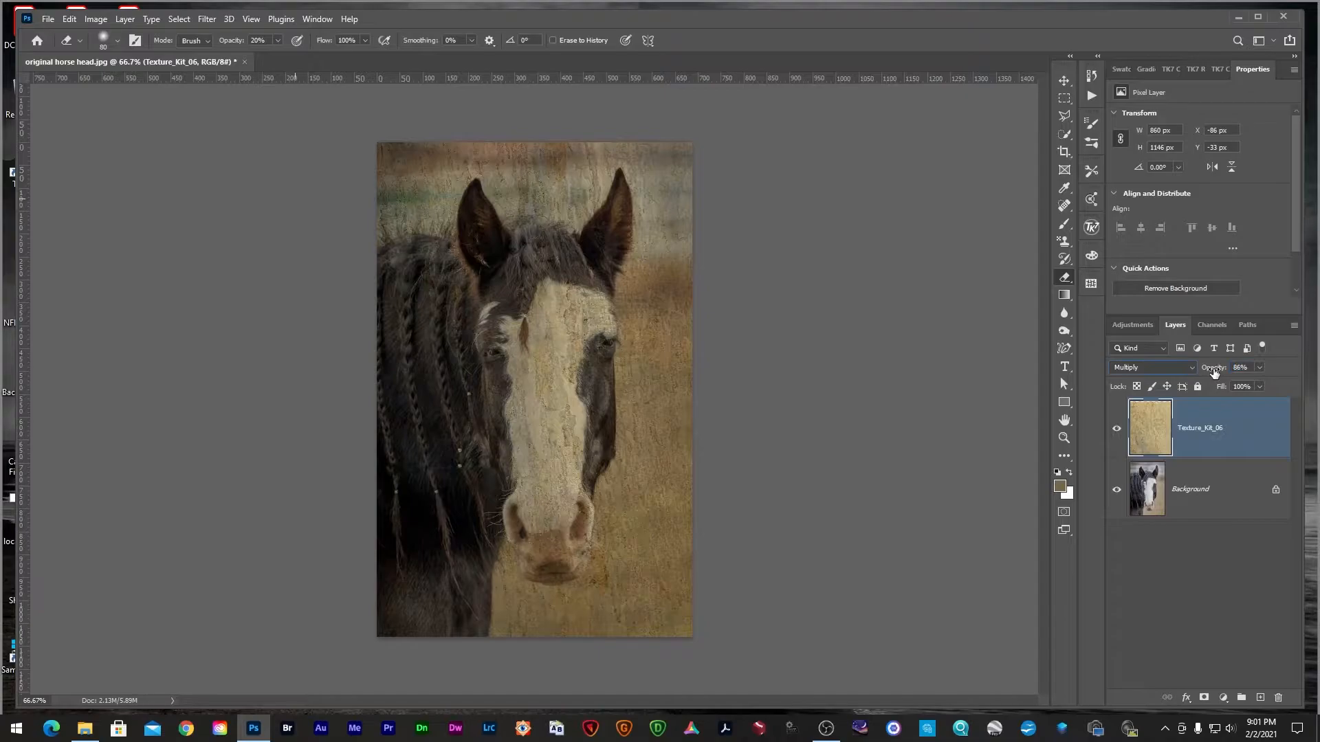
left_click(1247, 368)
type("77")
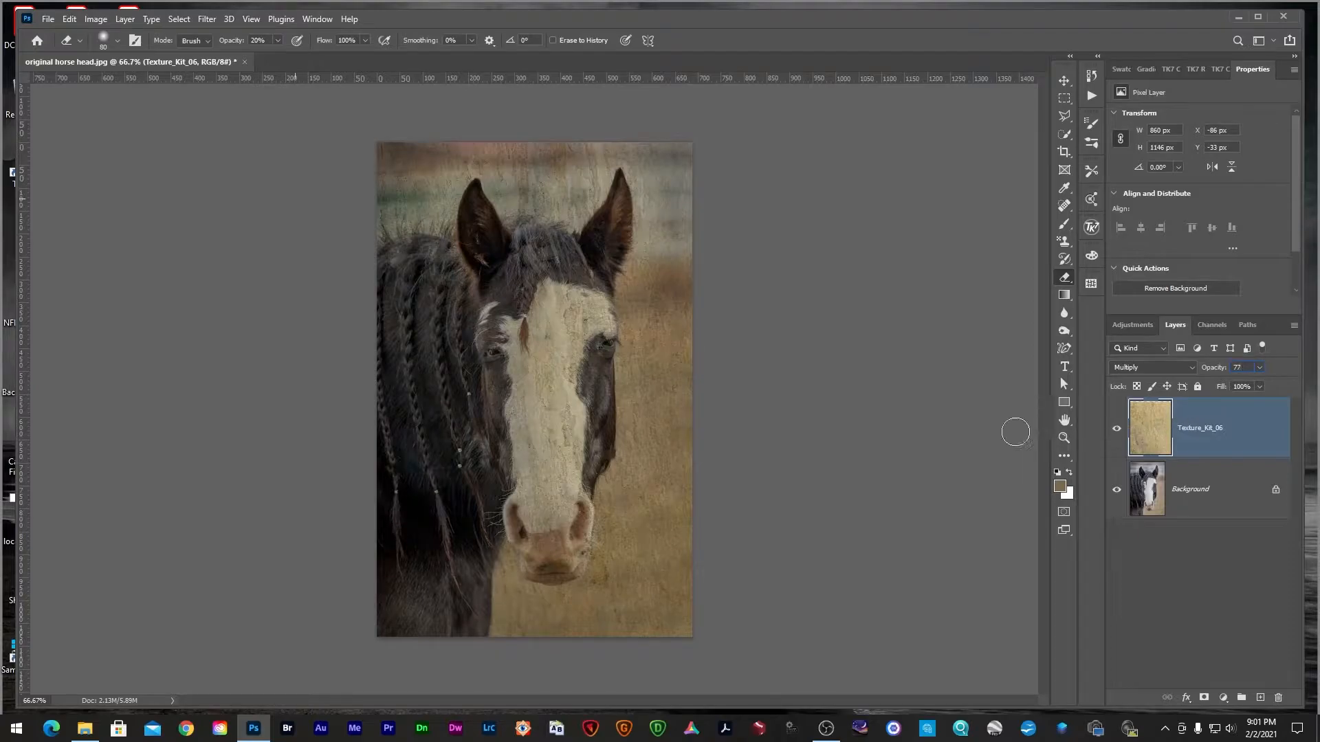
- Erase the texture over the white blaze and muzzle of the horse's face with repeated soft strokes
mouse_move(573, 401)
left_mouse_down()
mouse_move(583, 276)
mouse_move(608, 321)
mouse_move(548, 281)
mouse_move(580, 404)
mouse_move(564, 311)
mouse_move(538, 281)
mouse_move(534, 292)
mouse_move(556, 515)
mouse_move(551, 551)
mouse_move(526, 560)
mouse_move(500, 310)
mouse_move(505, 366)
mouse_move(479, 308)
mouse_move(509, 263)
mouse_move(565, 296)
mouse_move(605, 366)
mouse_move(571, 548)
mouse_move(537, 576)
mouse_move(524, 560)
mouse_move(528, 545)
mouse_move(560, 568)
left_mouse_up()
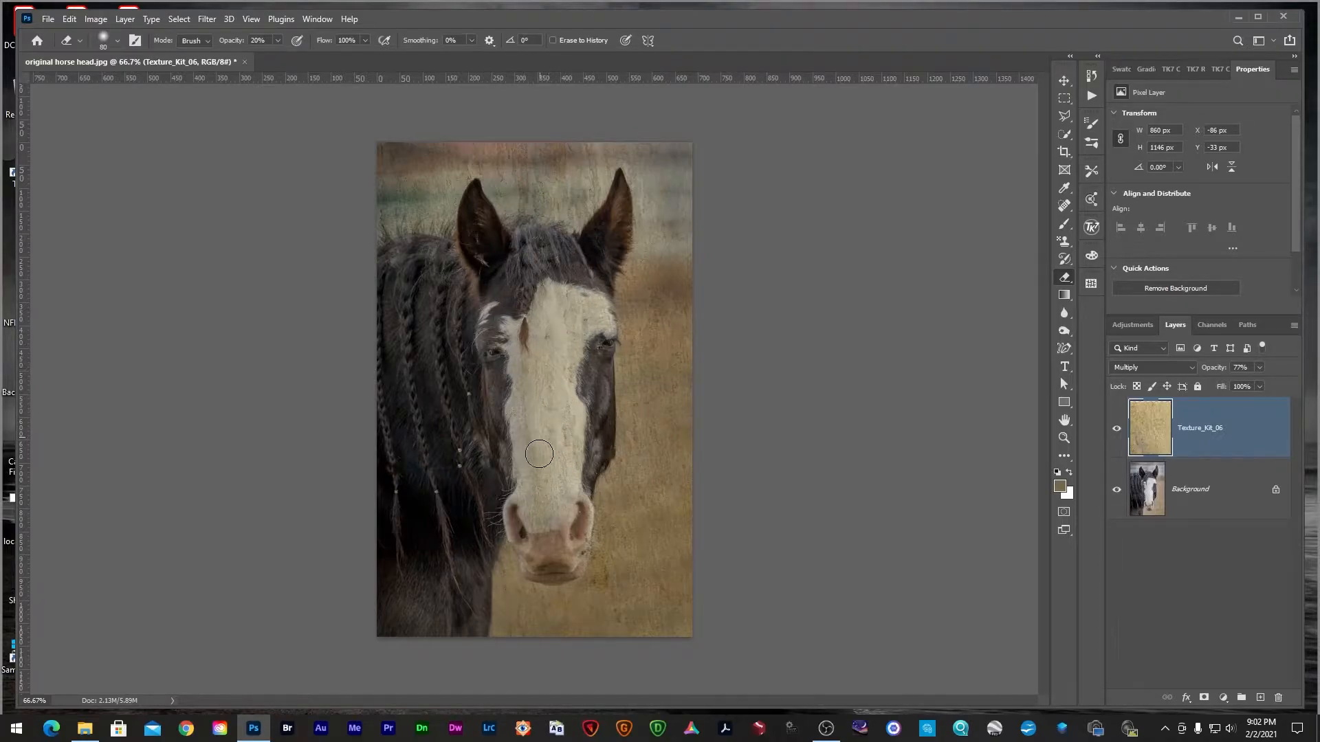
mouse_move(536, 506)
left_mouse_down()
mouse_move(543, 551)
mouse_move(543, 425)
left_mouse_up()
mouse_move(554, 555)
left_mouse_down()
mouse_move(587, 464)
mouse_move(588, 323)
mouse_move(568, 256)
mouse_move(550, 558)
mouse_move(547, 482)
left_mouse_up()
mouse_move(546, 373)
left_mouse_down()
mouse_move(543, 281)
mouse_move(525, 280)
mouse_move(534, 567)
mouse_move(503, 427)
mouse_move(510, 274)
mouse_move(533, 239)
mouse_move(593, 301)
left_mouse_up()
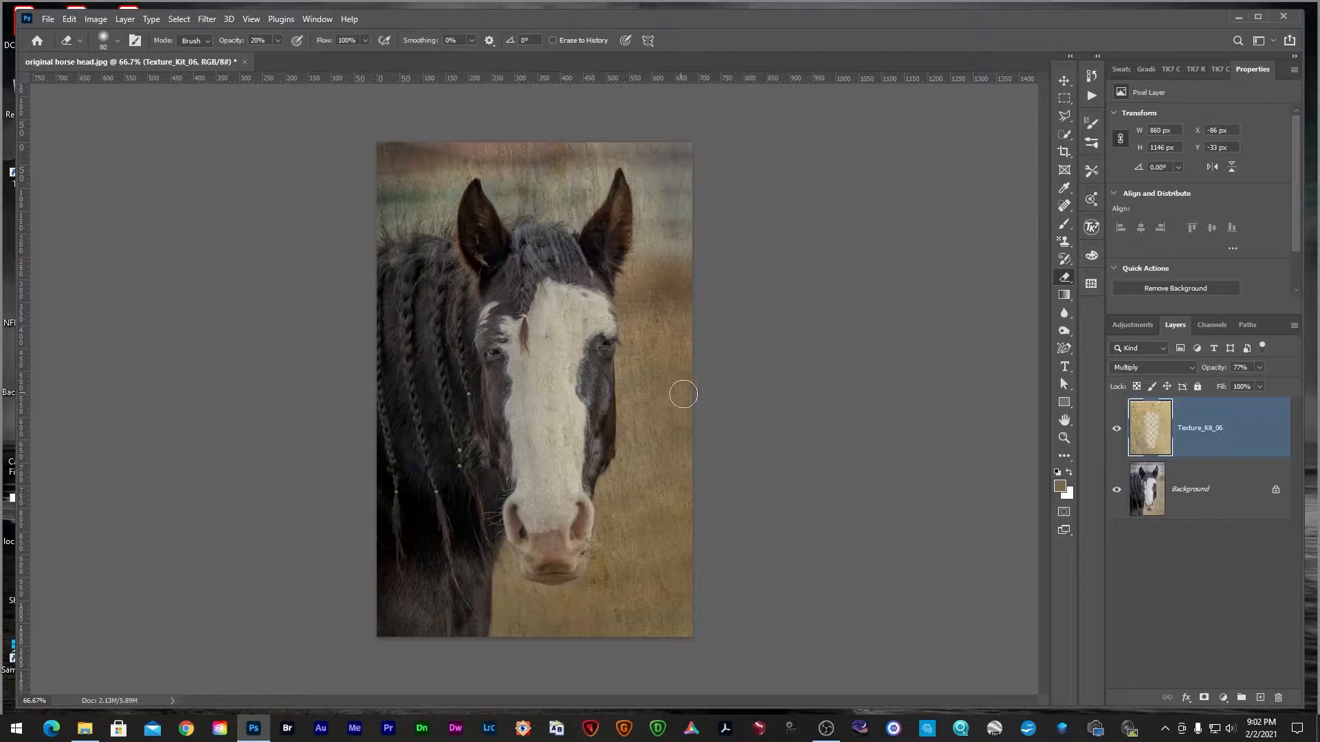
- Hide the Texture_Kit_06 layer and open Texture_Kit_06.jpg as a separate document
left_click(1116, 430)
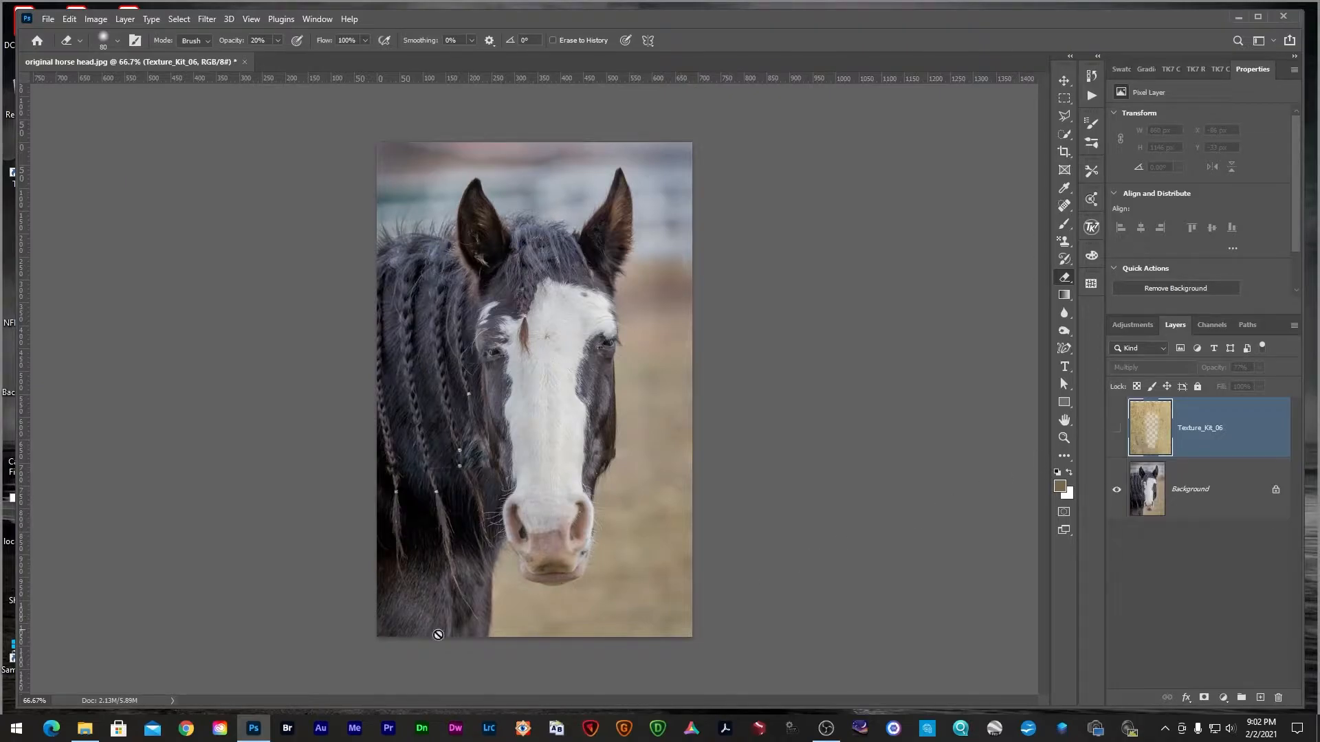
left_click(86, 730)
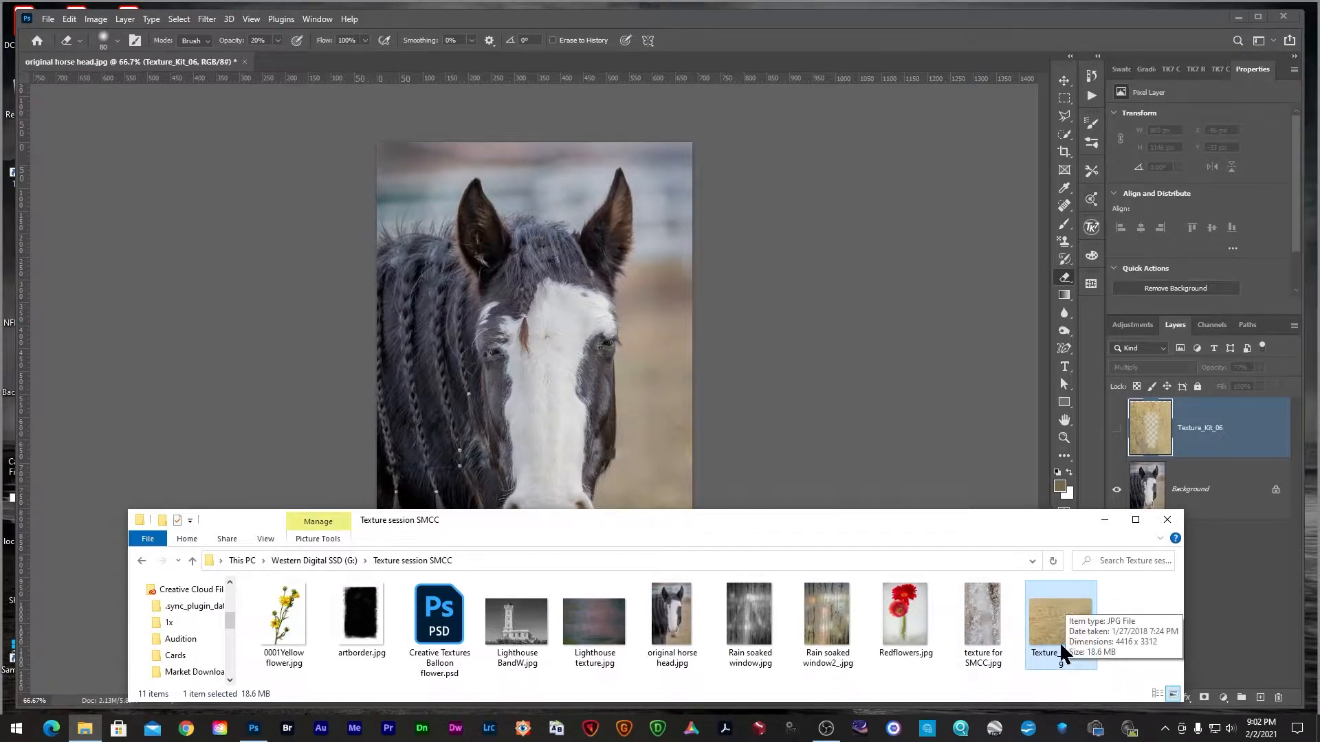
left_click_drag(1046, 625, 733, 64)
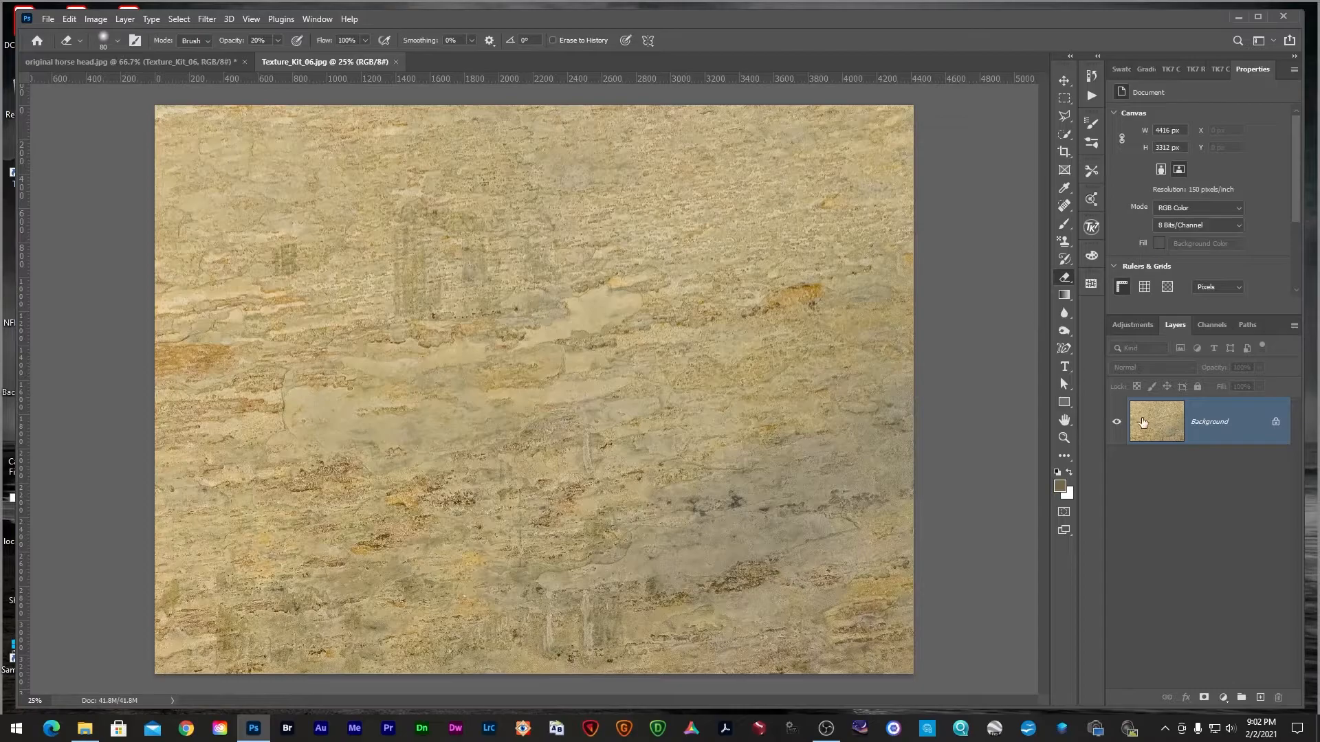
- Unlock and duplicate the texture's background layer, and bring the copy into the horse head document, centred over the photo
left_click(1275, 423)
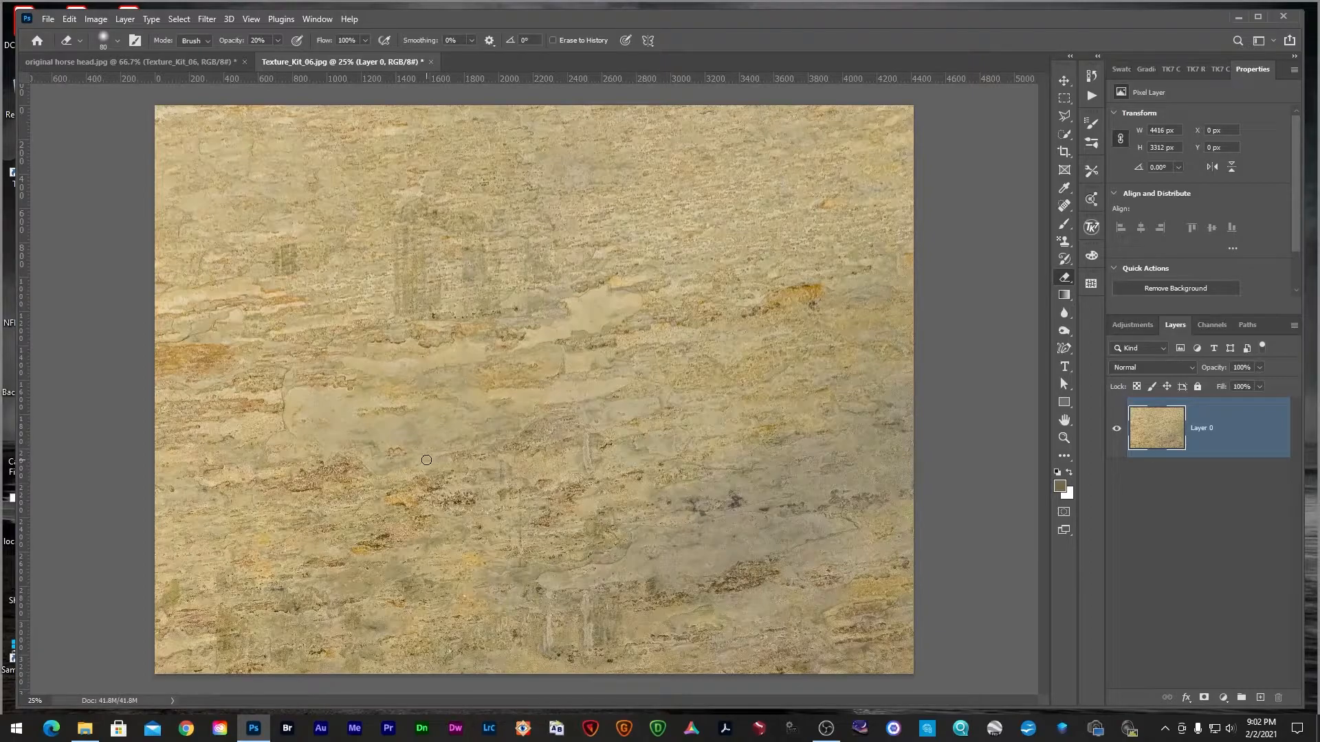
key("ctrl+j")
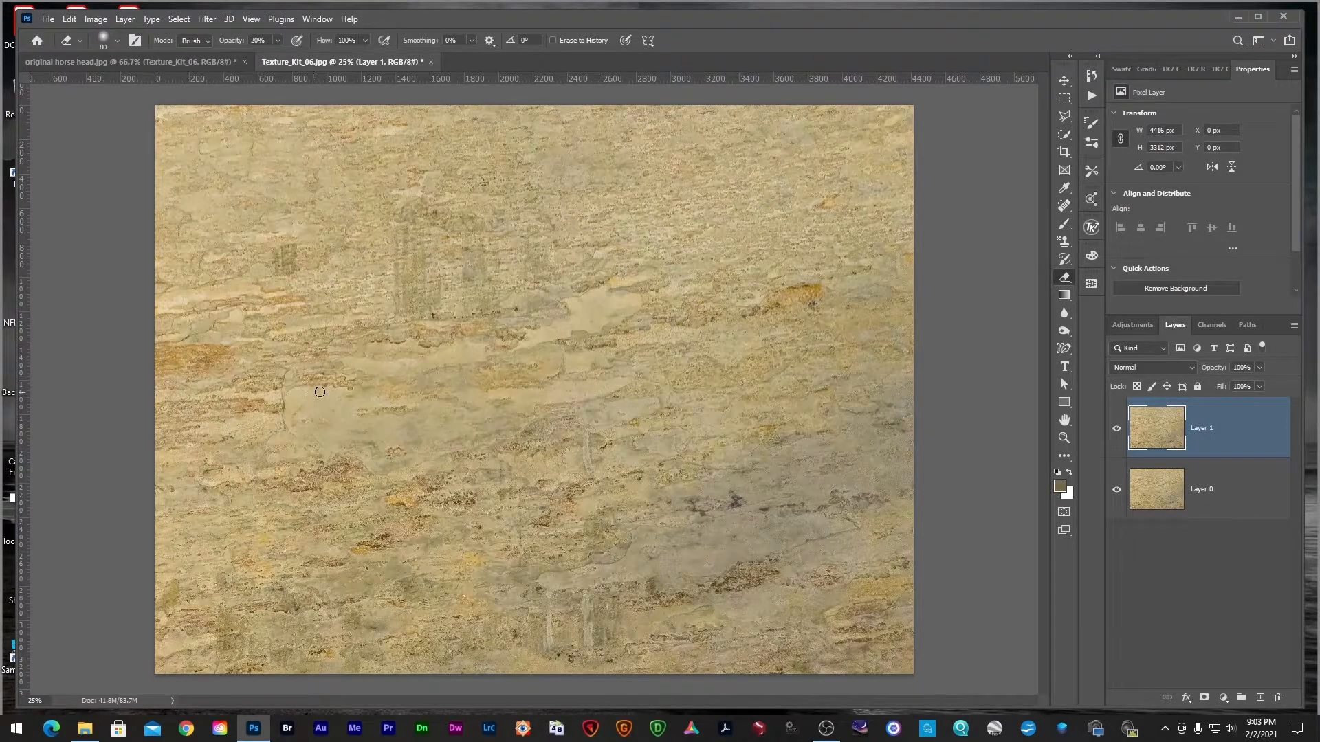
key("v")
left_click_drag(350, 384, 539, 394)
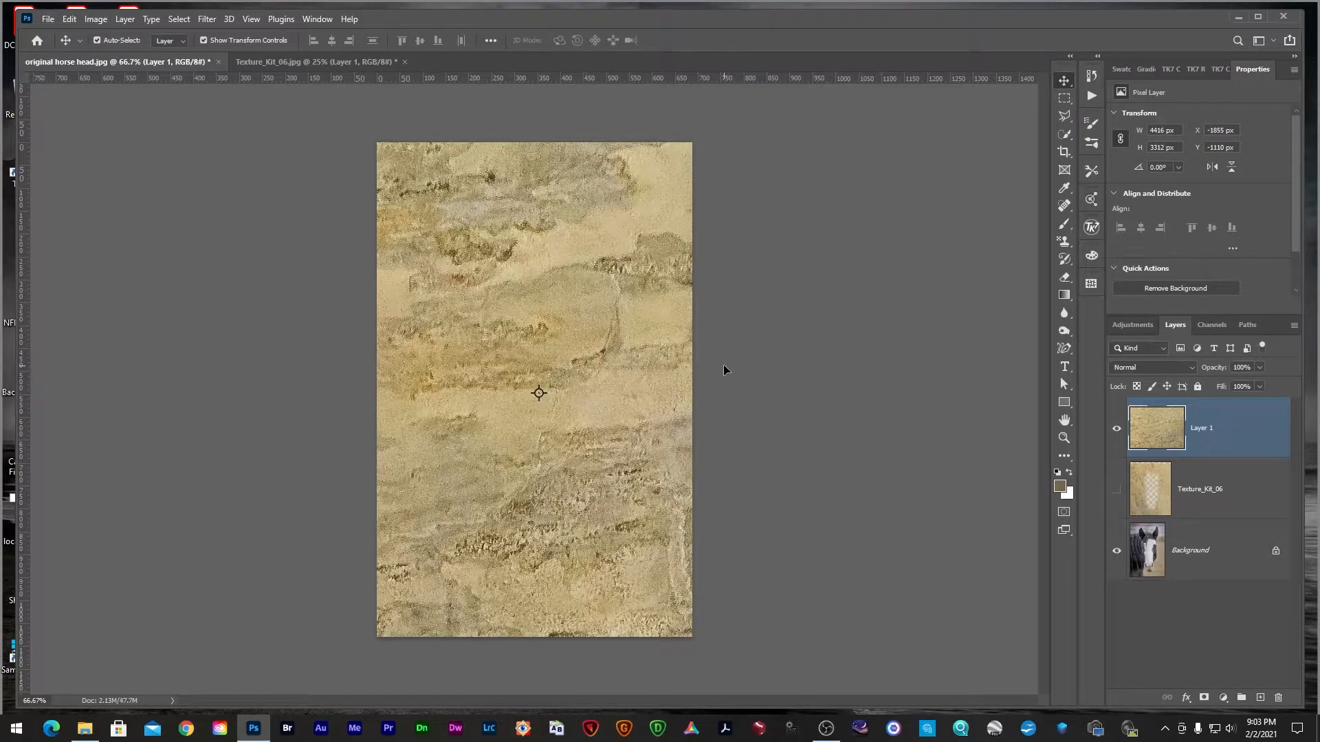
- Scale the new texture layer from its centre to 34.85% and squeeze its sides in to about 17% width to fit the photo
scroll(724, 365, "down", 6)
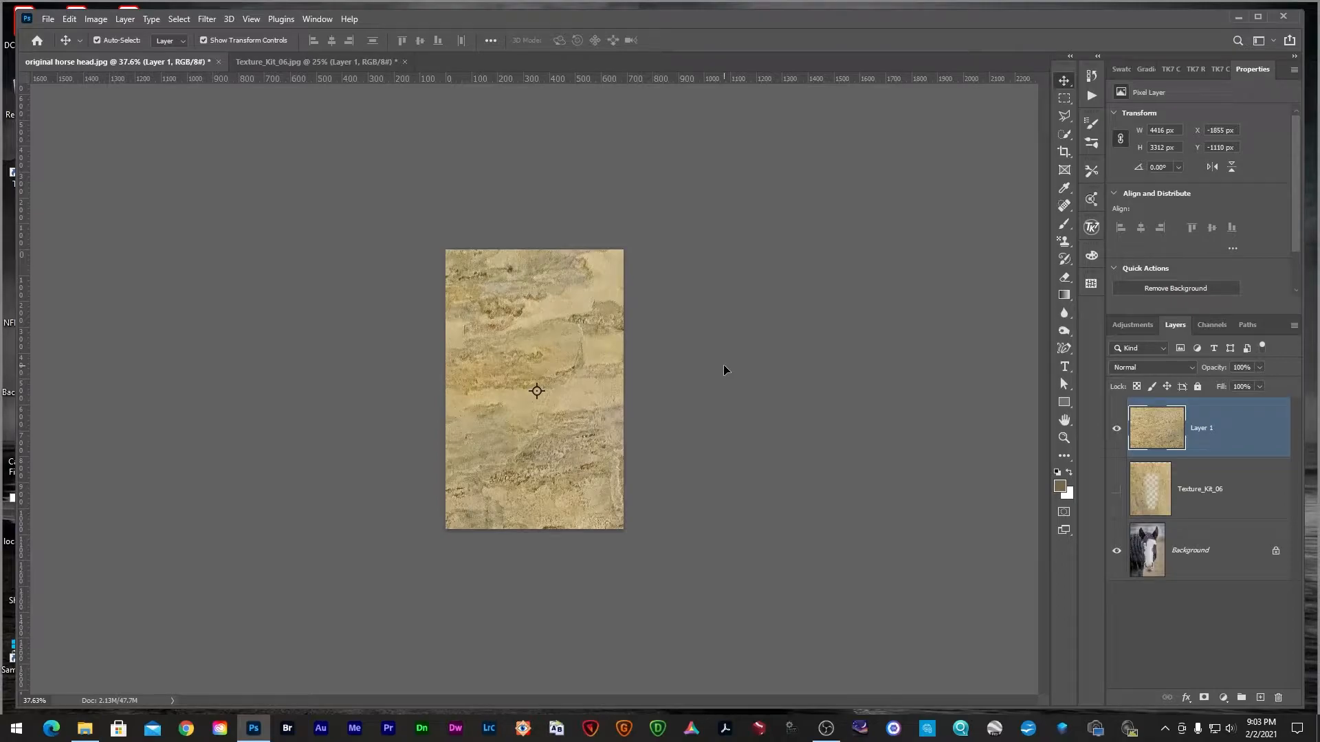
scroll(727, 371, "down", 2)
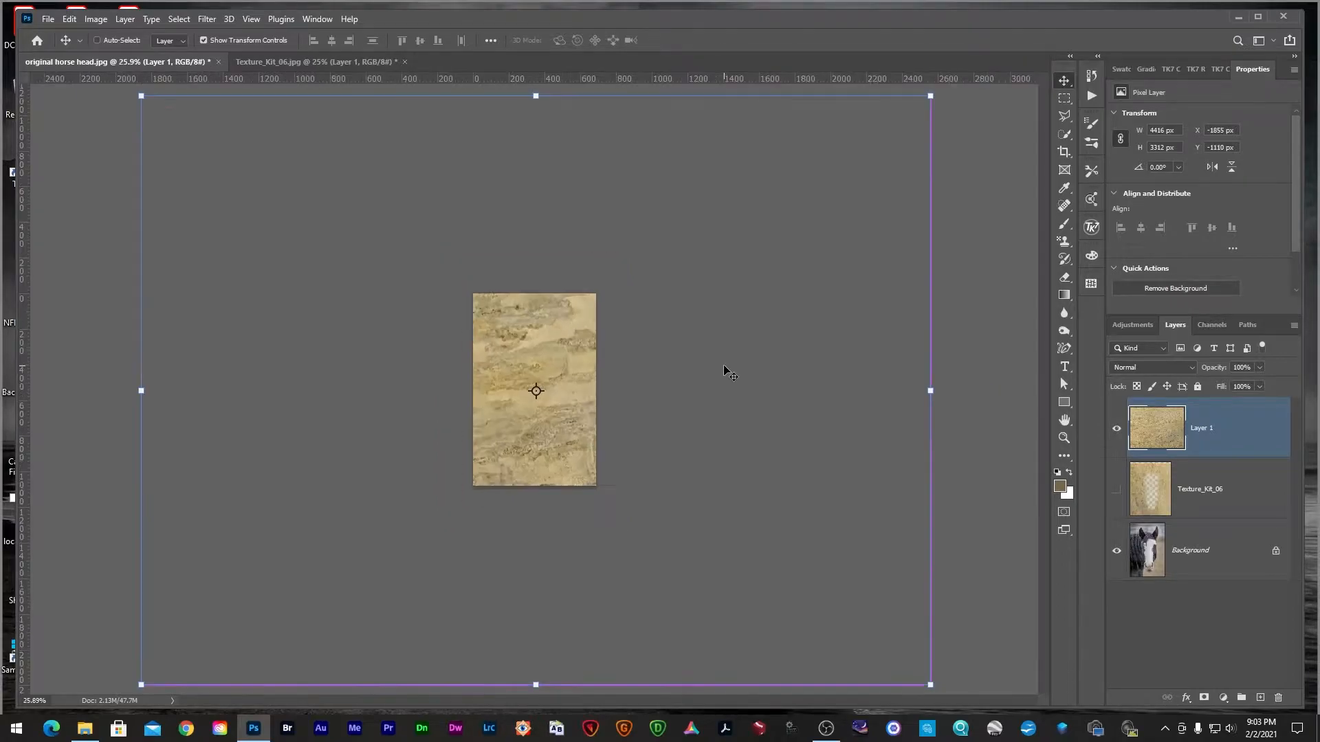
key("ctrl")
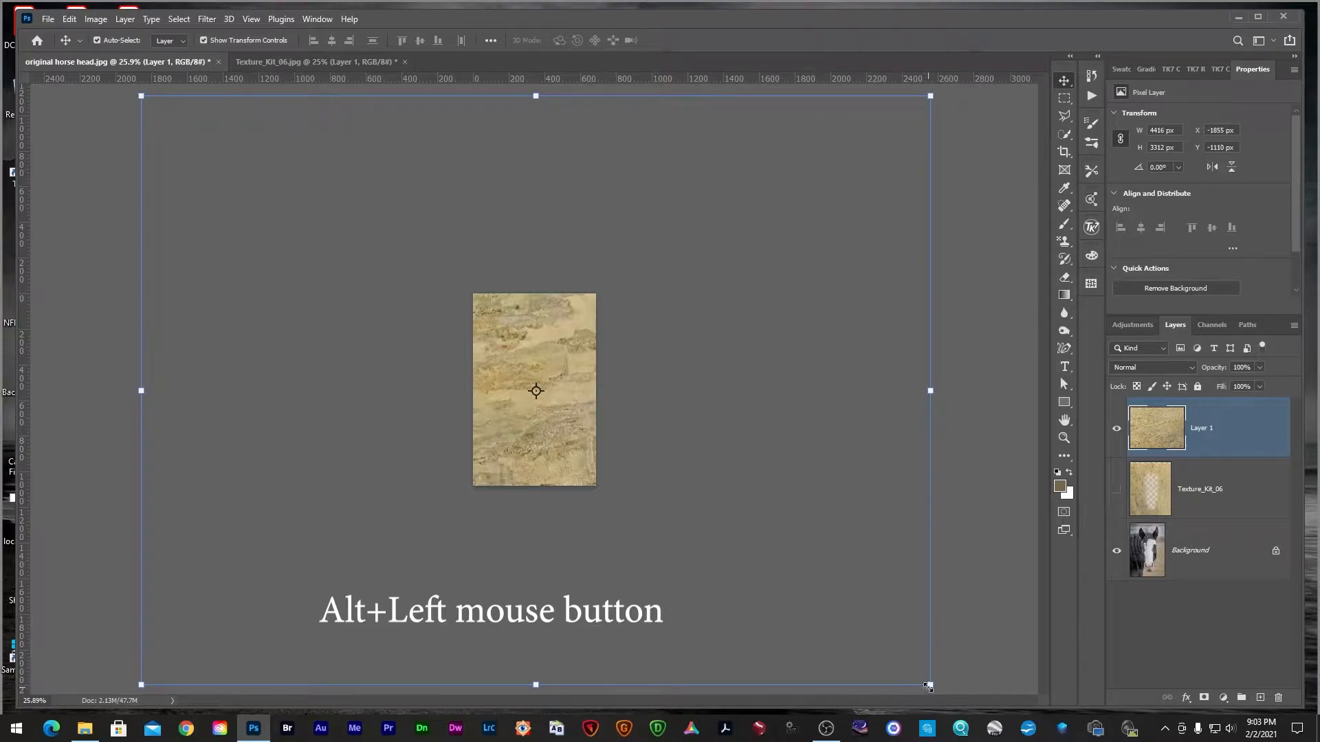
left_click_drag(927, 685, 631, 547)
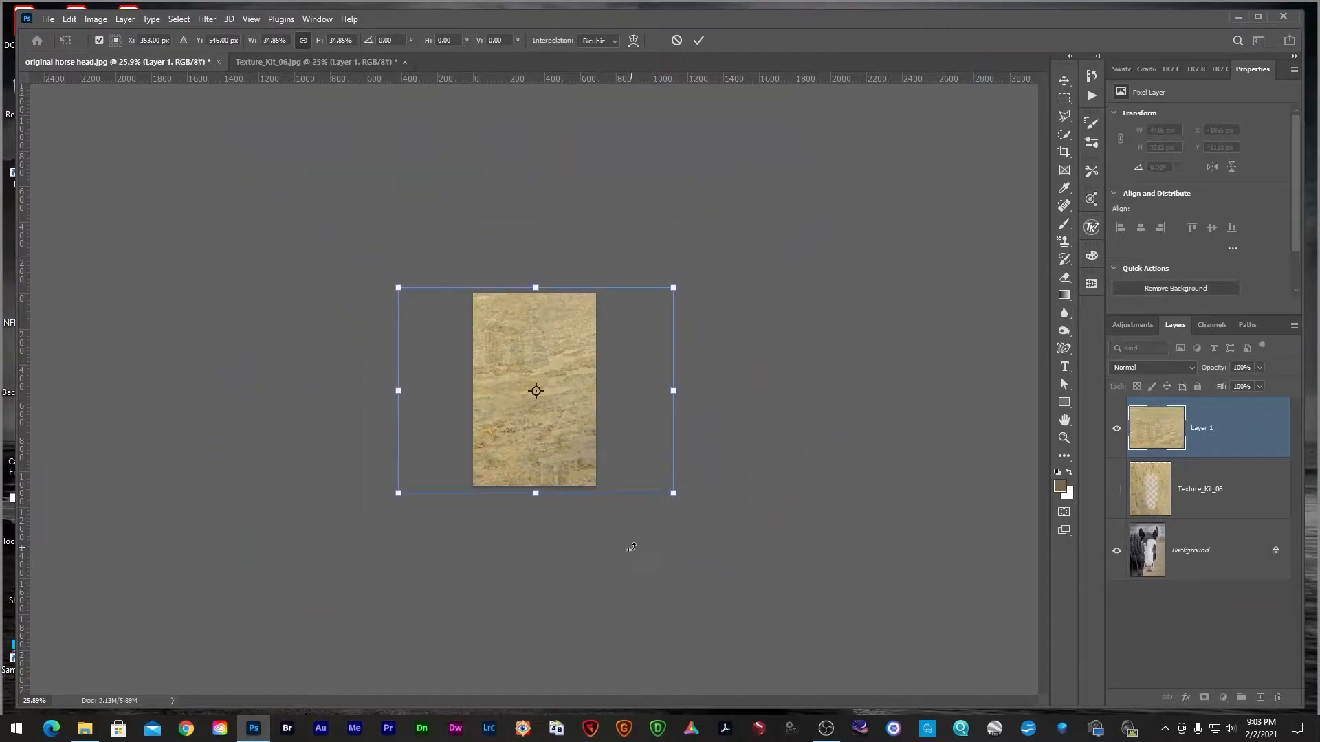
key("ctrl+plus")
key("ctrl+plus")
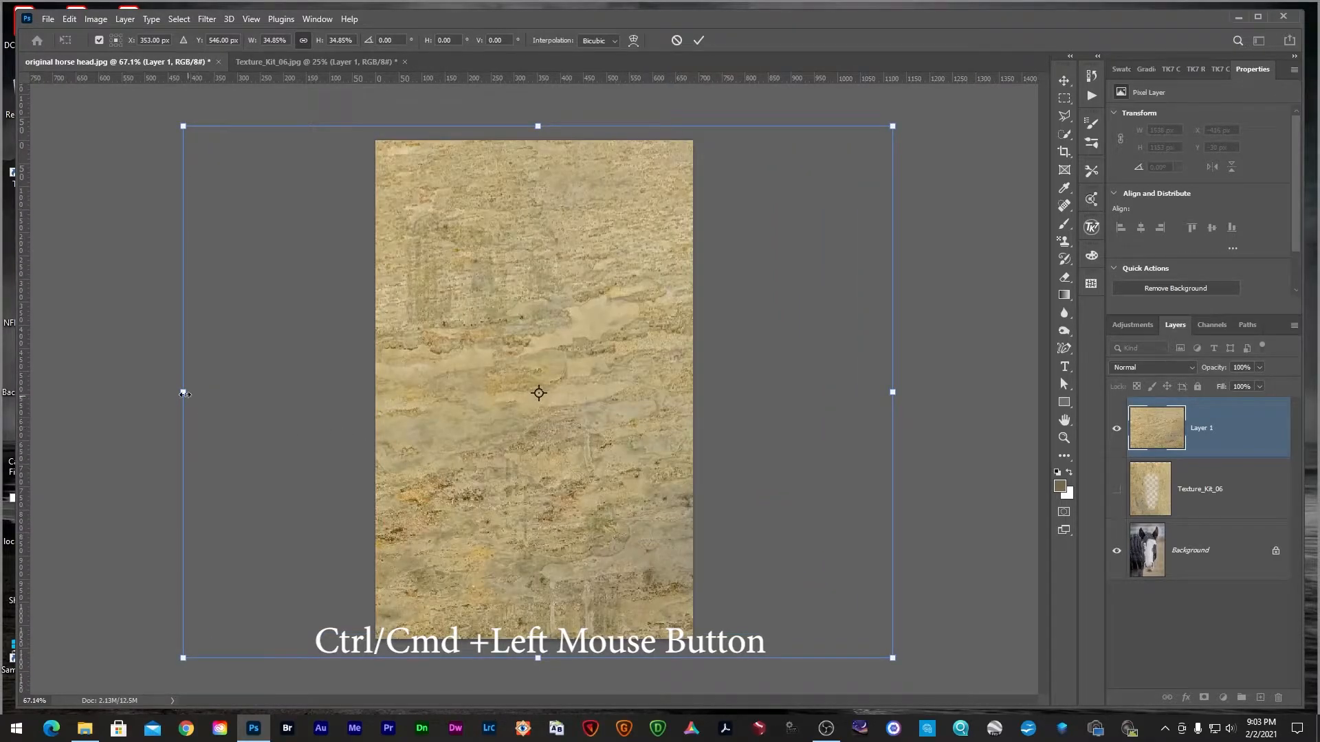
left_click_drag(183, 393, 366, 389)
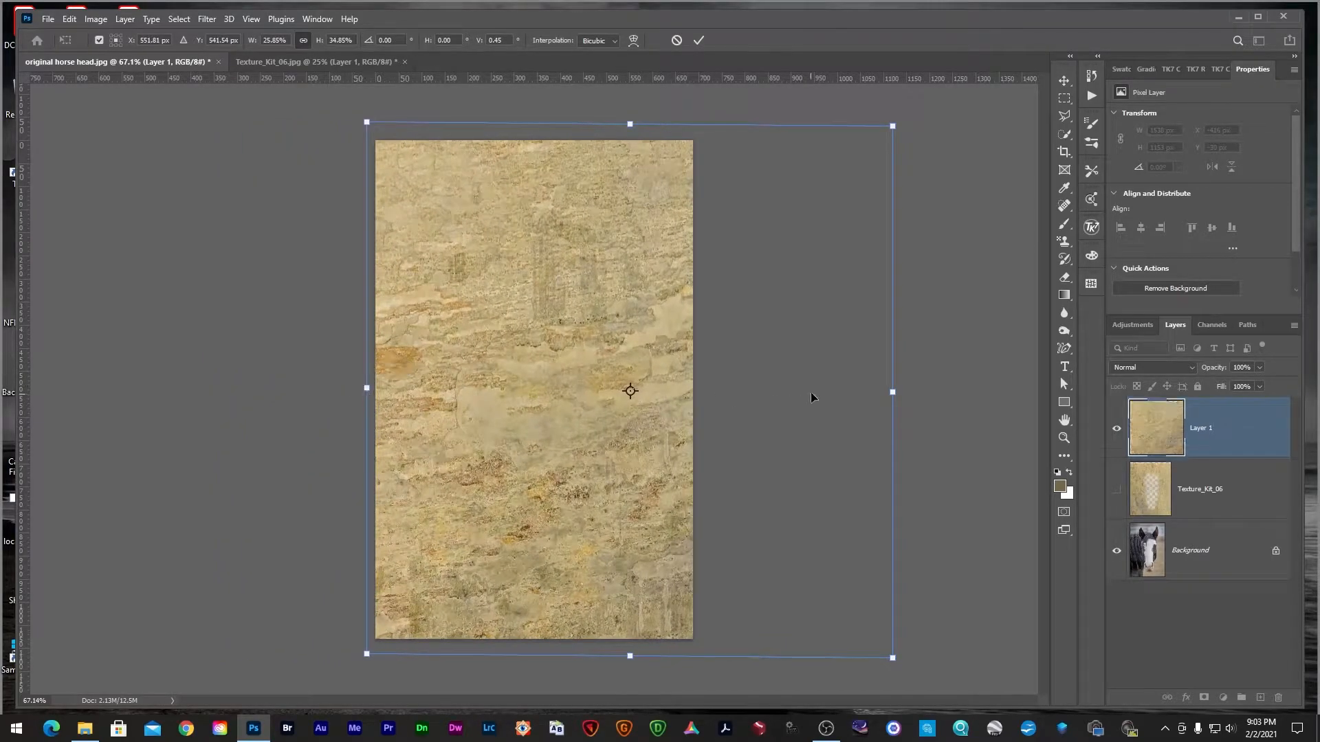
left_click_drag(894, 390, 714, 387)
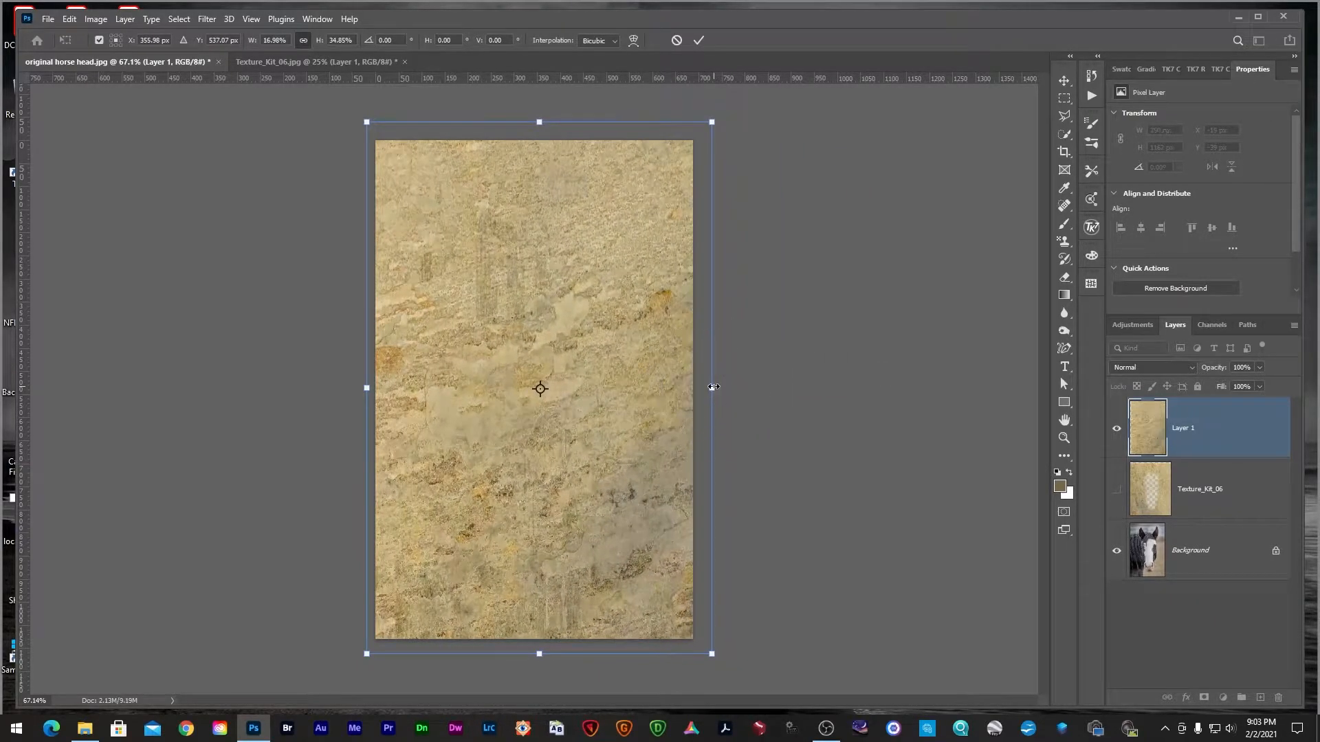
key("Return")
left_click(1062, 386)
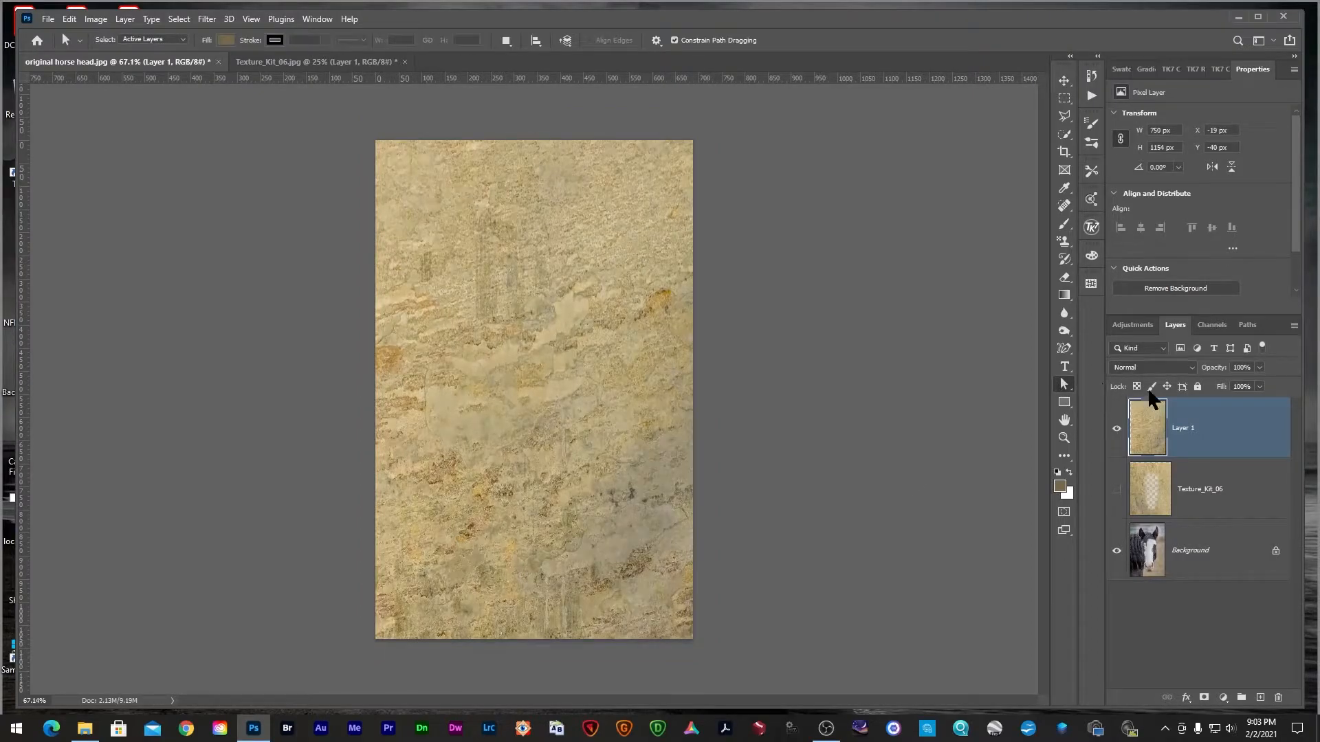
- Set the upper texture layer's blend mode to Multiply and its opacity to 77%
left_click(1152, 369)
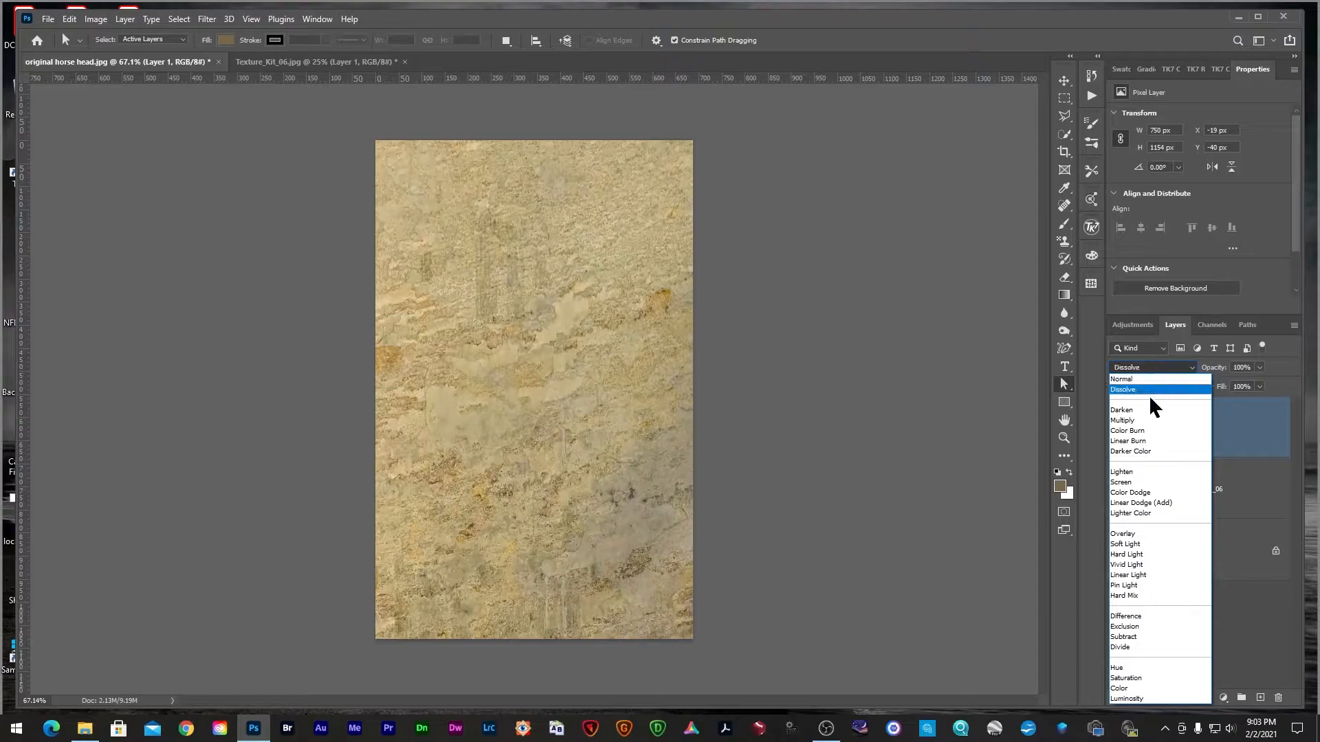
left_click(1147, 419)
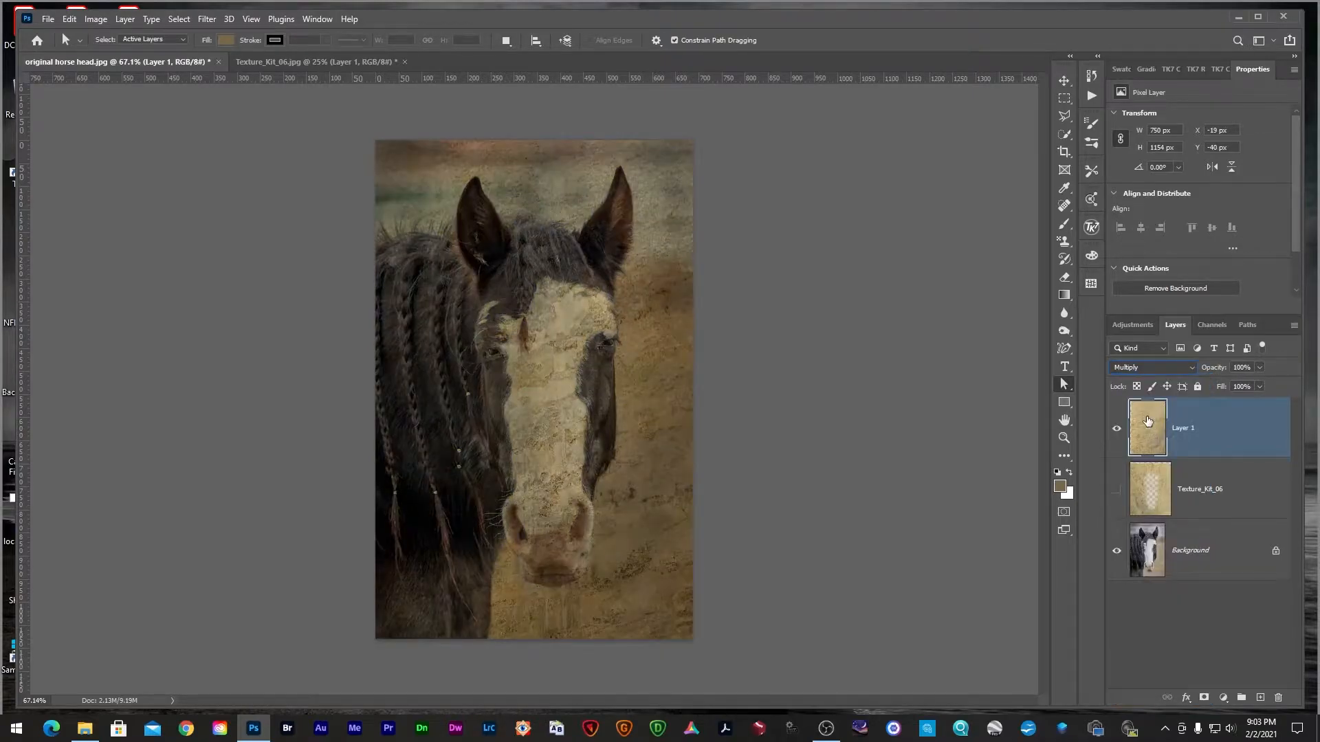
left_click_drag(1251, 368, 1230, 368)
type("77")
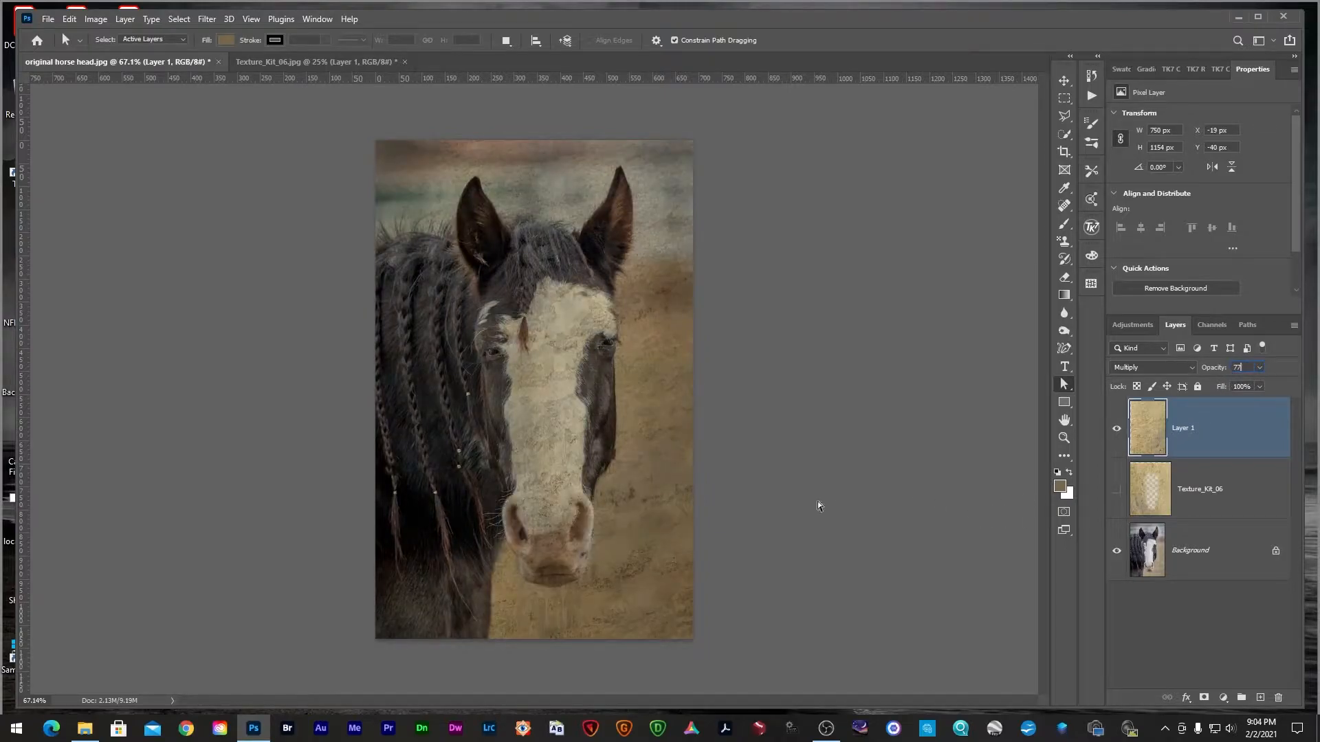
- Erase the texture softly over the horse's white blaze and forehead with the Eraser at 20% opacity
left_click(1064, 279)
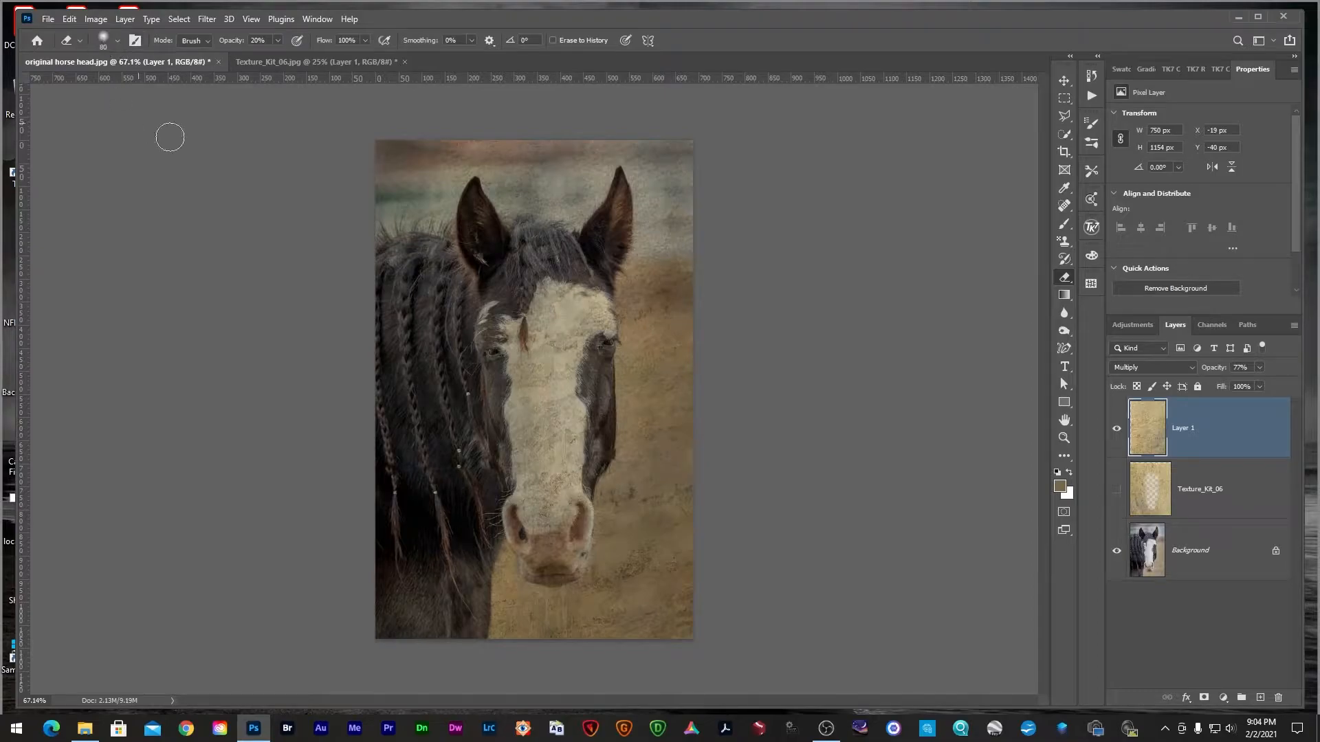
mouse_move(582, 304)
left_mouse_down()
mouse_move(592, 335)
mouse_move(599, 316)
mouse_move(584, 352)
mouse_move(578, 305)
mouse_move(564, 544)
mouse_move(574, 562)
mouse_move(575, 503)
mouse_move(541, 572)
mouse_move(507, 529)
mouse_move(509, 283)
mouse_move(524, 268)
mouse_move(528, 563)
mouse_move(548, 268)
mouse_move(565, 255)
mouse_move(579, 320)
left_mouse_up()
mouse_move(561, 496)
left_mouse_down()
mouse_move(551, 551)
mouse_move(528, 516)
mouse_move(490, 331)
mouse_move(512, 265)
mouse_move(534, 252)
mouse_move(579, 260)
mouse_move(594, 391)
mouse_move(554, 567)
mouse_move(527, 544)
mouse_move(502, 340)
mouse_move(541, 258)
mouse_move(576, 270)
left_mouse_up()
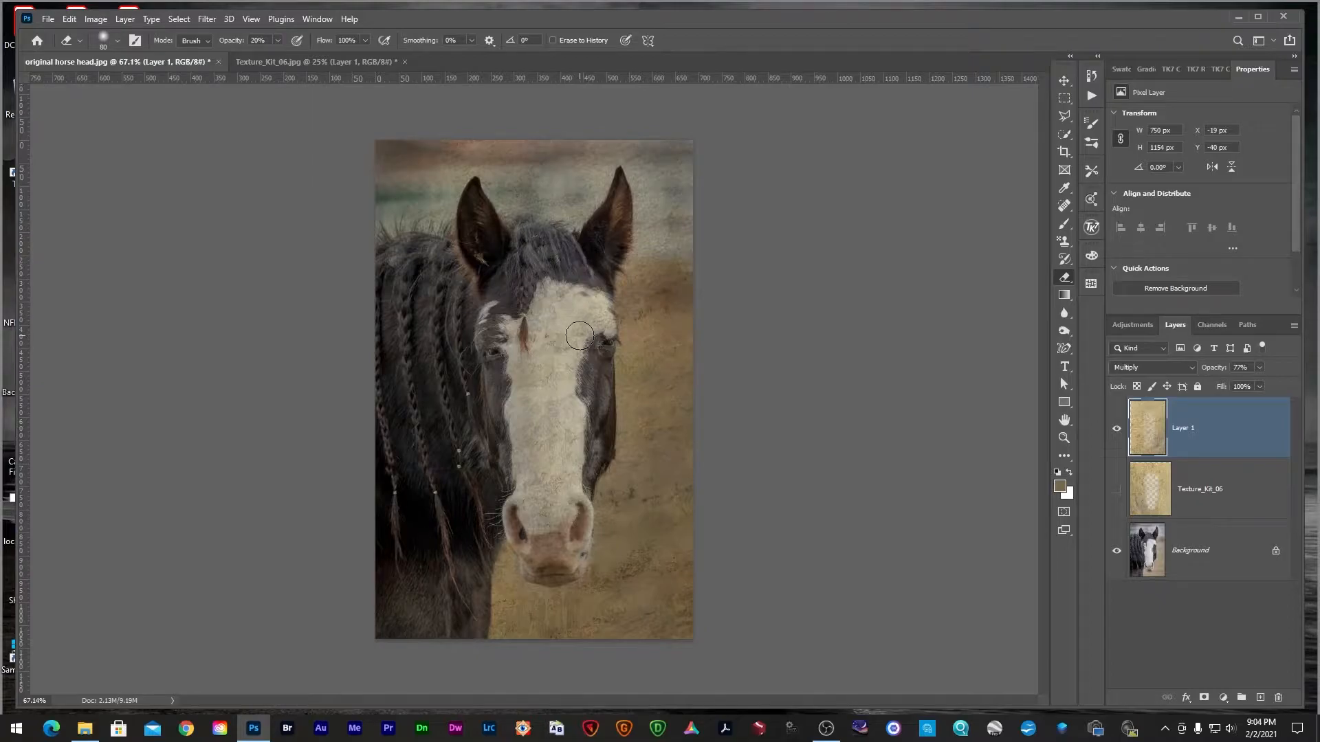
- Enlarge the eraser to 400 px and softly erase the texture over the horse's face and neck
key("bracketright")
key("bracketright")
key("bracketright")
key("bracketright")
key("bracketright")
key("bracketright")
key("bracketright")
key("bracketright")
key("bracketright")
mouse_move(540, 486)
left_mouse_down()
mouse_move(466, 369)
mouse_move(406, 338)
mouse_move(407, 326)
mouse_move(433, 510)
left_mouse_up()
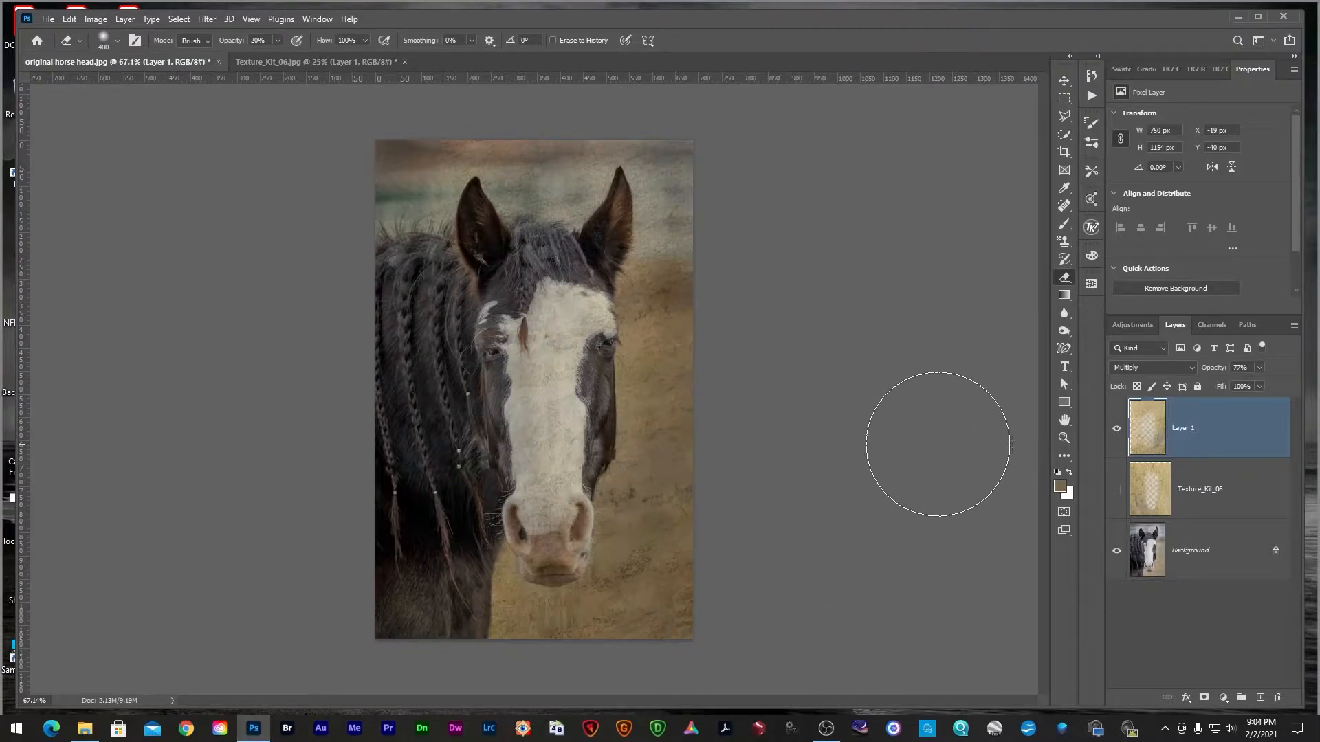
- Add an empty layer above the textures and select the whole canvas on it
scroll(938, 444, "up", 1)
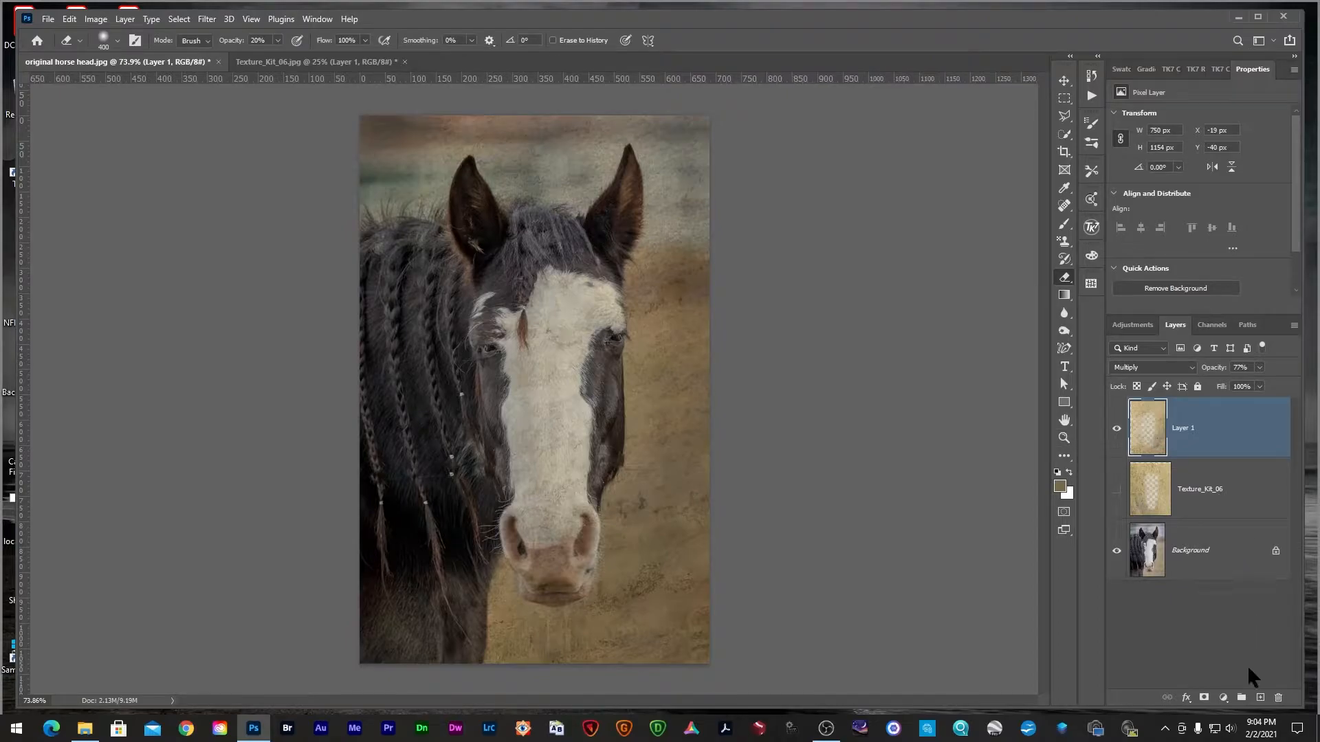
left_click(1258, 700)
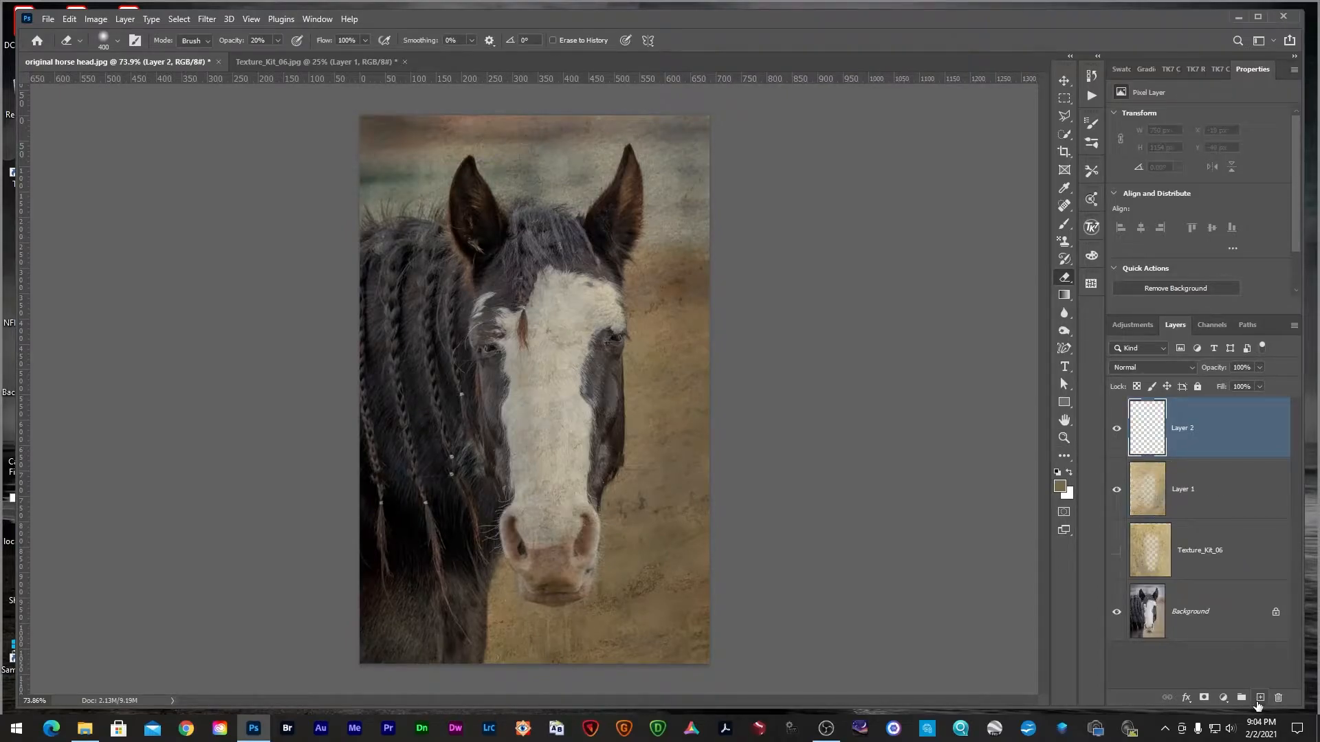
key("bracketleft")
key("bracketleft")
key("bracketleft")
key("bracketleft")
key("bracketleft")
key("bracketleft")
key("bracketleft")
left_click(178, 19)
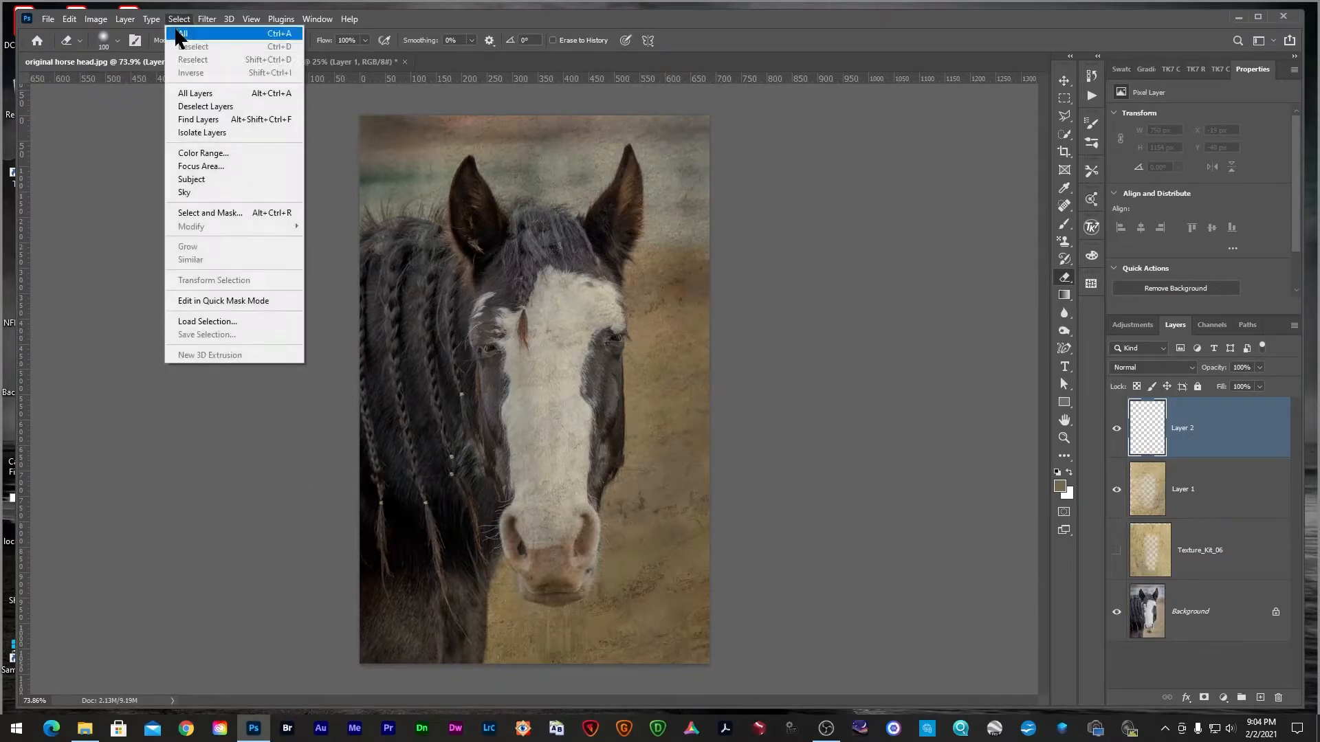
left_click(181, 34)
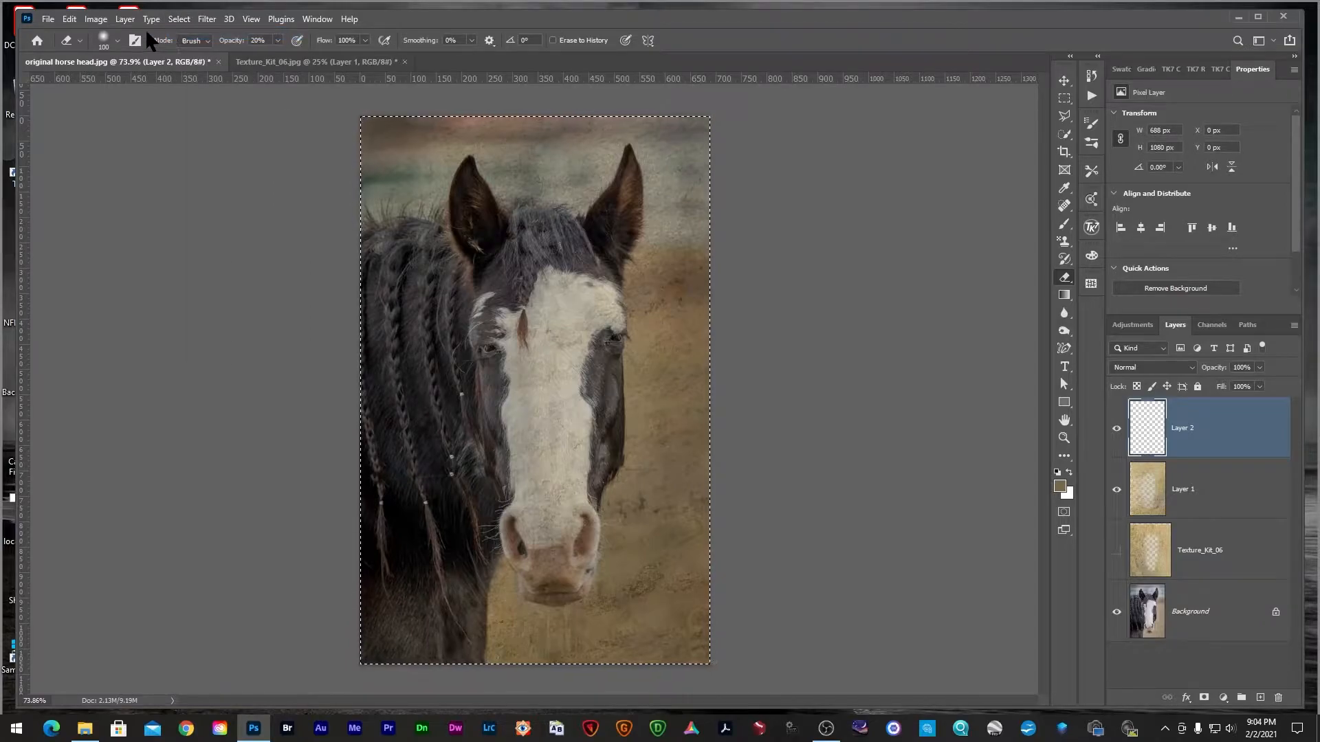
- Stroke the selection 10 px wide, centred, in the brown #6e5f43 sampled from the photo's background, and deselect
left_click(70, 20)
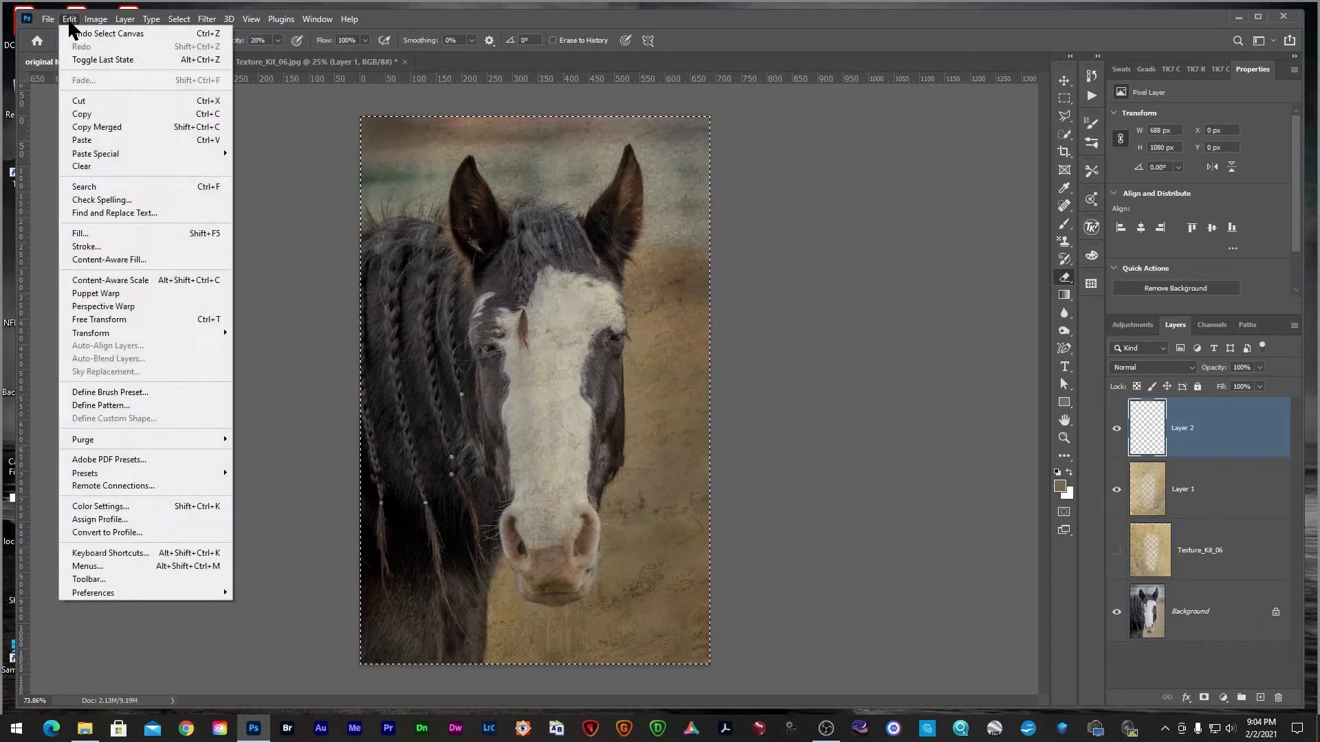
left_click(86, 247)
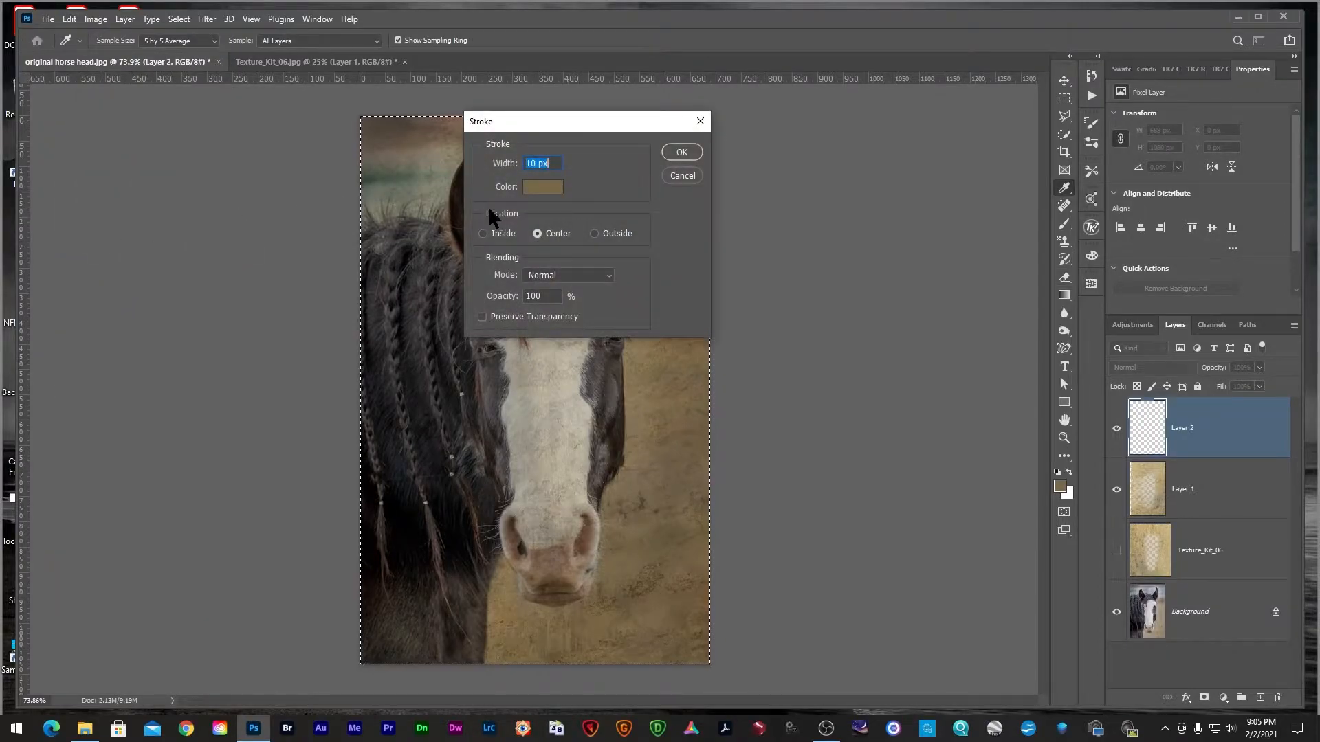
left_click(543, 187)
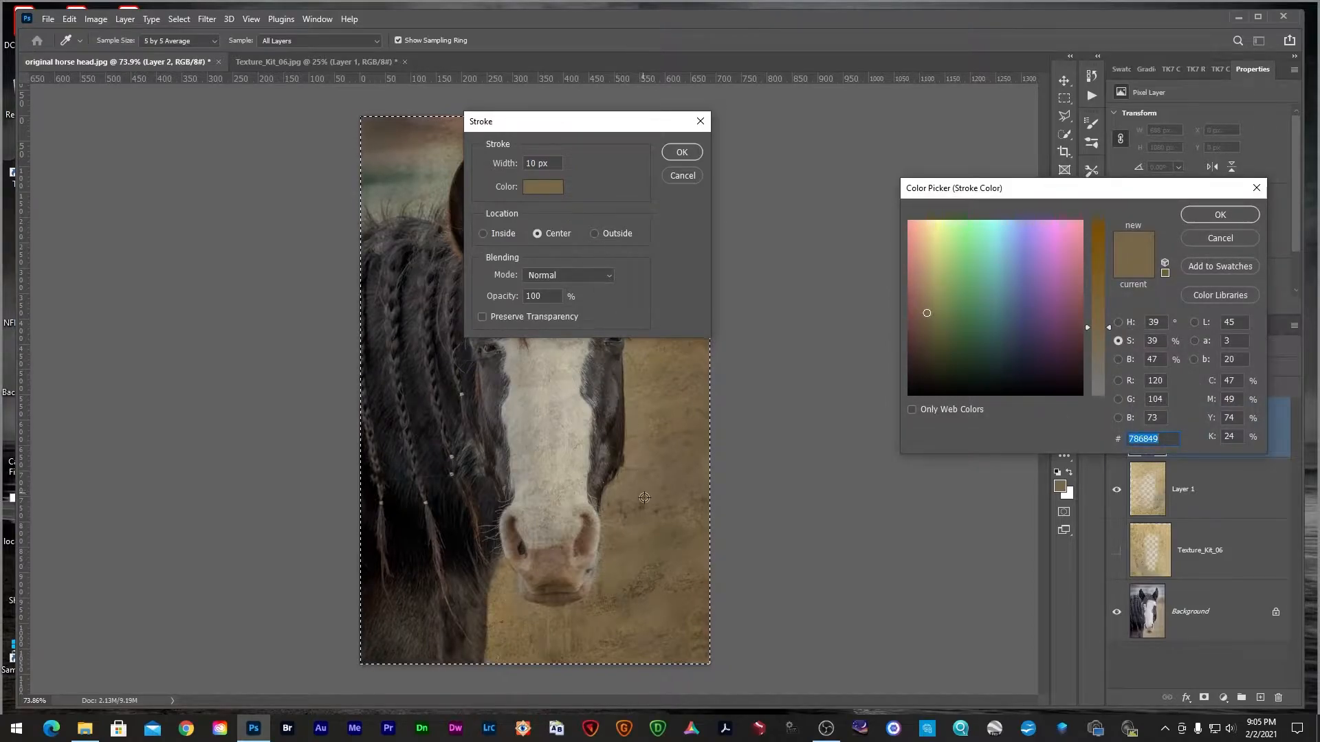
left_click(644, 551)
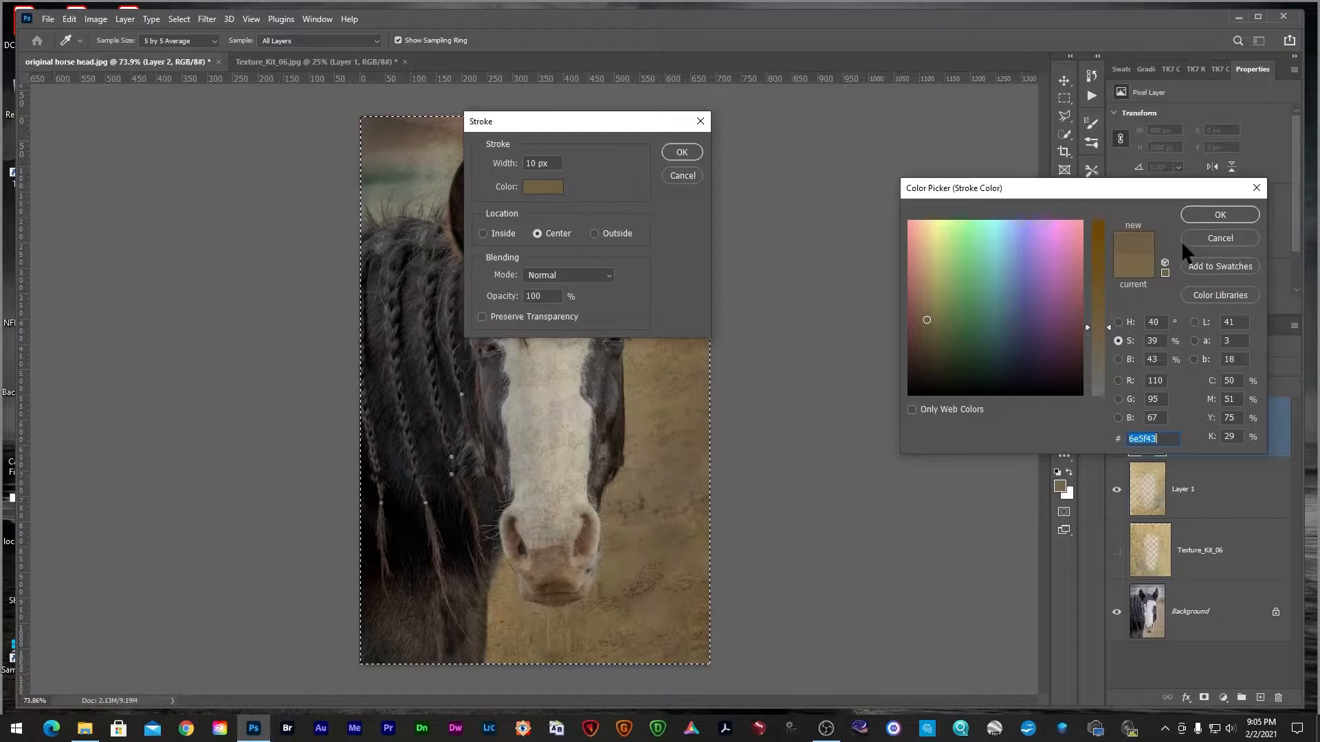
left_click(1199, 214)
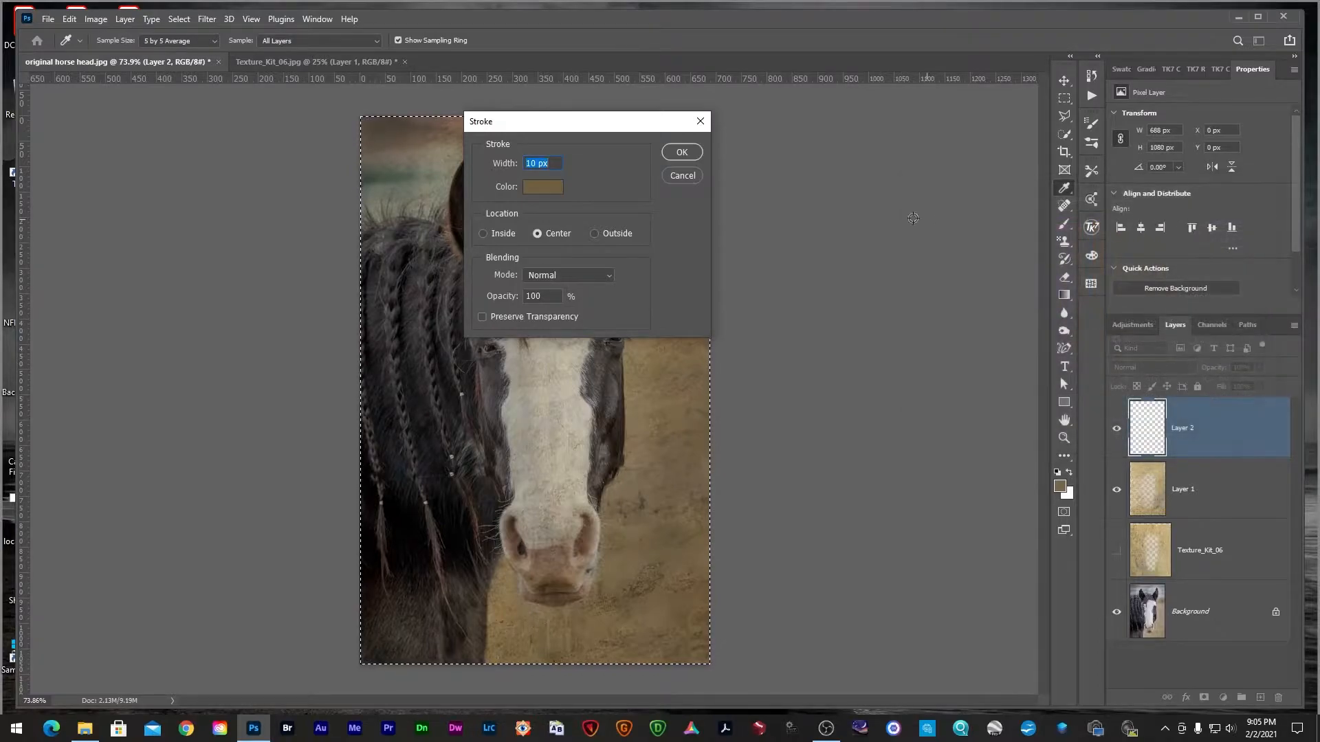
left_click(677, 154)
key("e")
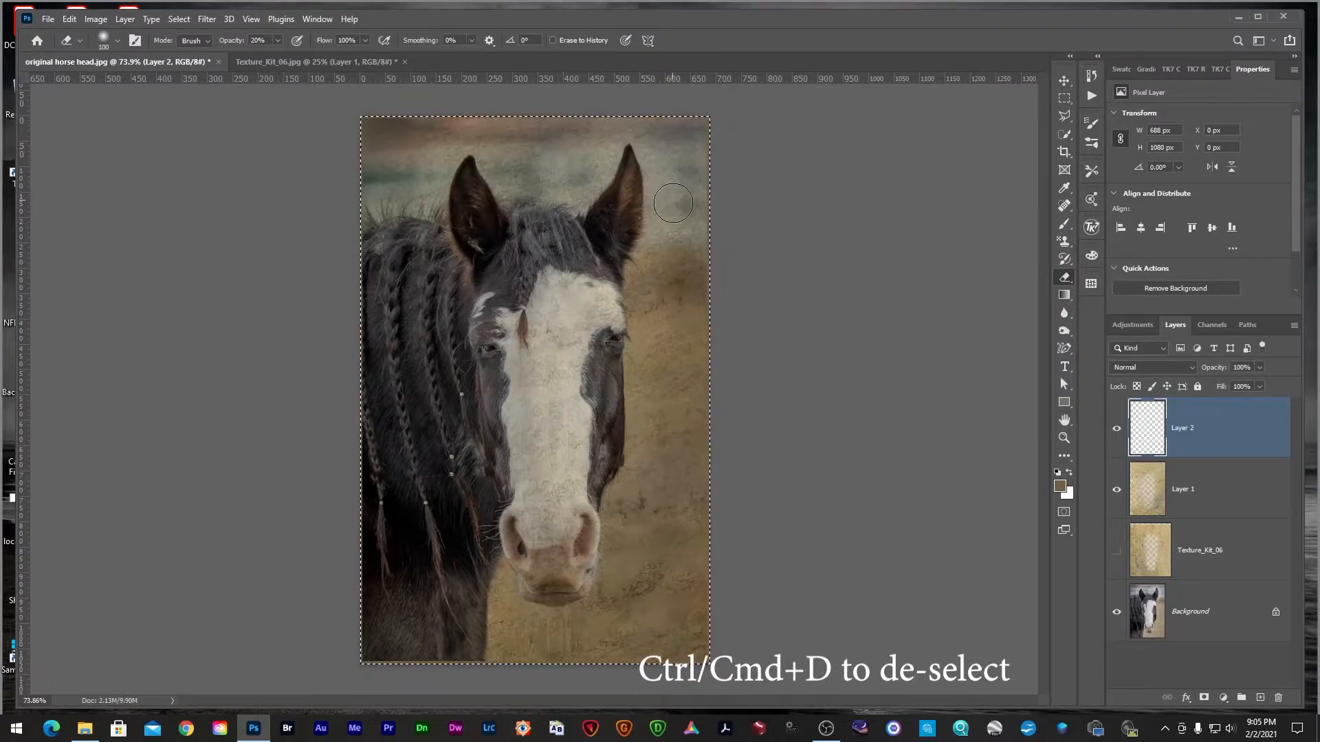
key("ctrl+d")
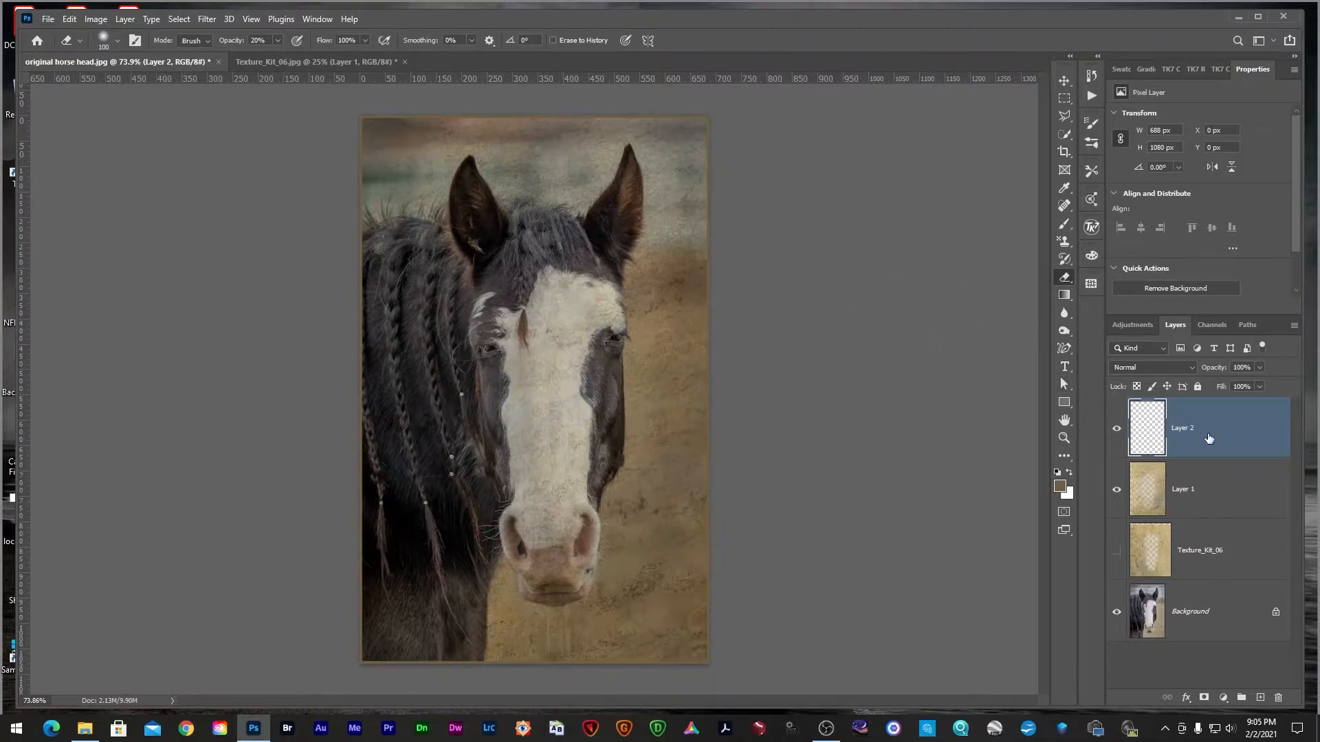
- Set the border layer's blend mode to Screen, trying a lower opacity before restoring 100%
left_click(1192, 370)
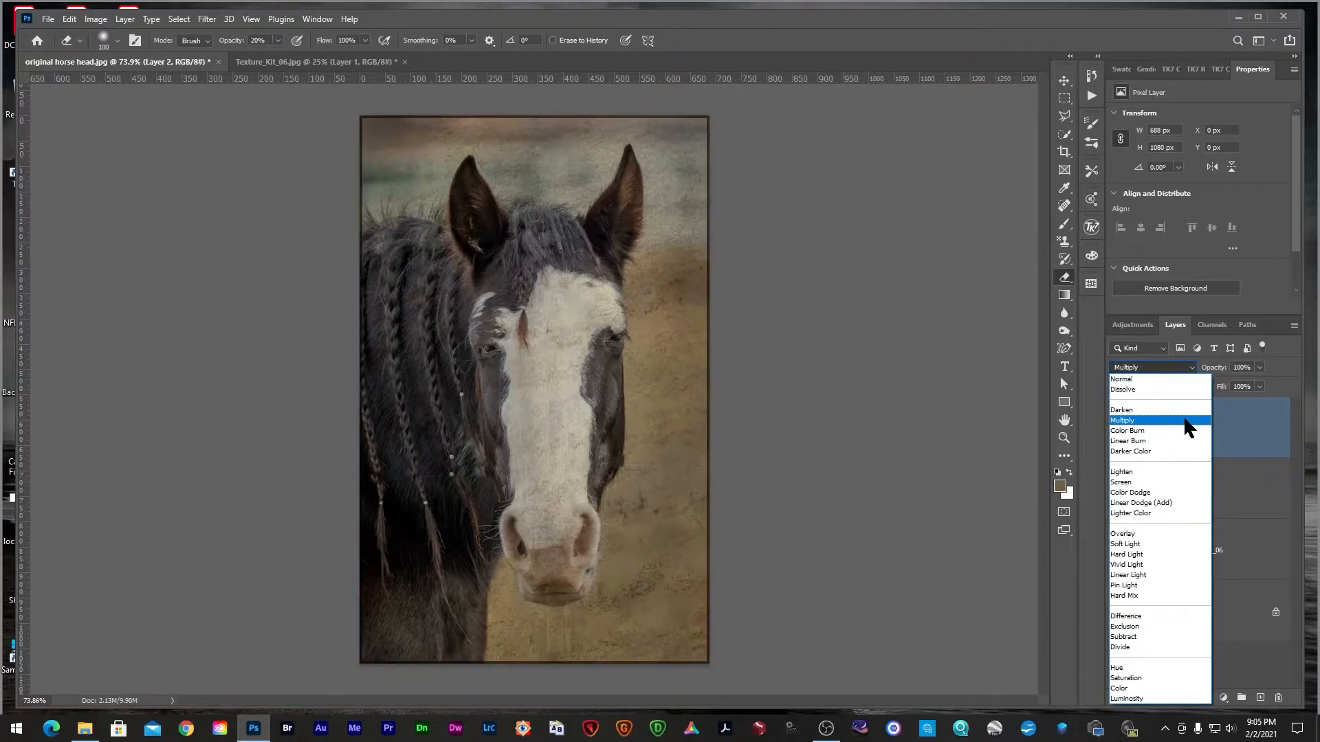
left_click(1184, 483)
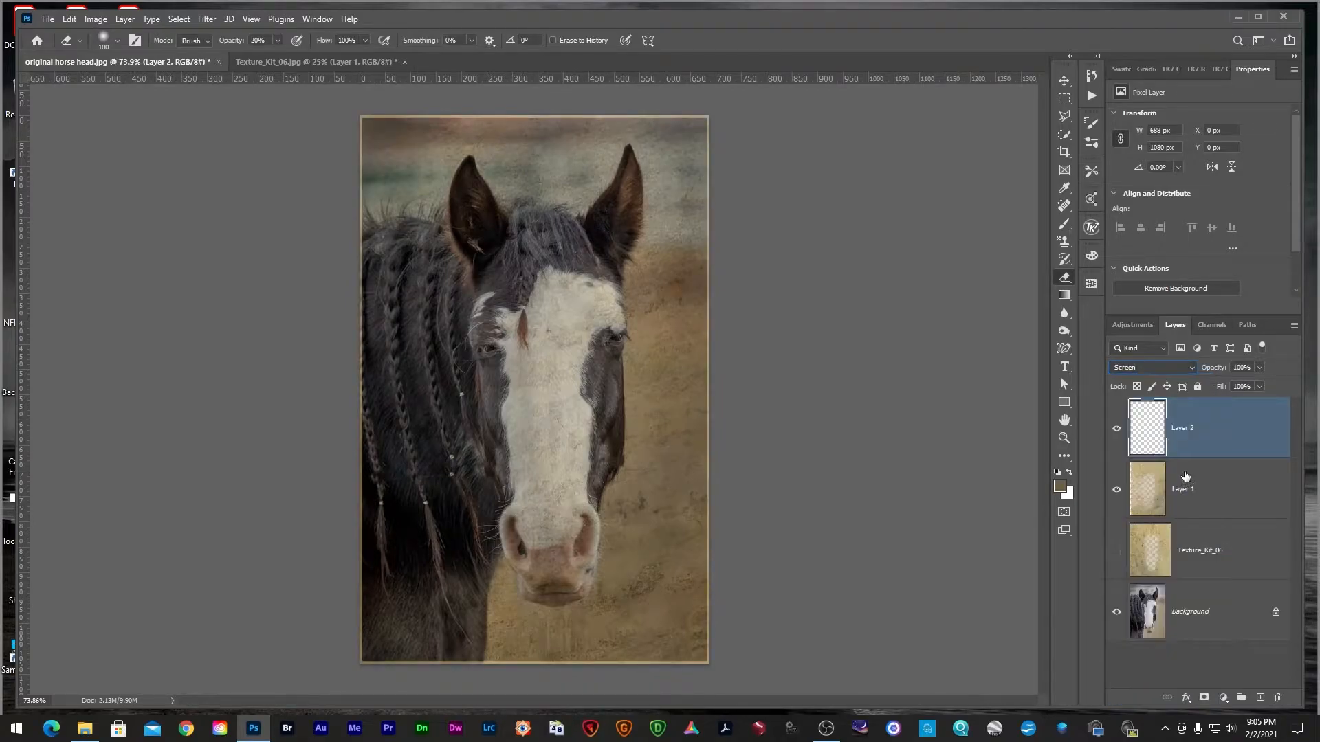
left_click_drag(1222, 371, 1209, 371)
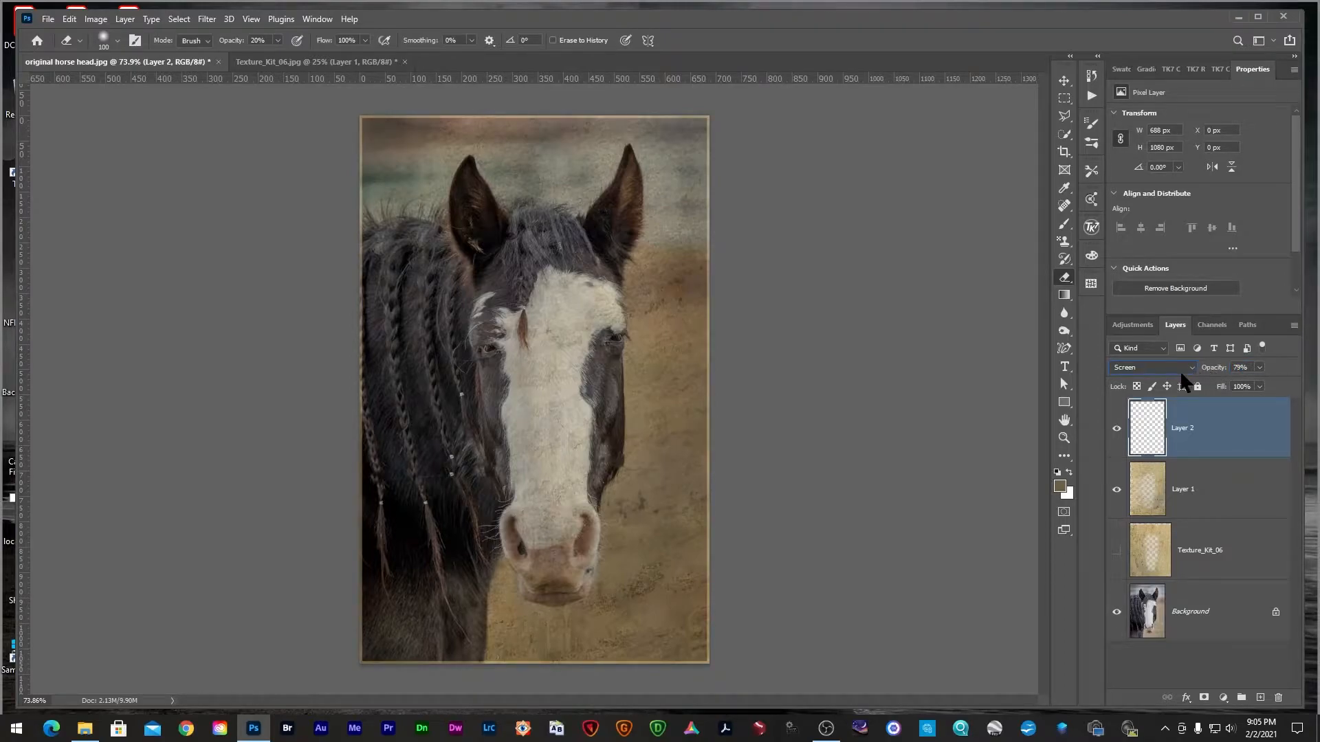
left_click_drag(1204, 371, 1220, 371)
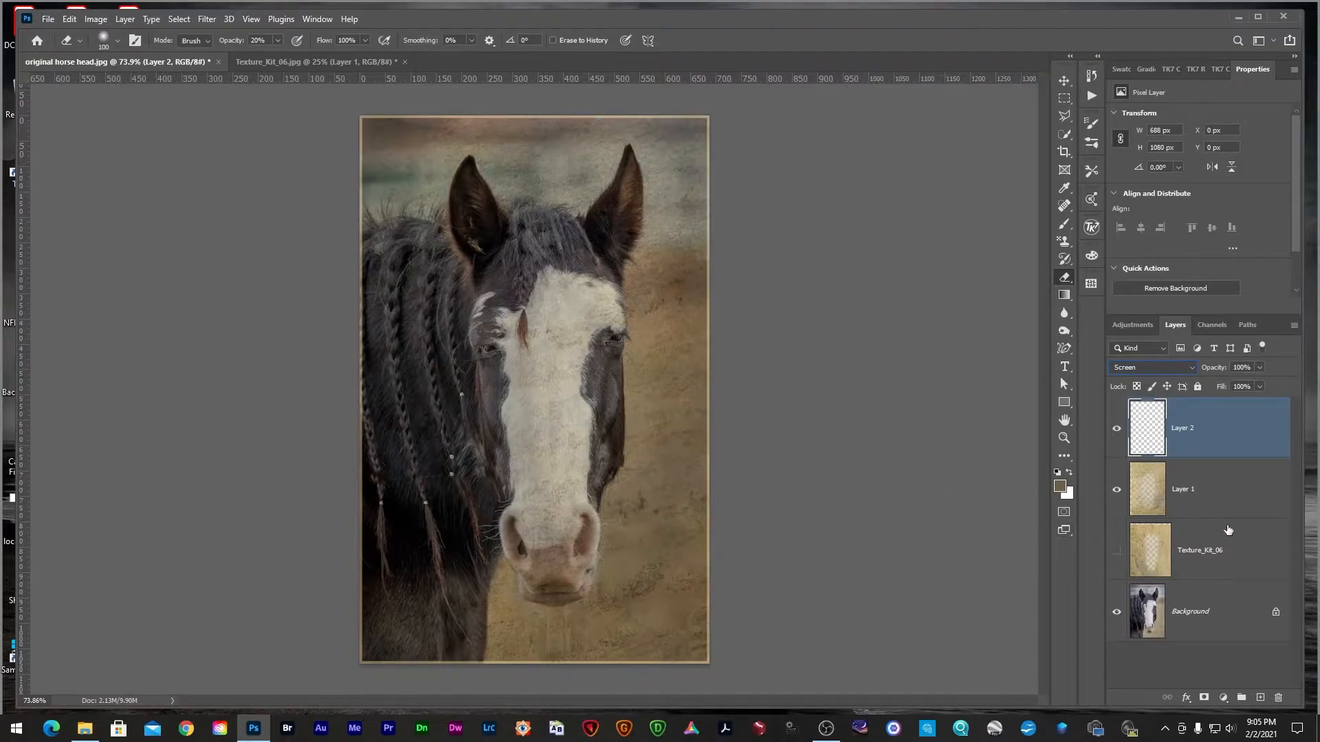
- Show the Texture_Kit_06 layer to compare the combined textures, and hide it again
left_click(1116, 553)
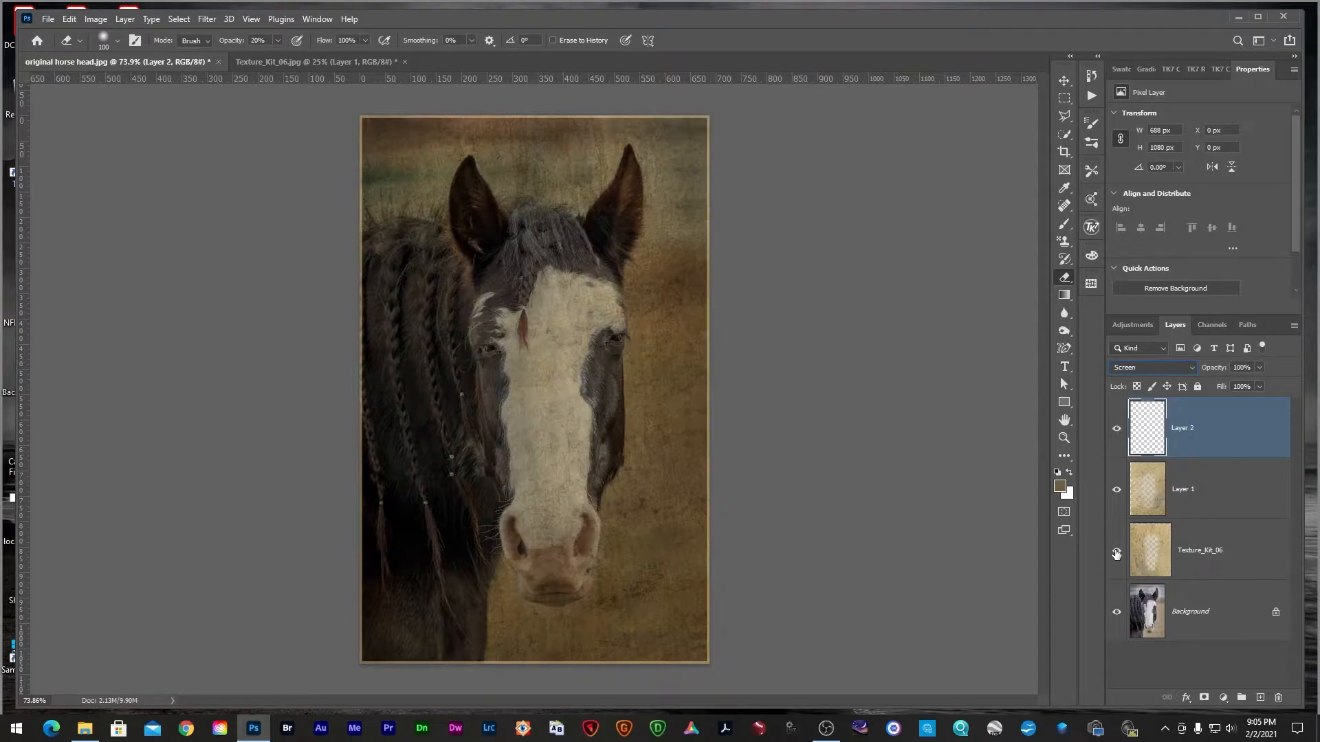
left_click(1116, 552)
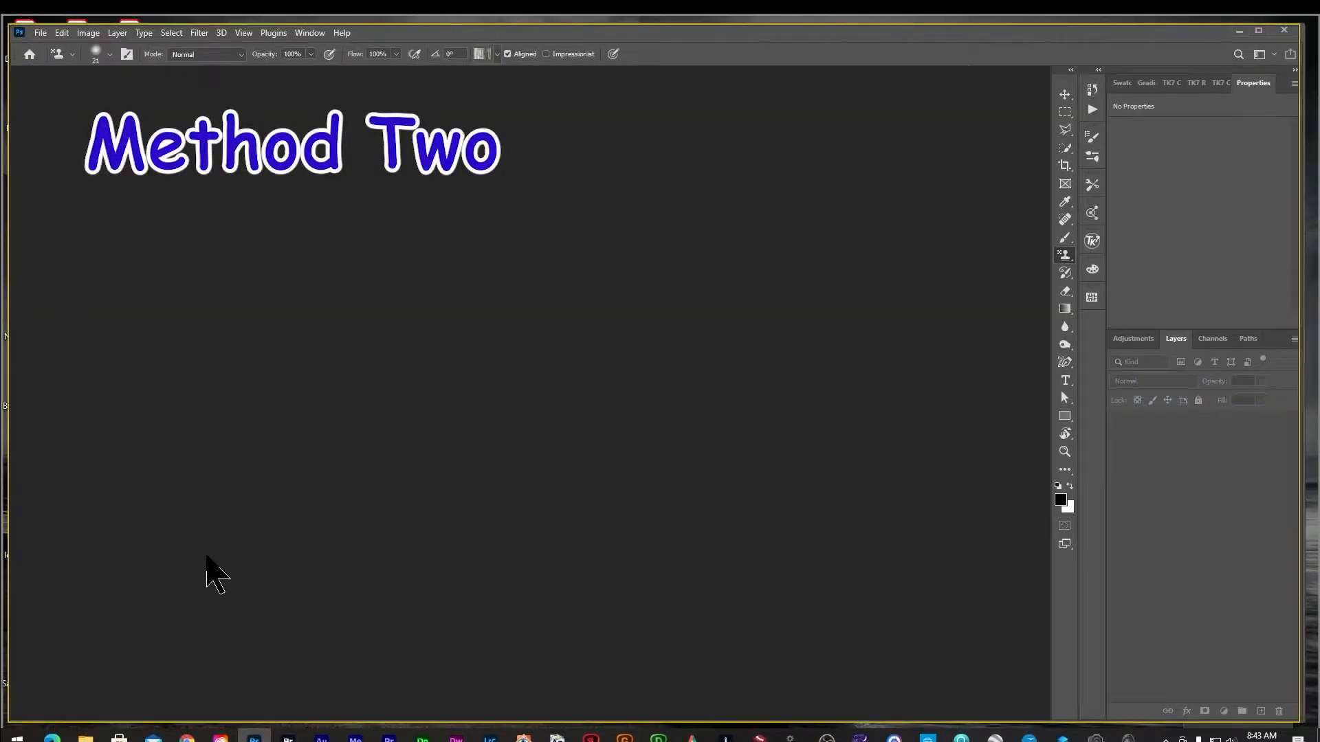
- Open 0001Yellow flower.jpg from the Texture session SMCC folder as a new document
left_click(85, 738)
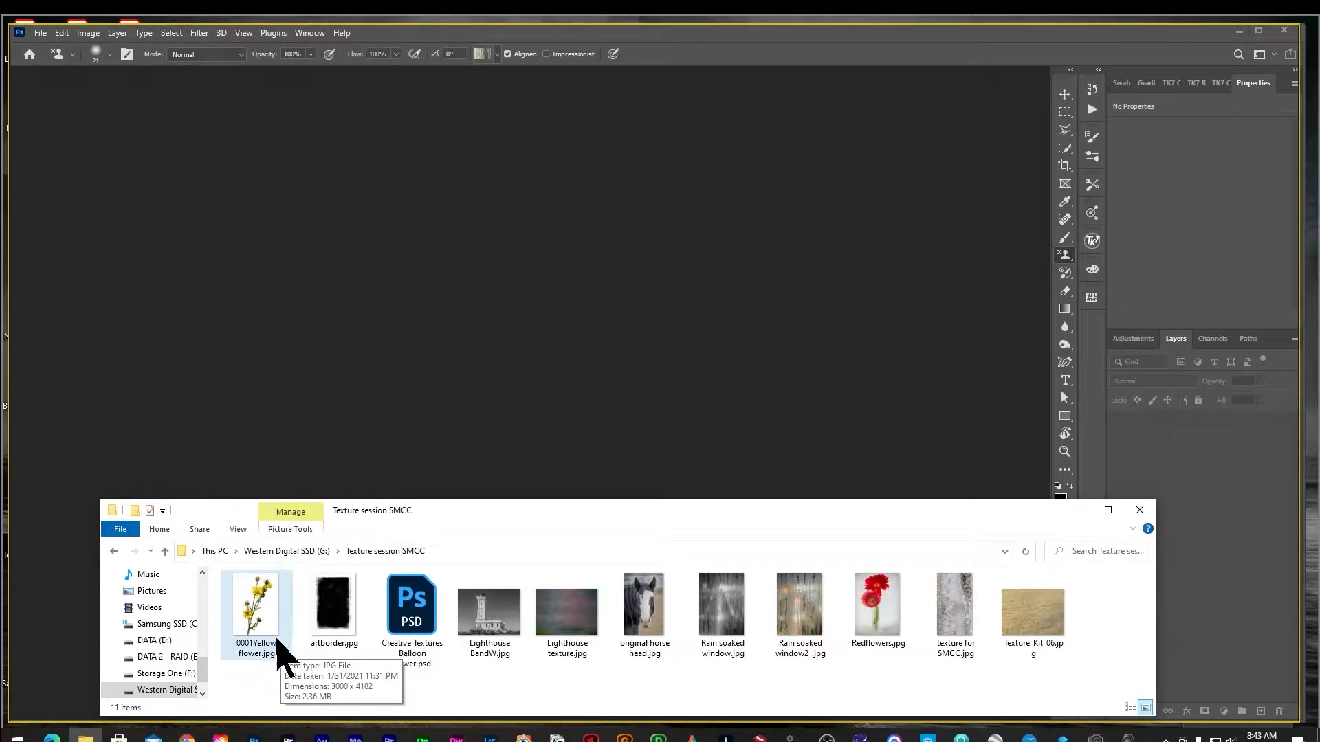
left_click(258, 614)
left_click_drag(257, 614, 540, 368)
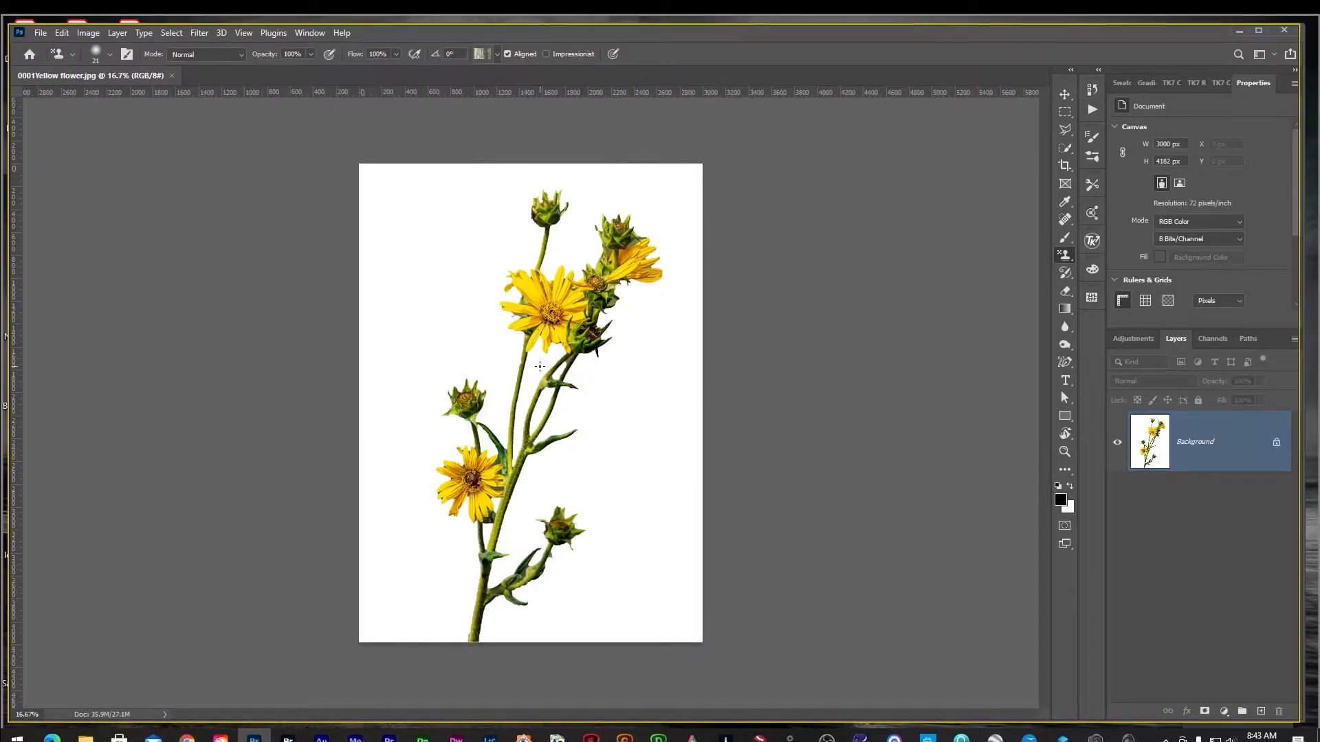
scroll(539, 366, "up", 1)
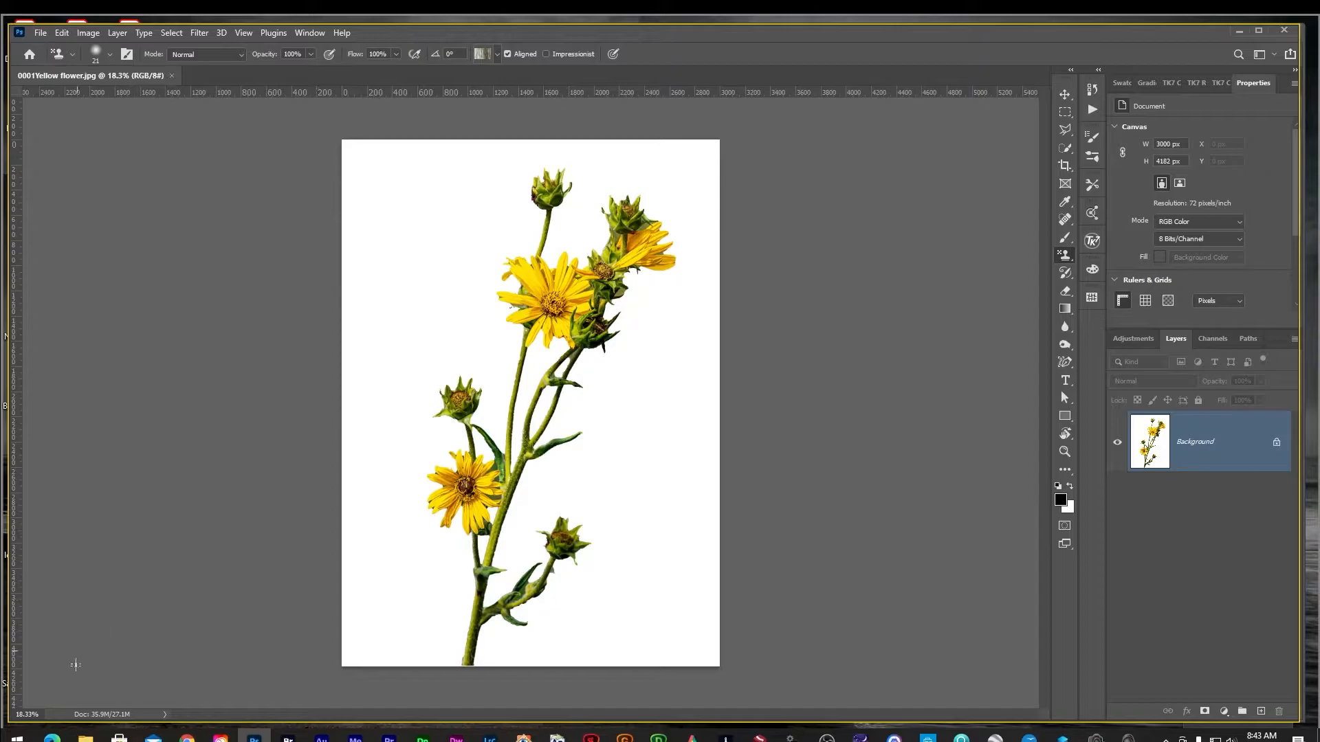
- Place Rain soaked window.jpg from the same folder as a layer covering the flower image
left_click(84, 737)
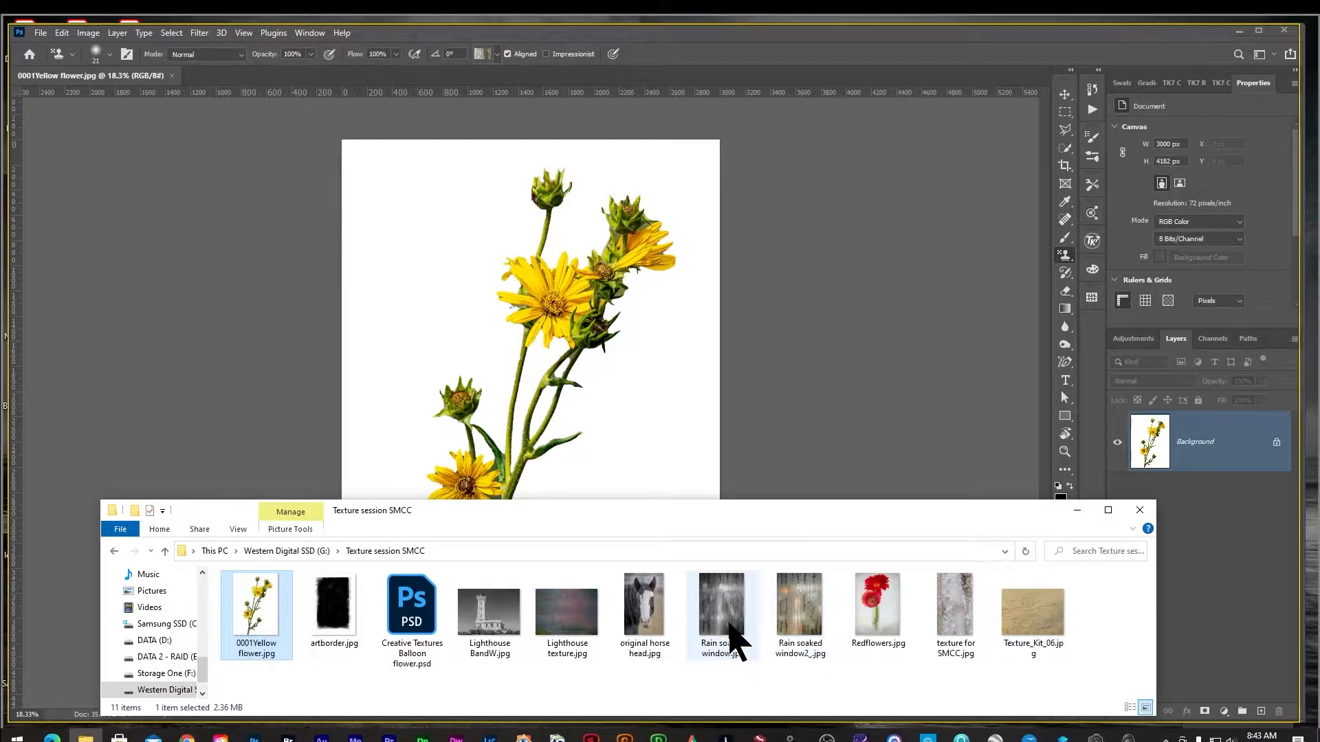
mouse_move(730, 625)
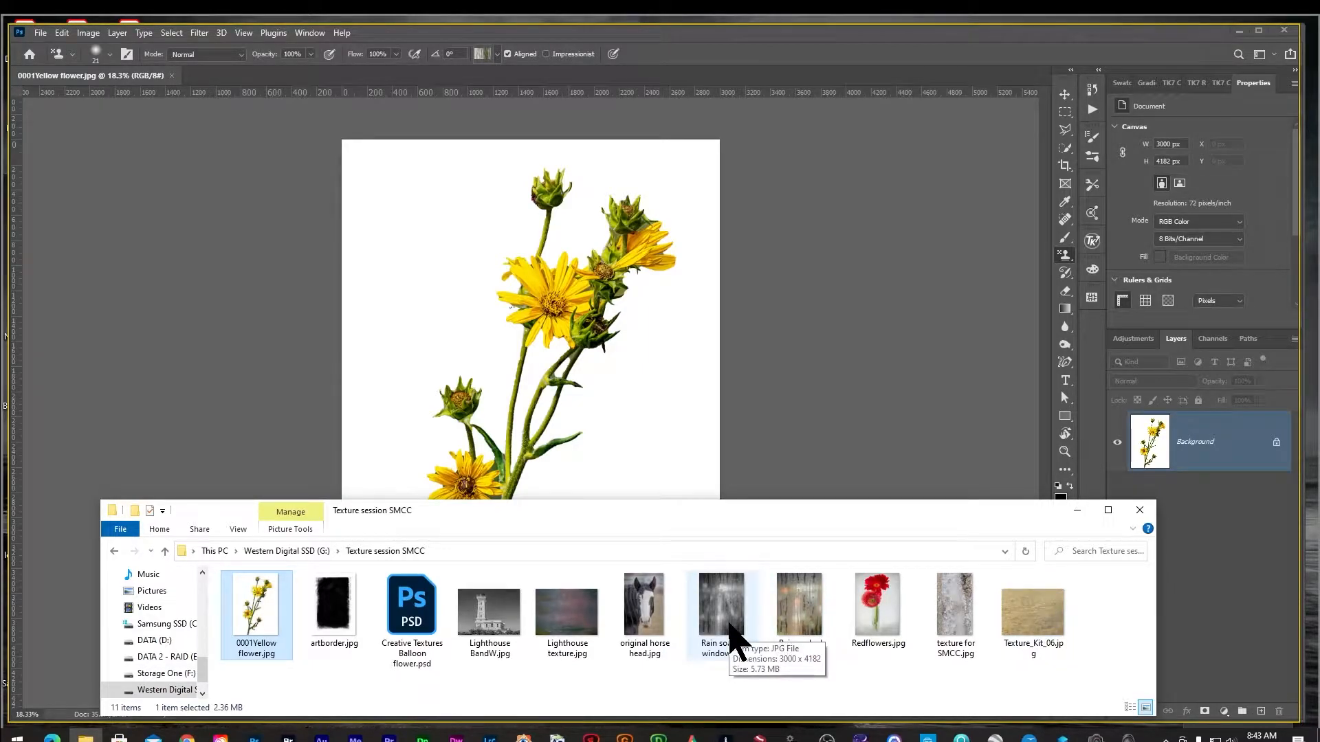
left_click_drag(730, 626, 712, 608)
left_click_drag(560, 423, 559, 426)
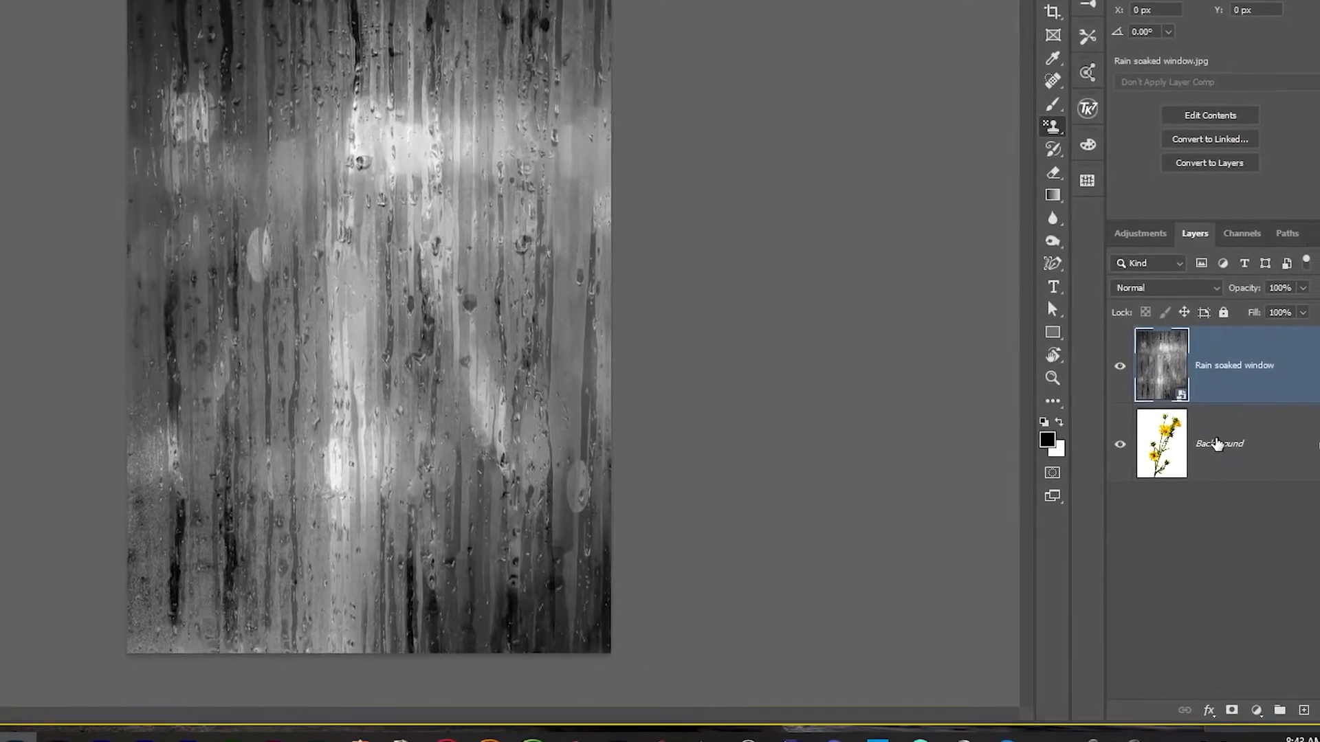
- Duplicate the flower's Background layer
left_click(1218, 444)
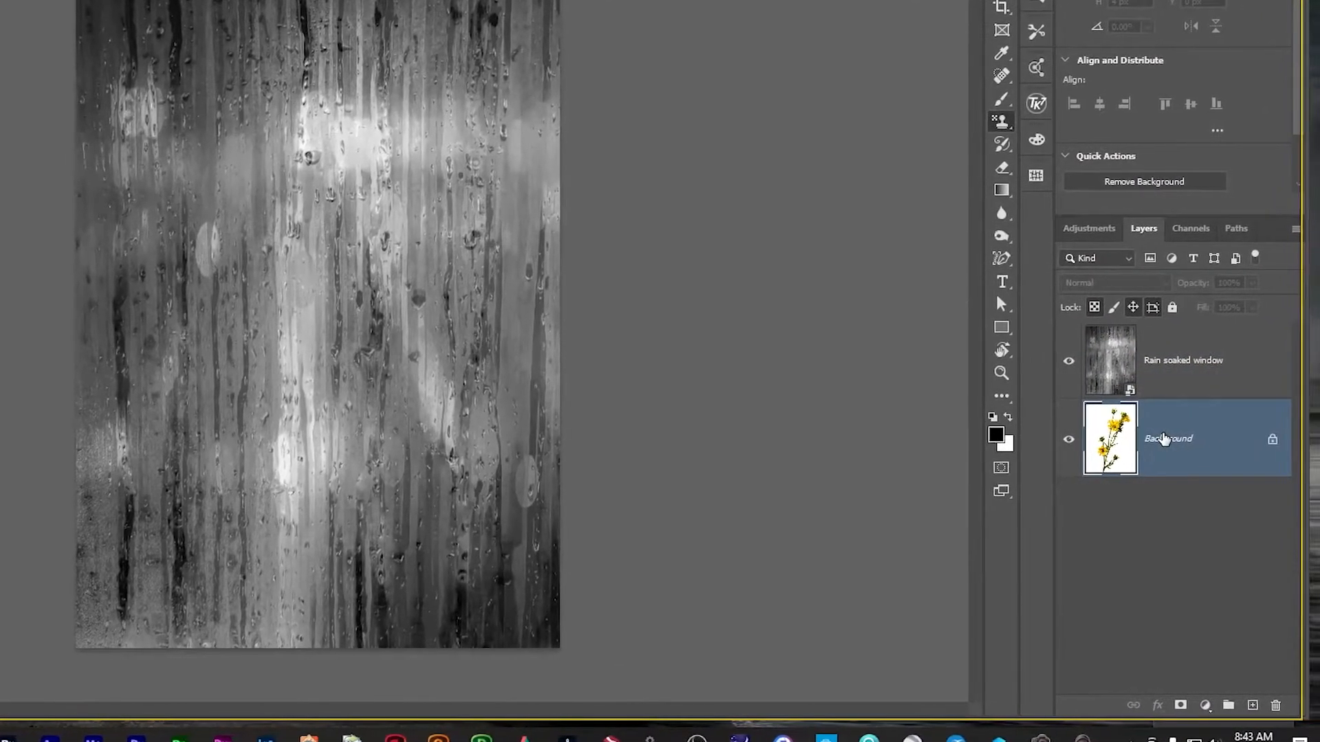
left_click_drag(1187, 445, 1242, 719)
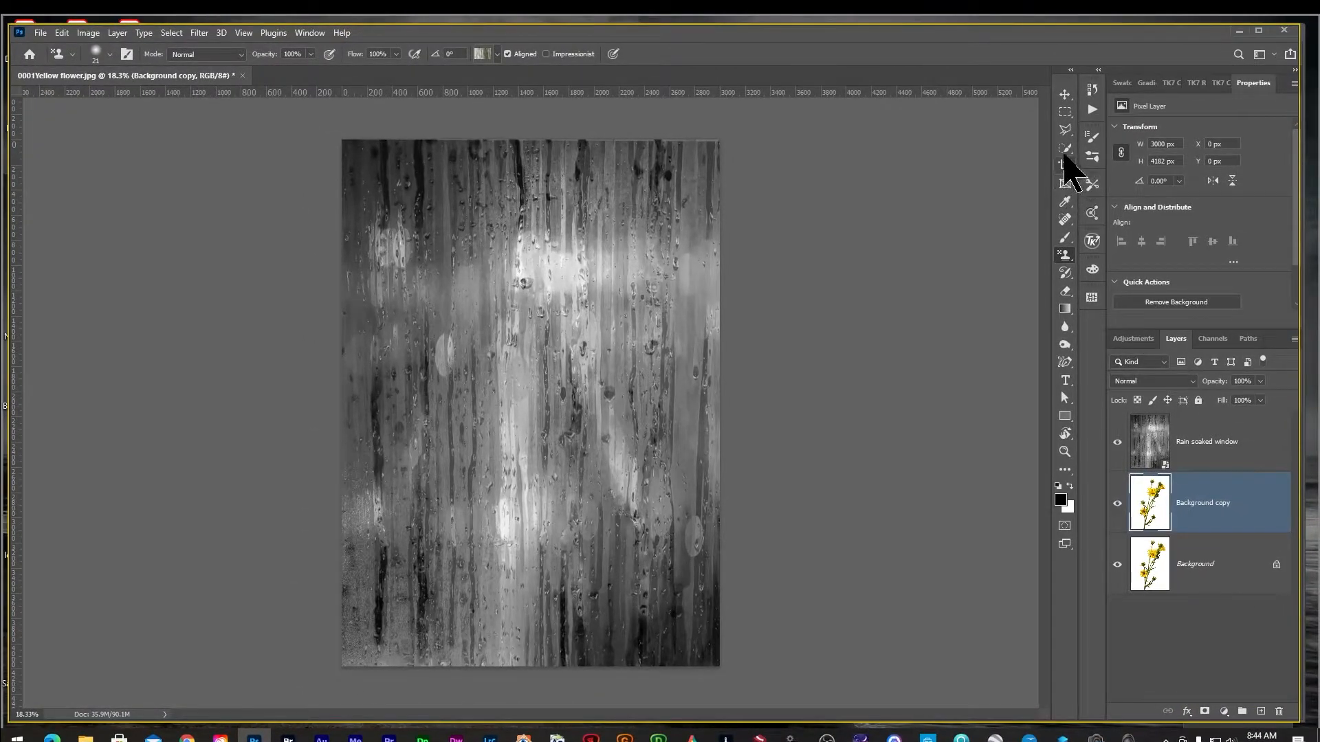
- Hide the Rain soaked window layer, and use Select Subject on the duplicate to copy the flower to its own layer
left_click(1064, 149)
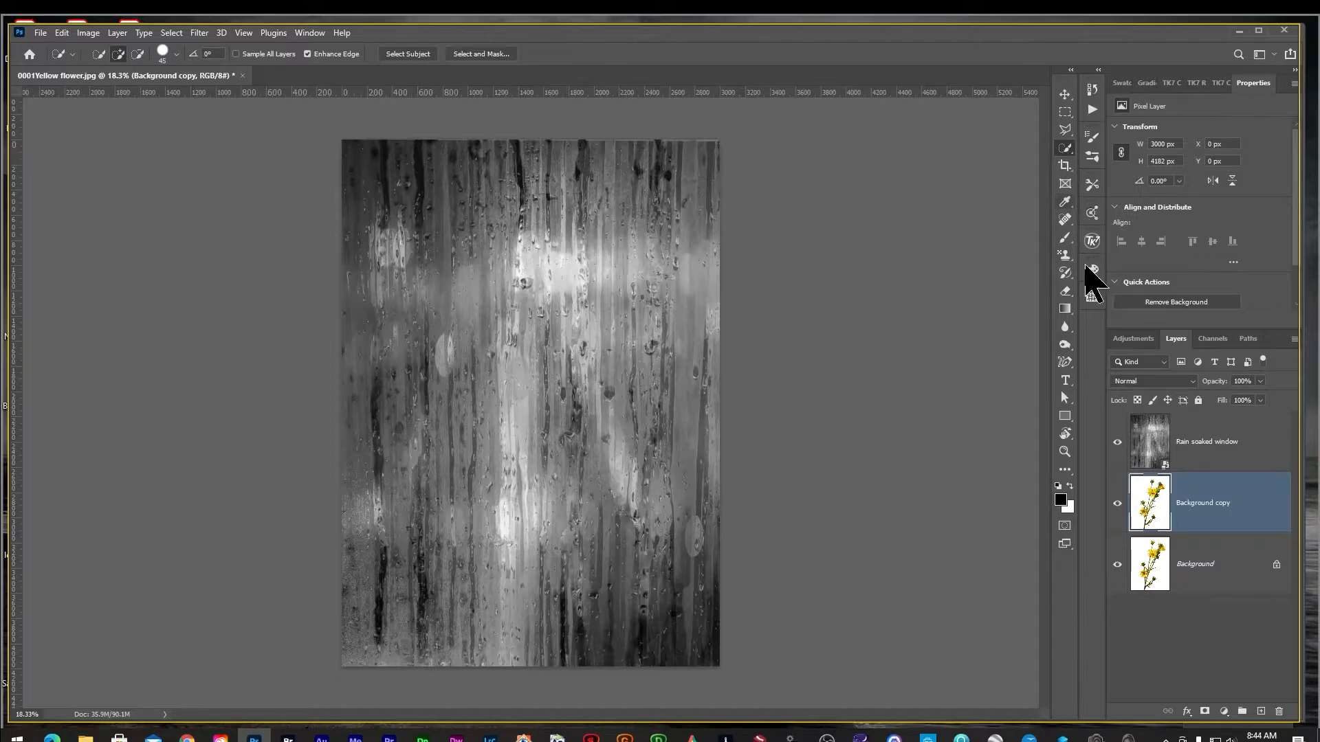
left_click(1117, 445)
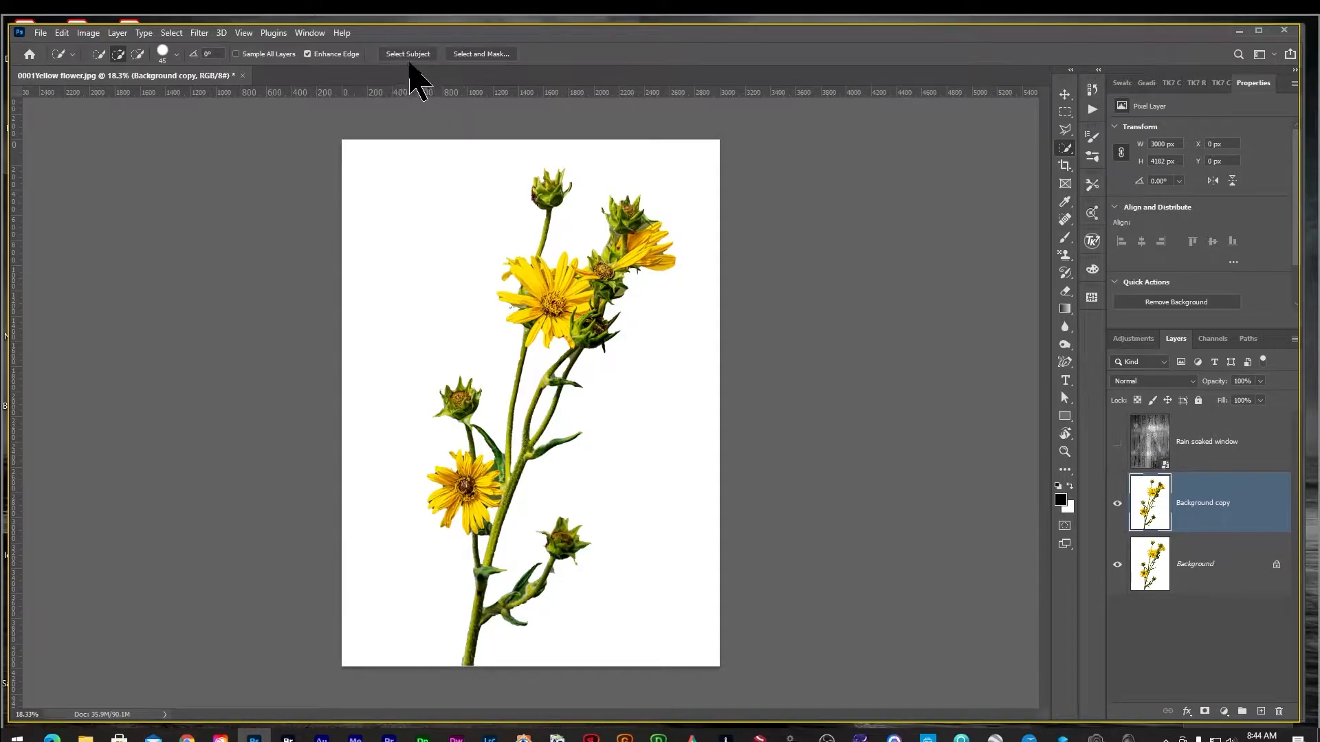
left_click(408, 55)
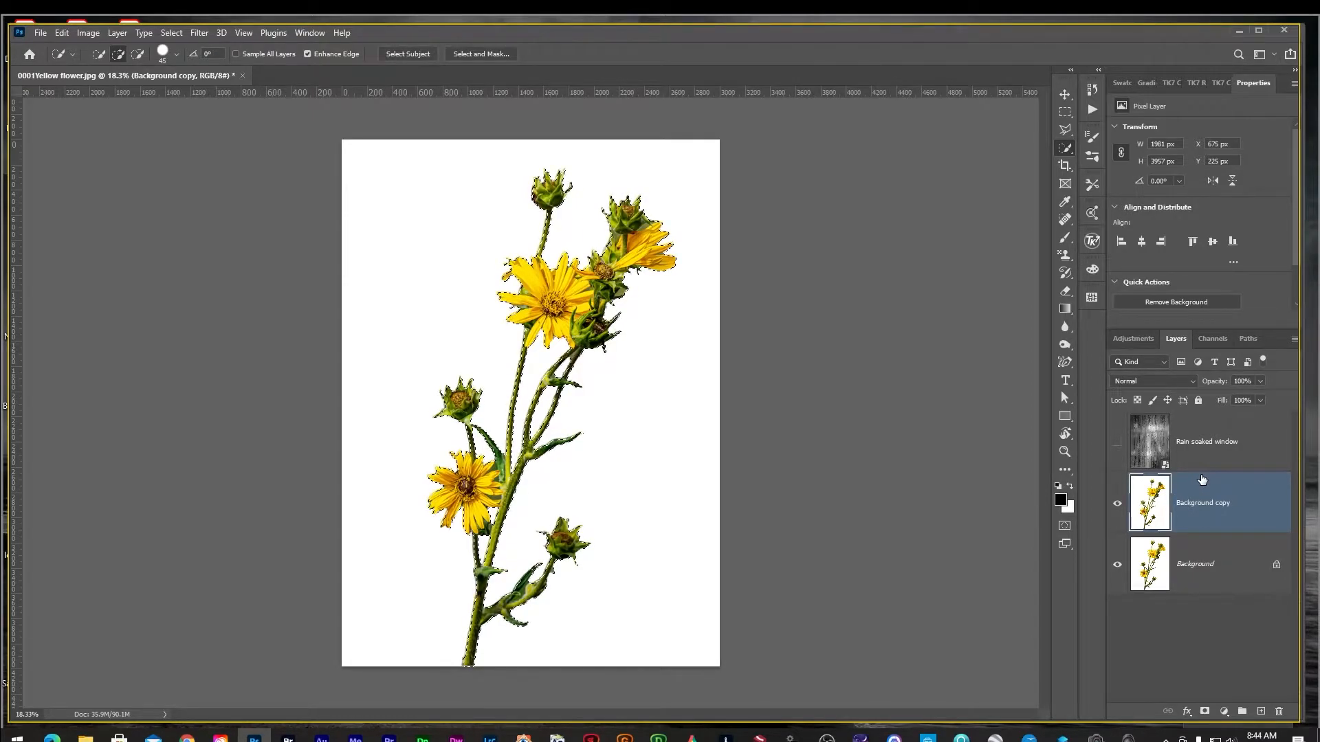
key("ctrl+j")
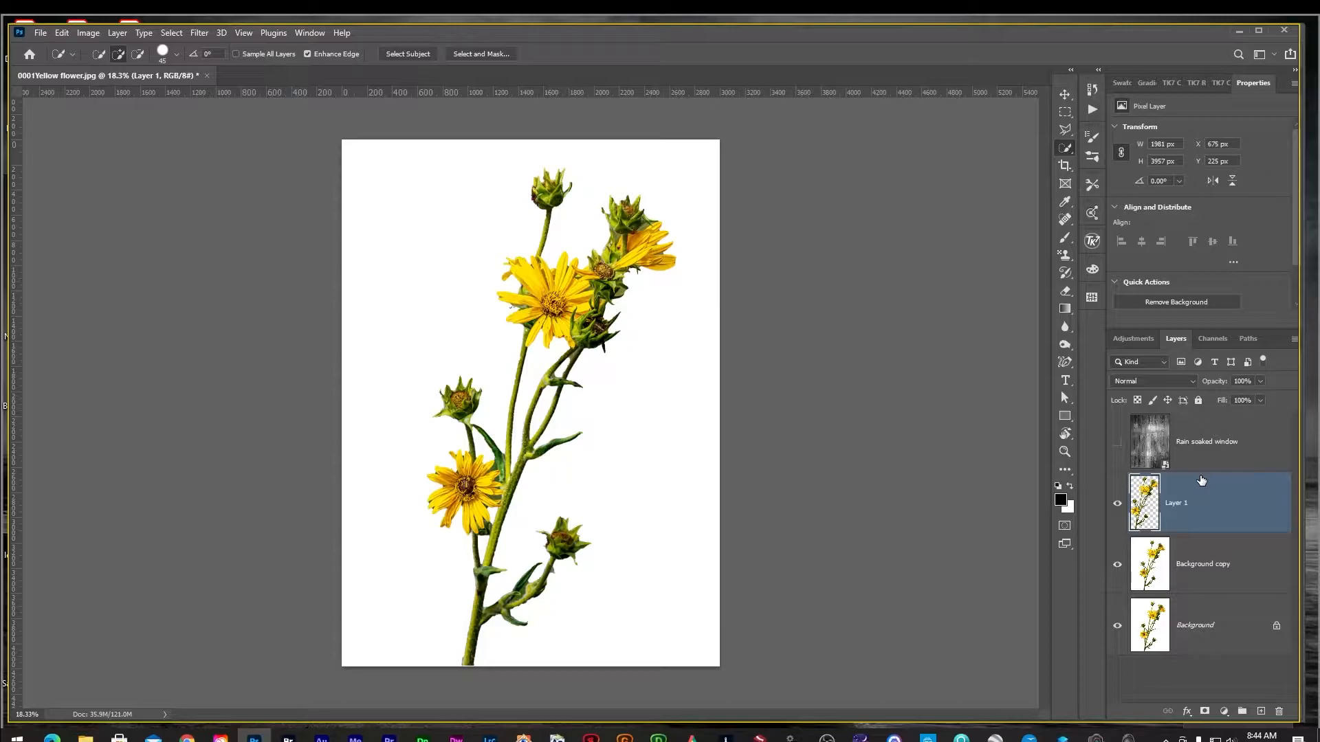
- Hide both background layers and place the cut-out flower layer above the visible Rain soaked window texture
left_click(1117, 565)
left_click(1115, 625)
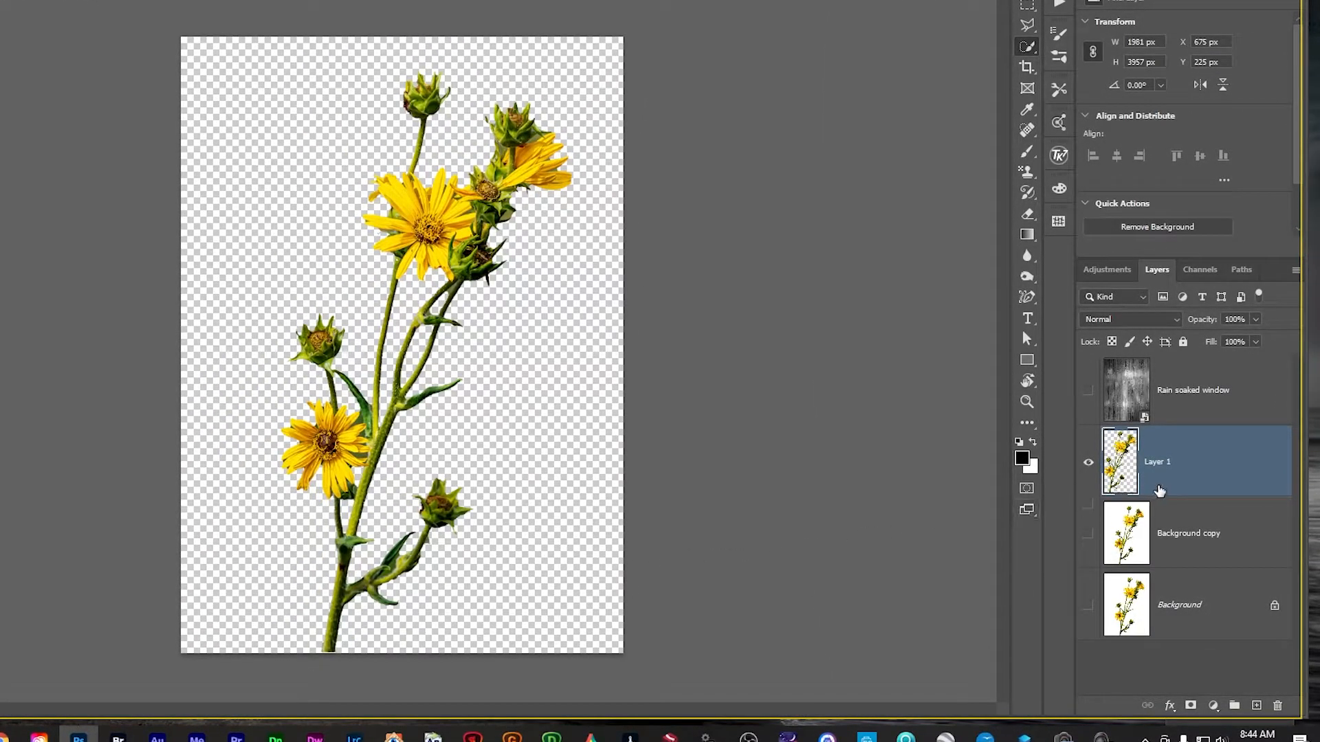
left_click_drag(1196, 468, 1194, 371)
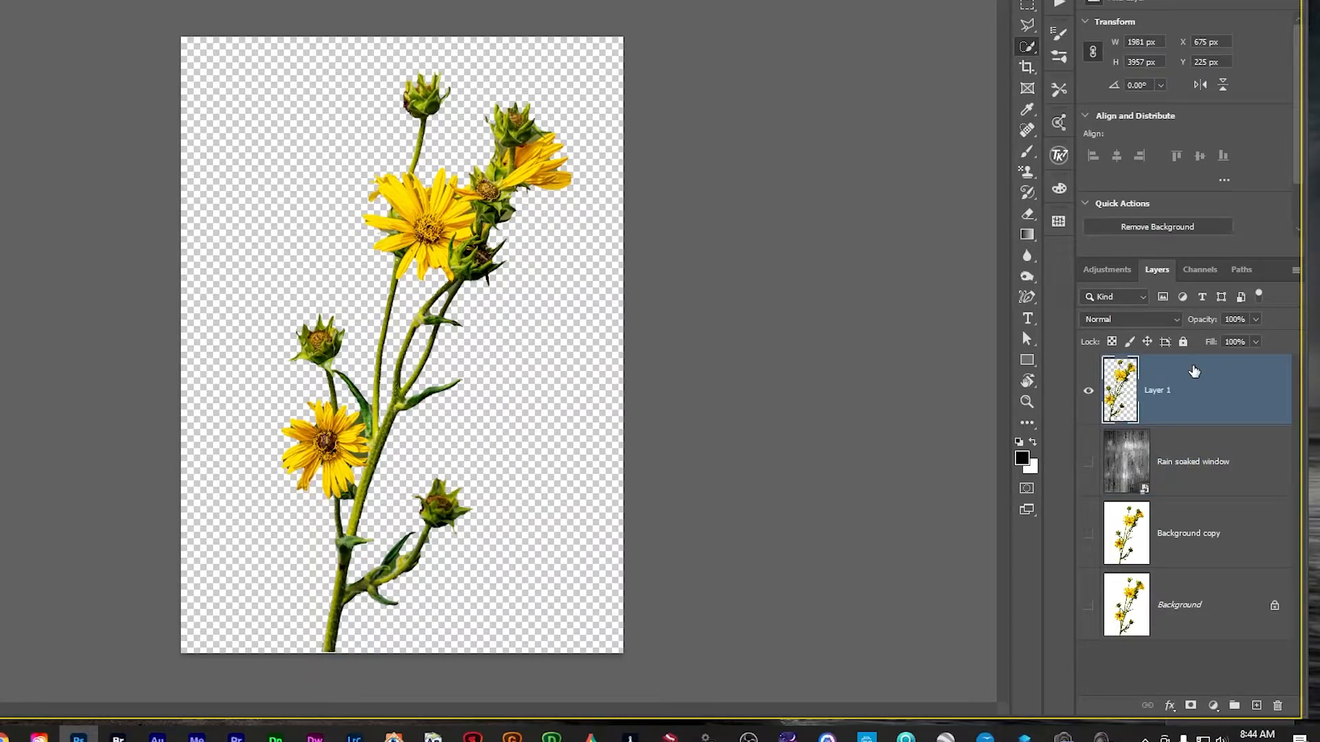
left_click(1087, 464)
left_click(1127, 466)
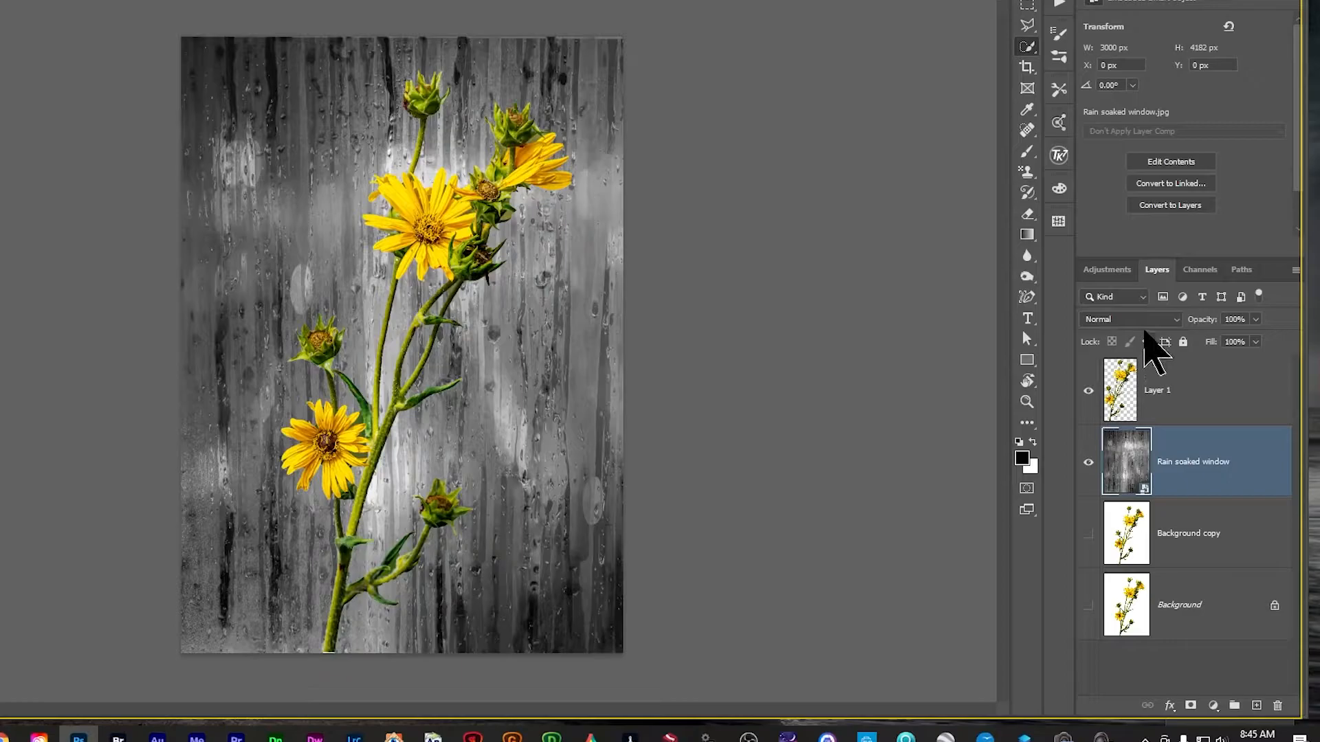
- Try the Luminosity blend mode at 64% opacity on the cut-out flower layer
left_click(1182, 390)
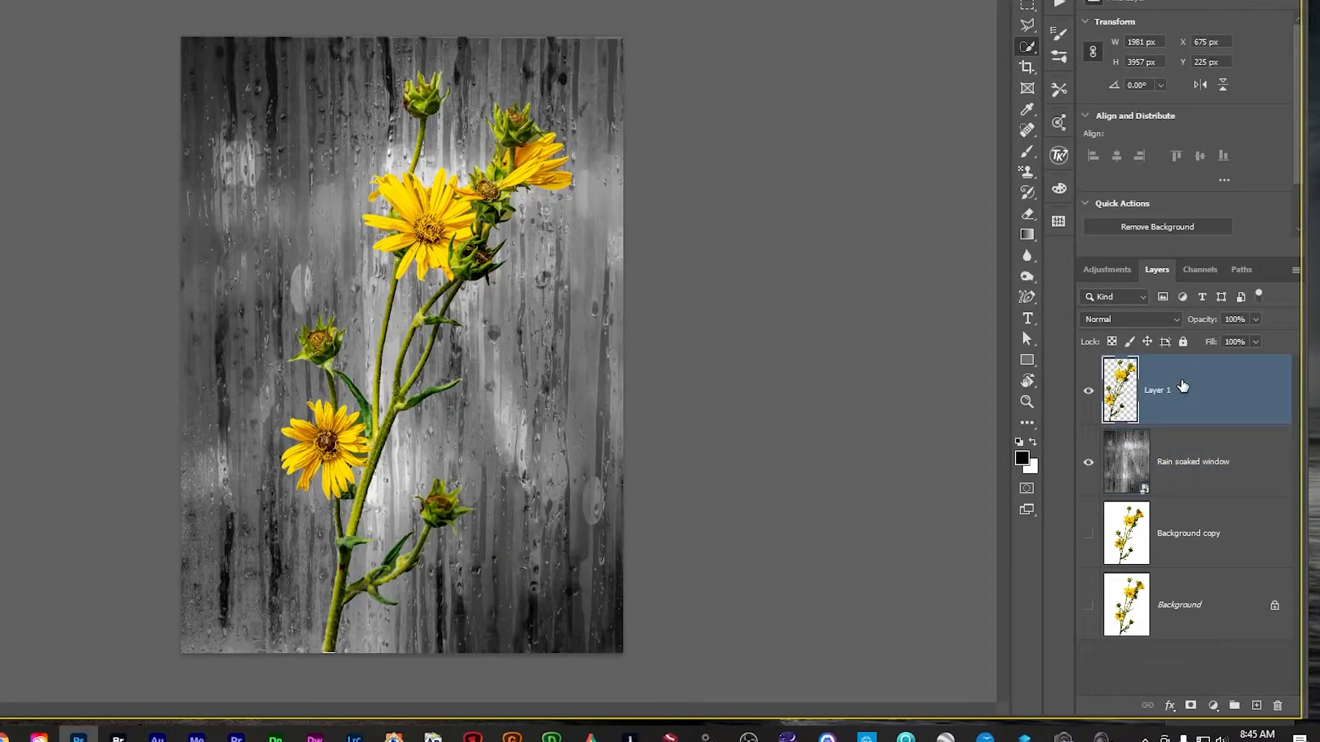
left_click(1176, 320)
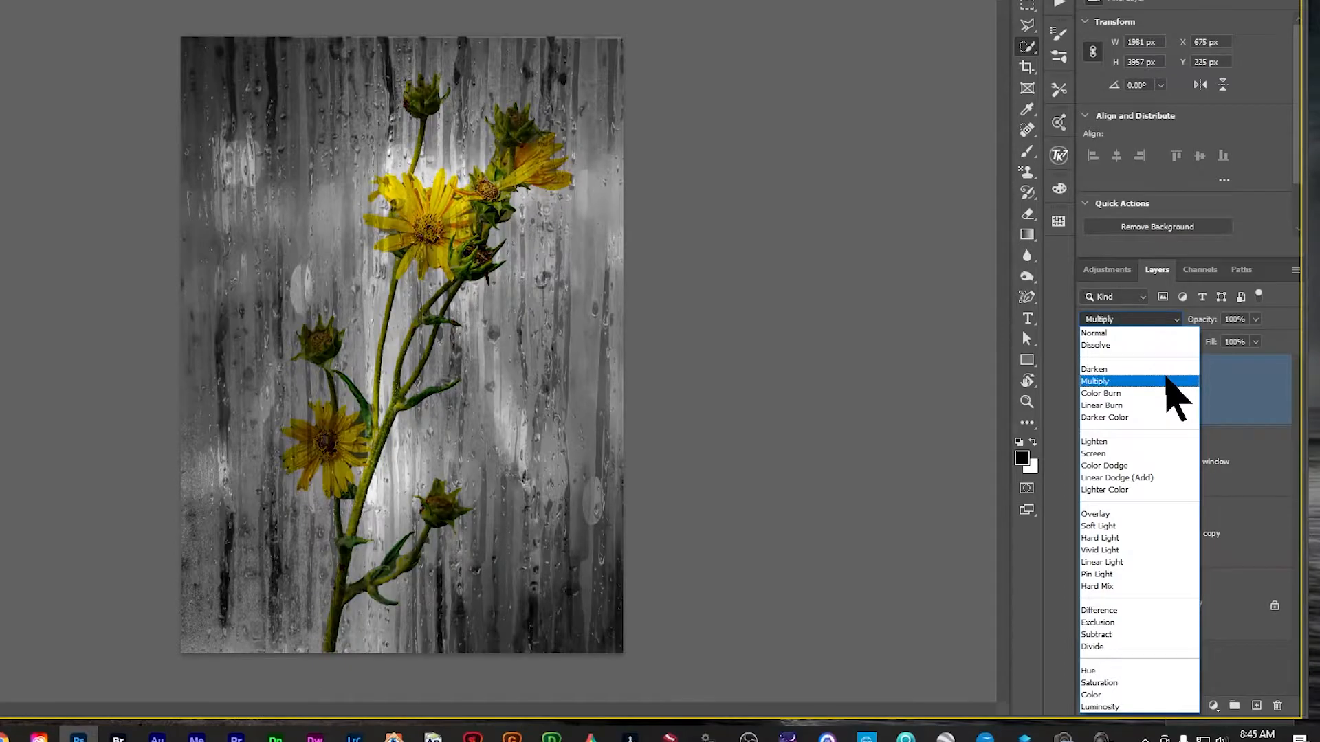
left_click(1157, 706)
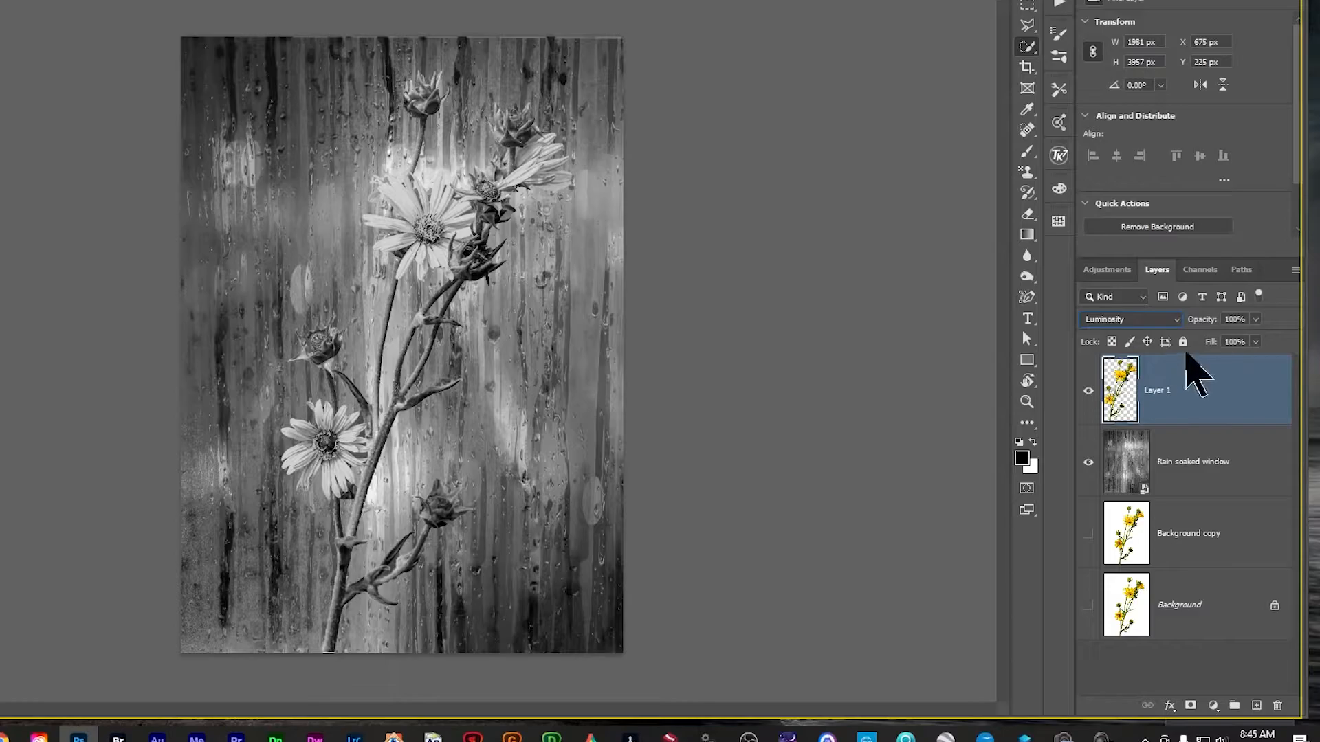
left_click_drag(1200, 328, 1172, 329)
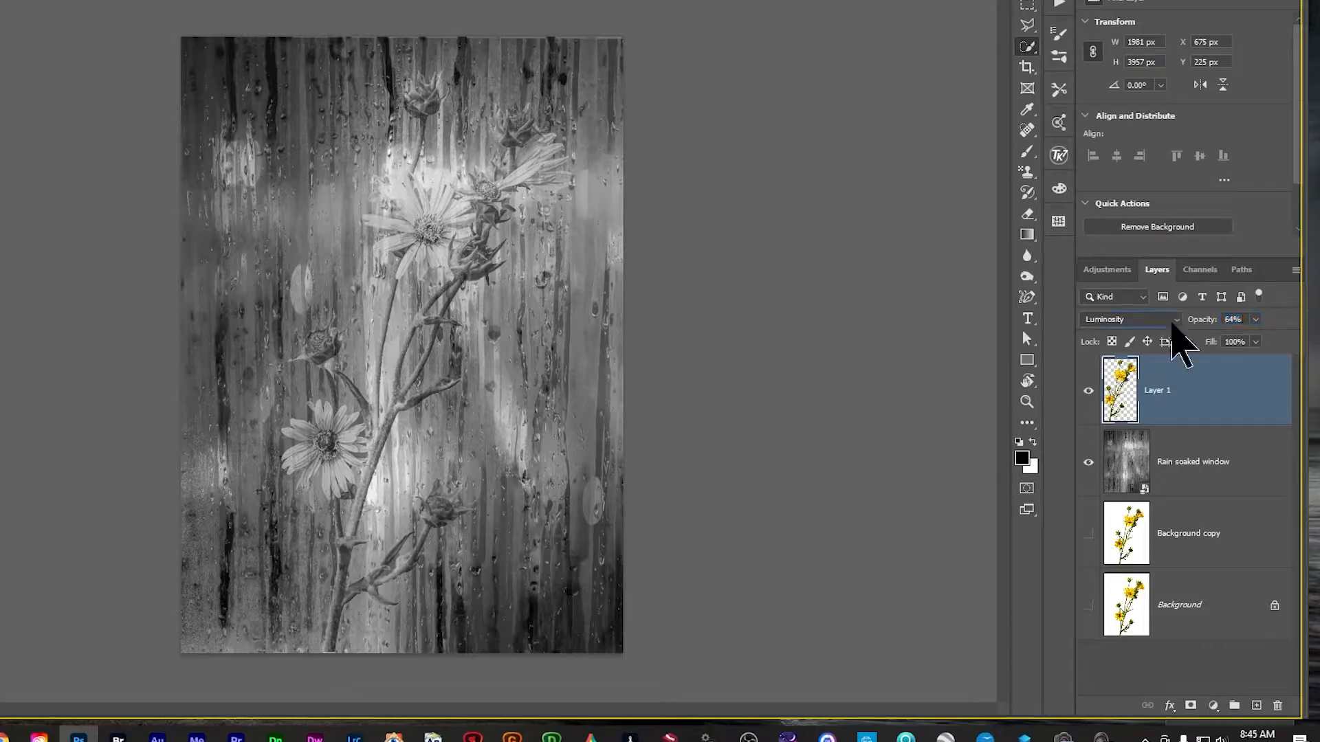
- Try Screen on the flower layer with its opacity raised to 83%, and settle on the Overlay blend mode
left_click(1173, 324)
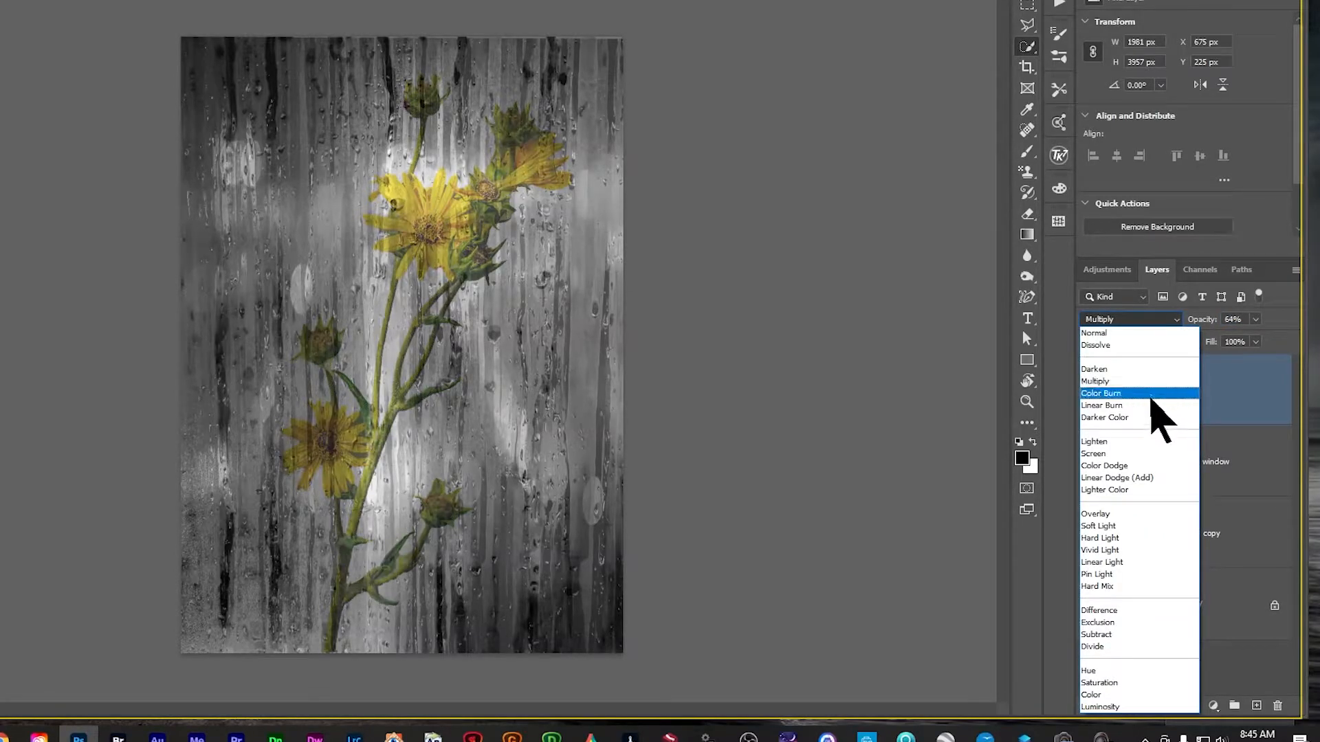
left_click(1145, 453)
left_click_drag(1204, 321, 1225, 325)
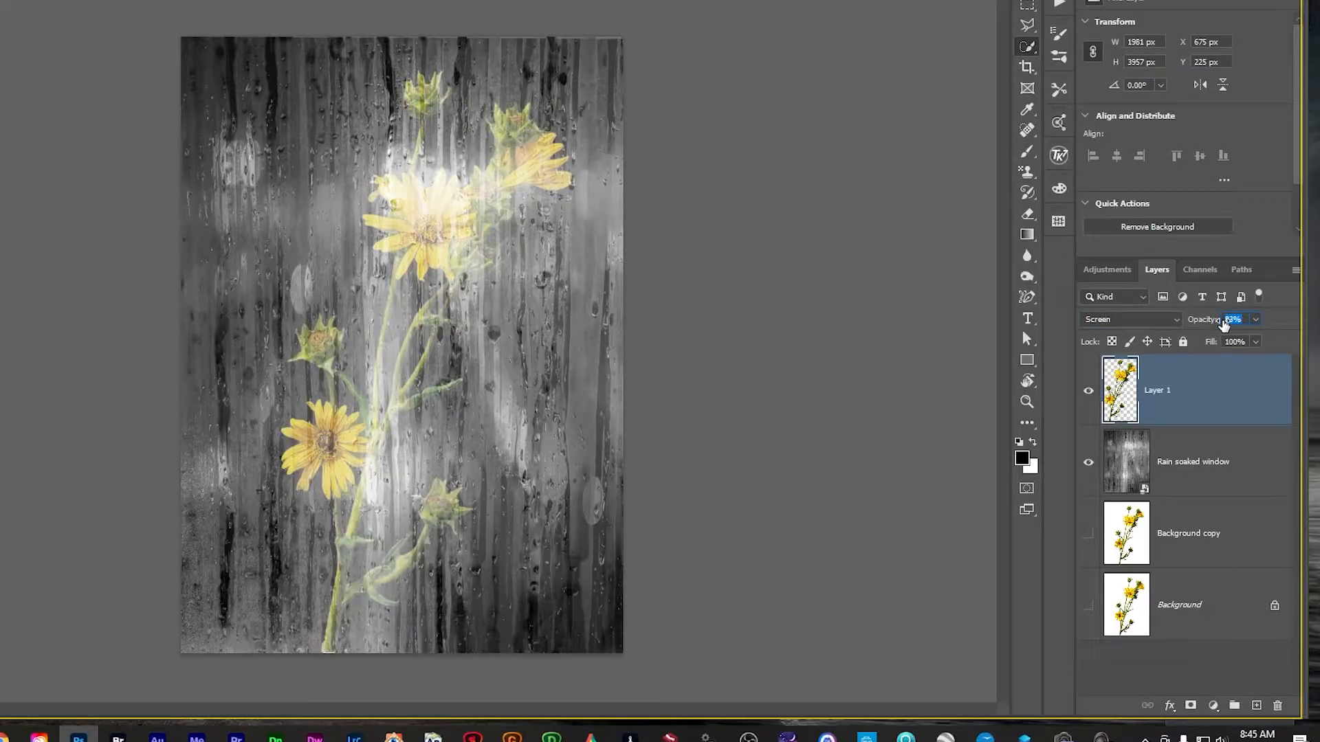
left_click_drag(1223, 325, 1224, 321)
left_click(1177, 323)
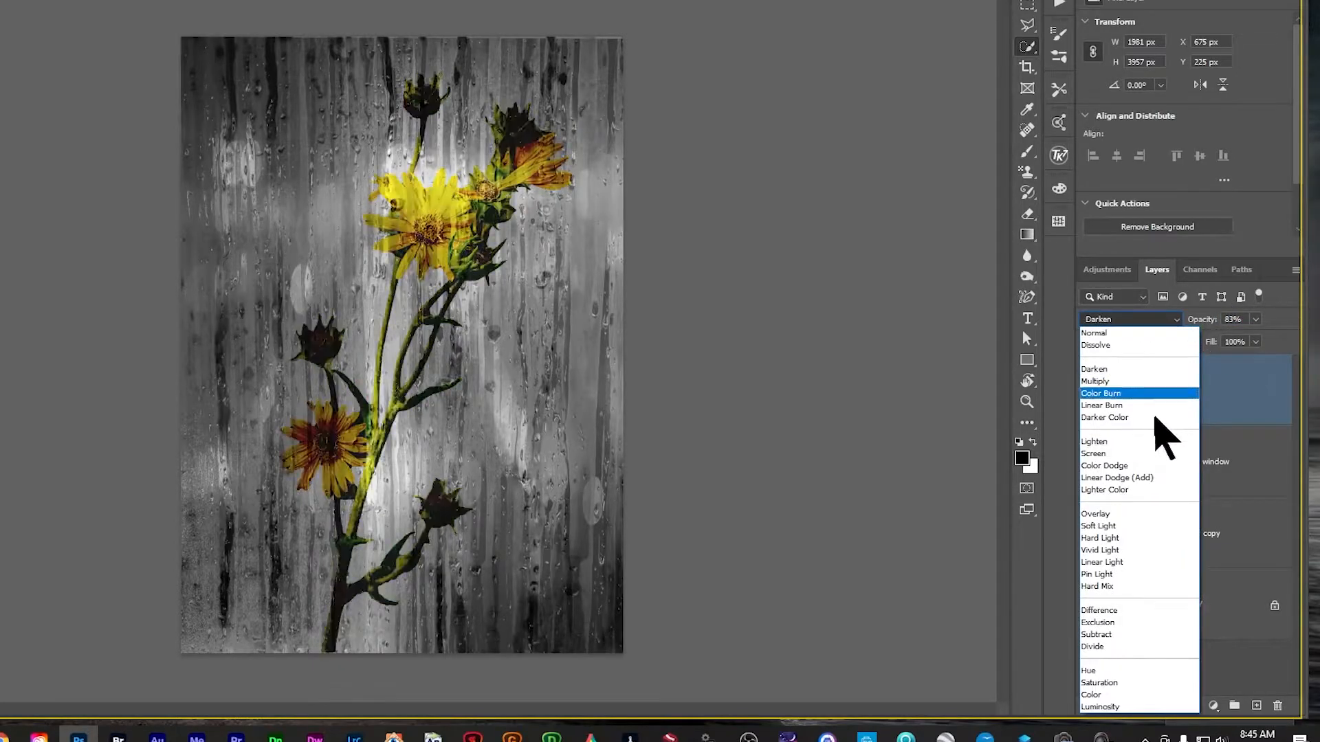
left_click(1142, 515)
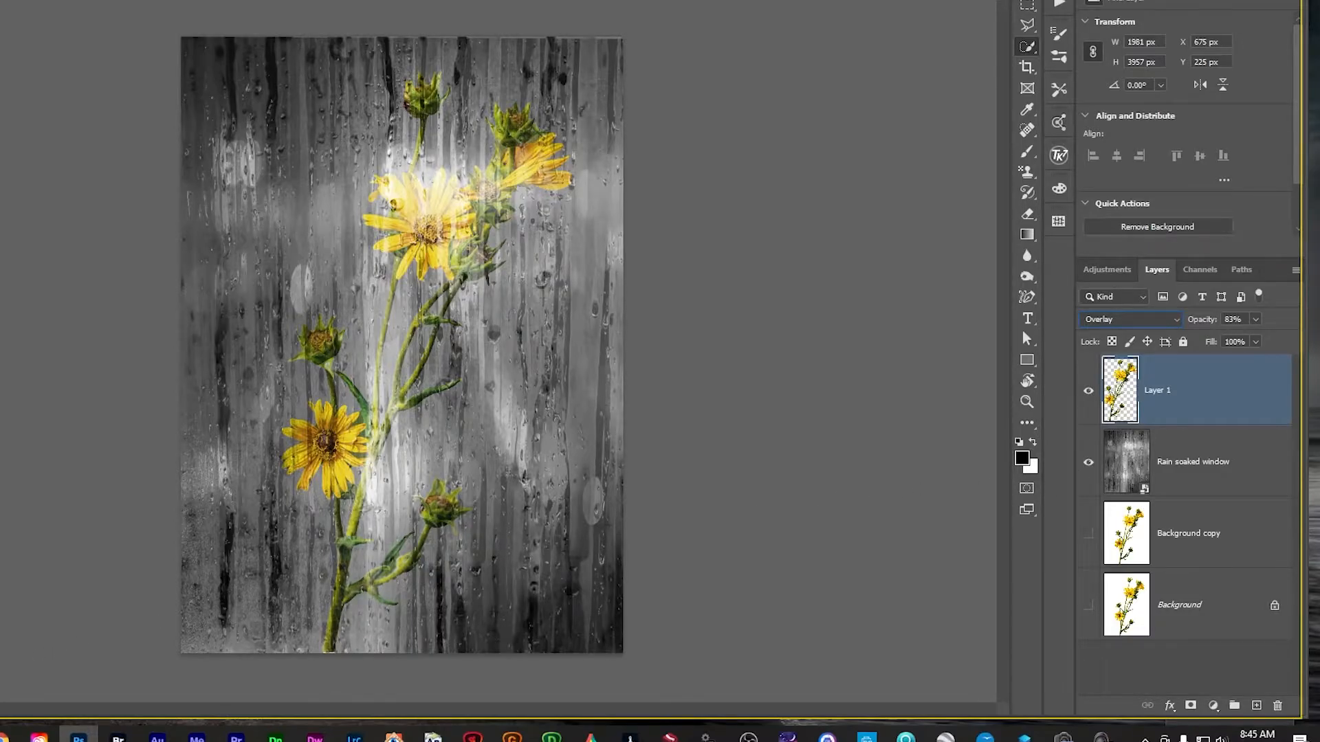
- Place Rain soaked window2_.jpg from the Texture session SMCC folder as a layer, and move the flower layer above it
key("alt+Tab")
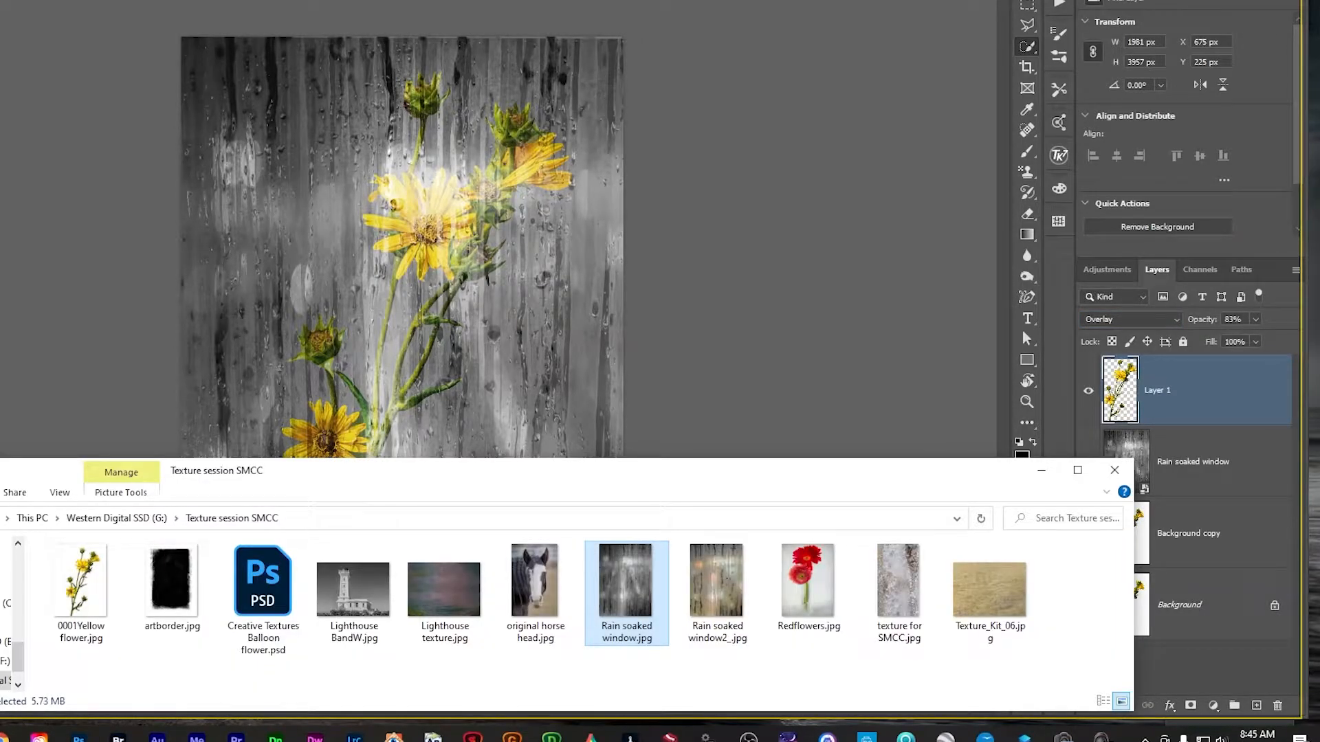
left_click(716, 614)
left_click_drag(716, 614, 433, 349)
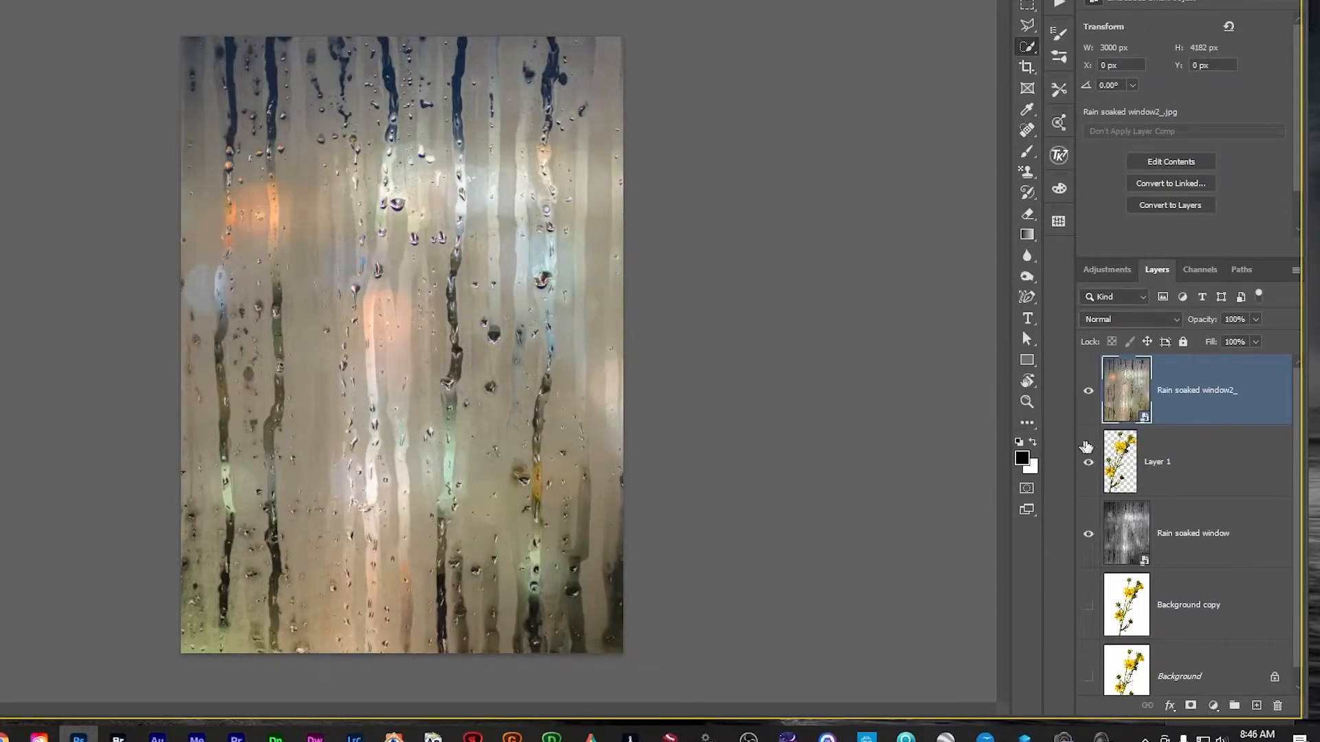
left_click_drag(1192, 468, 1194, 363)
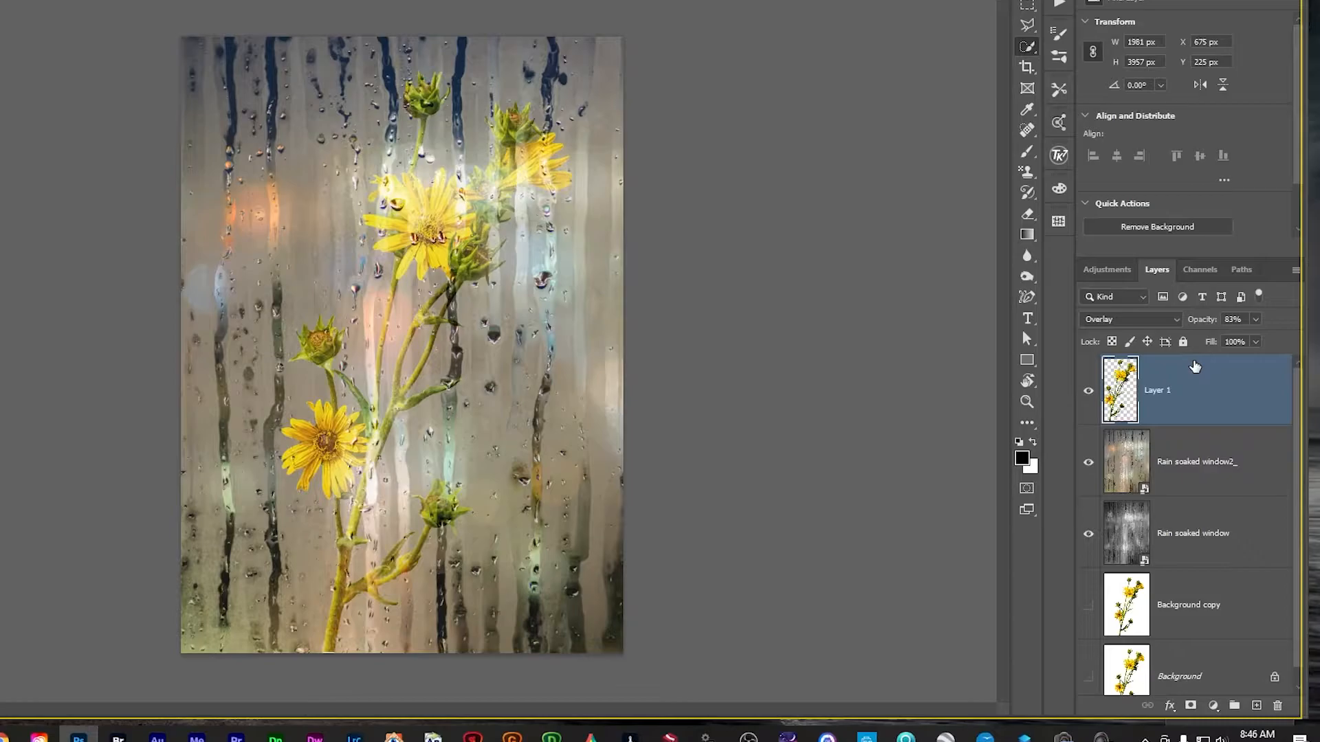
- Test Overlay at 56% opacity on the flower layer, and switch it to Multiply at an opacity of at least 64%
left_click(1210, 323)
left_click_drag(1208, 327, 1190, 328)
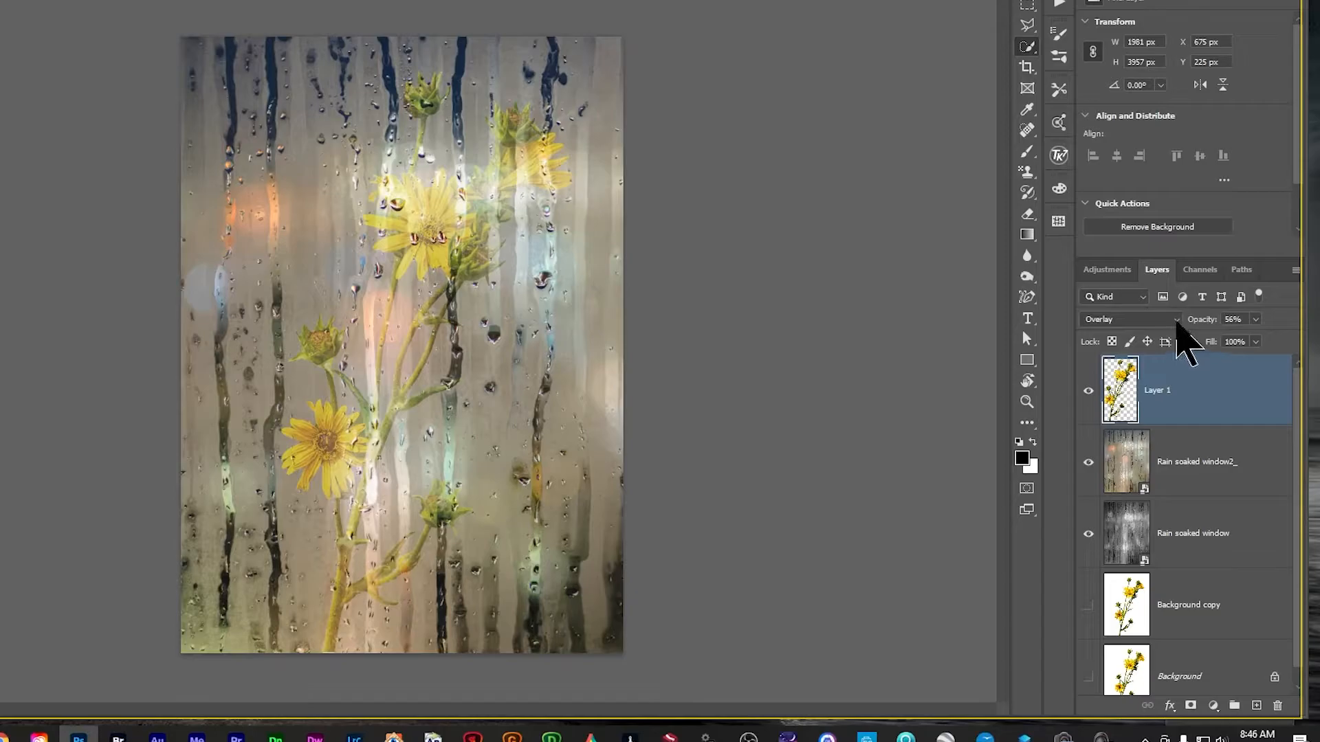
left_click(1176, 320)
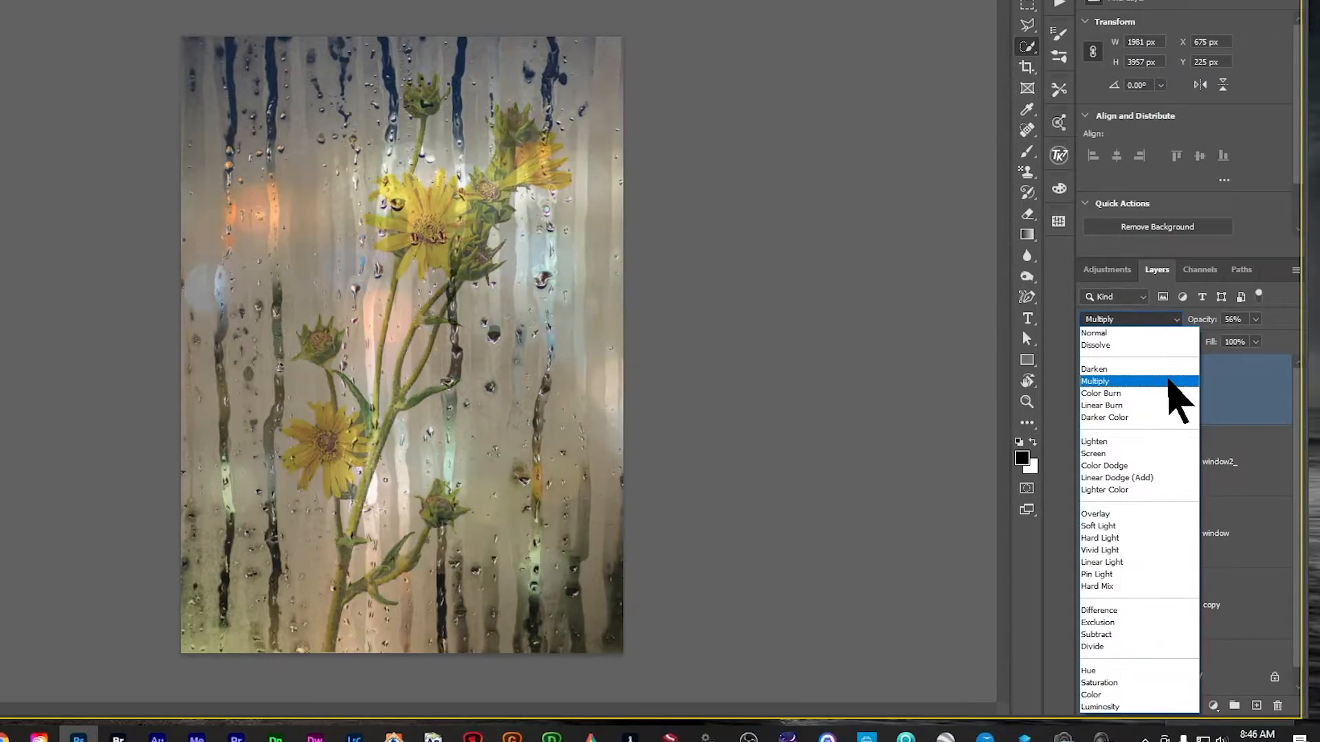
left_click(1168, 382)
left_click_drag(1200, 321, 1205, 323)
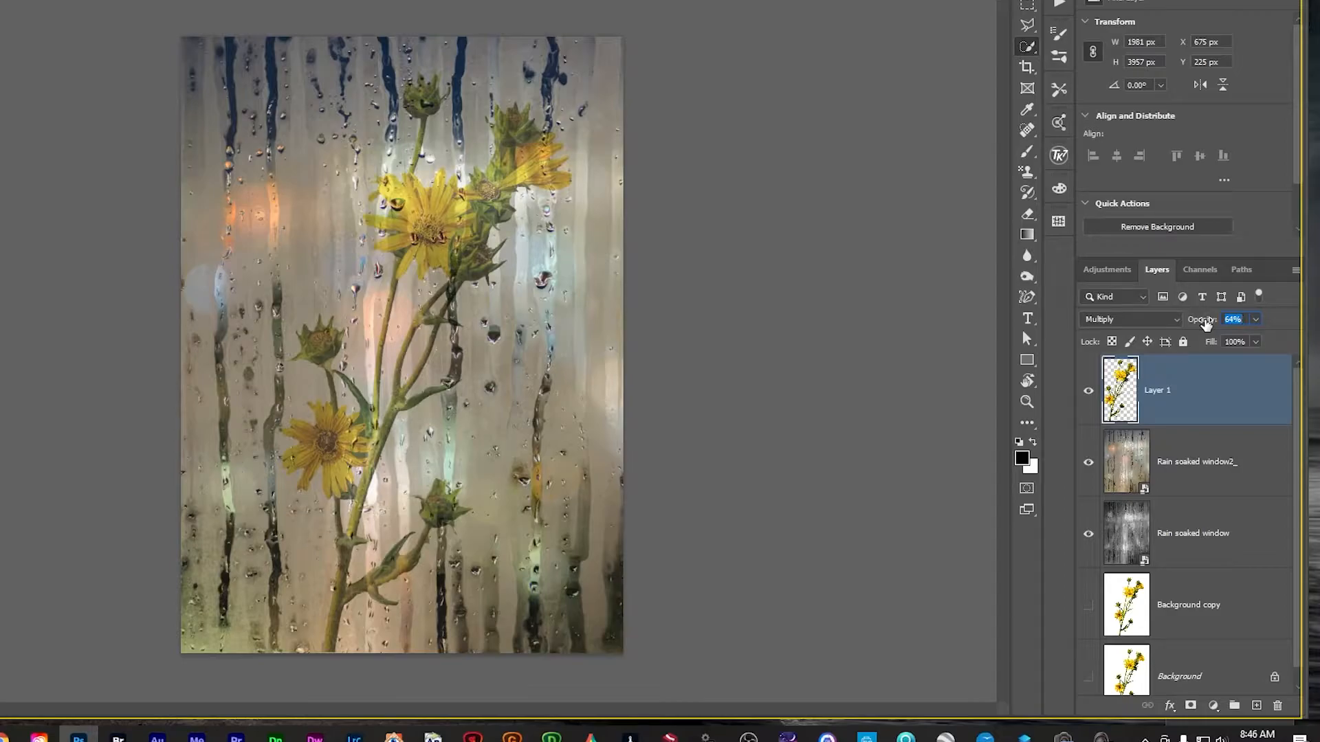
left_click_drag(1205, 323, 1209, 323)
- Add a Curves adjustment layer above Rain soaked window2_ and clip it to that texture
left_click(1196, 452)
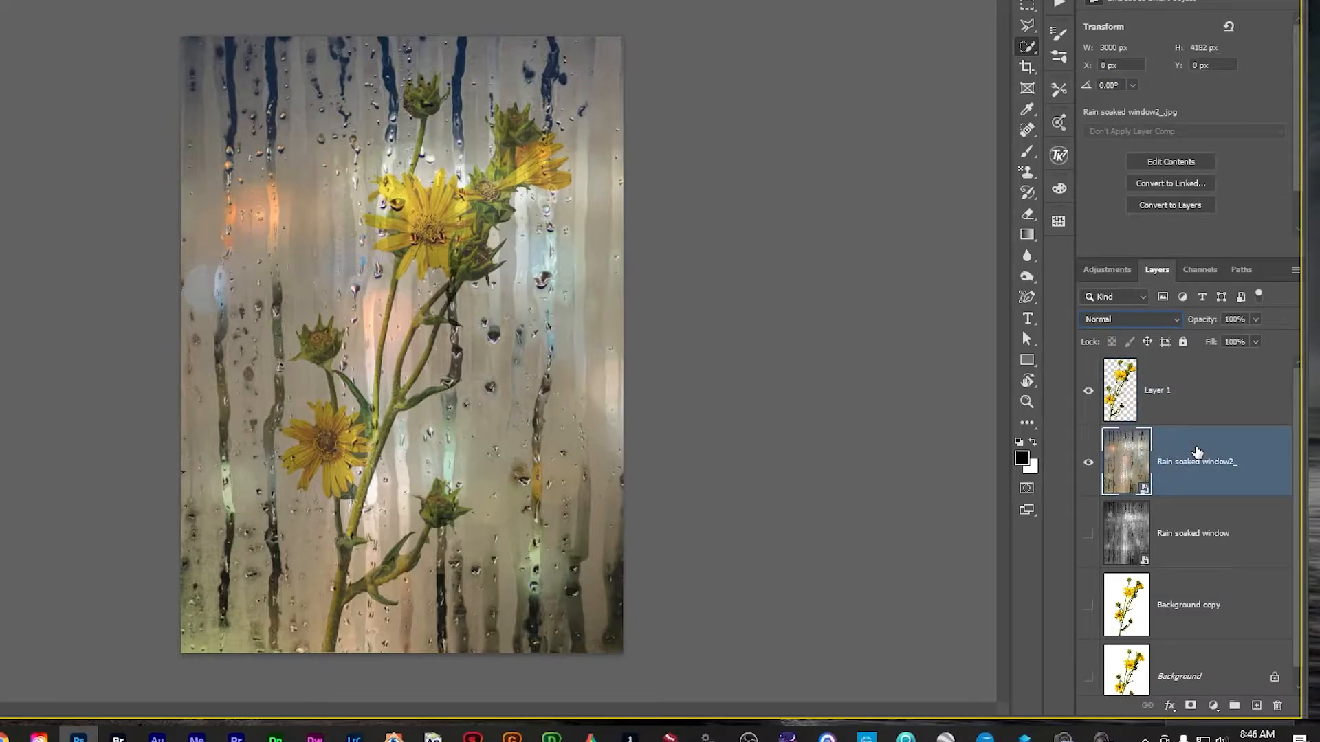
left_click(1213, 705)
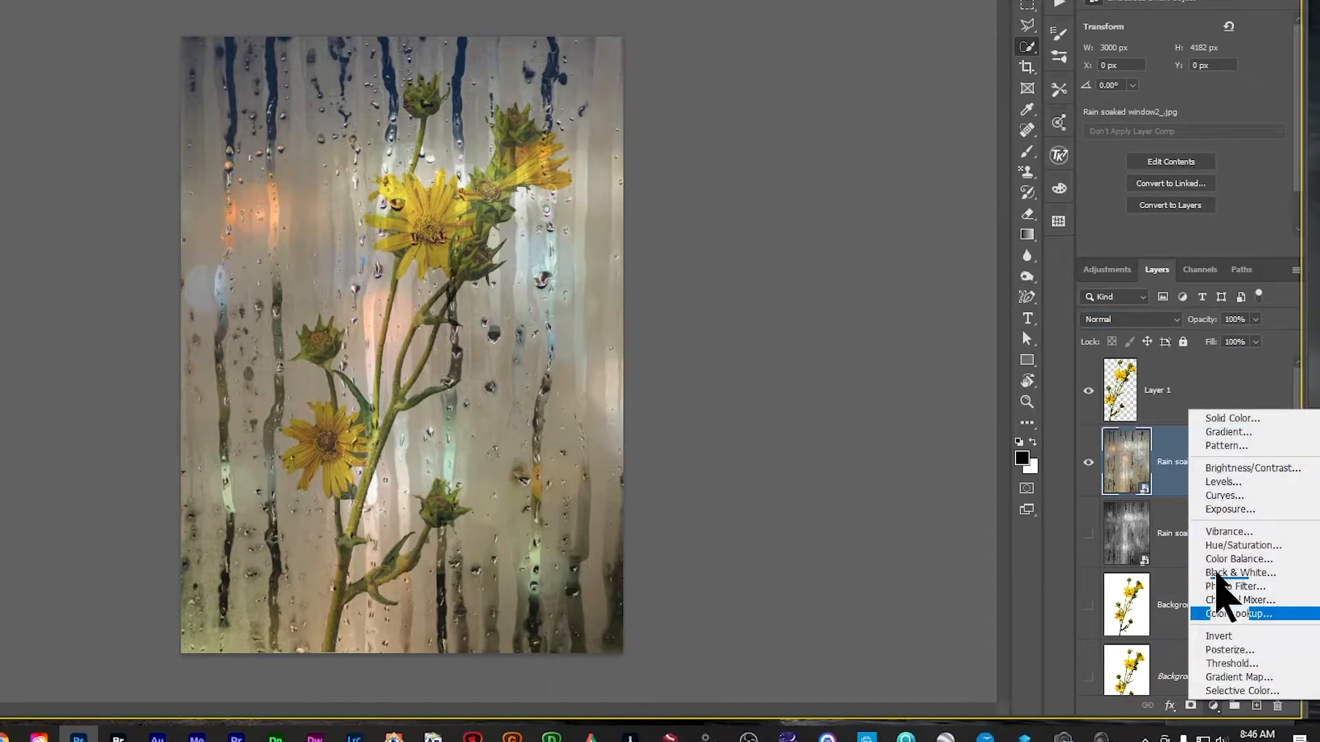
left_click(1220, 496)
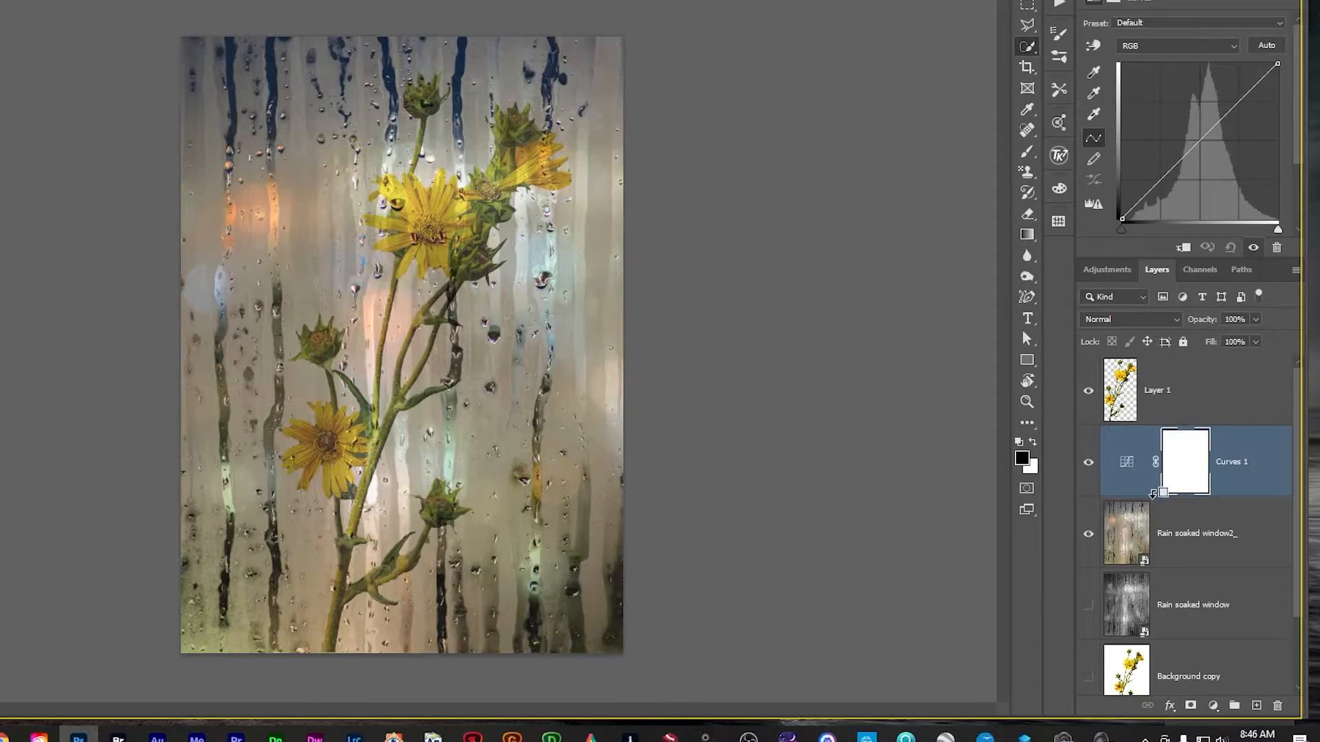
left_click(1153, 497, "alt")
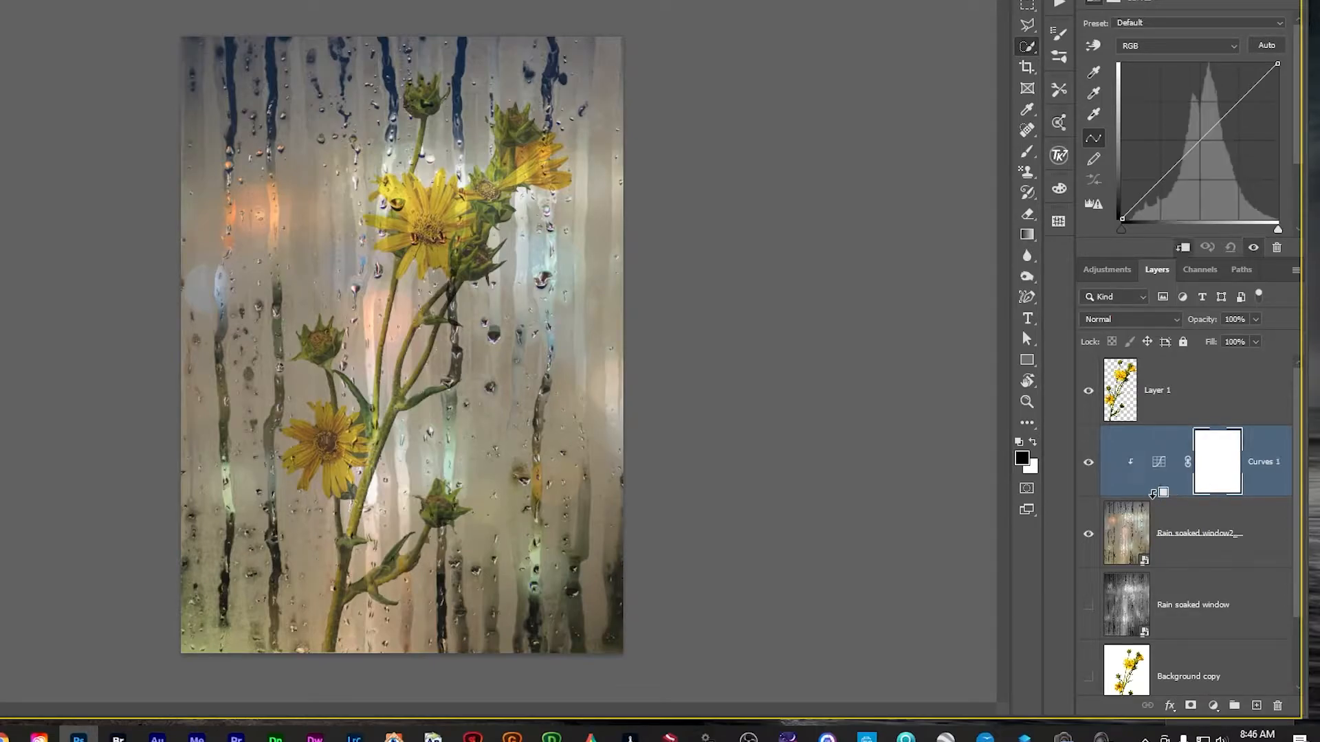
- Shape the clipped curve with darker shadows and brighter highlights, pull in the white point, and lift the black point to fade the darks
left_click(1162, 180)
left_click_drag(1162, 180, 1164, 182)
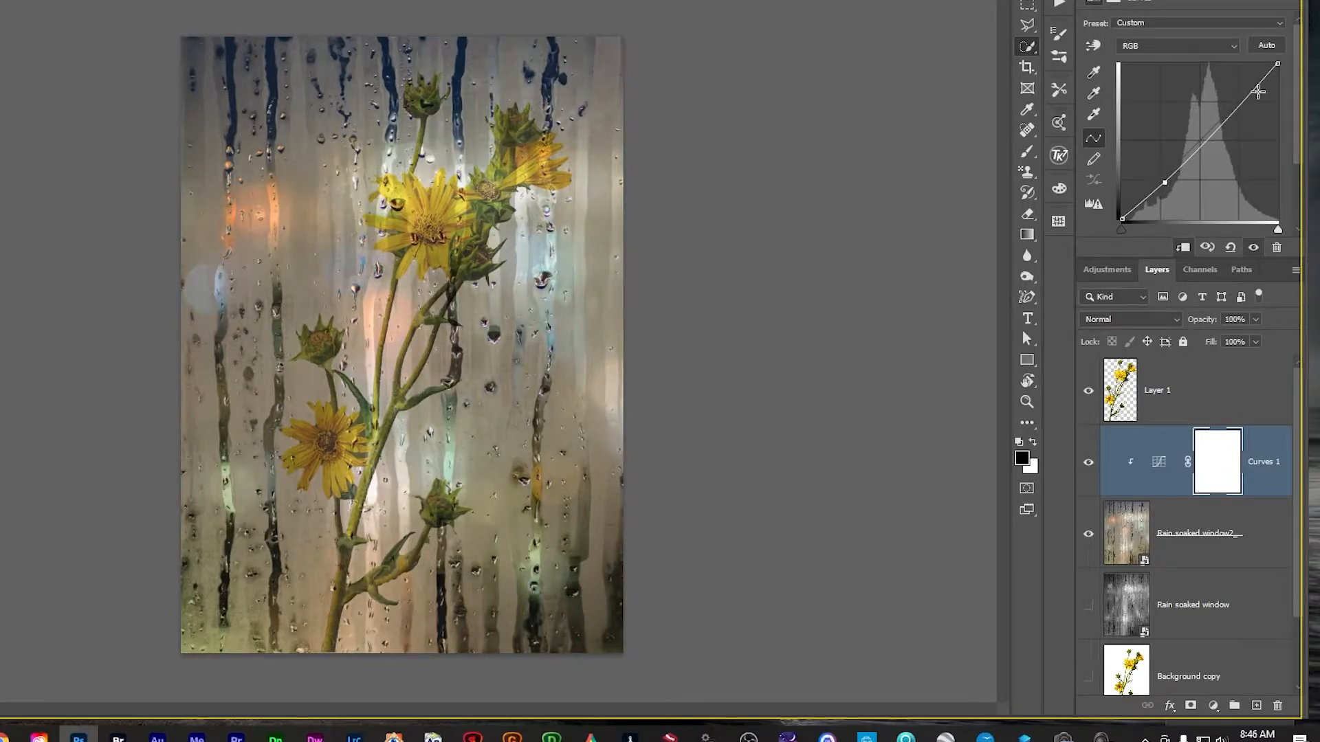
left_click_drag(1245, 98, 1241, 91)
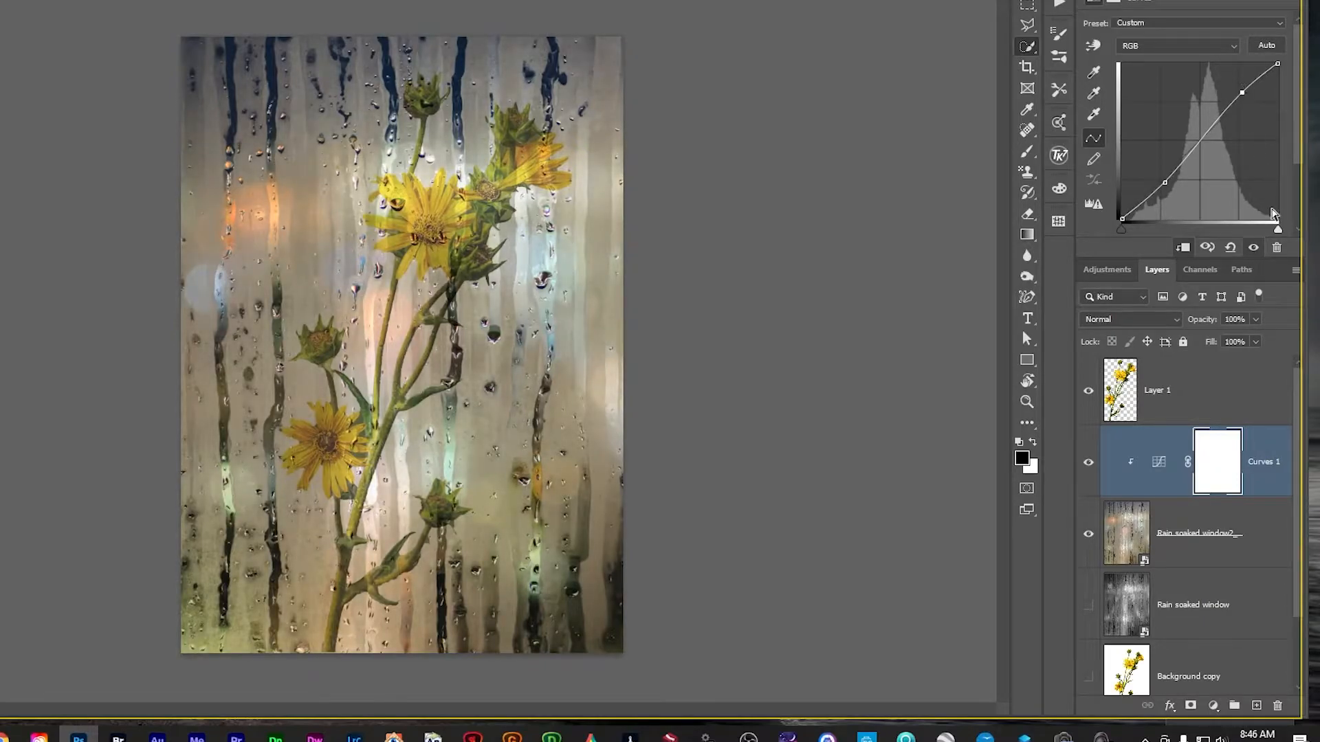
left_click_drag(1277, 229, 1262, 231)
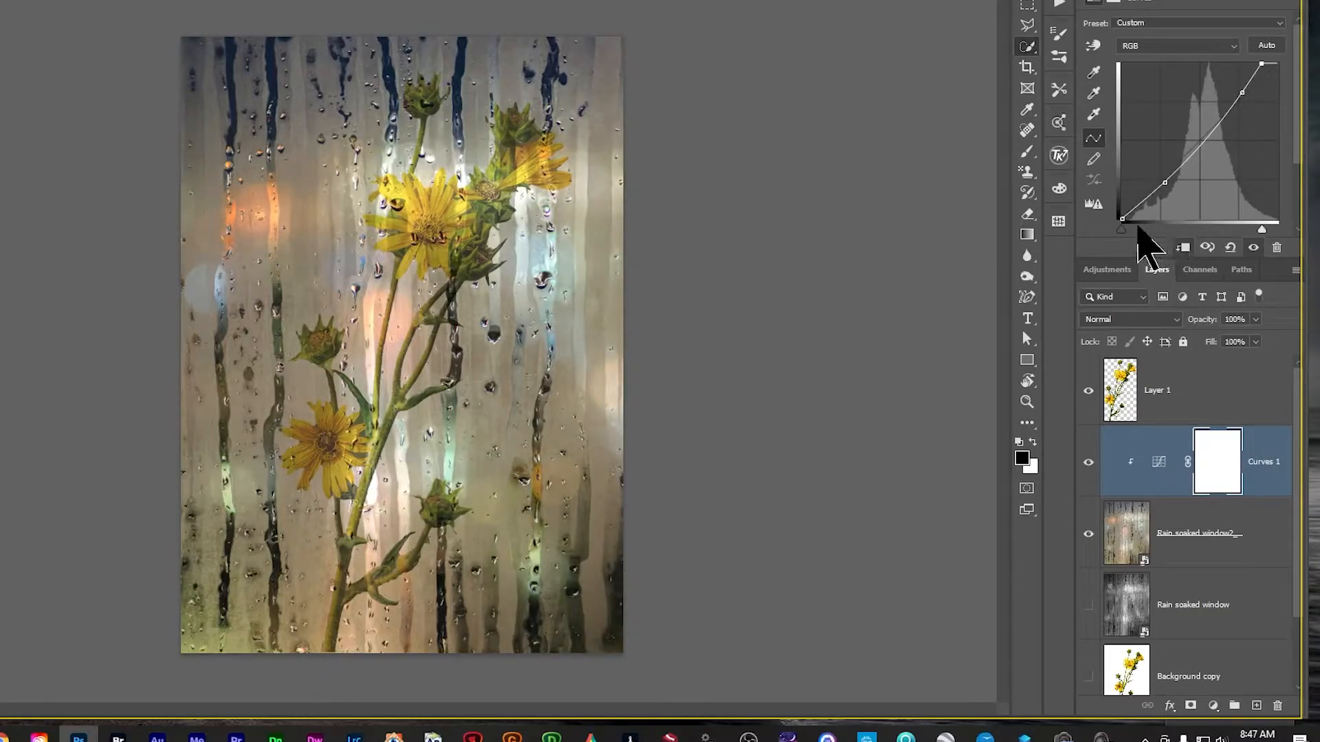
left_click_drag(1122, 220, 1123, 214)
left_click_drag(1121, 220, 1099, 195)
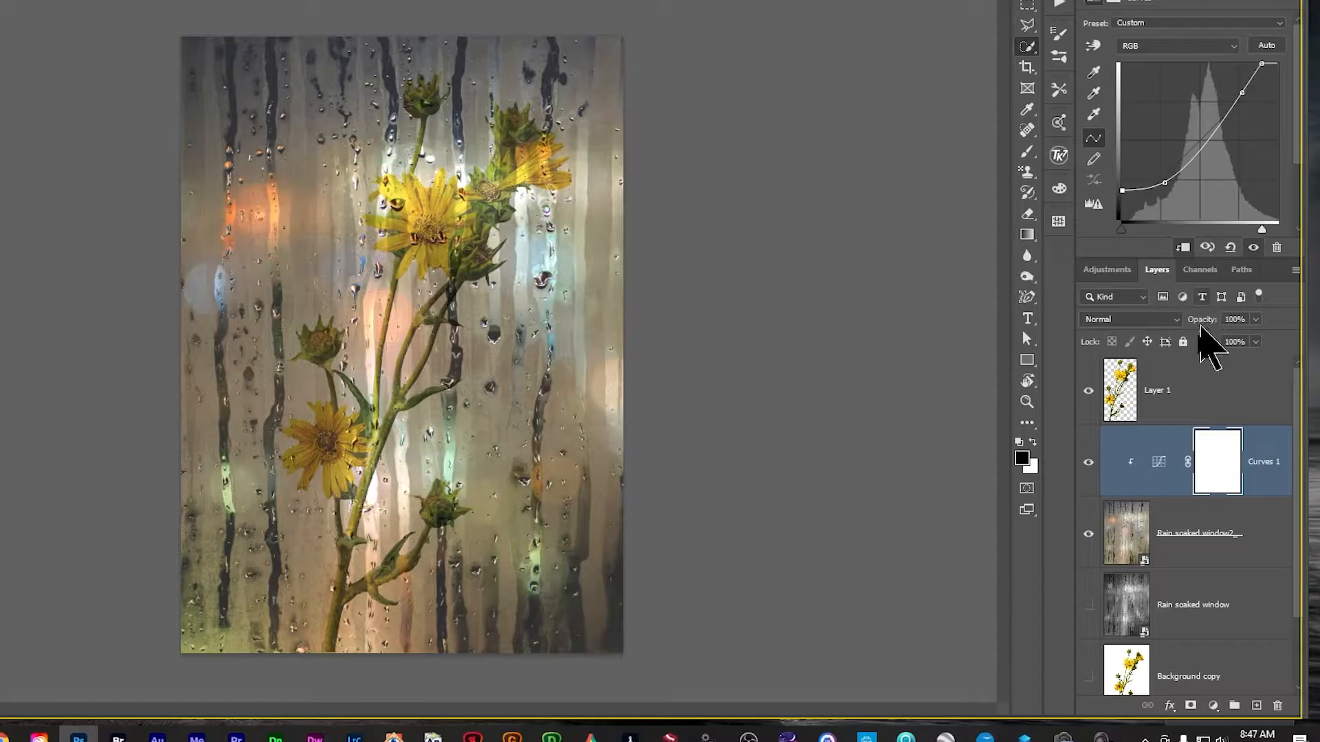
- Fine-tune the opacity of the cut-out flower layer over the adjusted texture
left_click(1184, 396)
left_click_drag(1200, 319, 1207, 323)
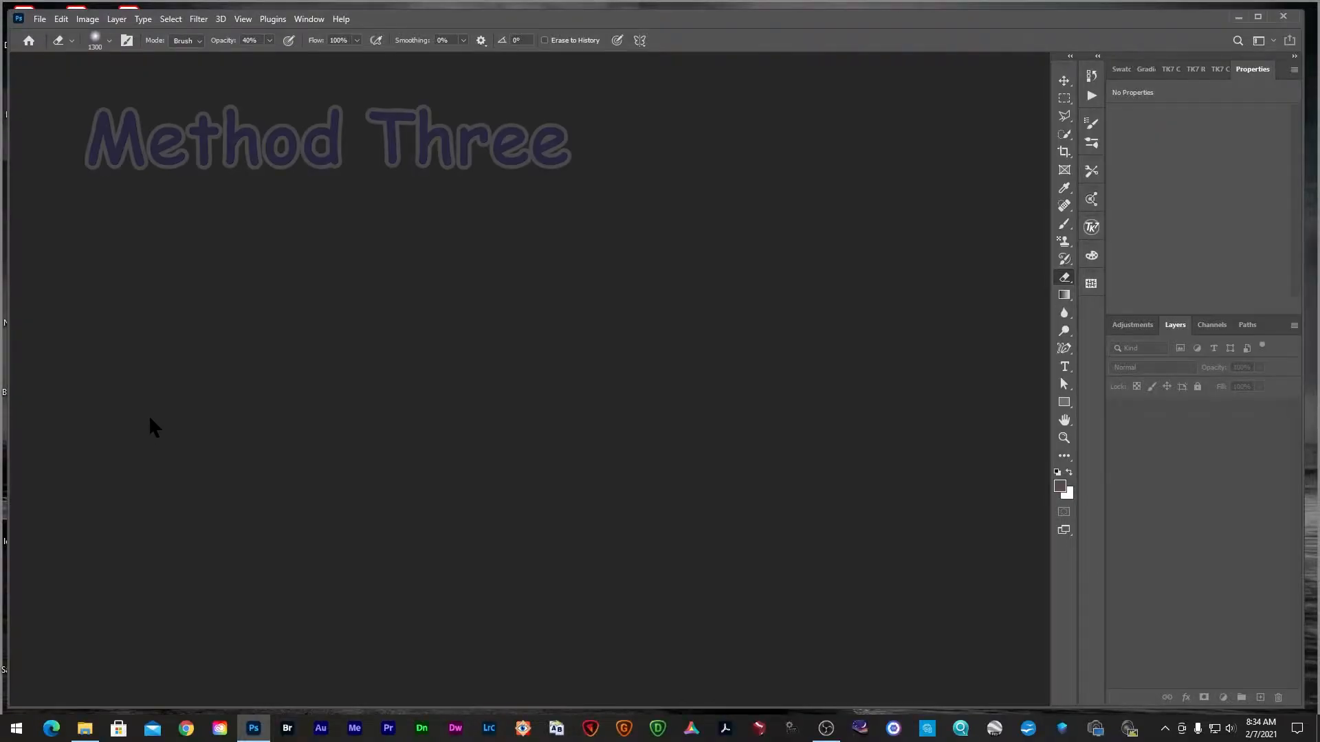
- Open Lighthouse BandW.jpg from the Texture session SMCC folder and duplicate its Background layer
left_click(85, 730)
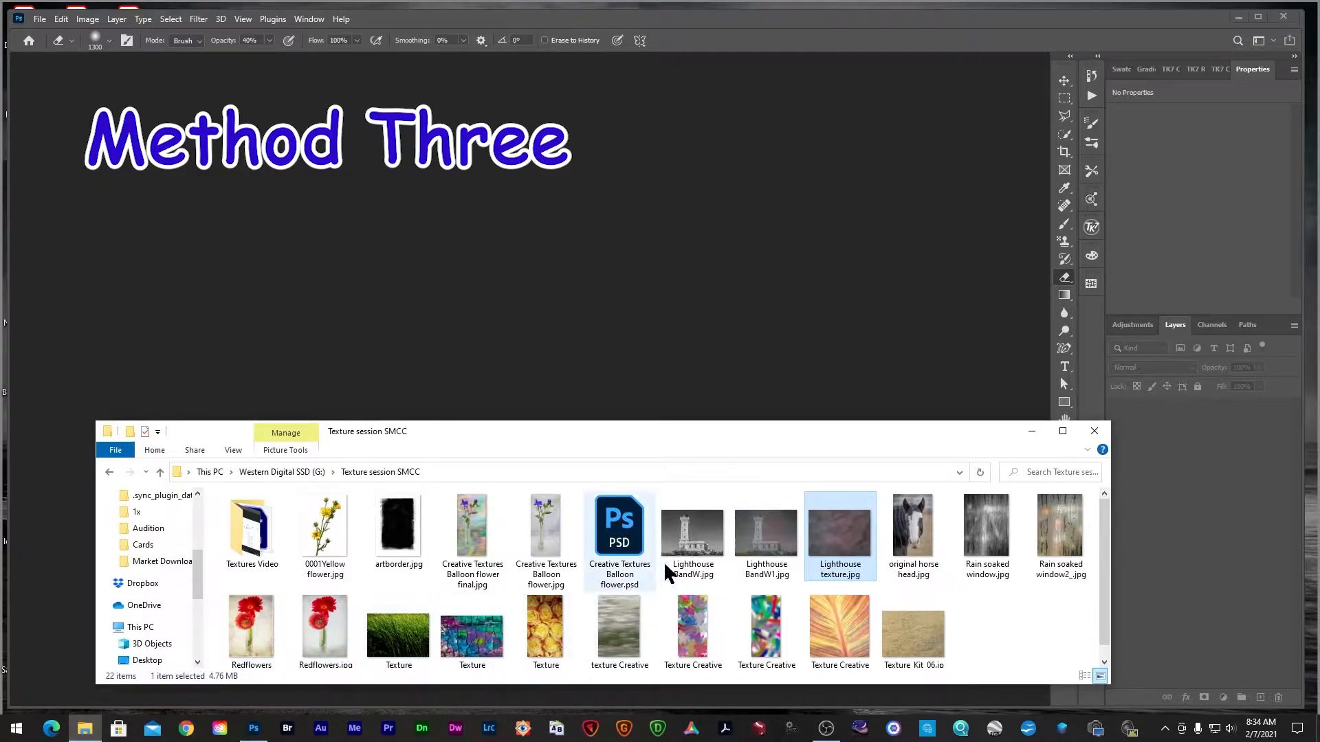
left_click_drag(688, 558, 609, 371)
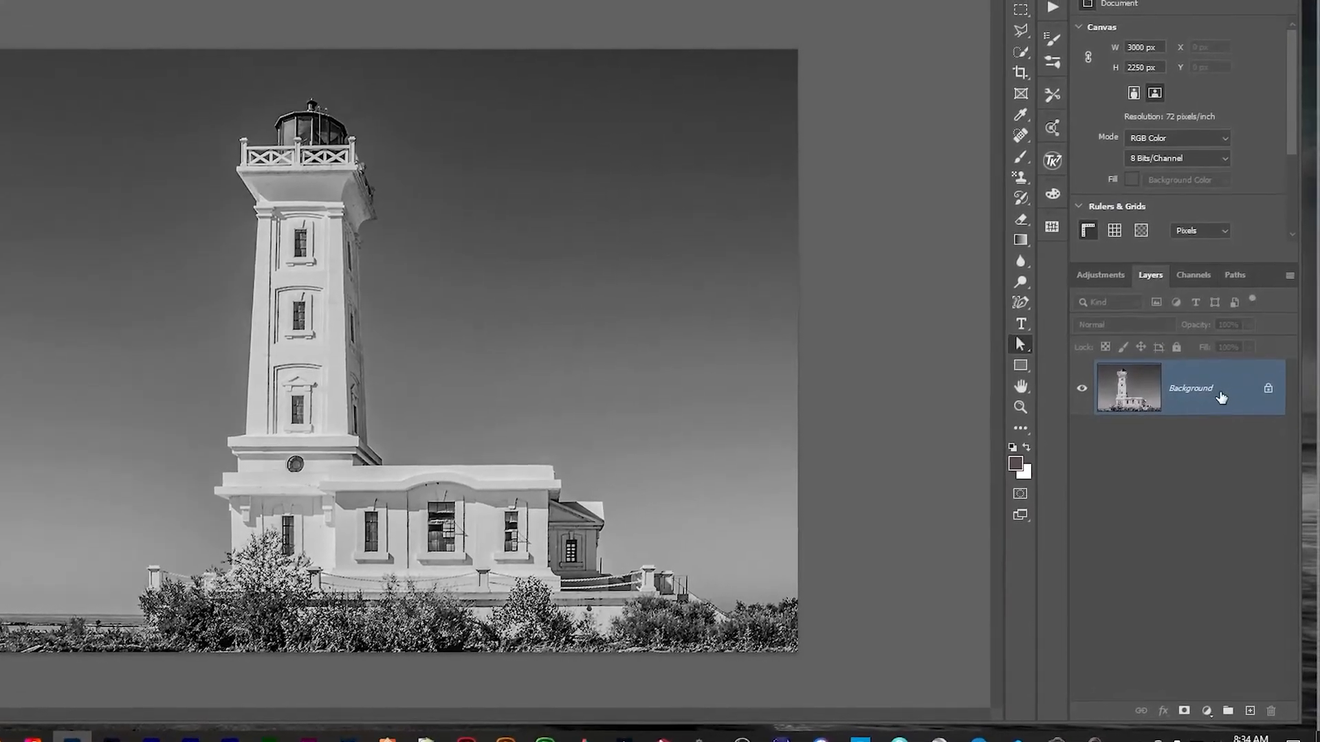
key("ctrl+j")
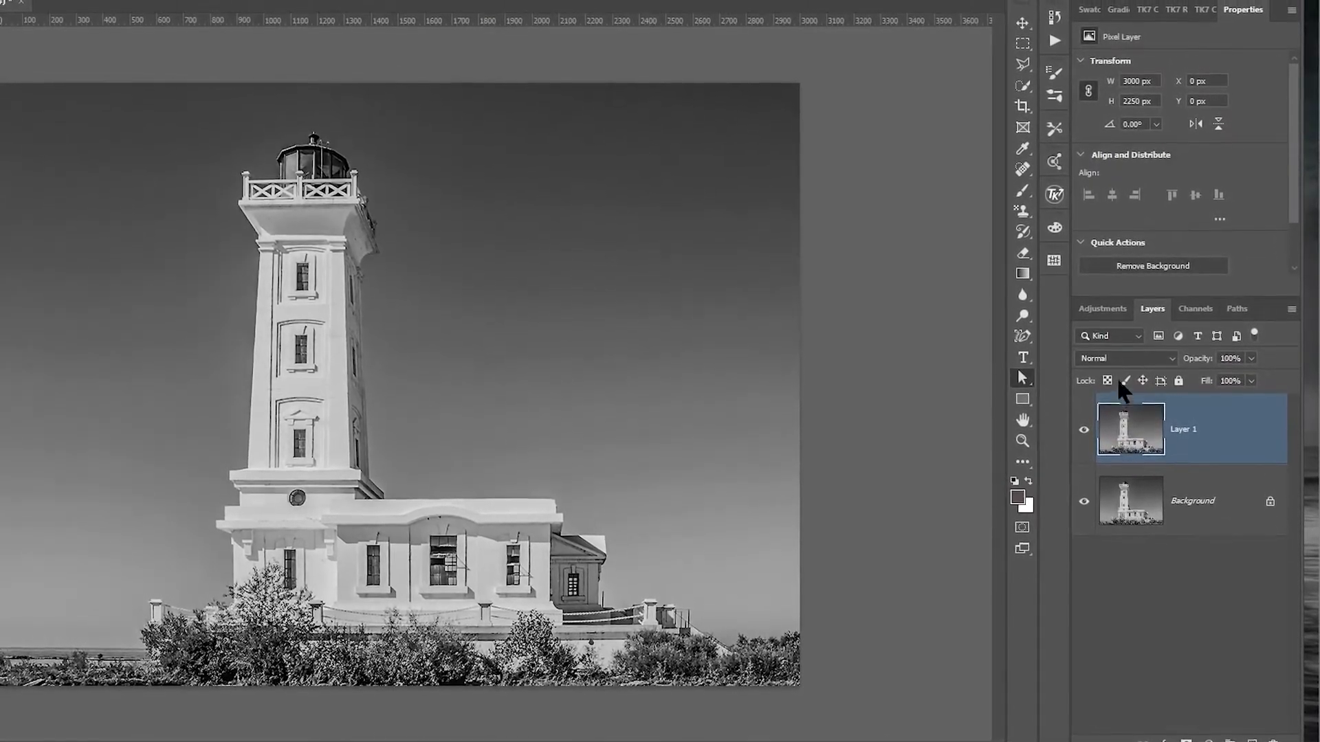
- Select the lighthouse with Select Subject, and extend the selection over the foreground ground and bushes at both sides with the Quick Selection tool
left_click(1024, 94)
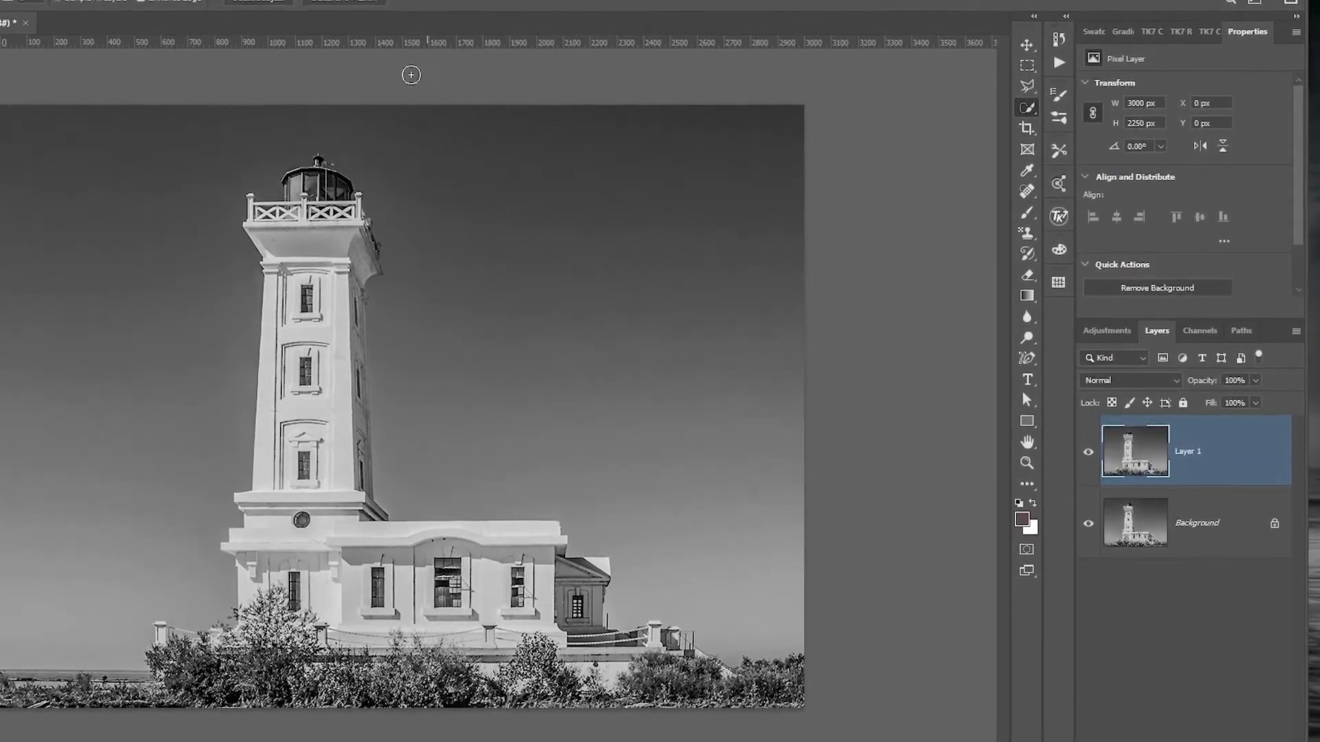
left_click(260, 3)
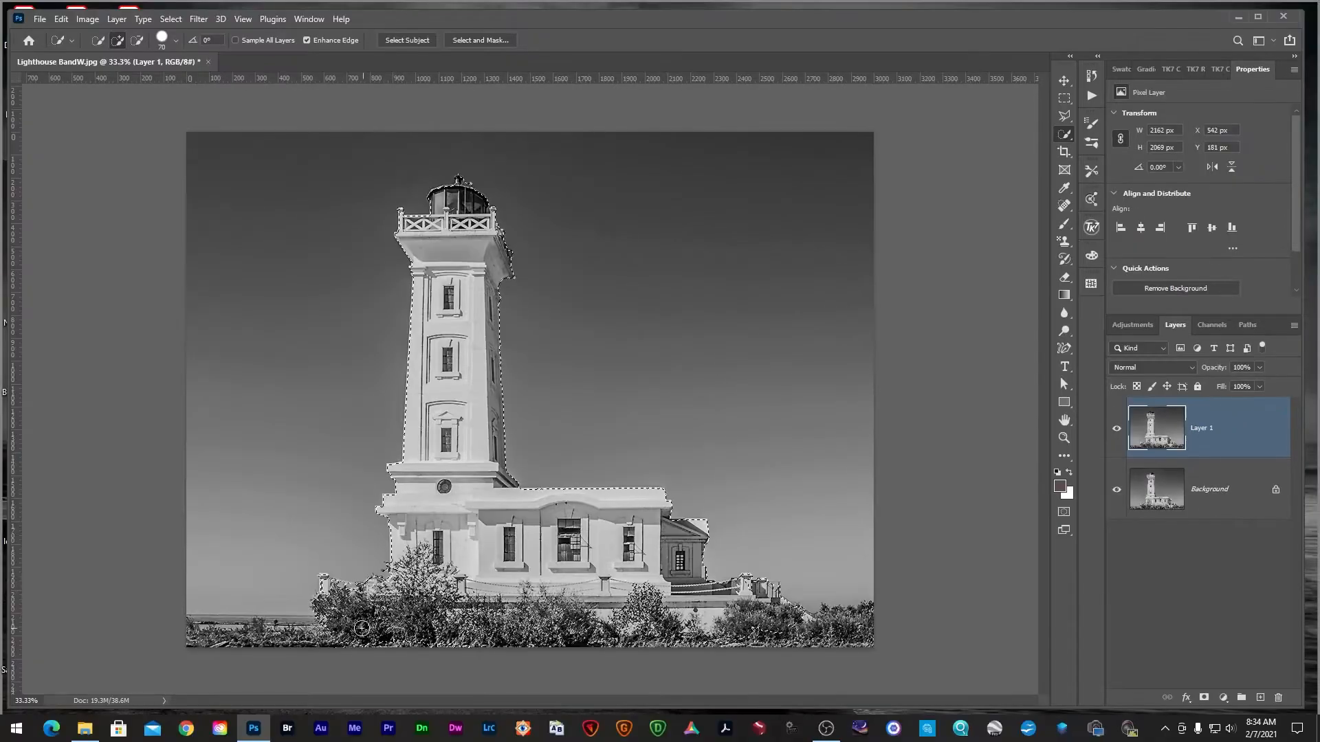
left_click(218, 630)
left_click(783, 639)
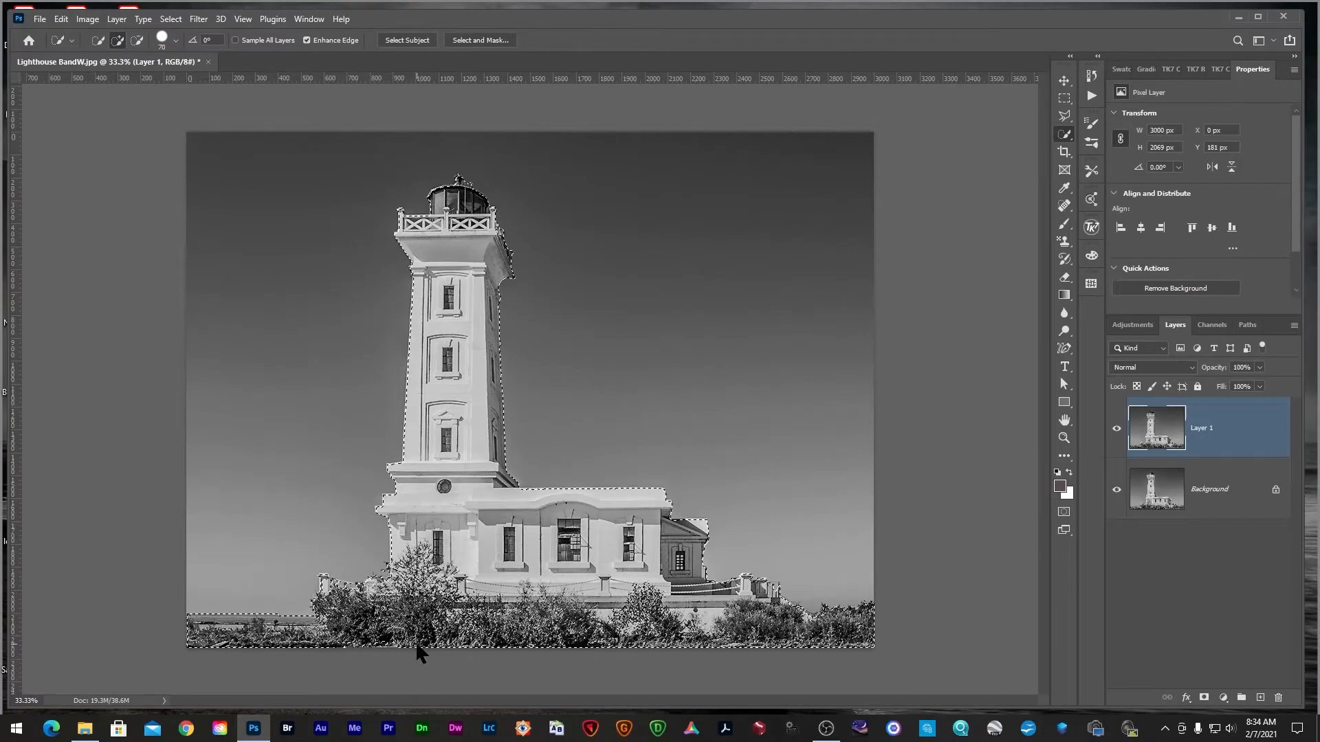
- Check the selection edge around the lighthouse's lantern room with the Quick Selection brush reduced to 30
scroll(445, 545, "up", 4)
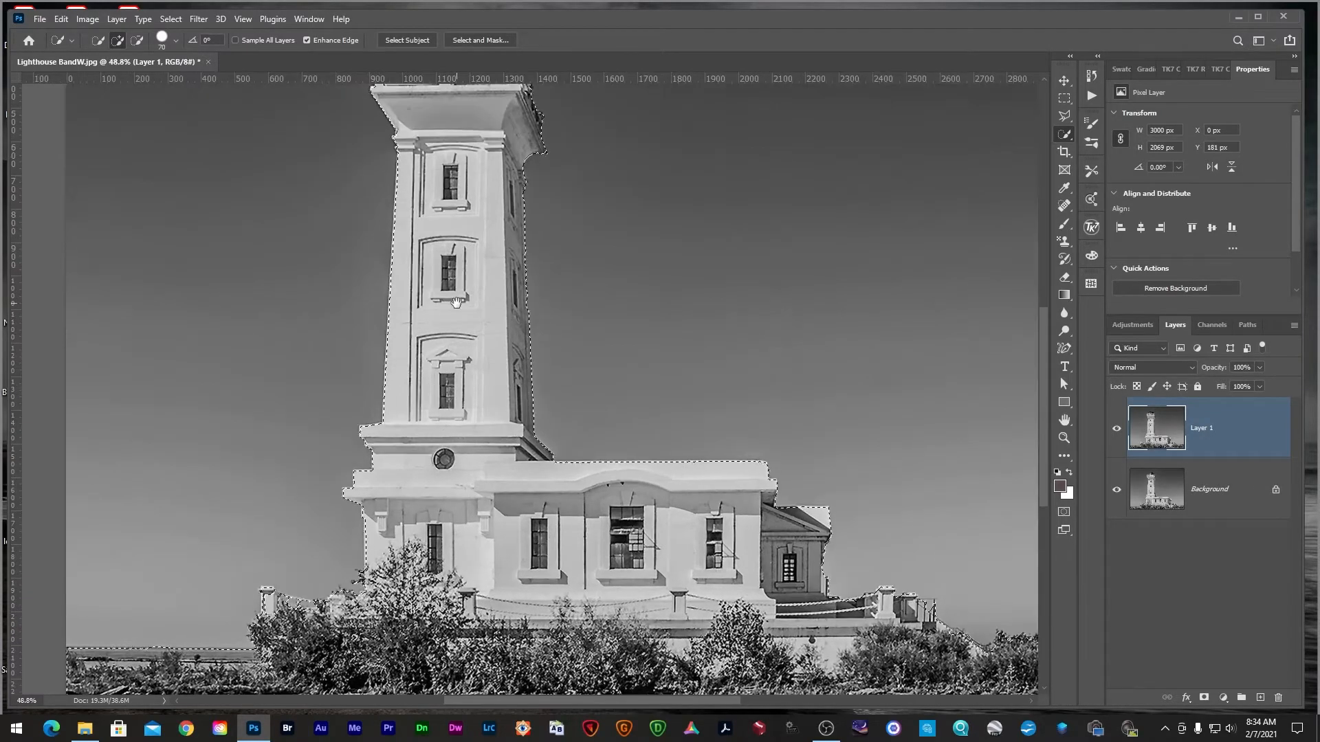
scroll(456, 304, "up", 3)
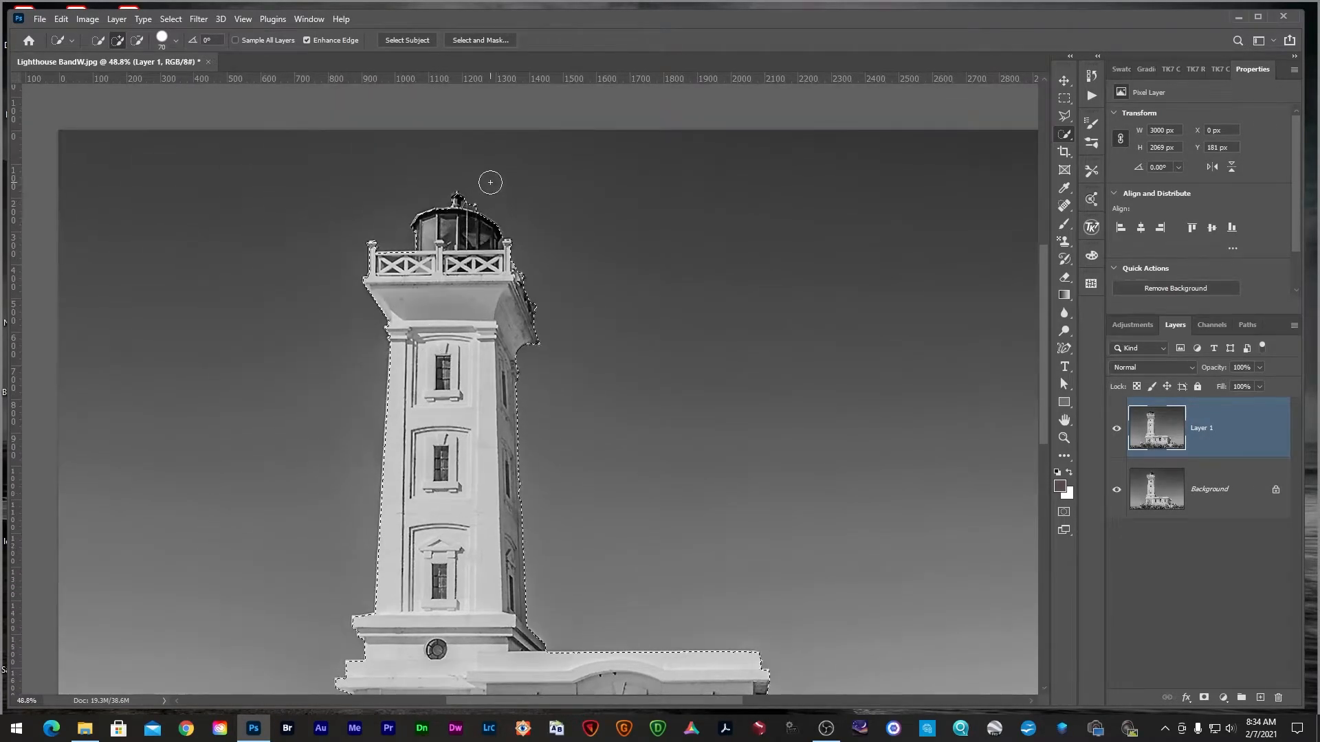
key("bracketleft")
key("bracketleft")
key("bracketleft")
key("bracketleft")
scroll(540, 637, "down", 4)
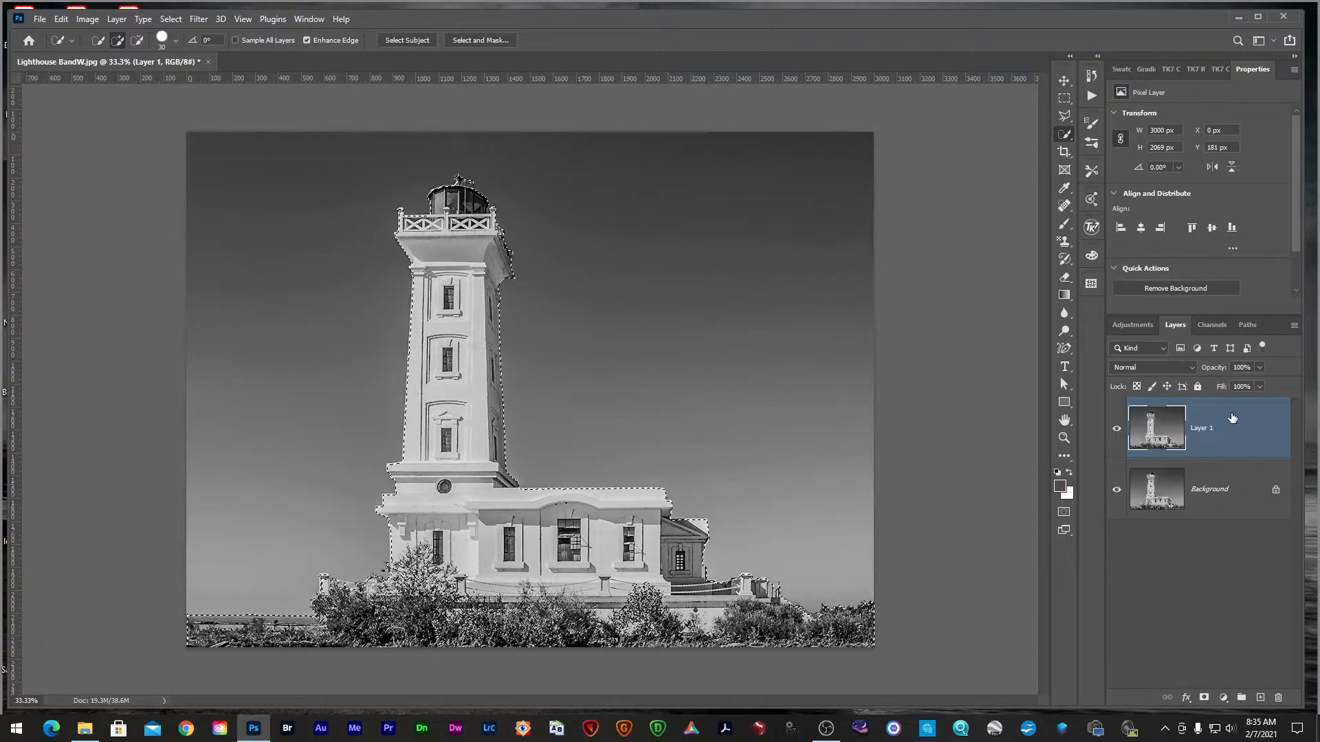
- Copy the selected lighthouse and foreground to a new layer, inspect the cut-out alone, and leave only the Background layer hidden
key("ctrl+j")
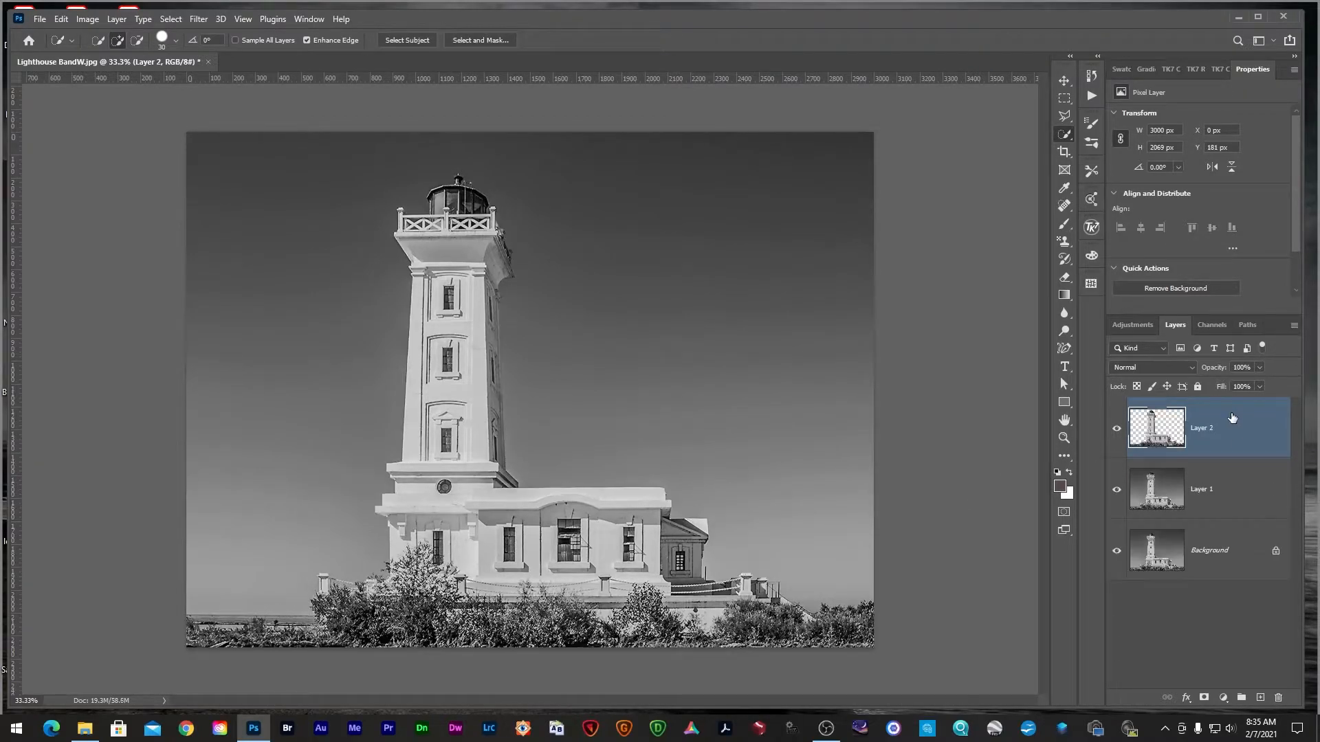
left_click(1116, 488)
left_click(1116, 551)
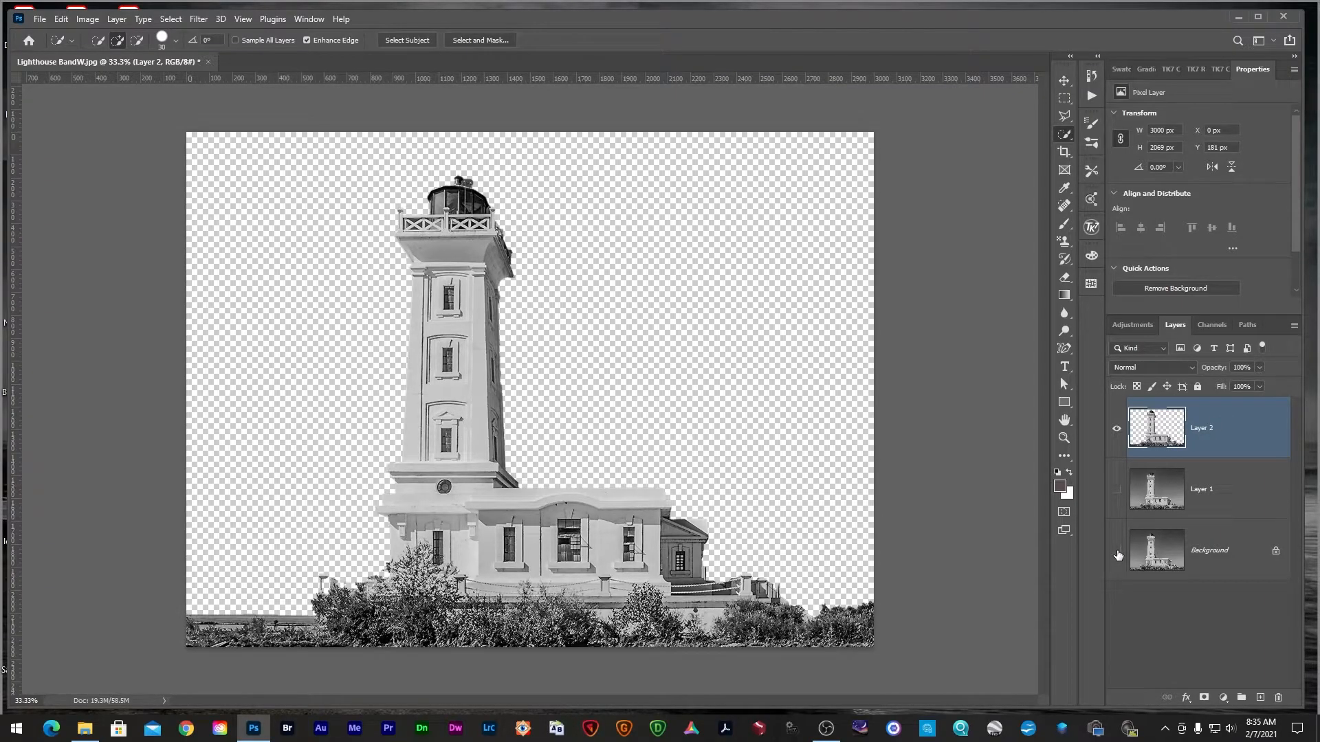
left_click(1115, 491)
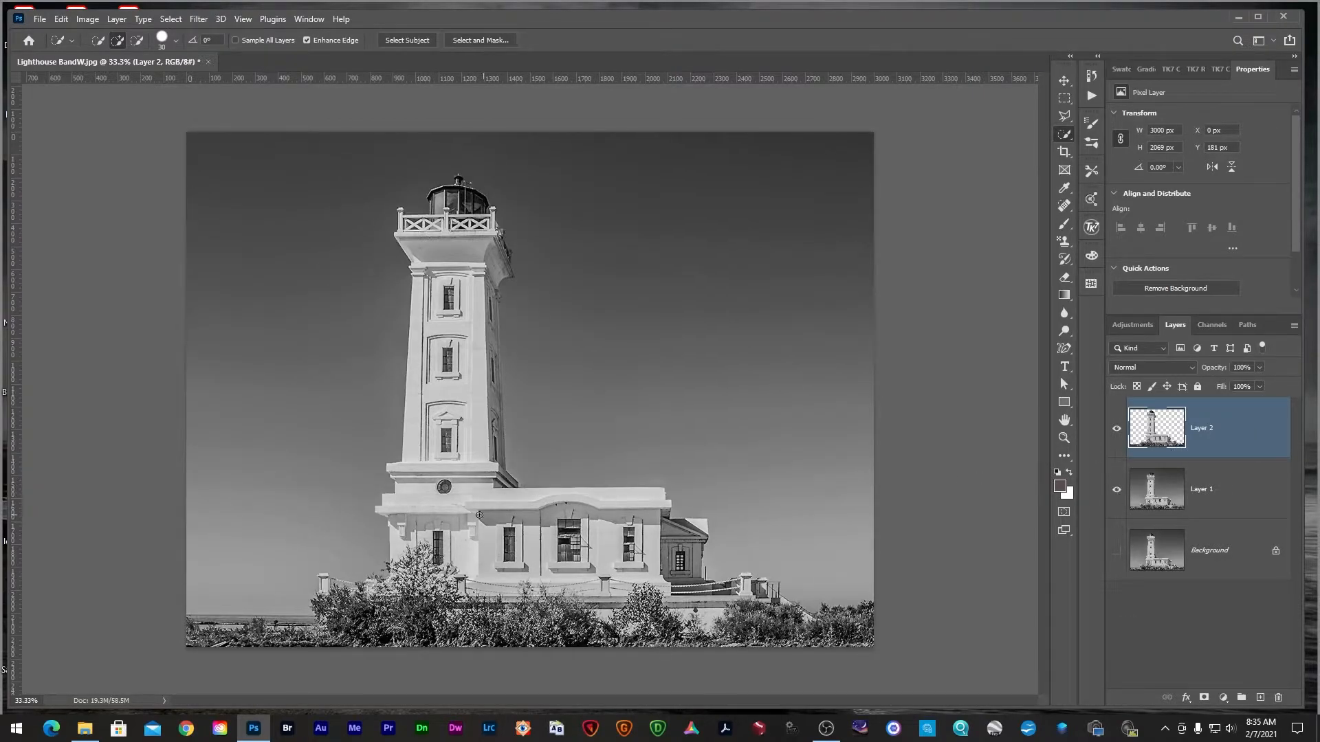
- Place Lighthouse texture.jpg from the Texture session SMCC folder into the lighthouse document as the uppermost layer
left_click(85, 728)
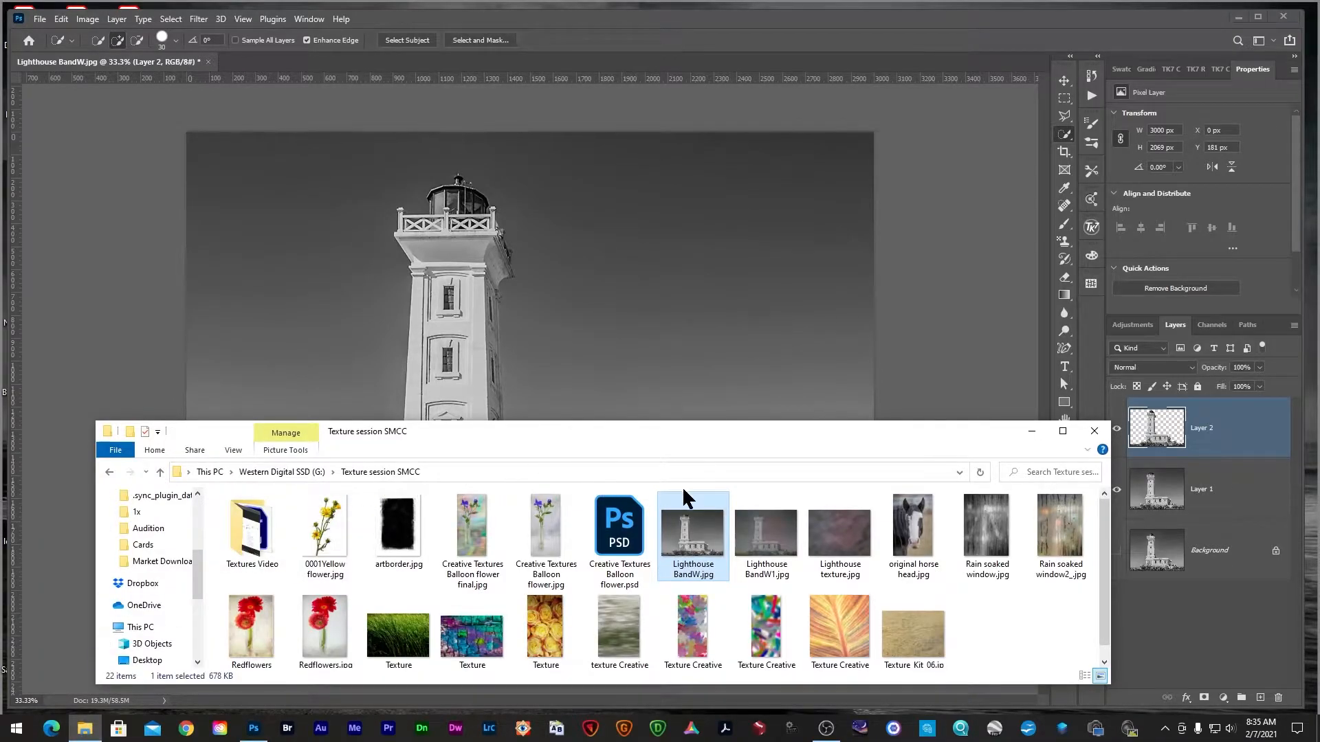
left_click(834, 536)
left_click_drag(720, 455, 589, 345)
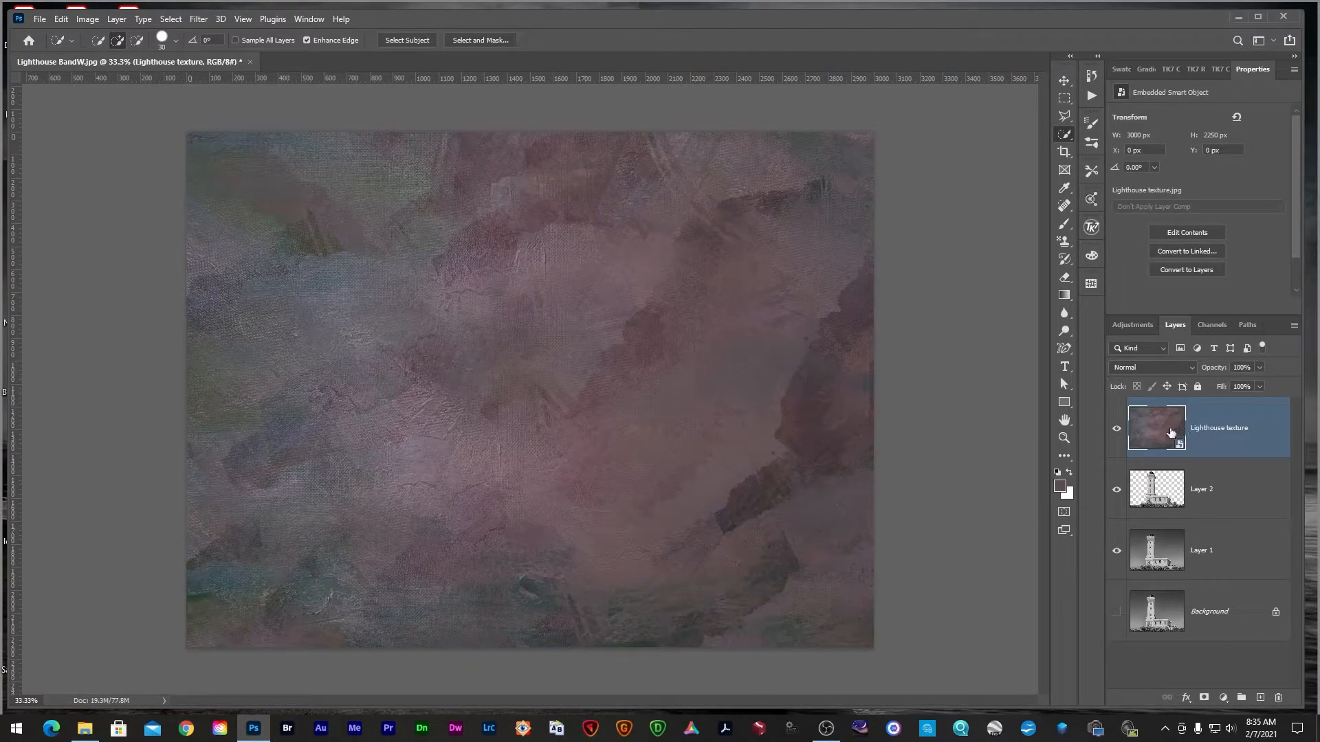
- Set the foreground colour to near-black with RGB values 0, 0, 13
left_click(1059, 485)
type("d")
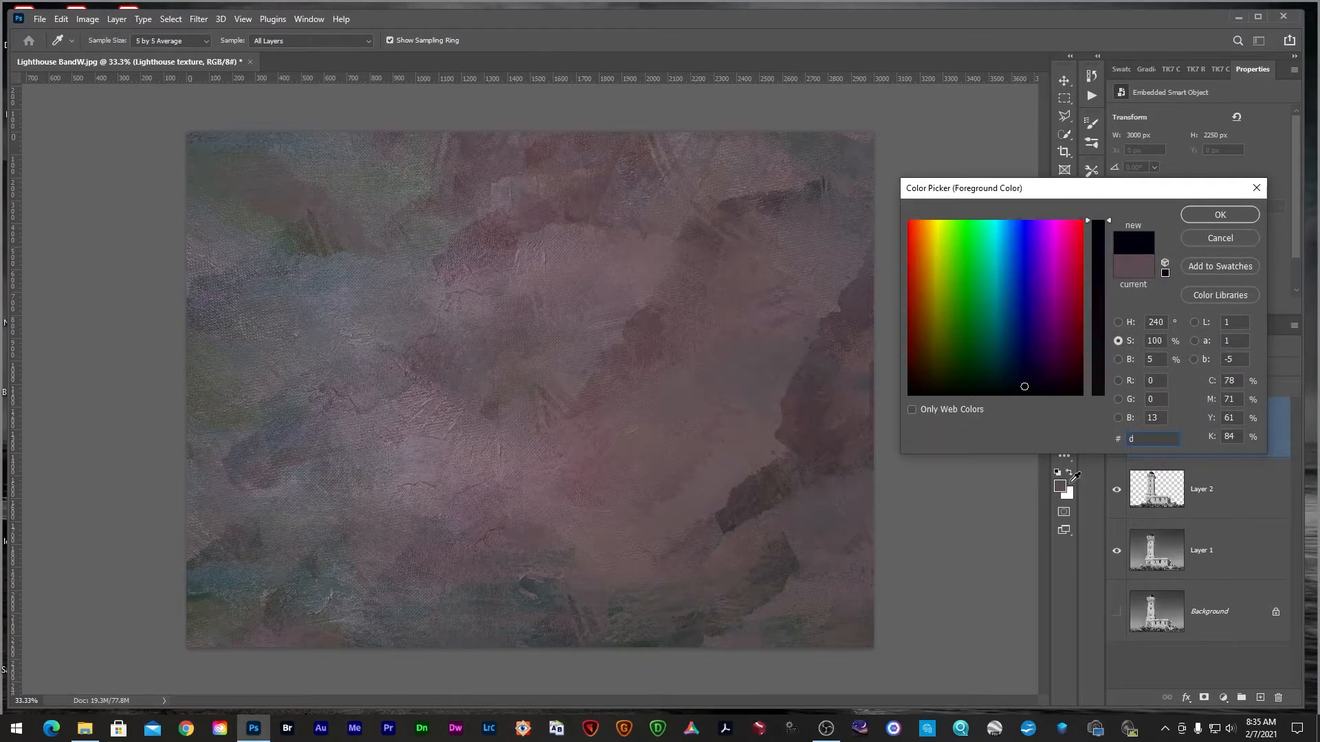
left_click(1206, 210)
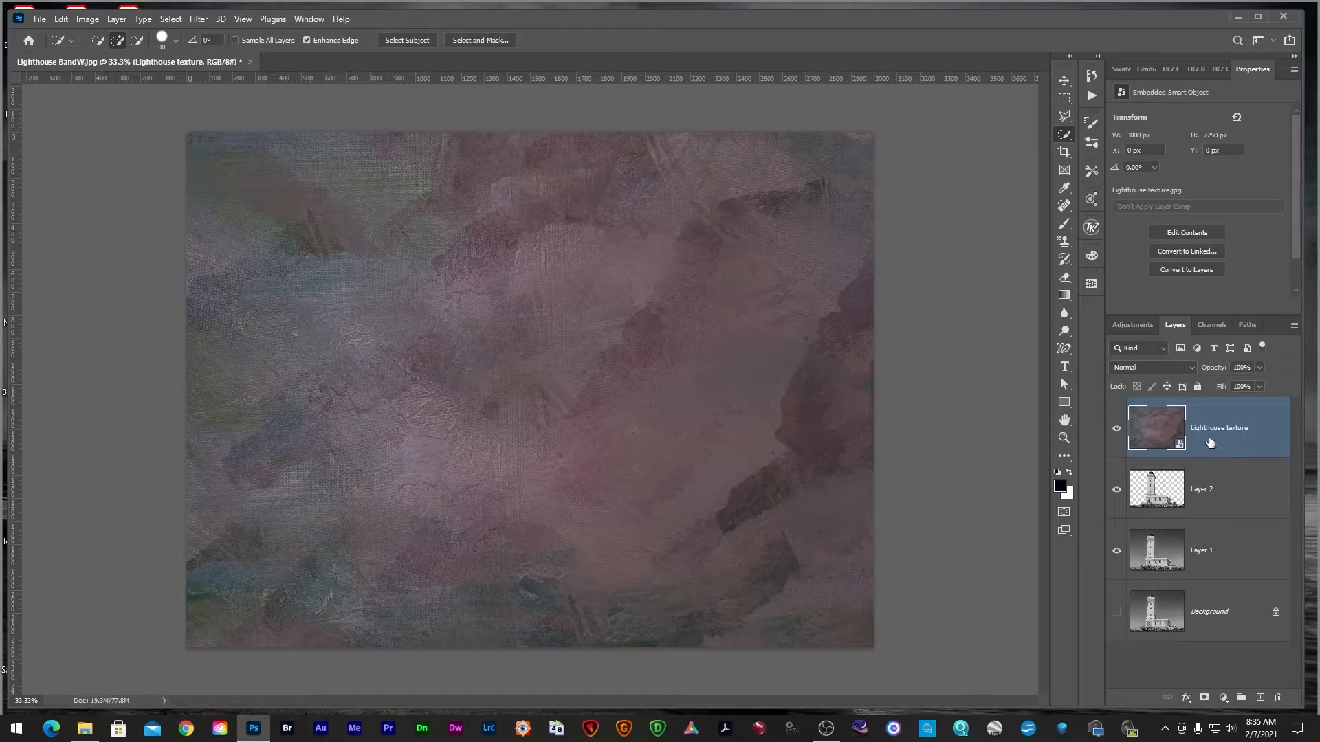
- Set the Lighthouse texture layer's blend mode to Hard Light and duplicate the layer
left_click(1191, 370)
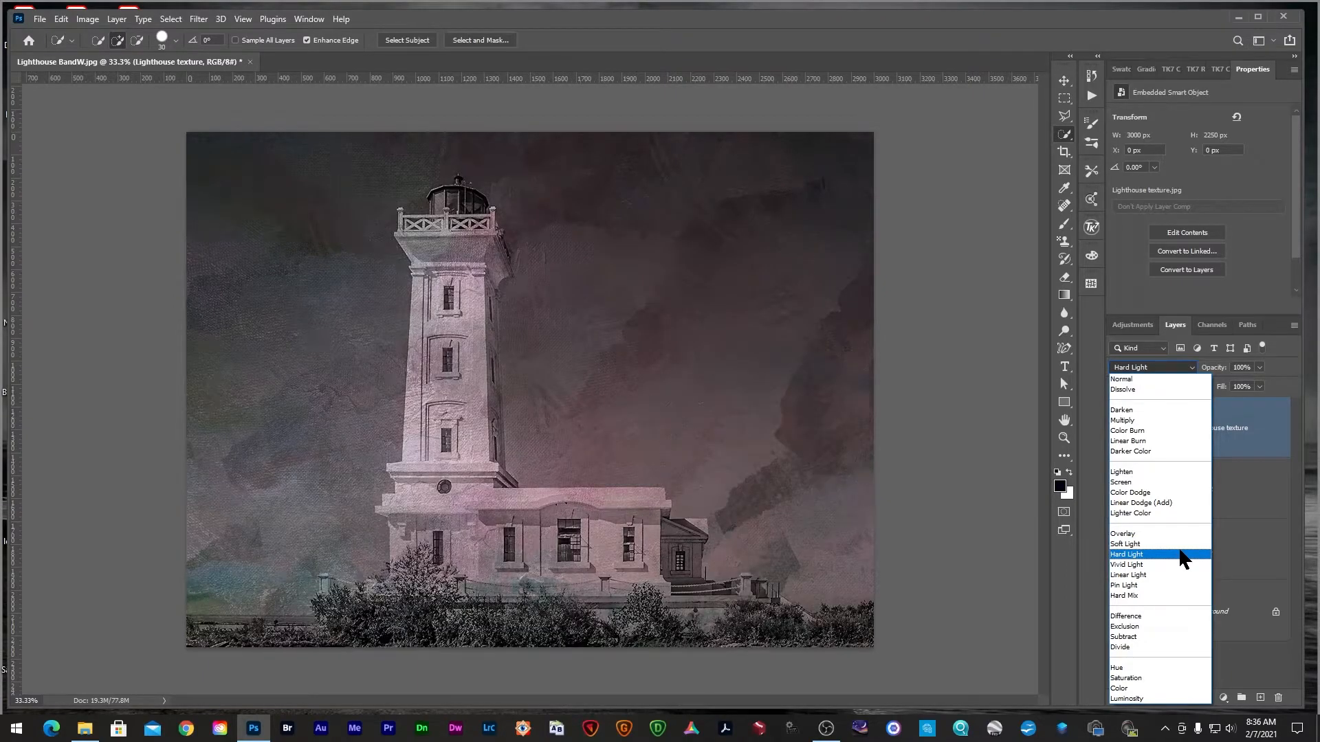
left_click(1181, 557)
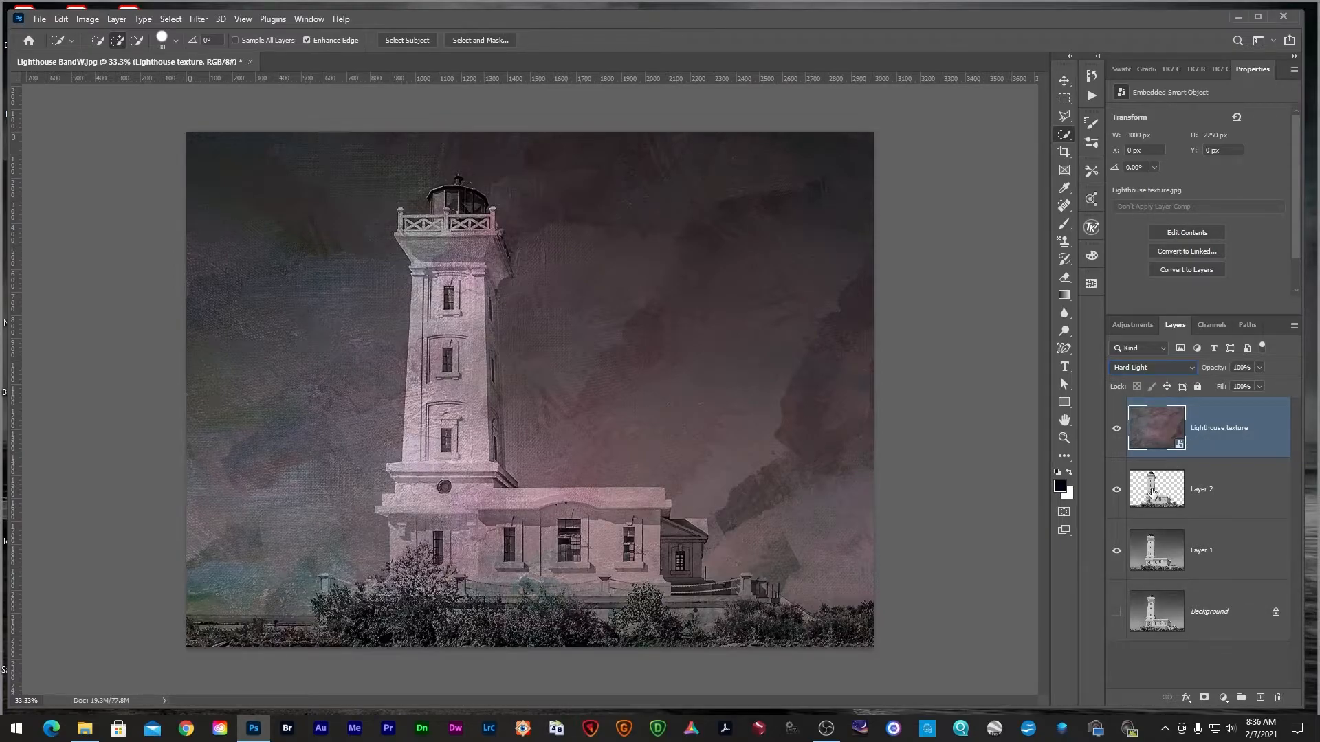
key("ctrl+j")
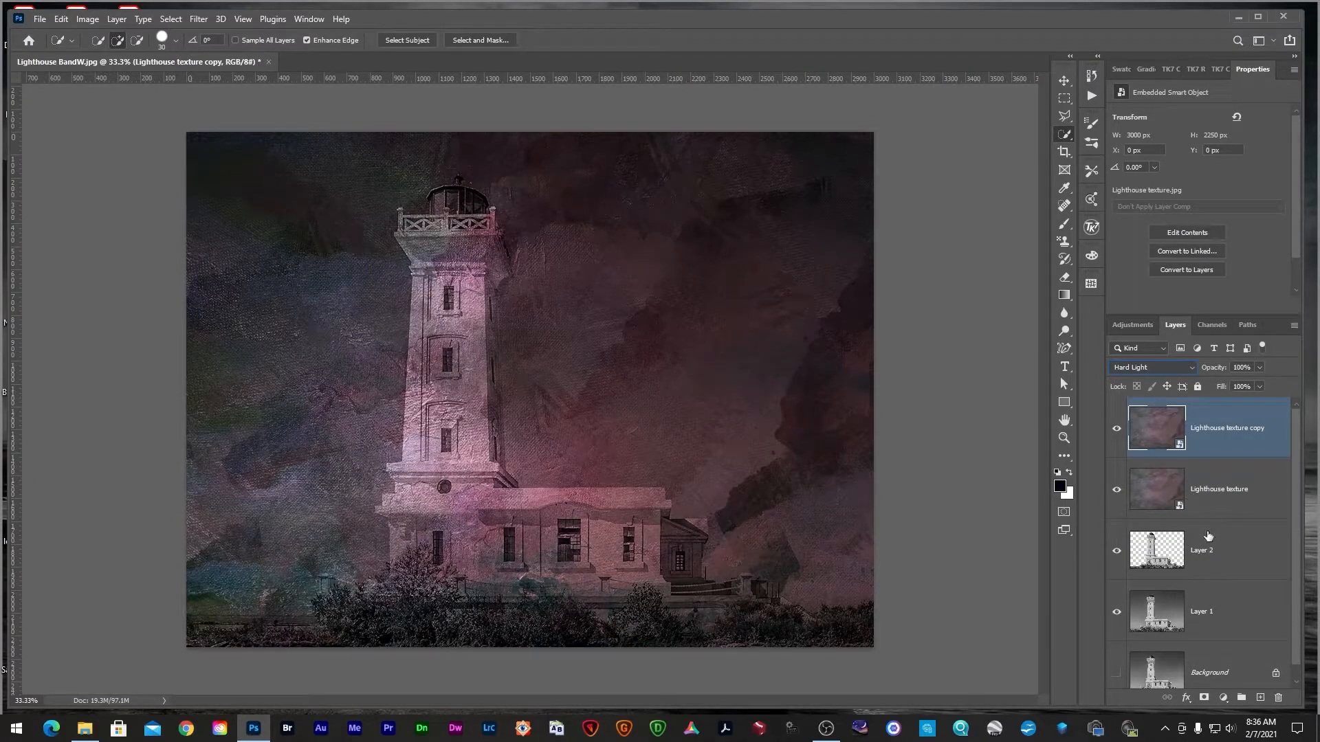
- Move the lighthouse cut-out layer between the two texture layers and compare the image with and without the upper texture
left_click(1152, 560)
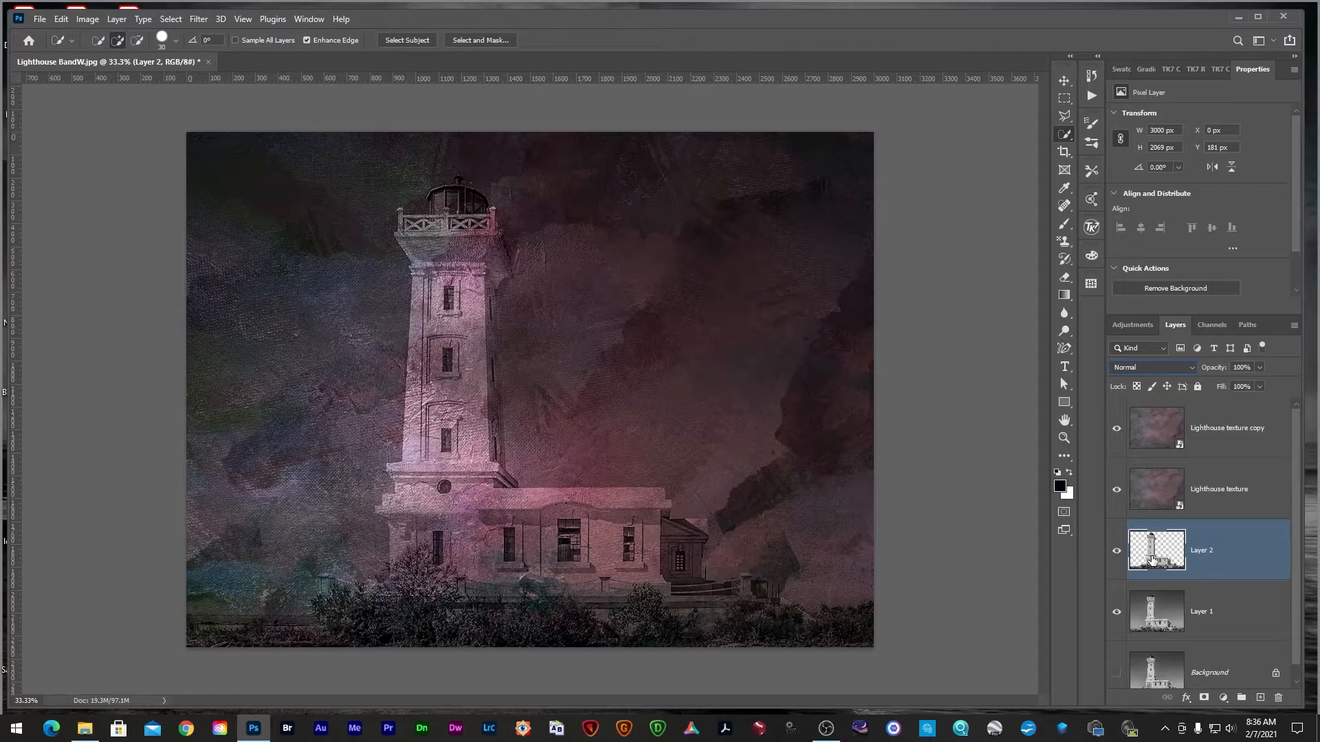
left_click_drag(1155, 560, 1158, 476)
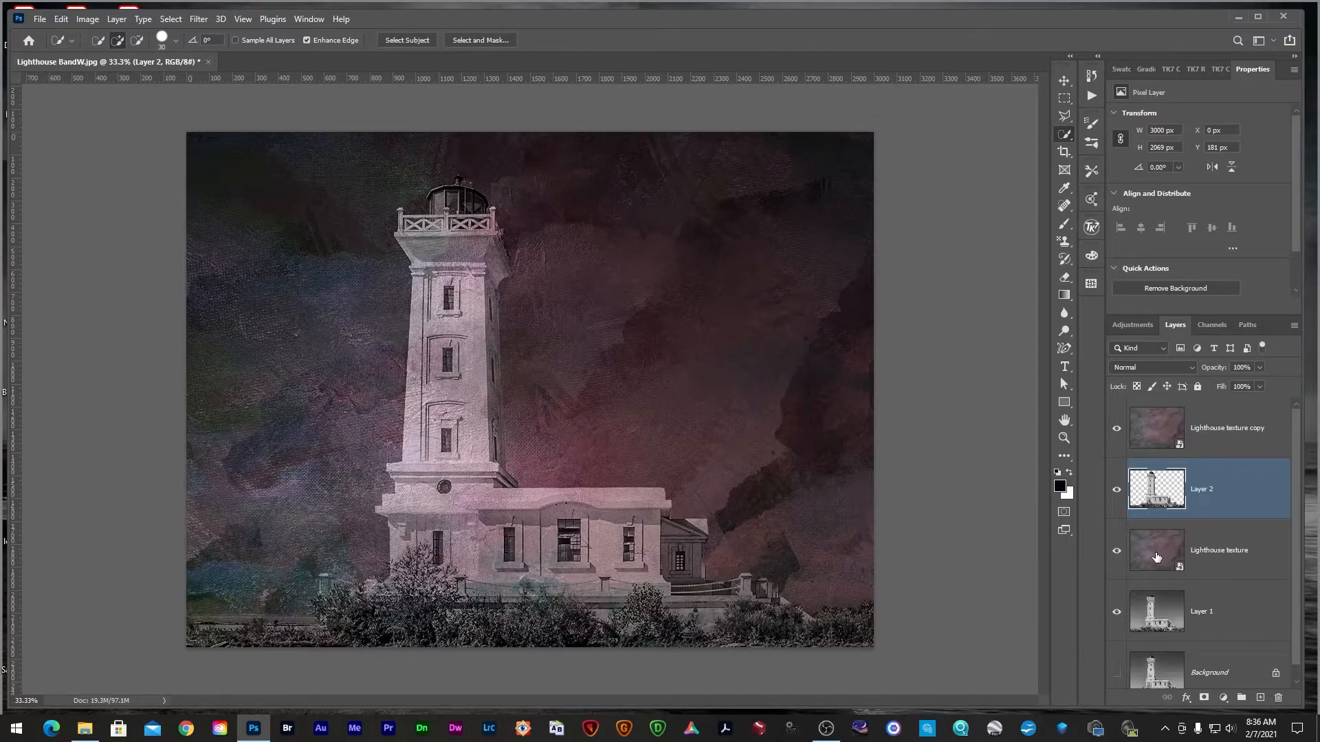
left_click(1116, 431)
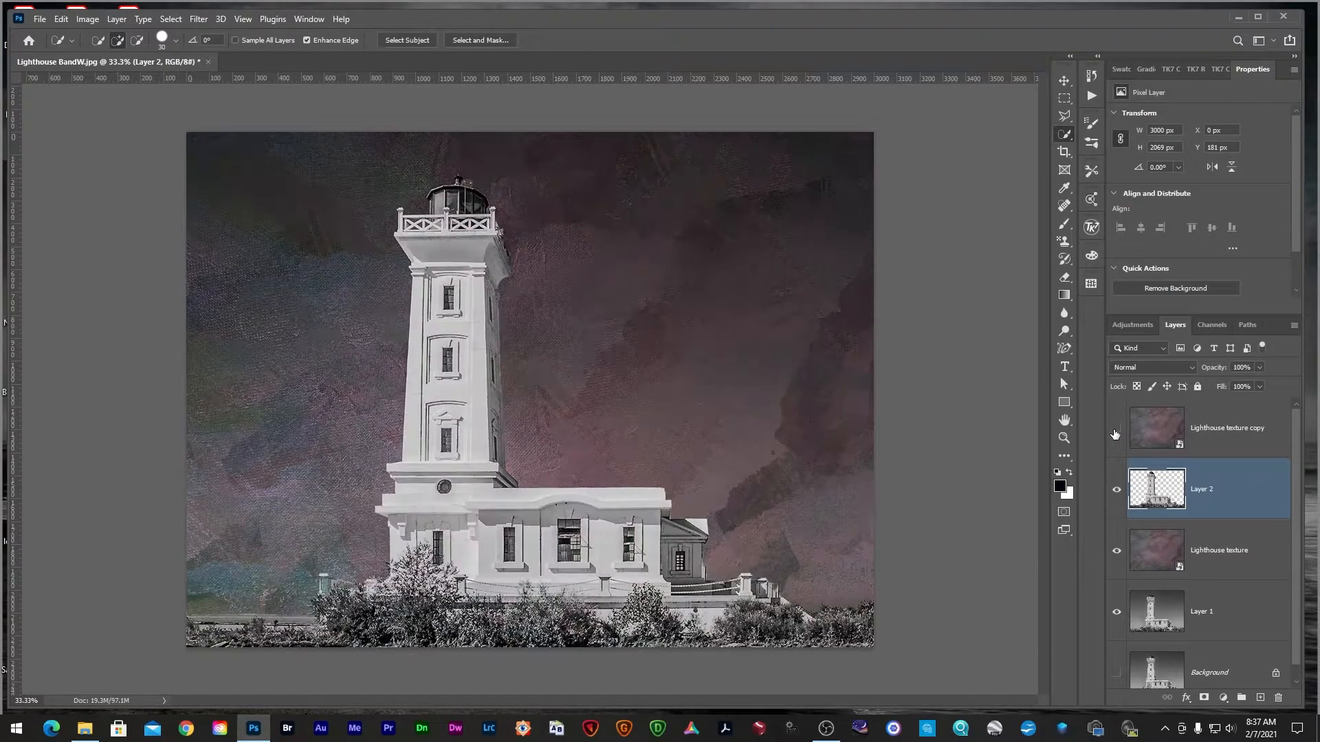
left_click(1116, 430)
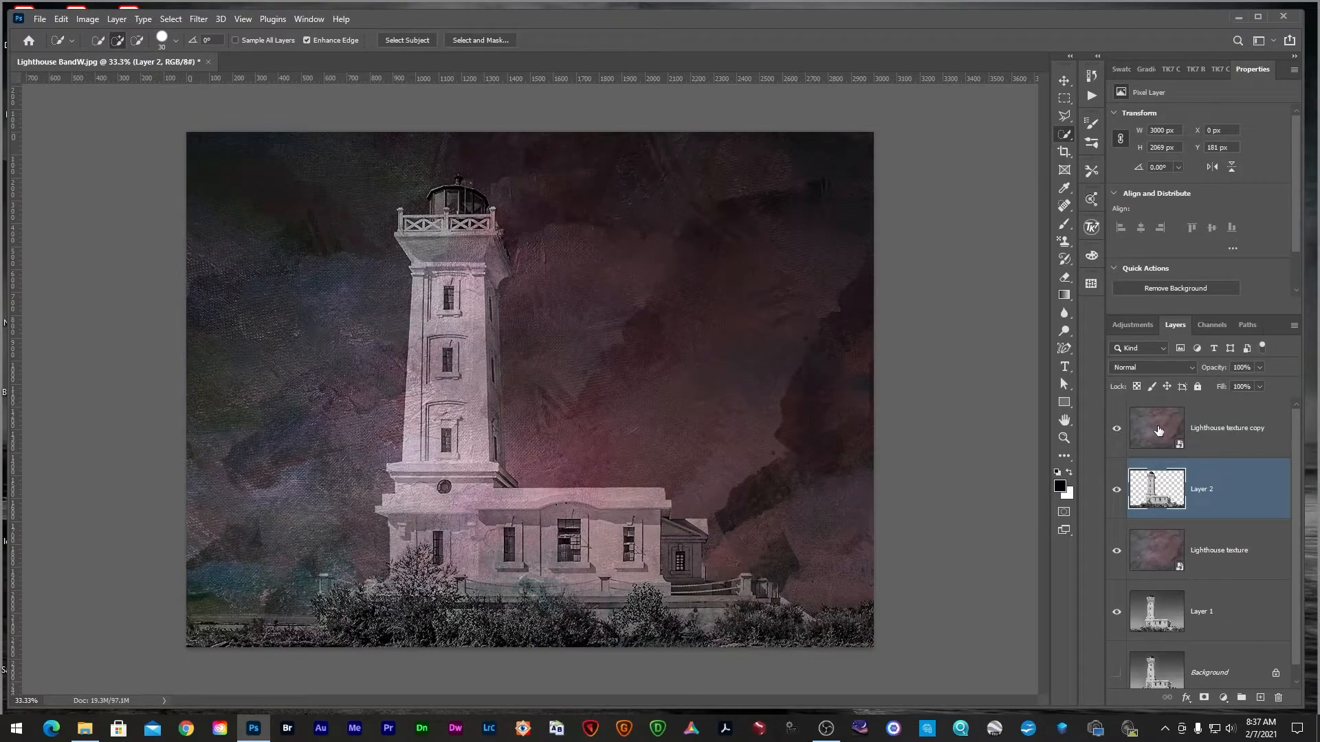
- Rasterize the Lighthouse texture copy layer
left_click(1158, 431)
right_click(1231, 410)
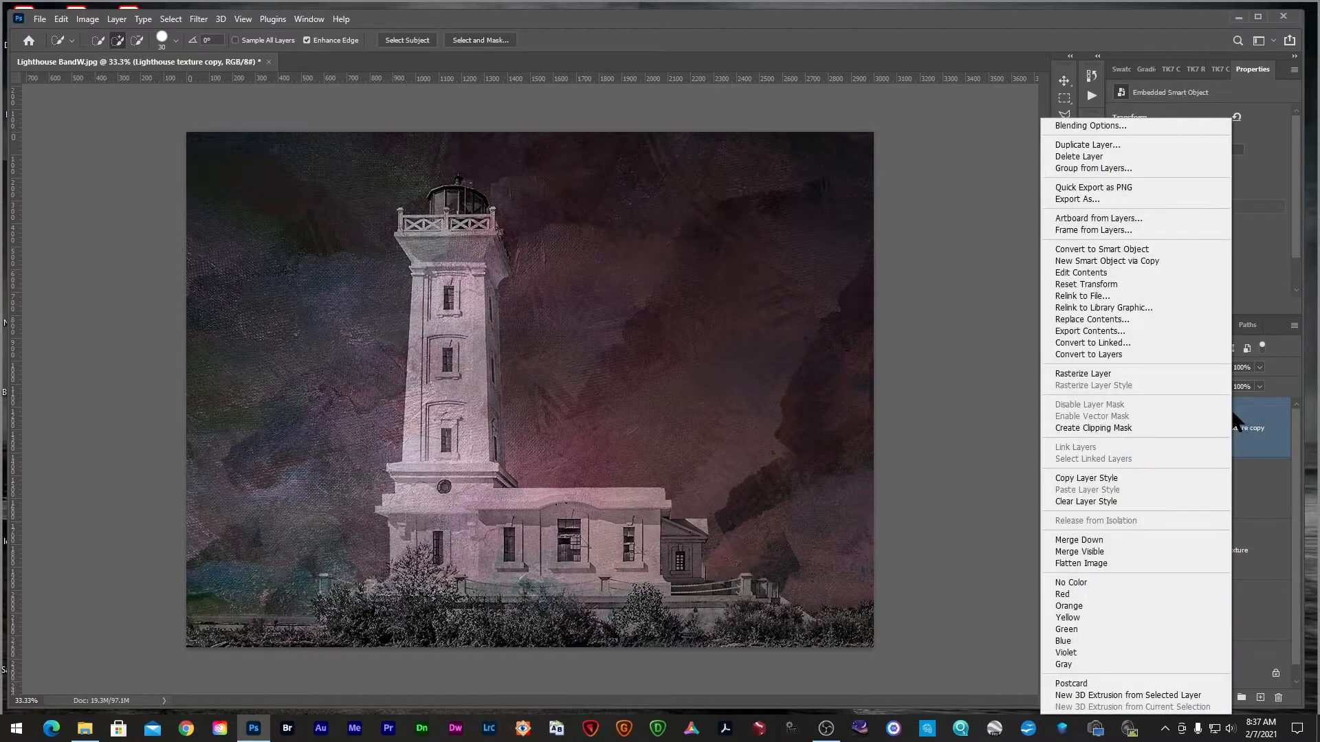
left_click(1152, 374)
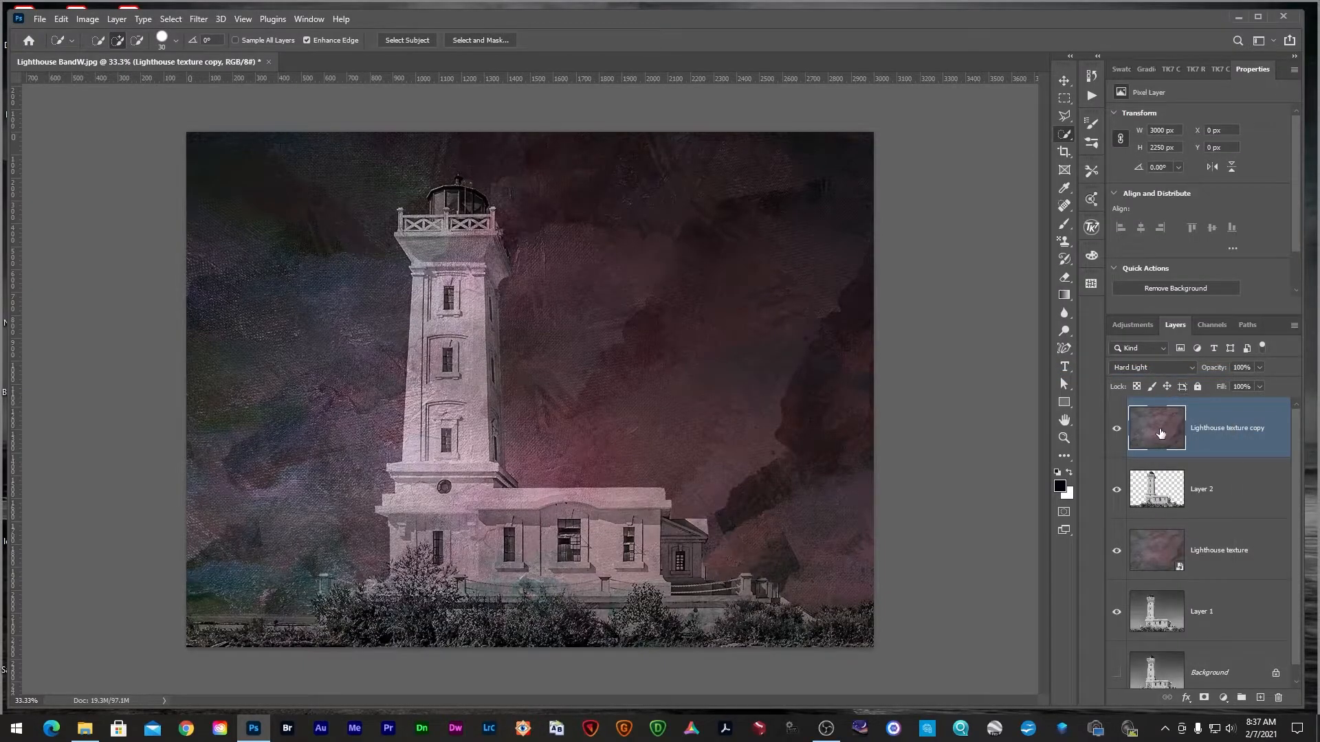
- Erase the upper texture over the lighthouse, building and foreground with a 900 px Eraser at 40% opacity
left_click(1064, 277)
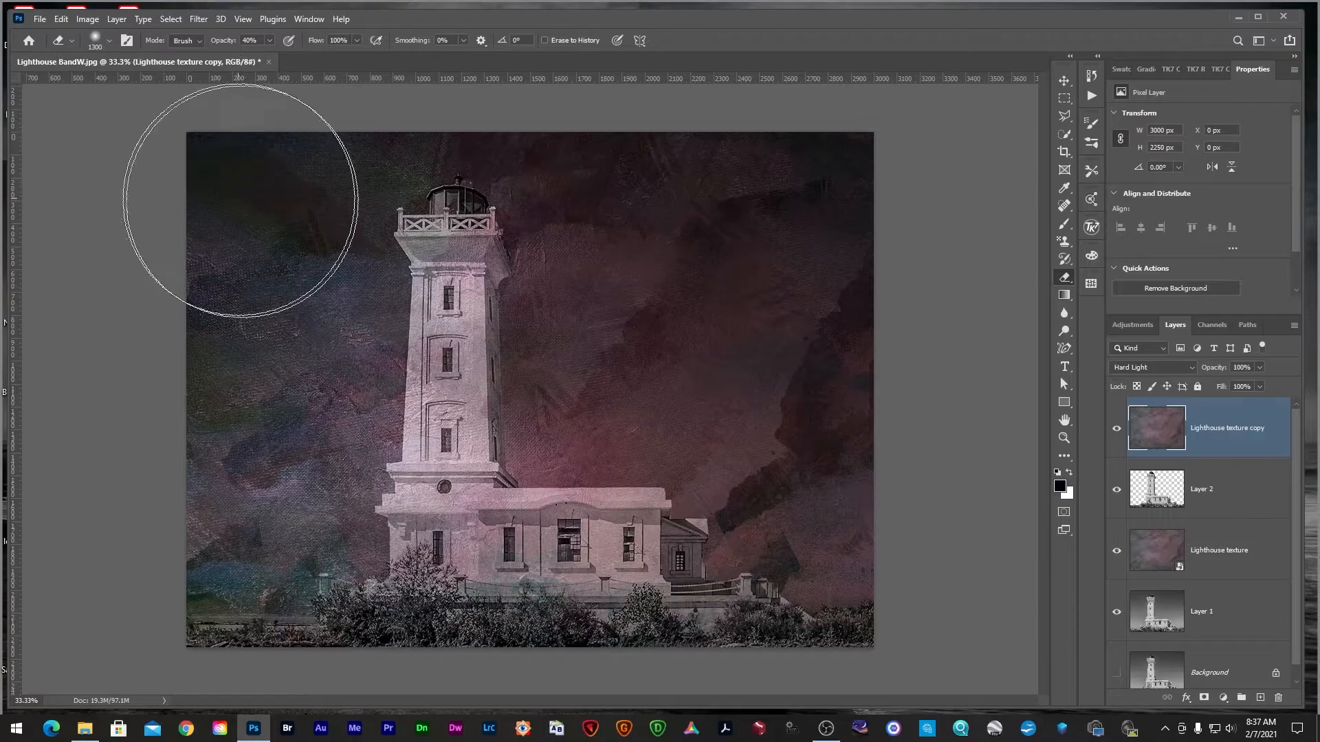
key("bracketleft")
key("bracketleft")
key("bracketleft")
key("bracketleft")
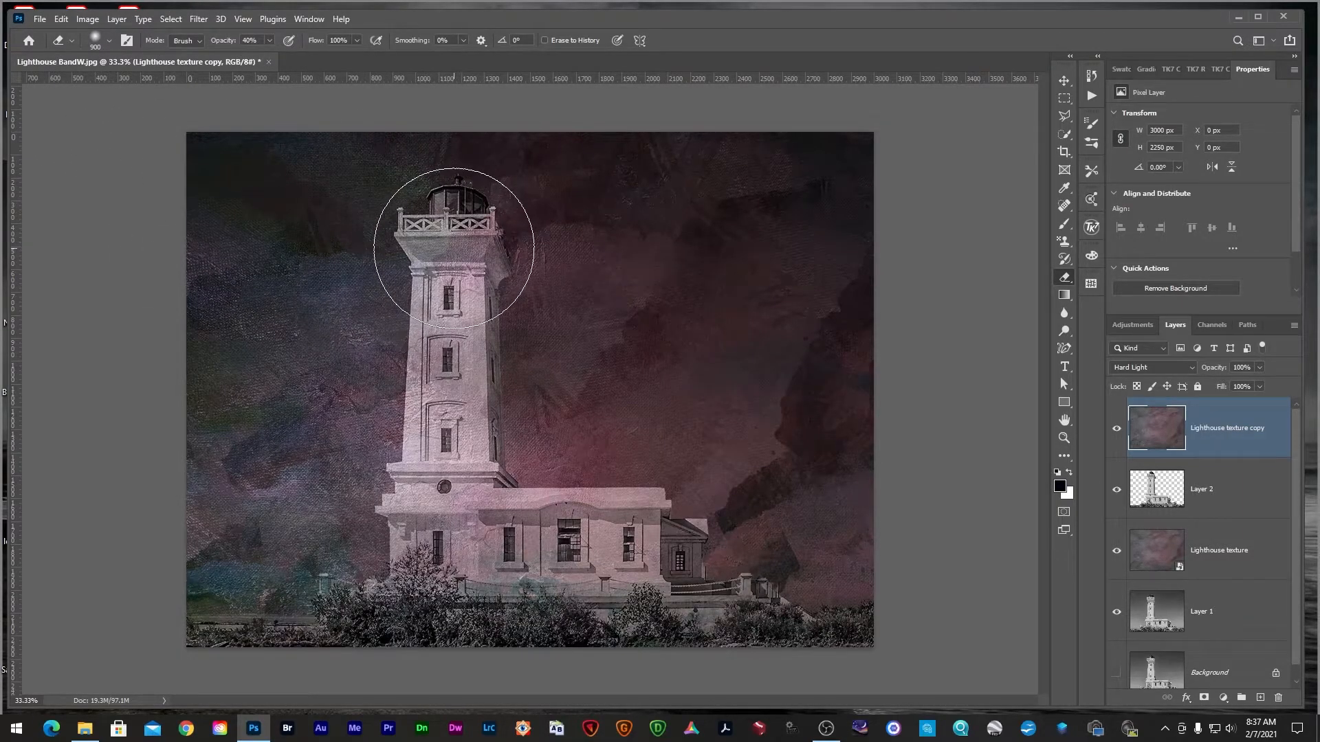
mouse_move(453, 247)
left_mouse_down()
mouse_move(435, 220)
mouse_move(451, 371)
mouse_move(437, 485)
mouse_move(407, 540)
mouse_move(539, 554)
mouse_move(662, 544)
mouse_move(693, 575)
mouse_move(739, 563)
mouse_move(772, 589)
mouse_move(810, 664)
mouse_move(842, 672)
mouse_move(772, 680)
mouse_move(687, 649)
mouse_move(604, 666)
mouse_move(477, 662)
mouse_move(536, 643)
mouse_move(383, 678)
mouse_move(201, 680)
mouse_move(301, 654)
mouse_move(312, 628)
mouse_move(341, 639)
left_mouse_up()
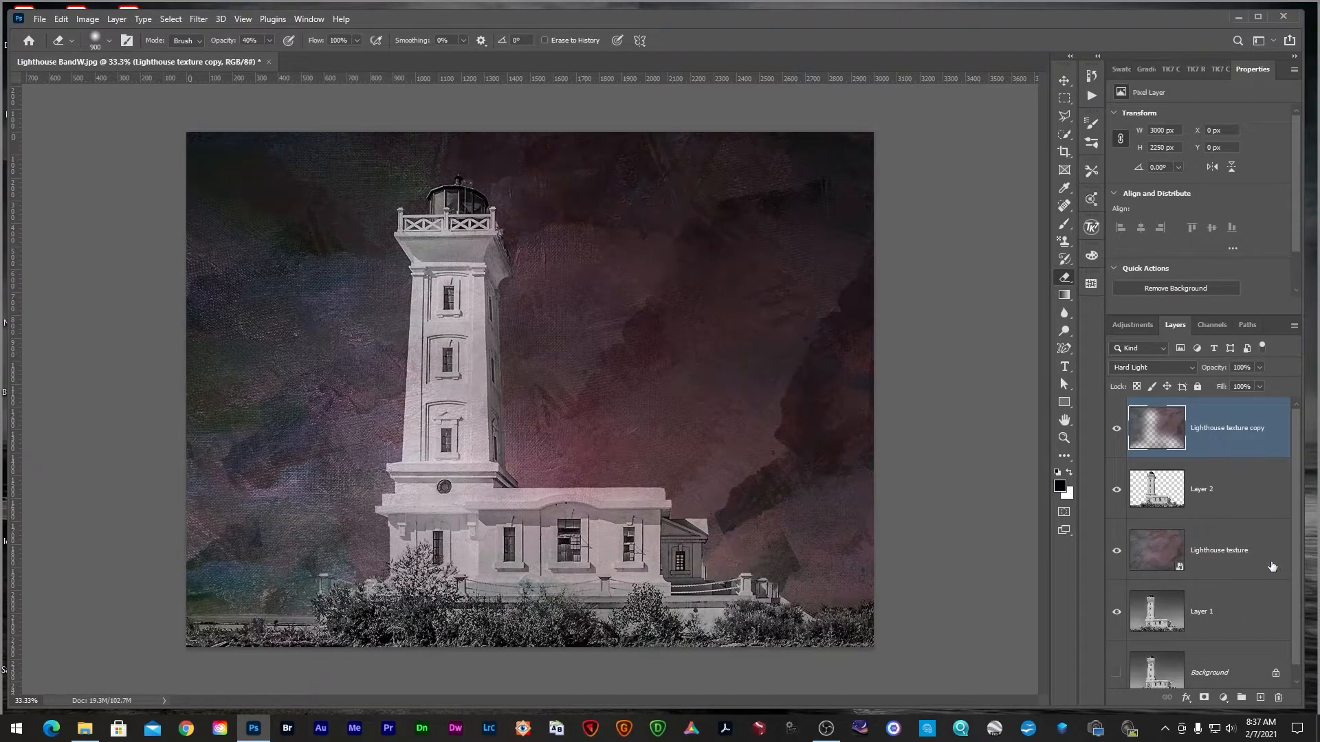
- Check the lower Lighthouse texture layer's effect, and add a Hue/Saturation adjustment clipped to it
left_click(1222, 563)
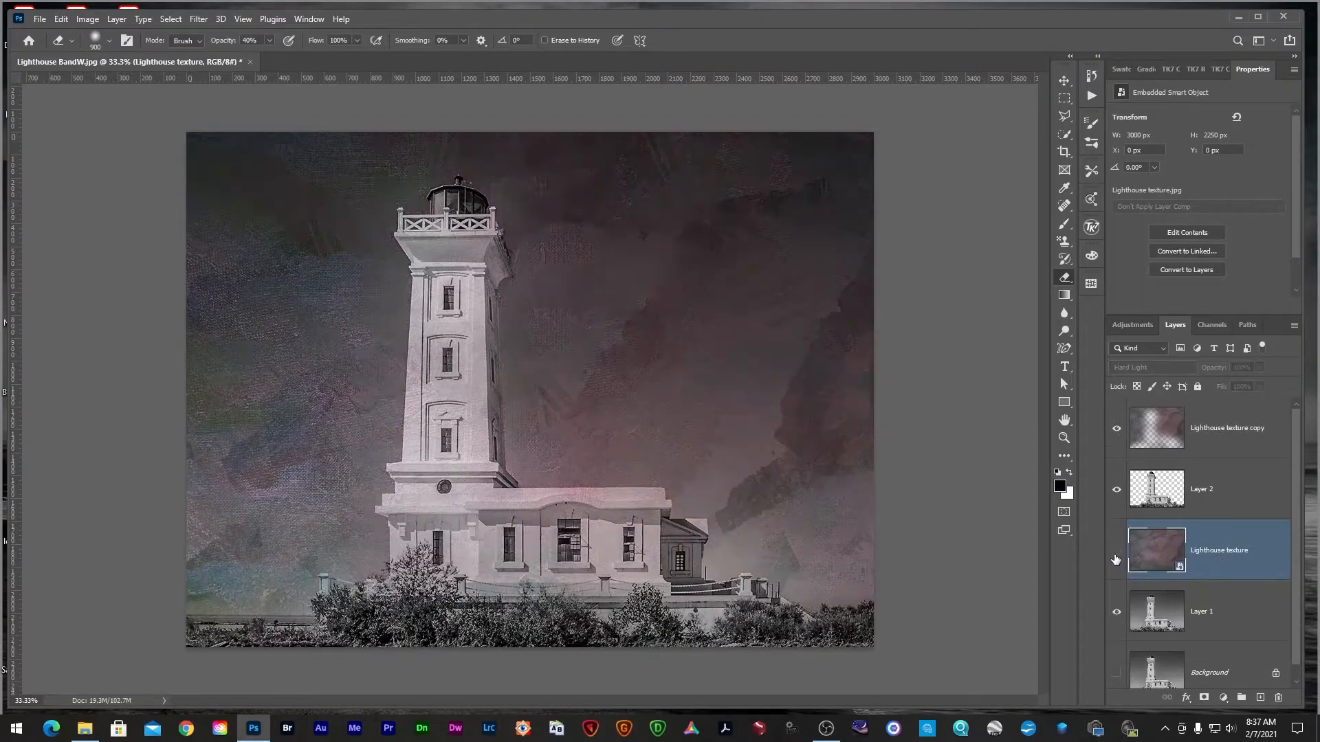
left_click(1115, 553)
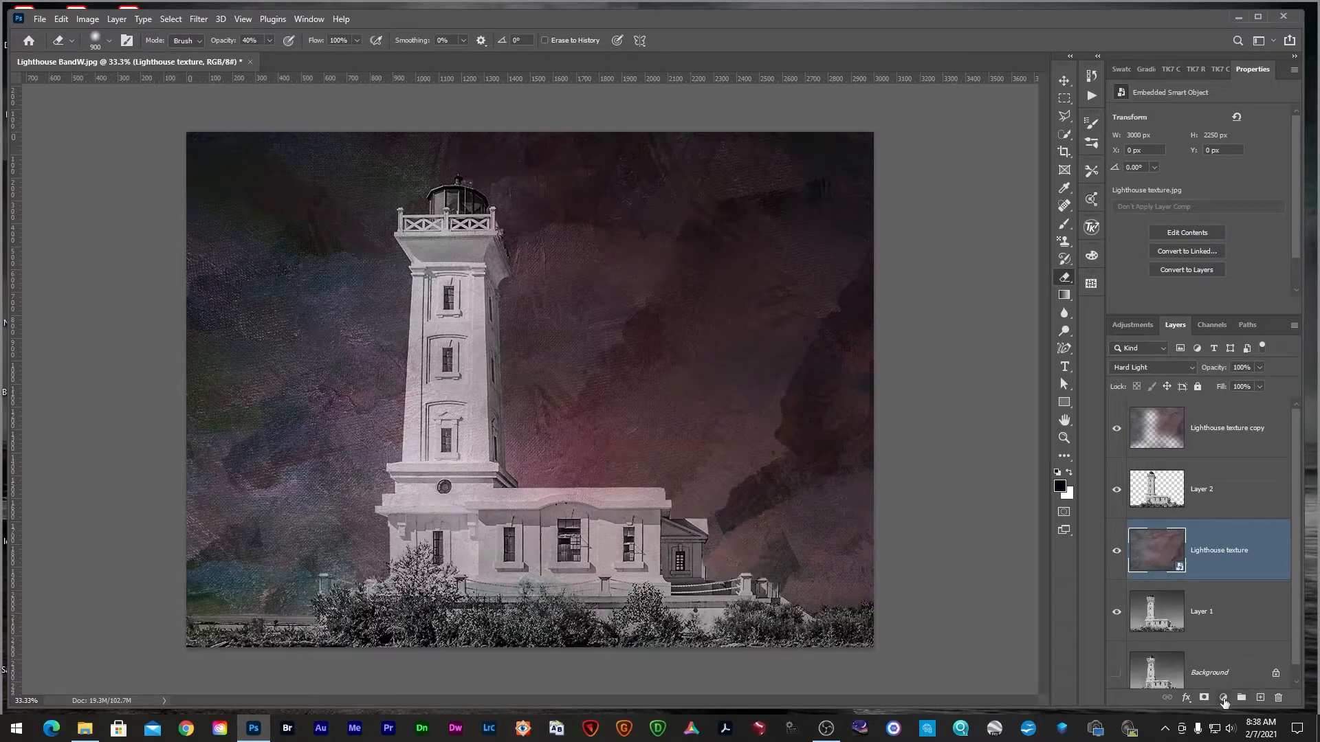
left_click(1222, 698)
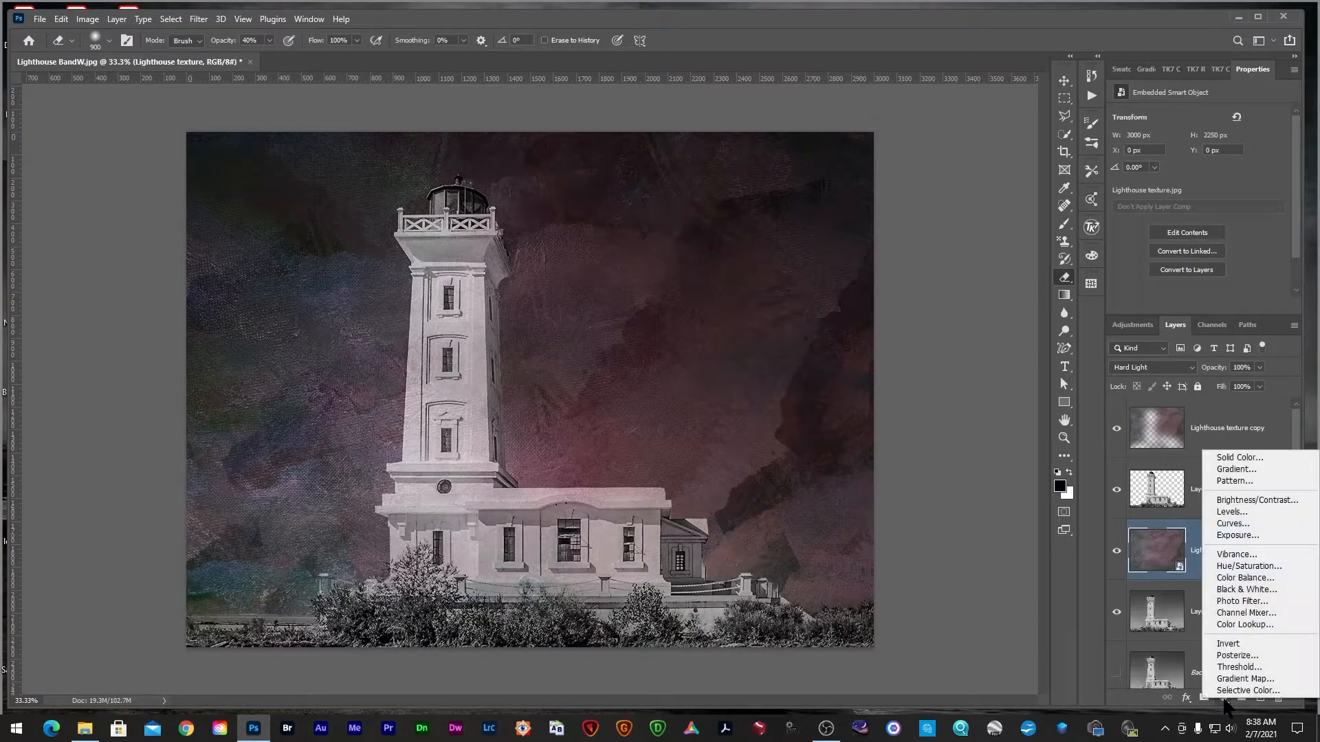
left_click(1237, 566)
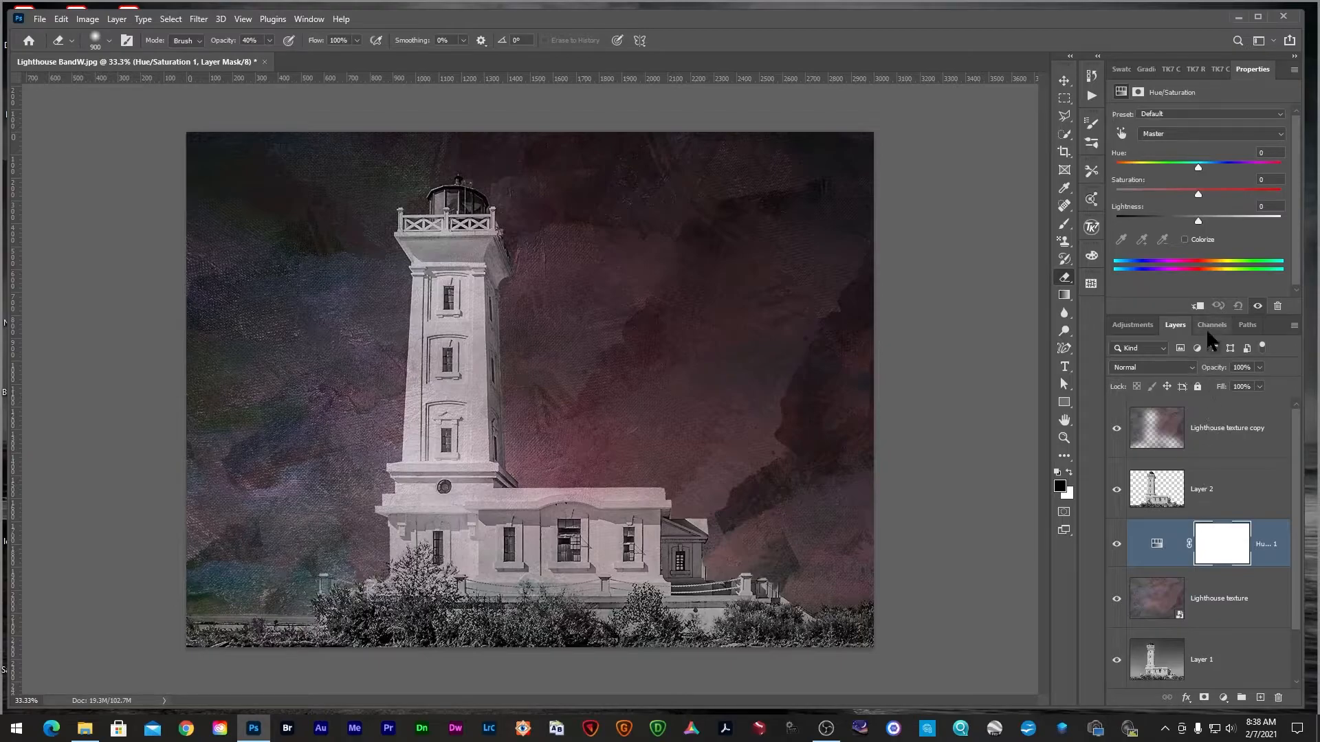
left_click(1197, 308)
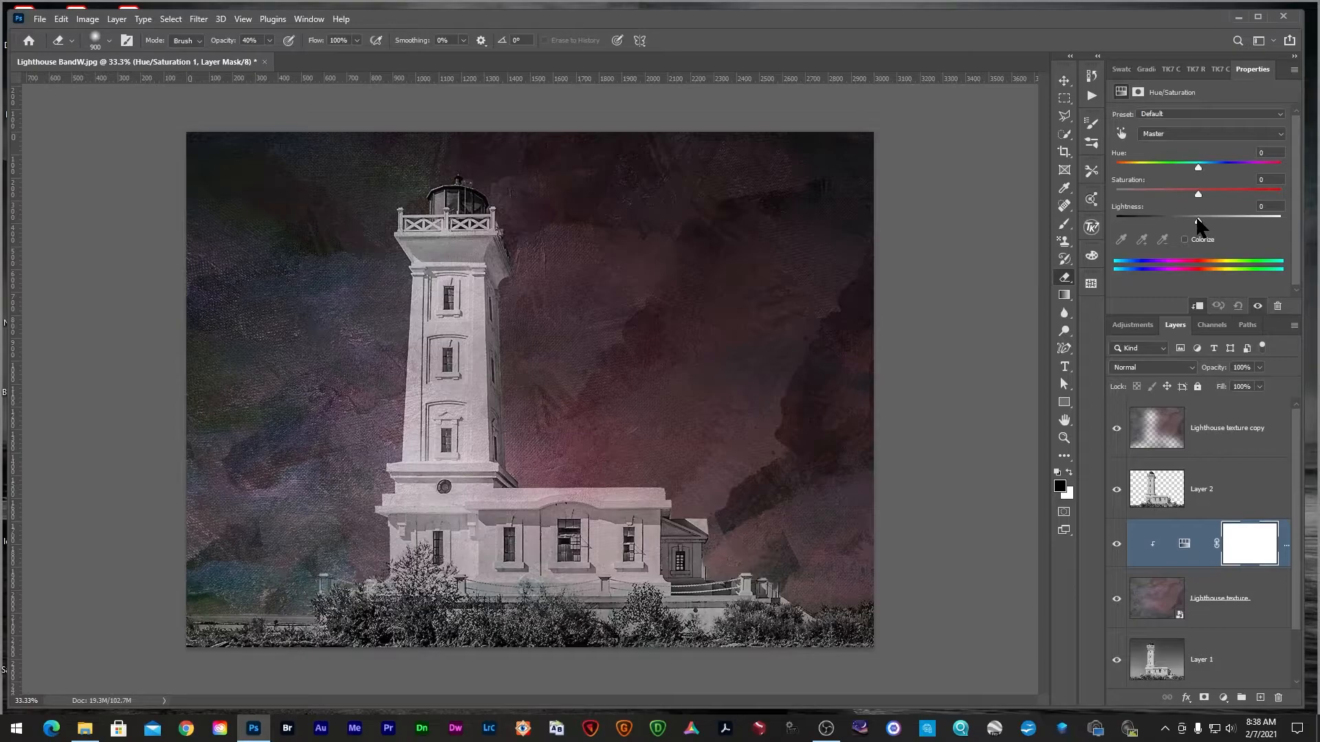
- Set the texture's Hue/Saturation adjustment to Hue -137, Saturation +50 and Lightness +22
left_click_drag(1196, 220, 1205, 222)
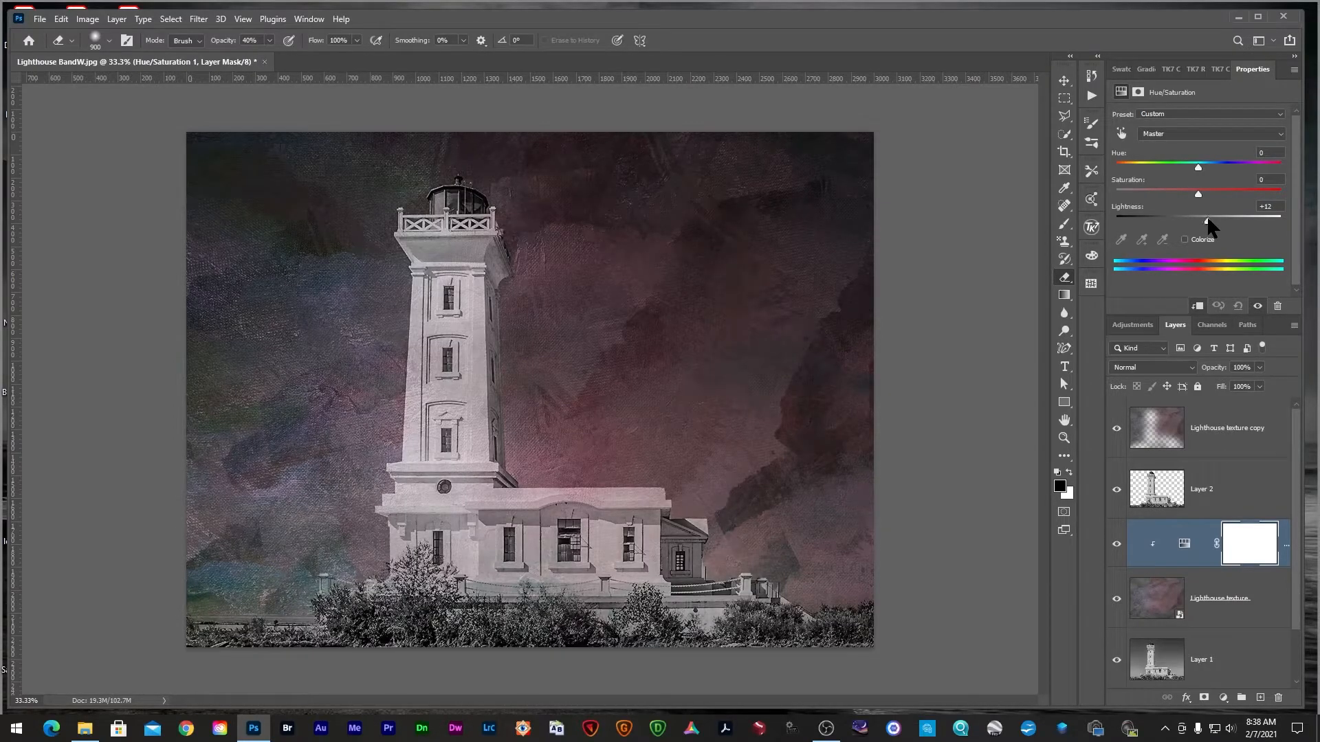
left_click_drag(1208, 220, 1211, 221)
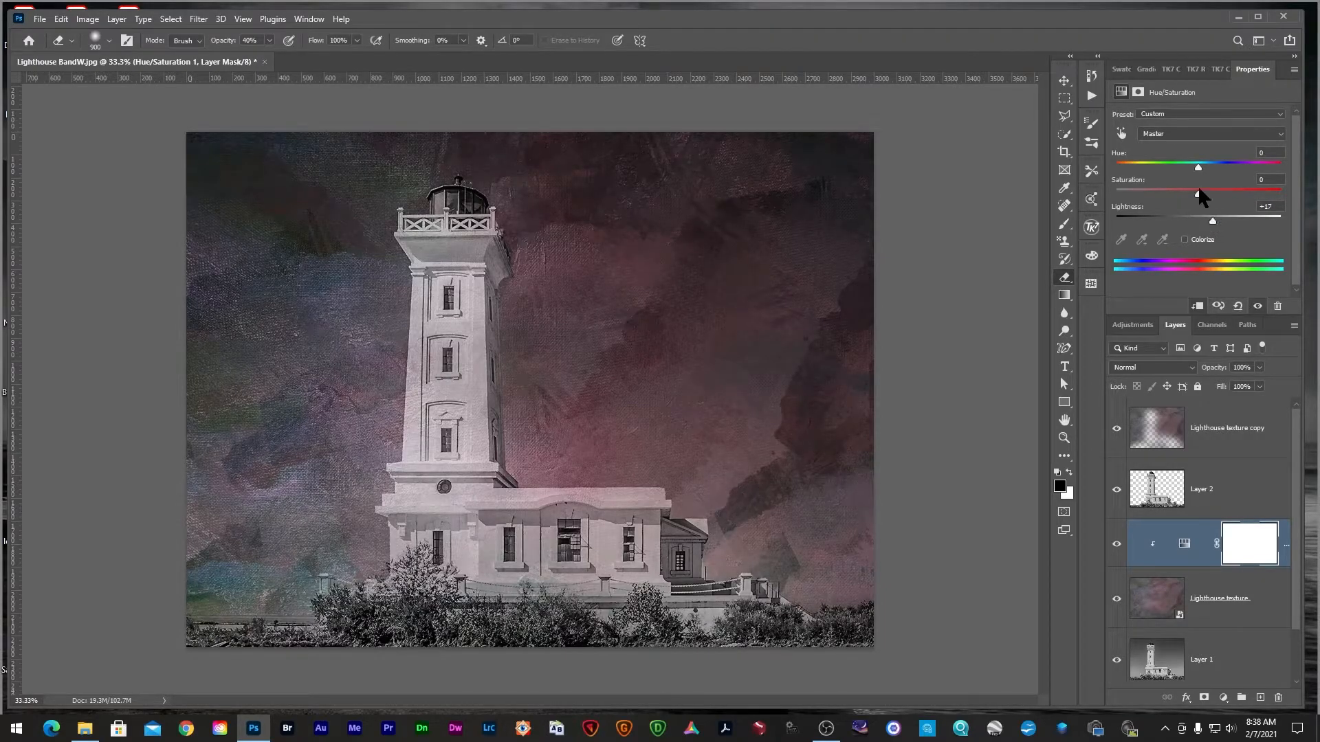
left_click_drag(1198, 193, 1223, 194)
left_click_drag(1189, 165, 1131, 167)
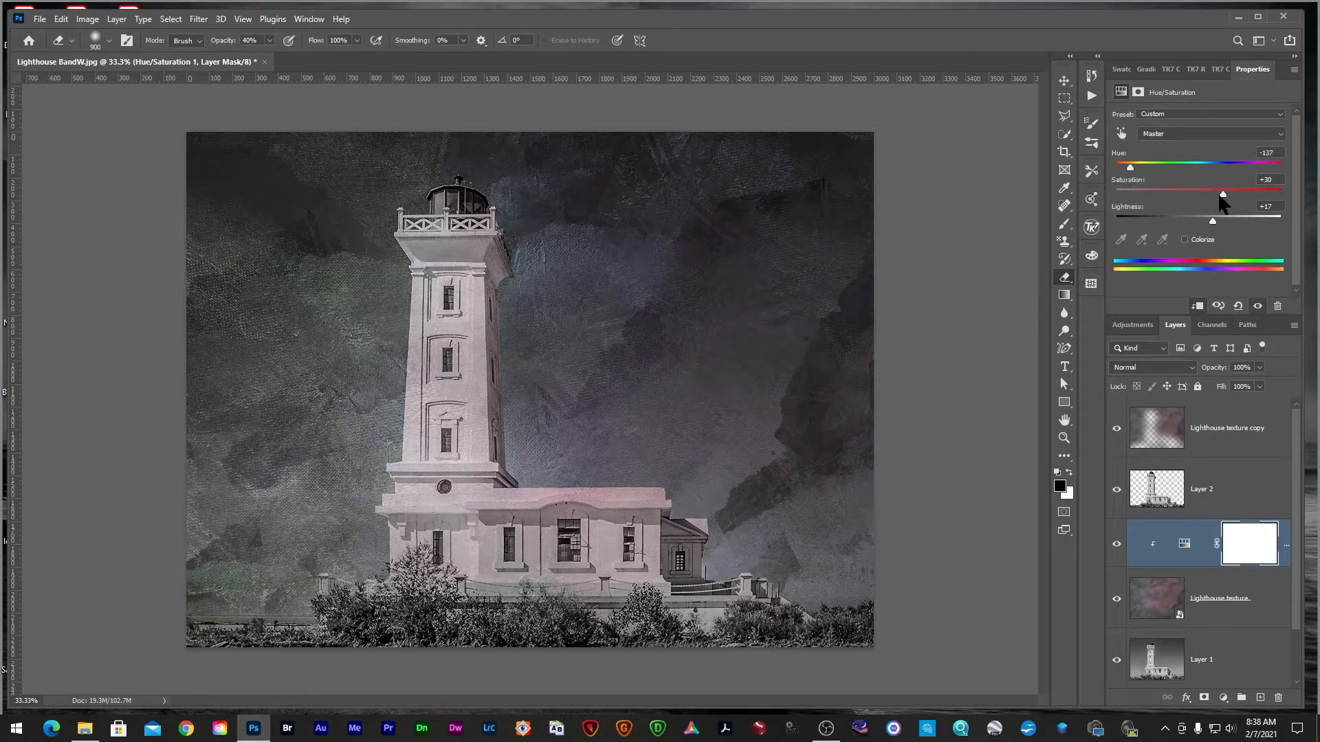
mouse_move(1224, 195)
left_mouse_down()
mouse_move(1243, 195)
mouse_move(1214, 220)
left_mouse_up()
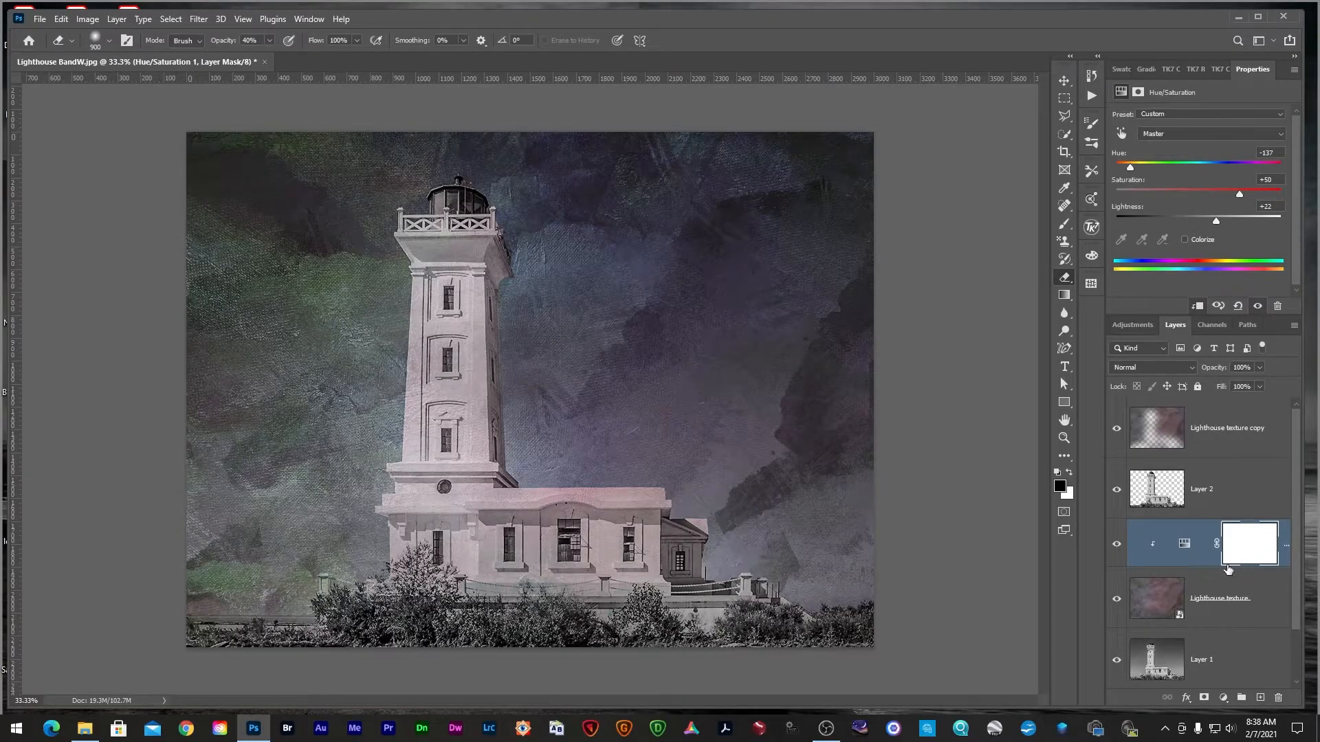
- Add a Brightness/Contrast adjustment clipped to the lighthouse cut-out layer
left_click(1233, 494)
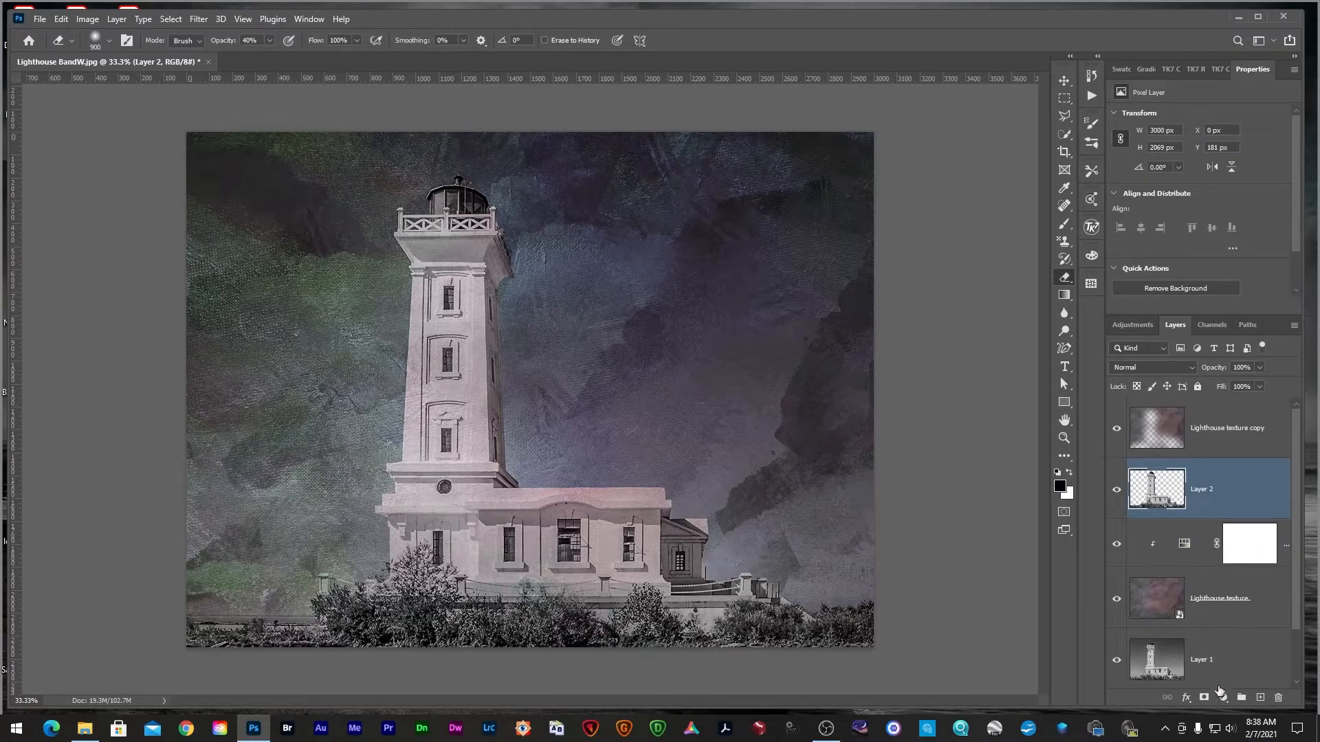
left_click(1222, 698)
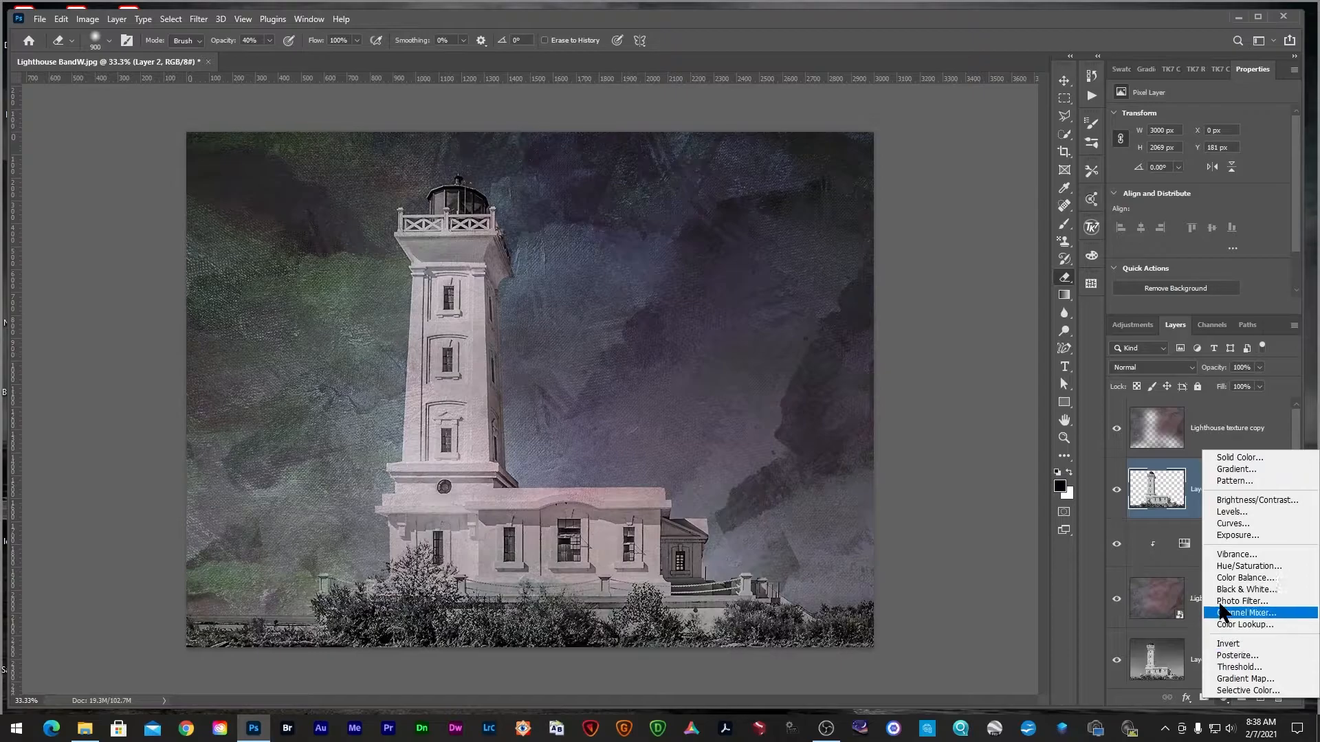
left_click(1221, 501)
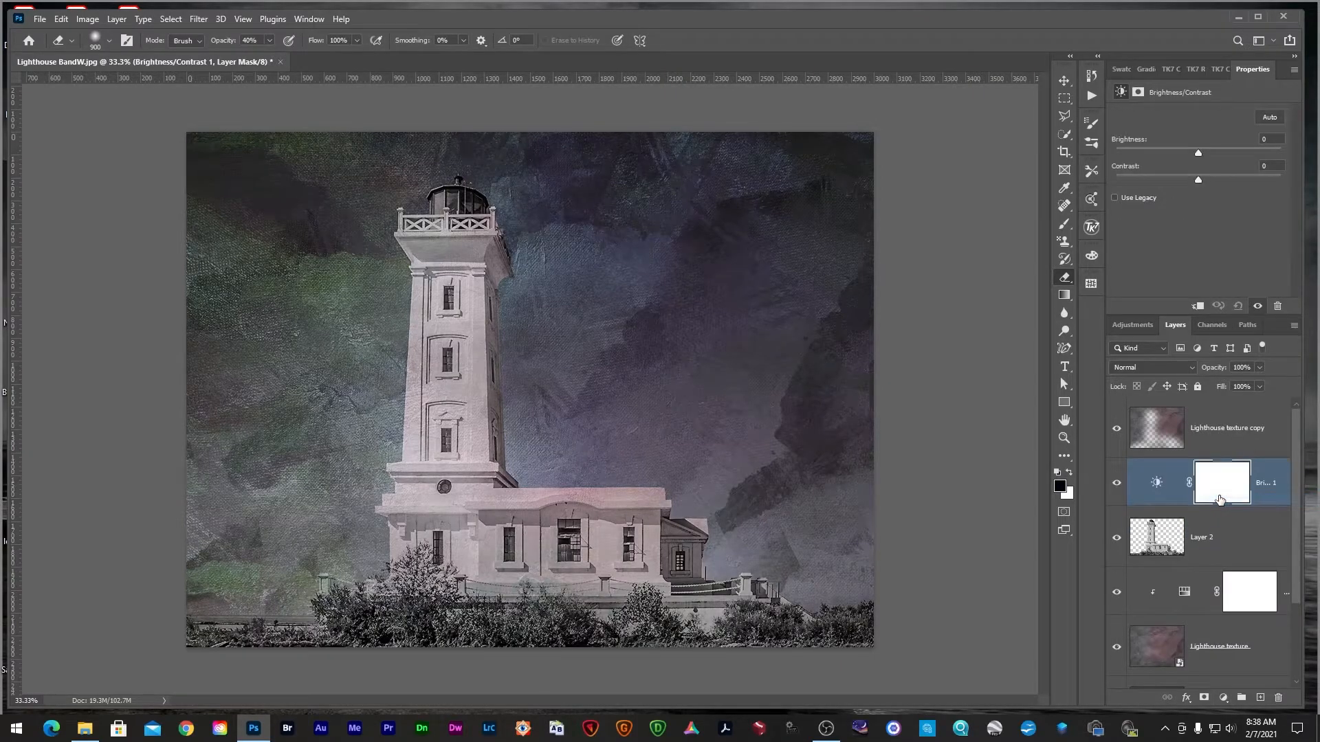
left_click(1183, 511, "alt")
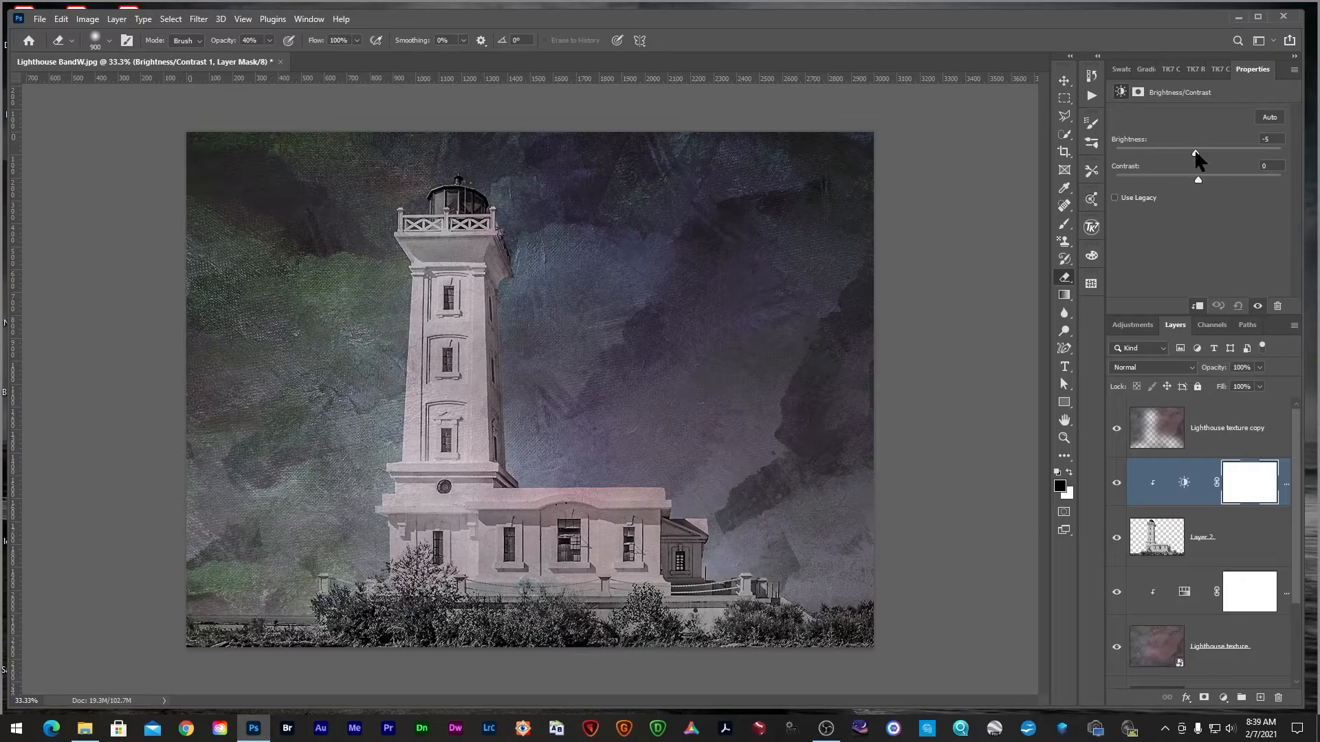
- Set the lighthouse's Brightness/Contrast adjustment to Brightness -24 and Contrast -32
left_click_drag(1193, 152, 1185, 151)
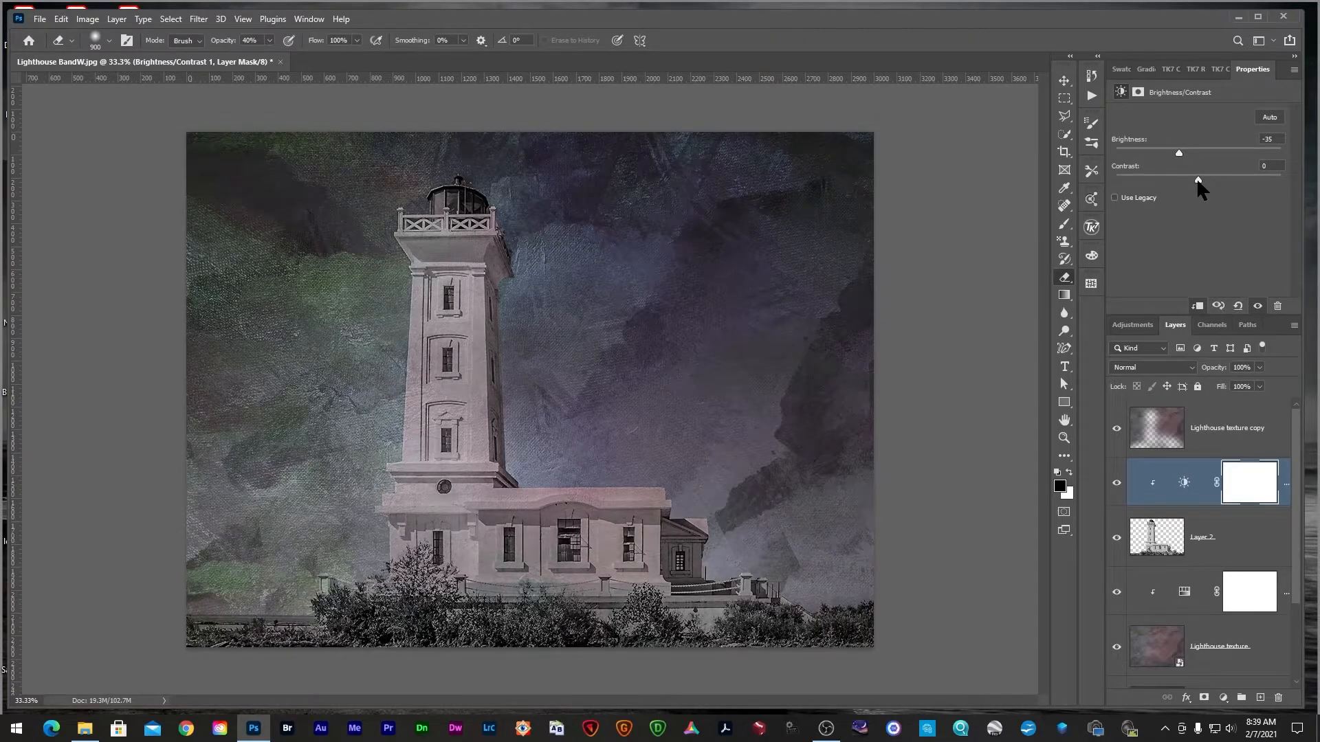
left_click_drag(1202, 180, 1220, 182)
left_click_drag(1246, 180, 1127, 181)
left_click_drag(1183, 149, 1185, 150)
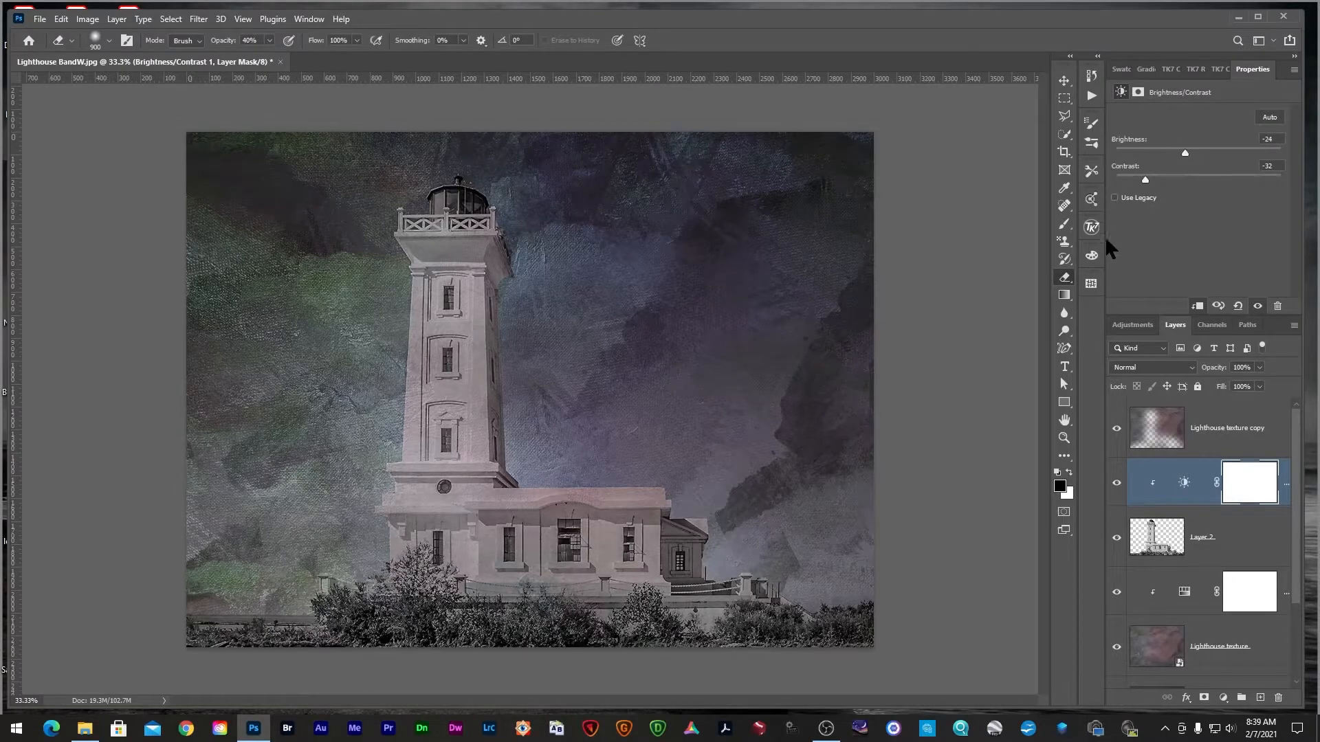
- Stamp all visible layers into a new layer above the Lighthouse texture copy, and leave only it and the Background visible
left_click(1209, 425)
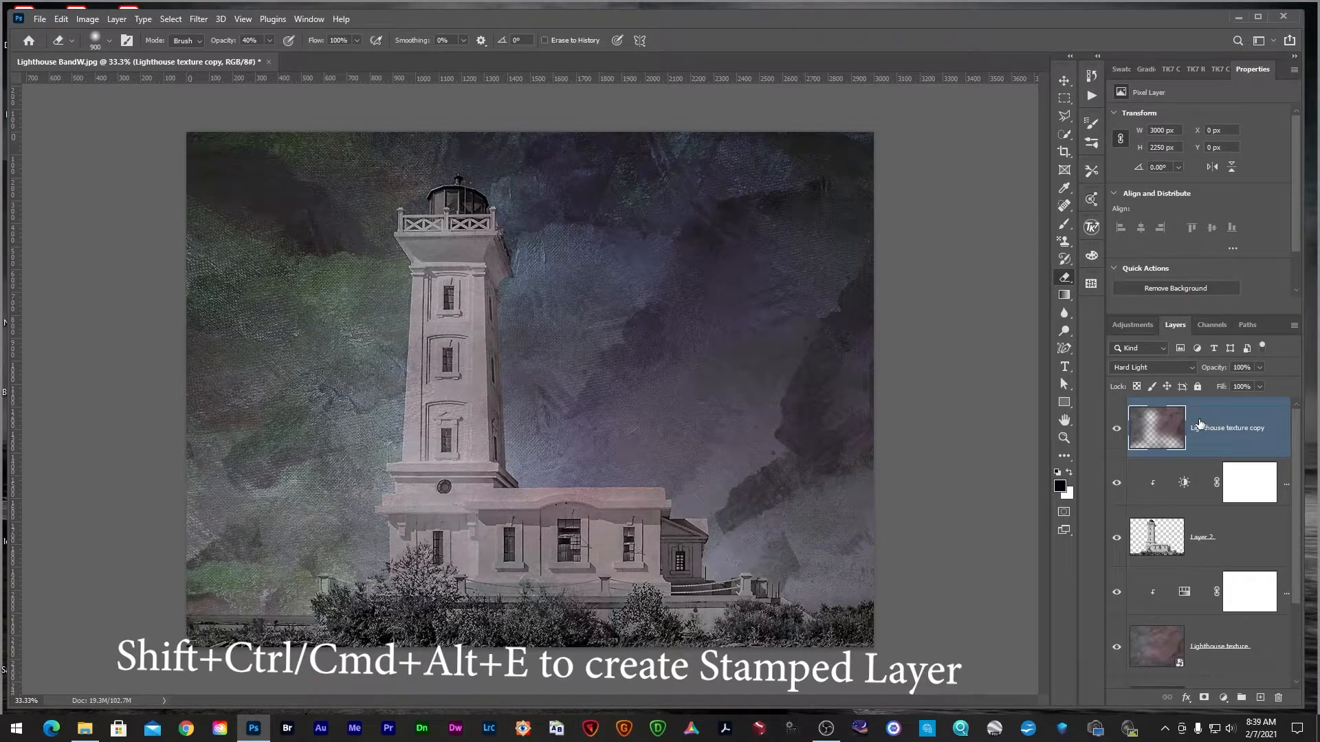
key("ctrl+shift+alt+e")
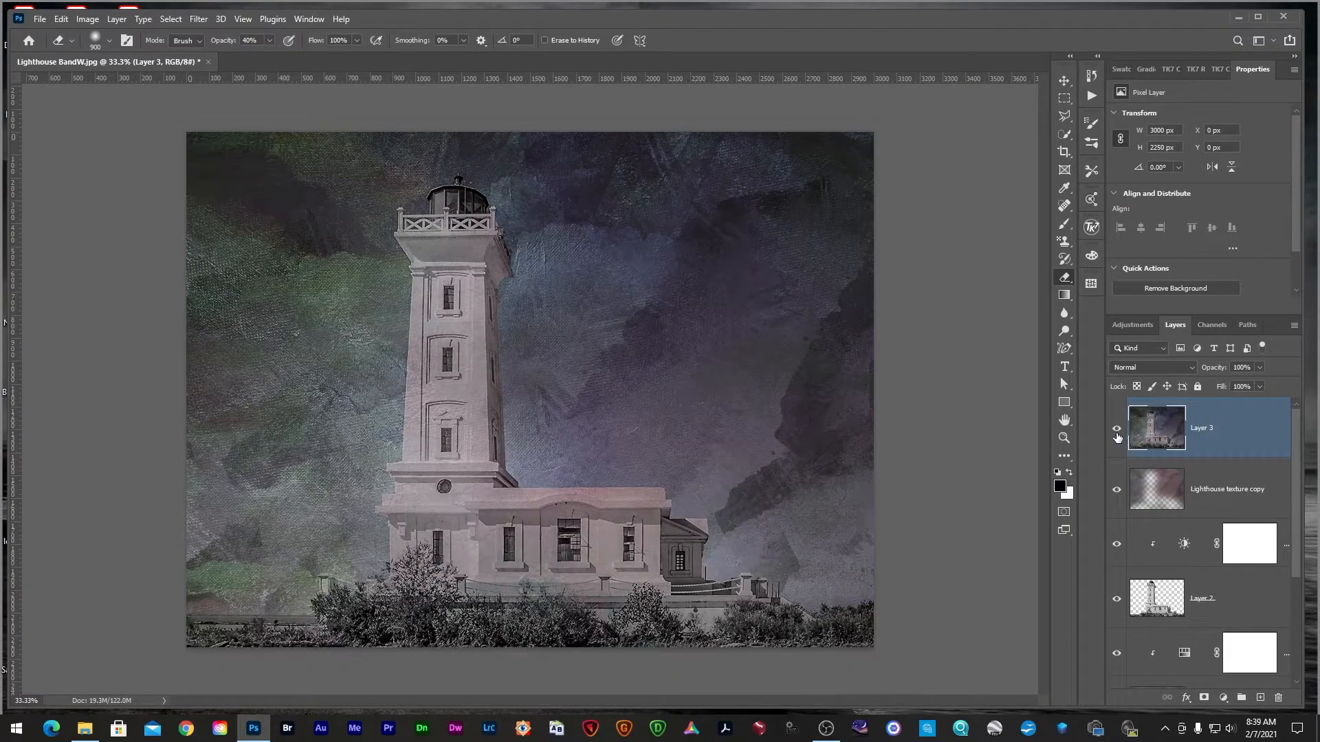
scroll(1118, 543, "down", 3)
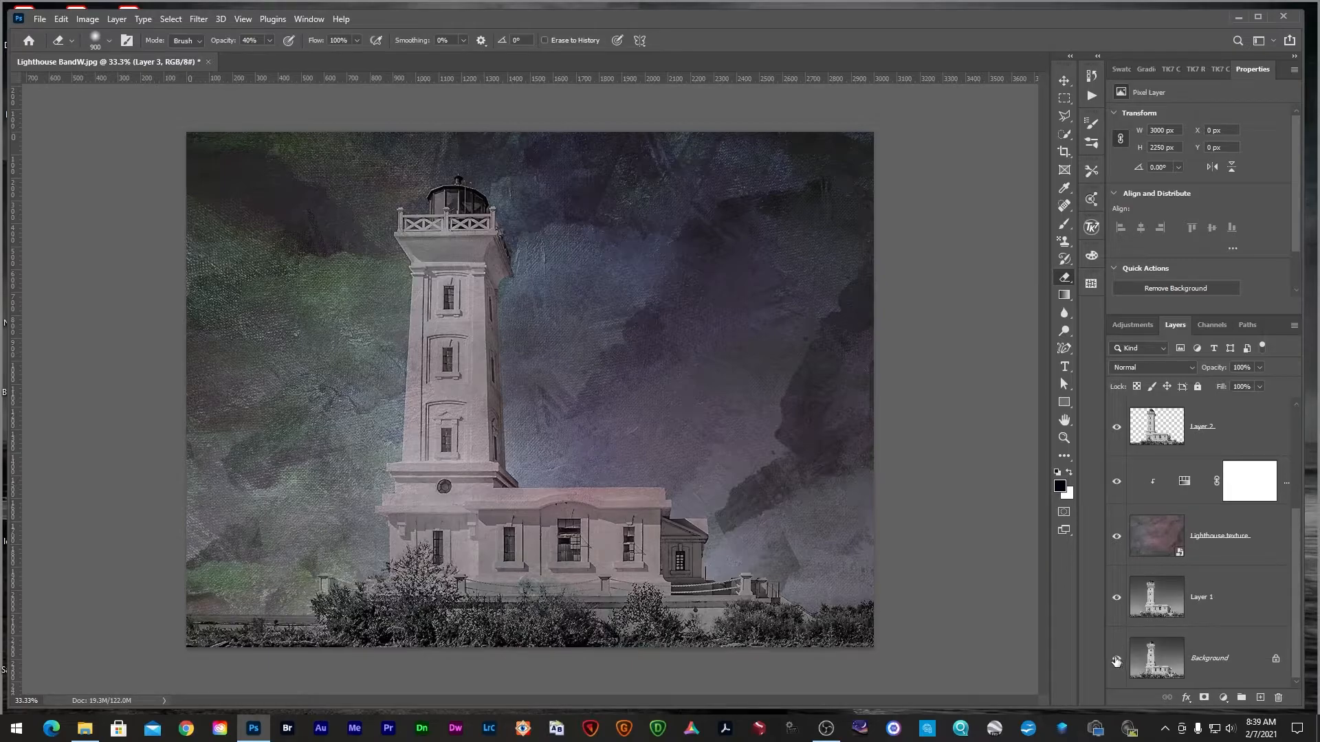
left_click(1116, 661, "alt")
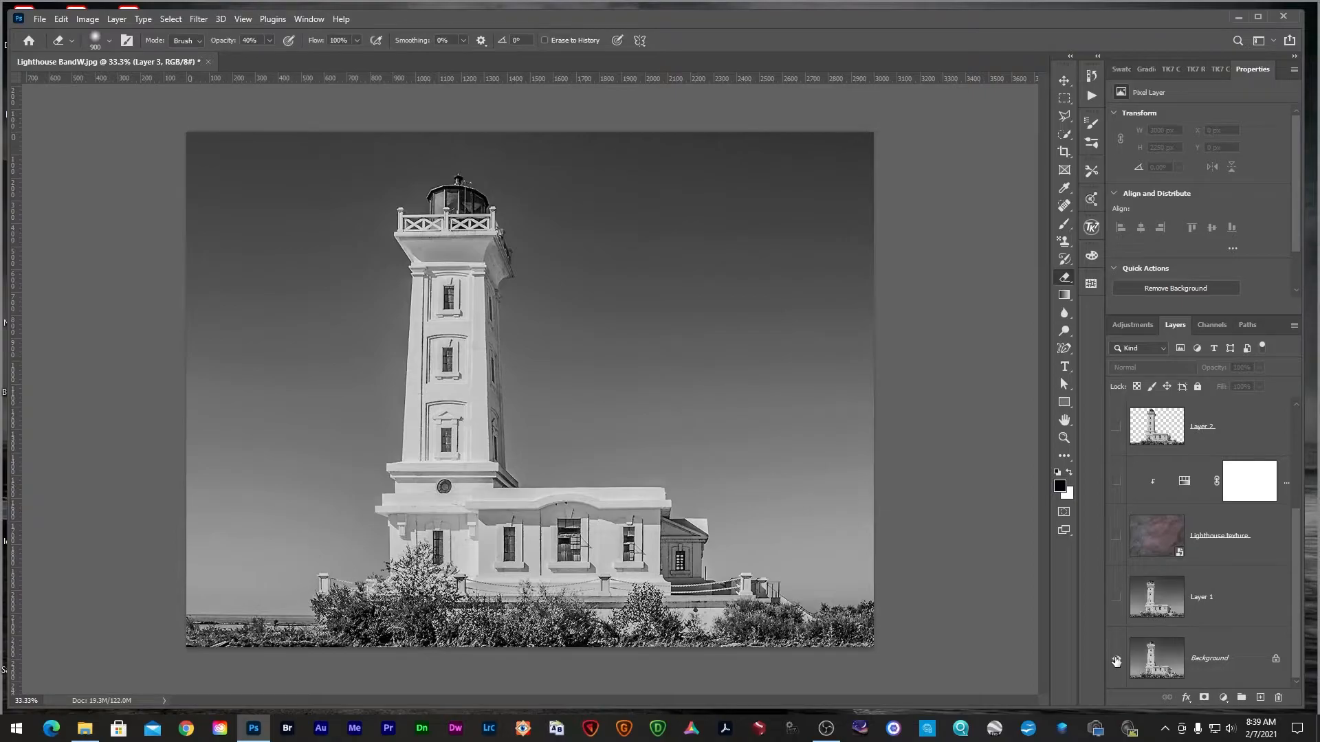
scroll(1116, 661, "up", 3)
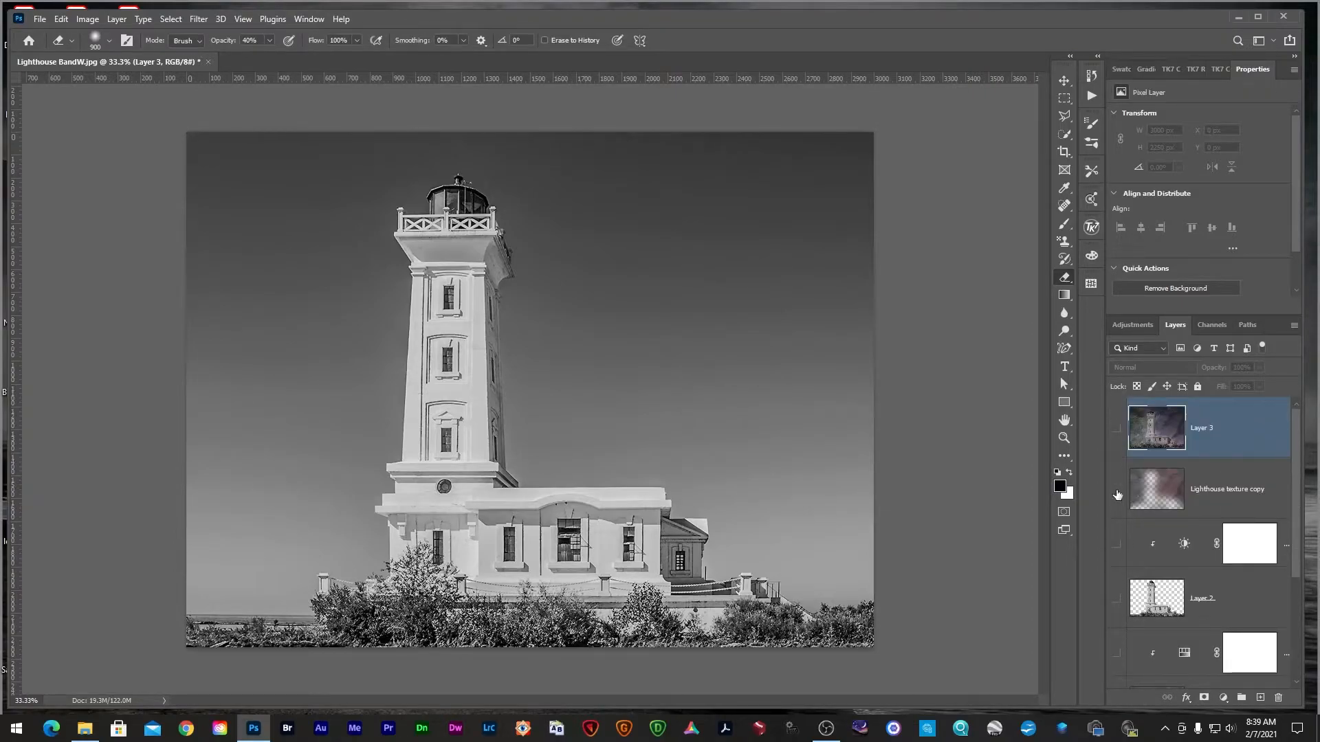
left_click(1115, 431)
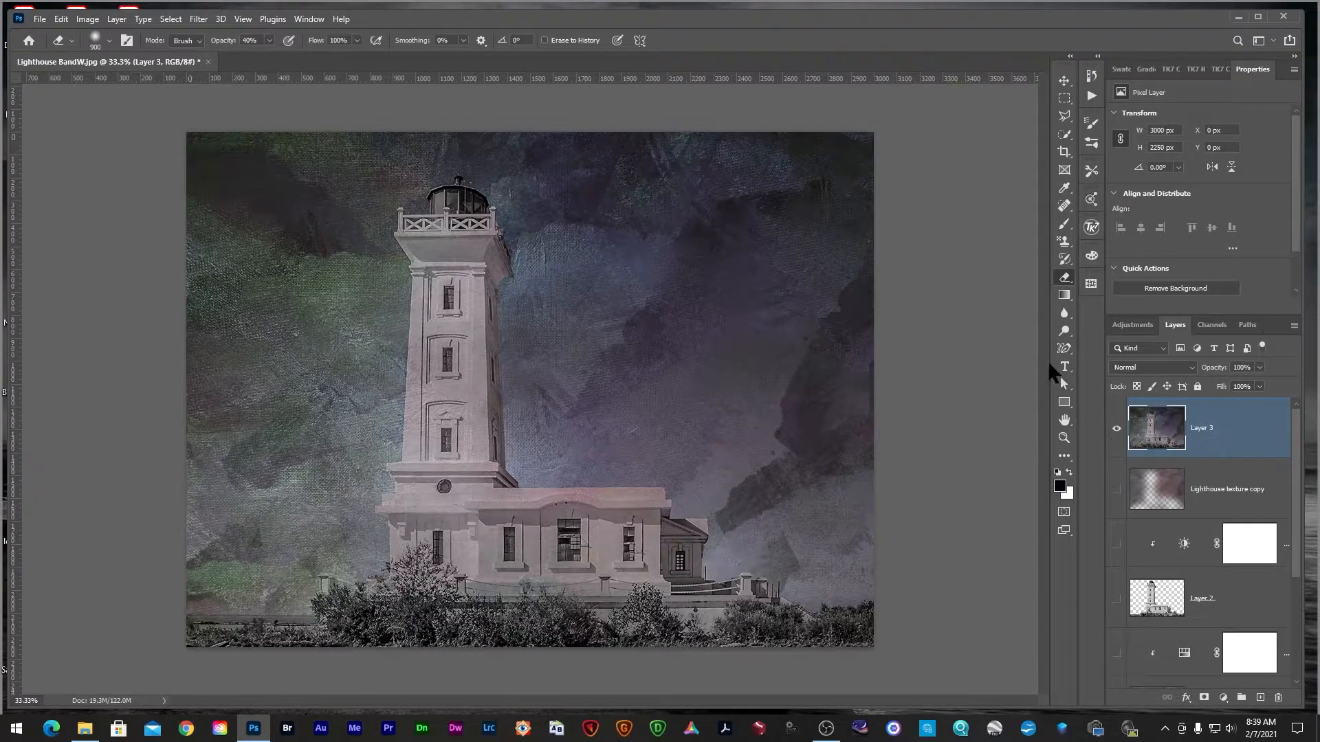
- Dodge the sky's midtones beside the lighthouse at 20% exposure with an 800 px brush, and reduce the brush size to 200 px
left_click(1064, 332)
left_click(1086, 329)
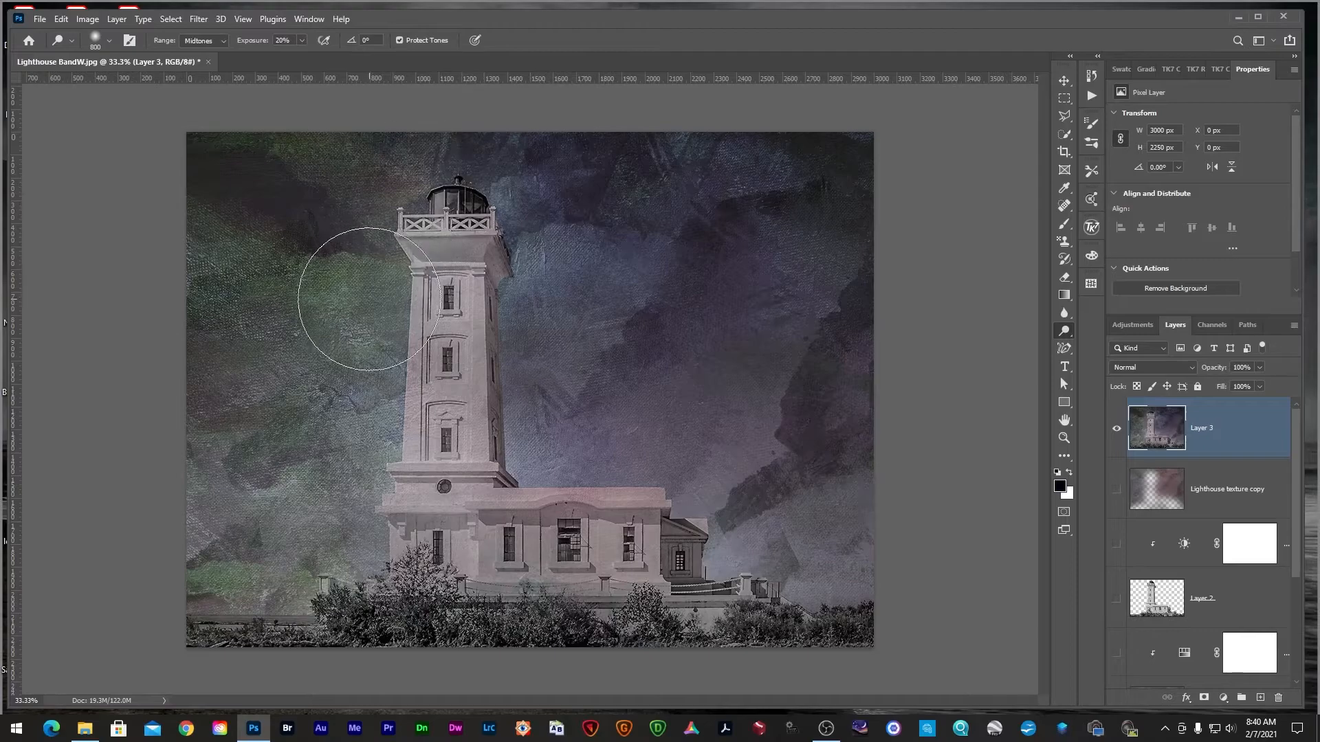
mouse_move(684, 465)
left_mouse_down()
mouse_move(771, 560)
mouse_move(746, 300)
mouse_move(681, 213)
mouse_move(646, 206)
mouse_move(618, 327)
mouse_move(744, 378)
mouse_move(789, 523)
left_mouse_up()
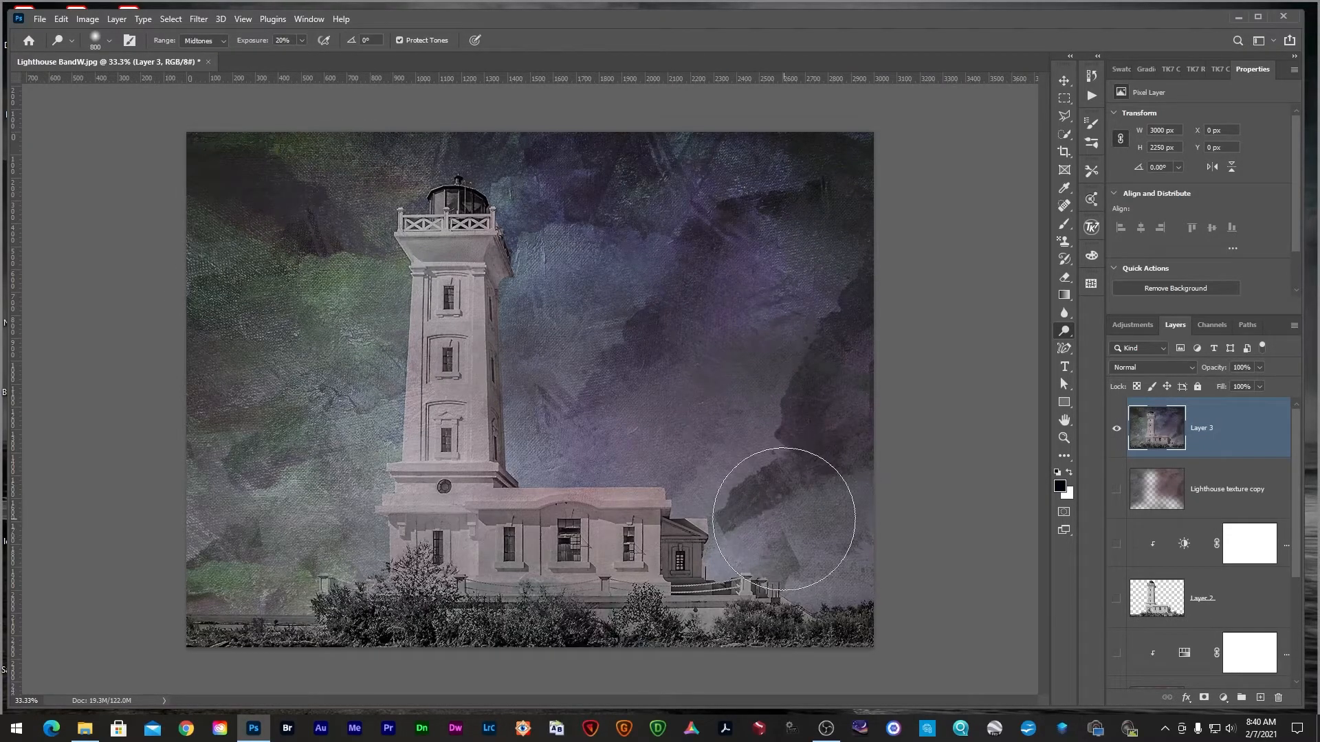
key("bracketleft")
key("bracketleft")
key("bracketleft")
key("bracketleft")
key("bracketleft")
key("bracketleft")
key("bracketleft")
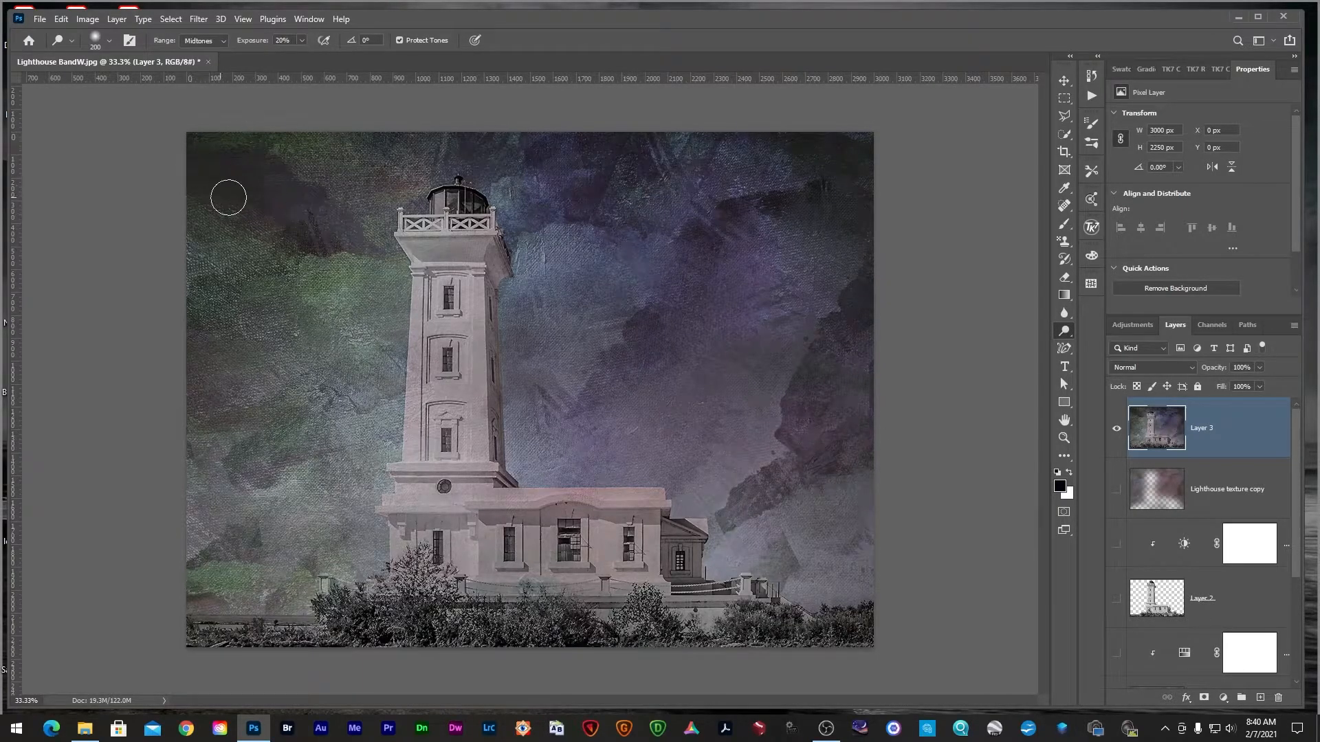
- Add a blank layer above the stamped lighthouse layer, and select the entire canvas on it
scroll(536, 402, "up", 1)
left_click(1260, 697)
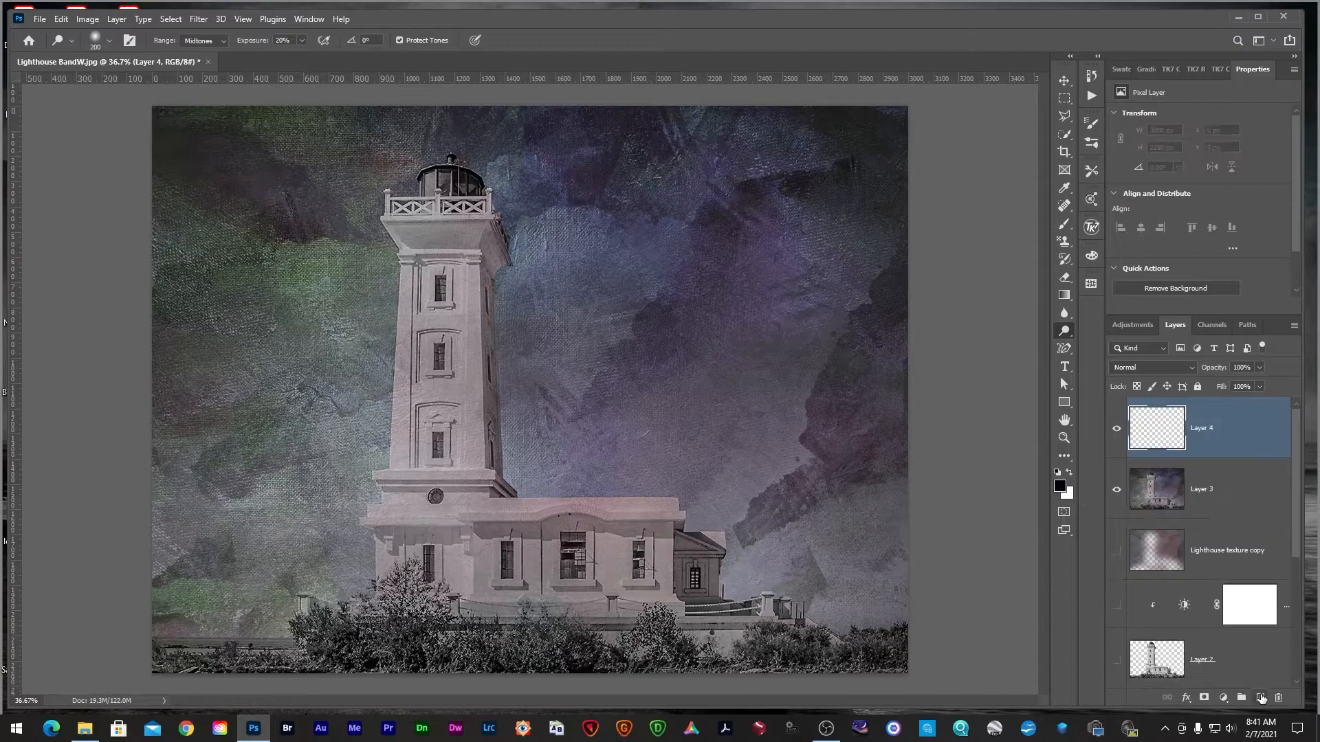
key("alt+bracketleft")
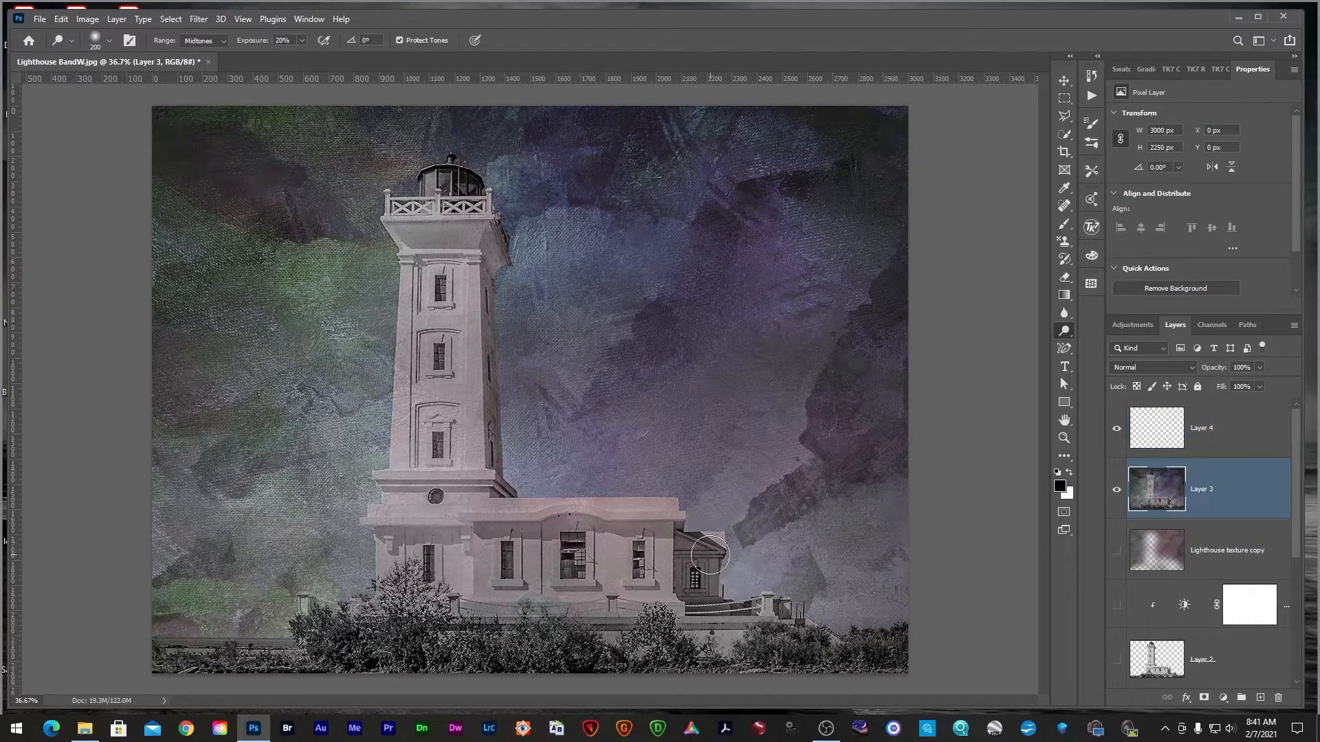
left_click(1210, 446)
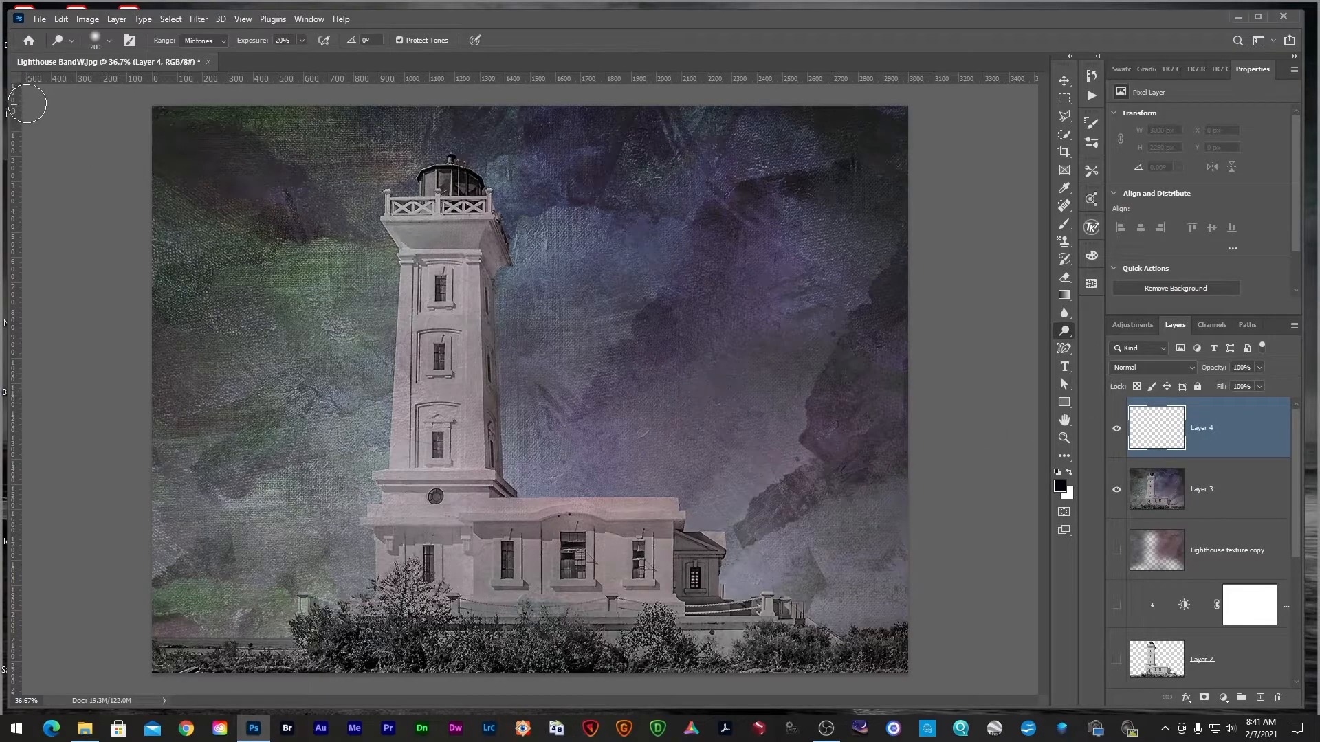
left_click(171, 19)
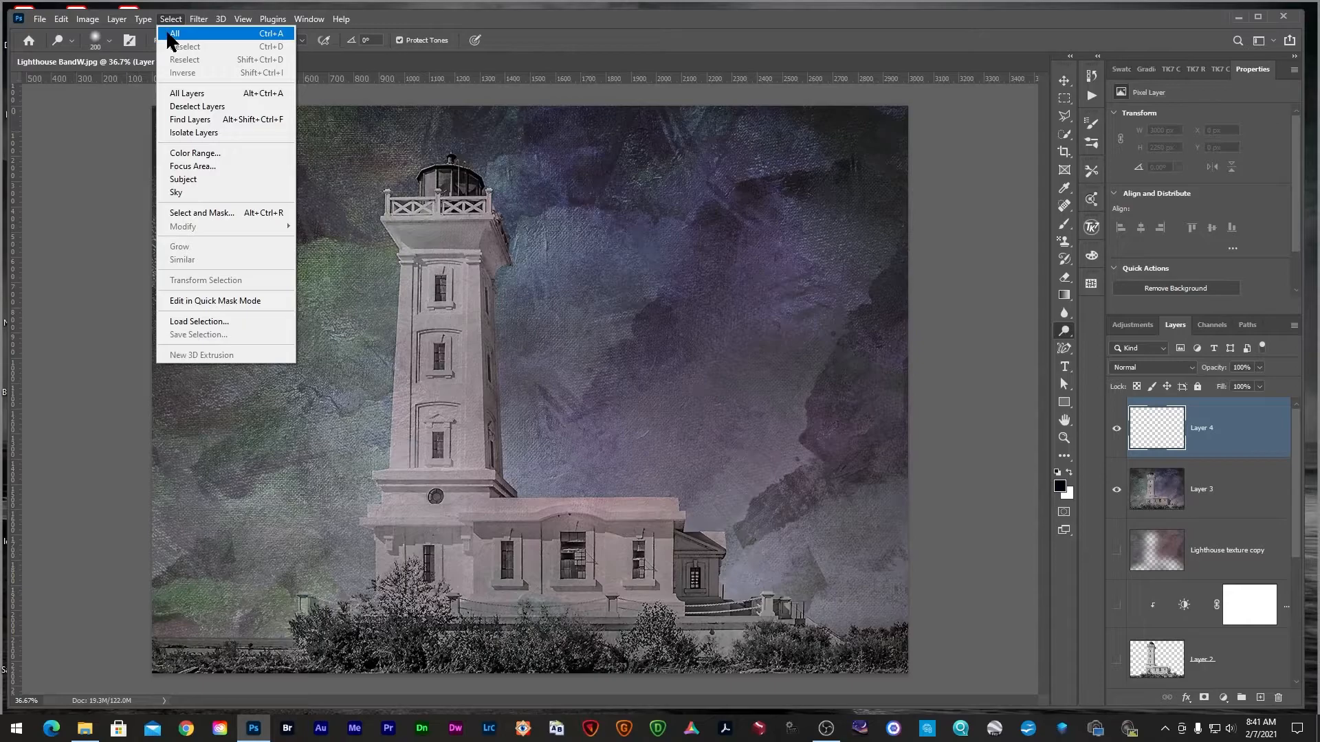
left_click(169, 34)
- Stroke the canvas selection with a 20 px centred line in grey-green 617468 sampled from the textured sky
left_click(62, 21)
left_click(72, 247)
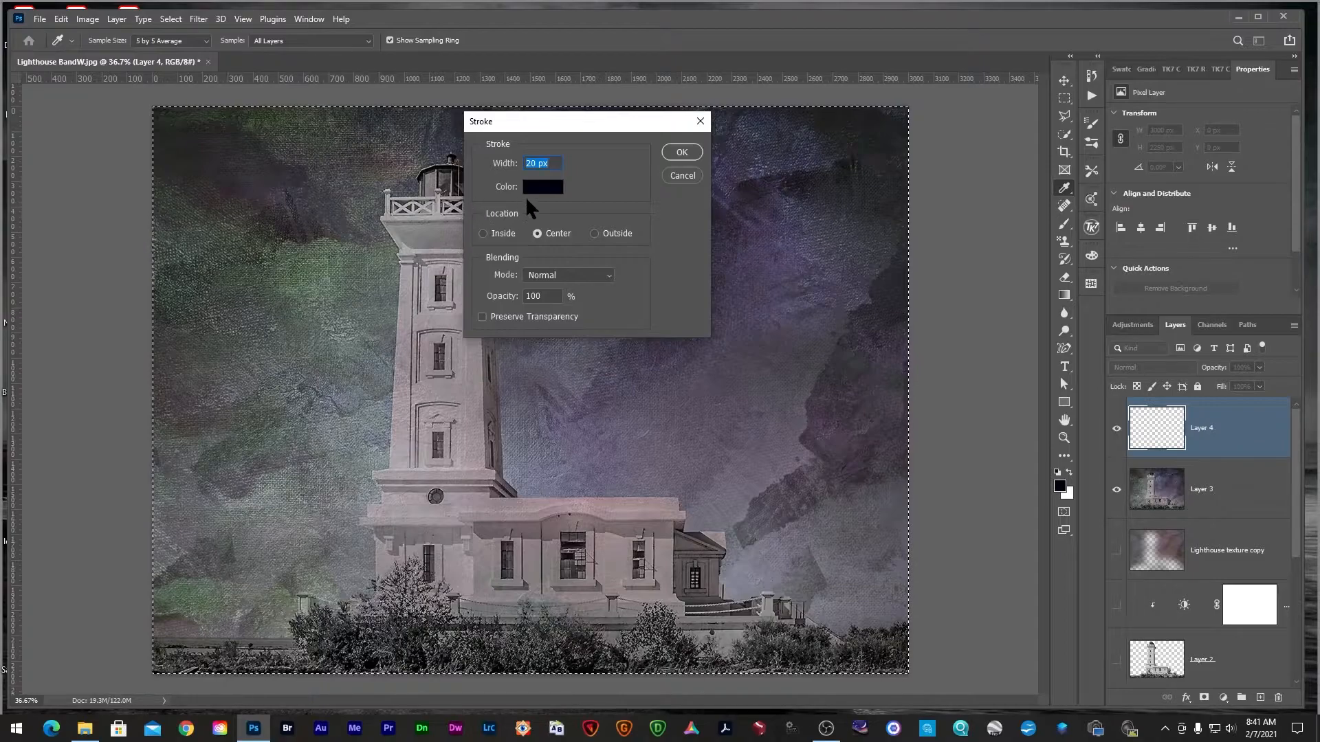
left_click(536, 191)
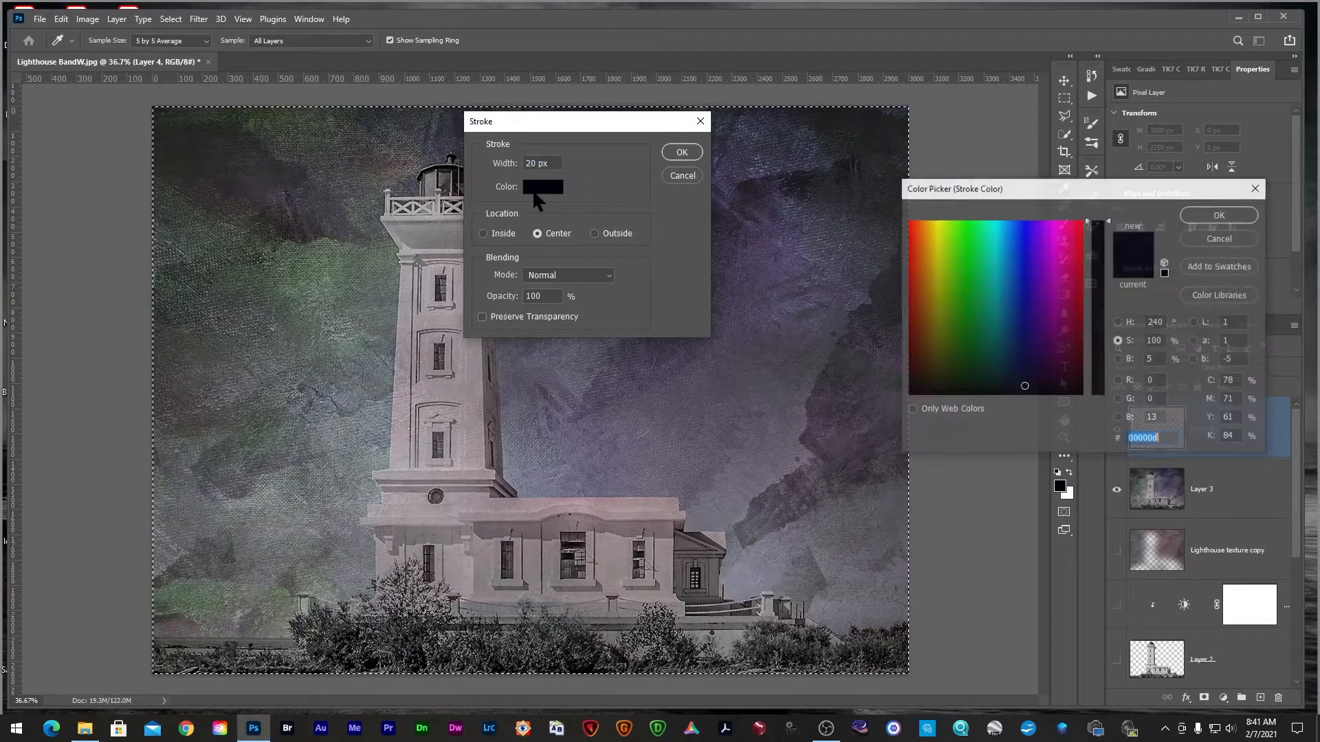
left_click(589, 443)
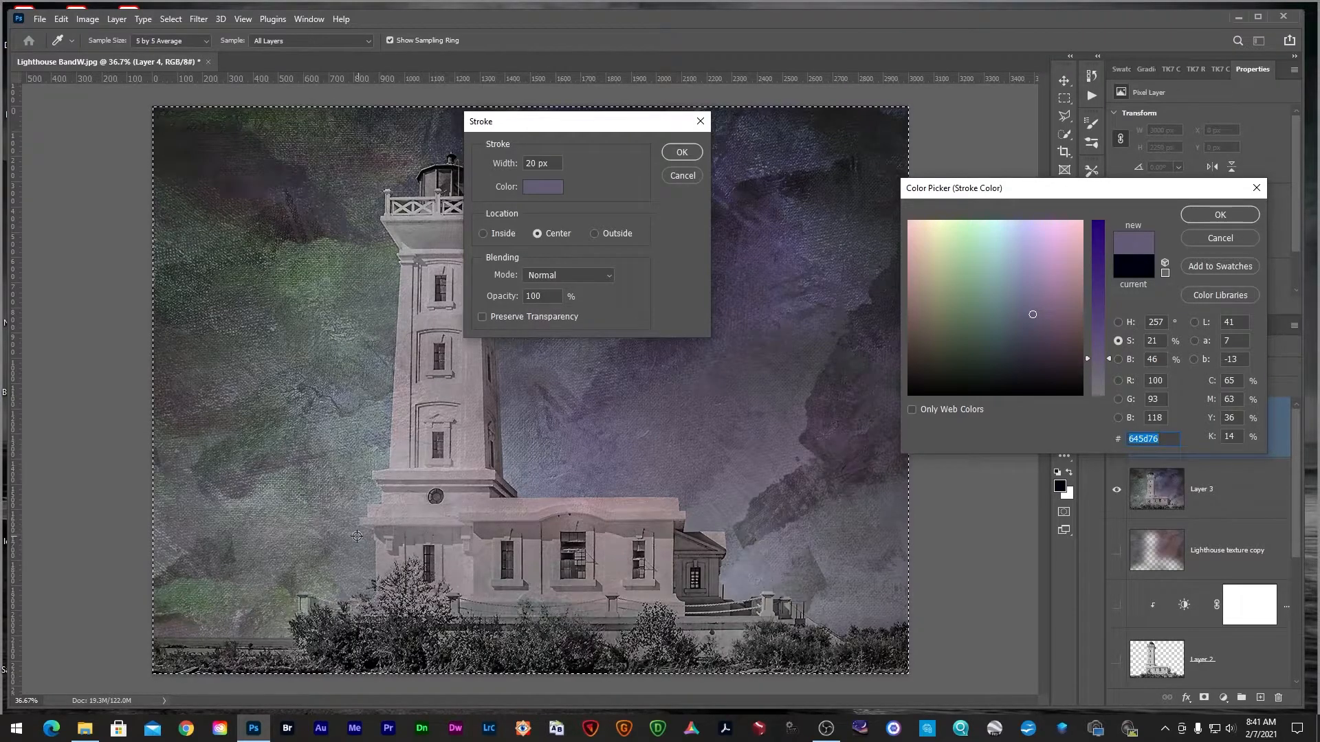
left_click(308, 550)
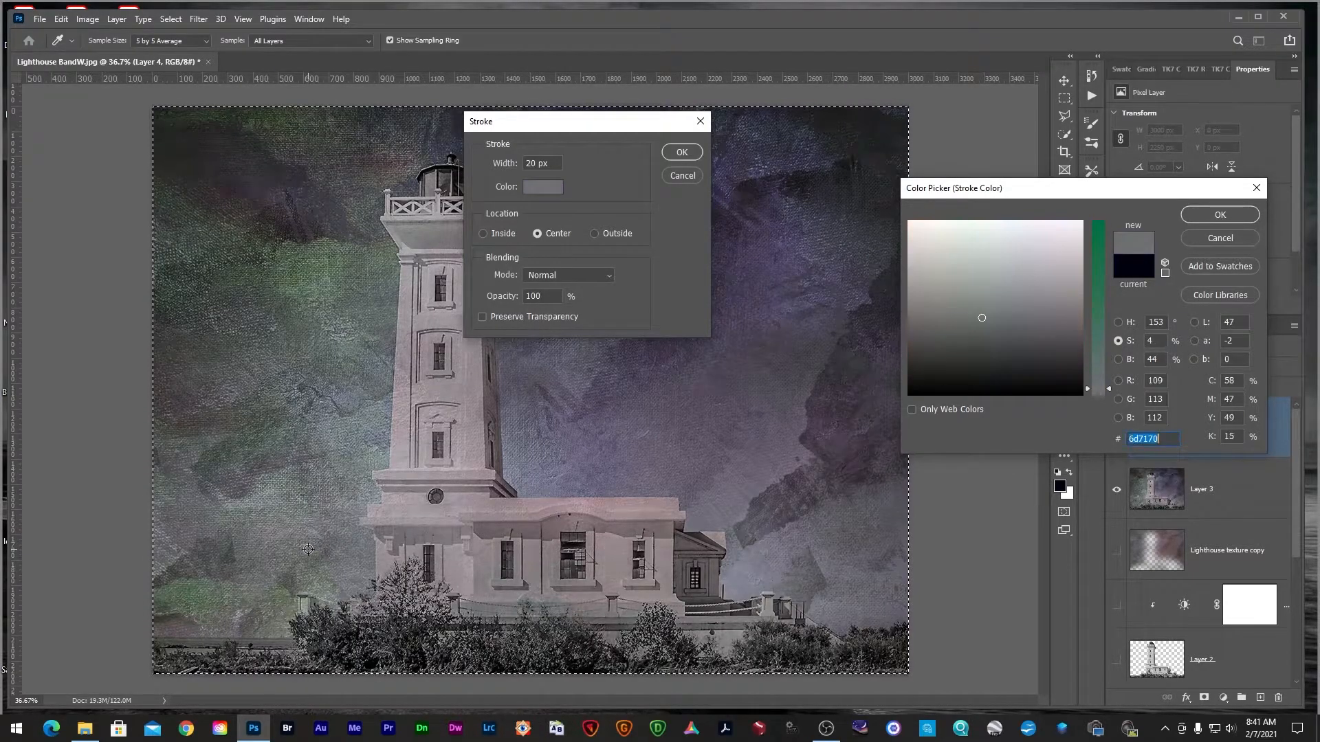
mouse_move(323, 545)
left_mouse_down()
mouse_move(337, 513)
mouse_move(321, 285)
left_mouse_up()
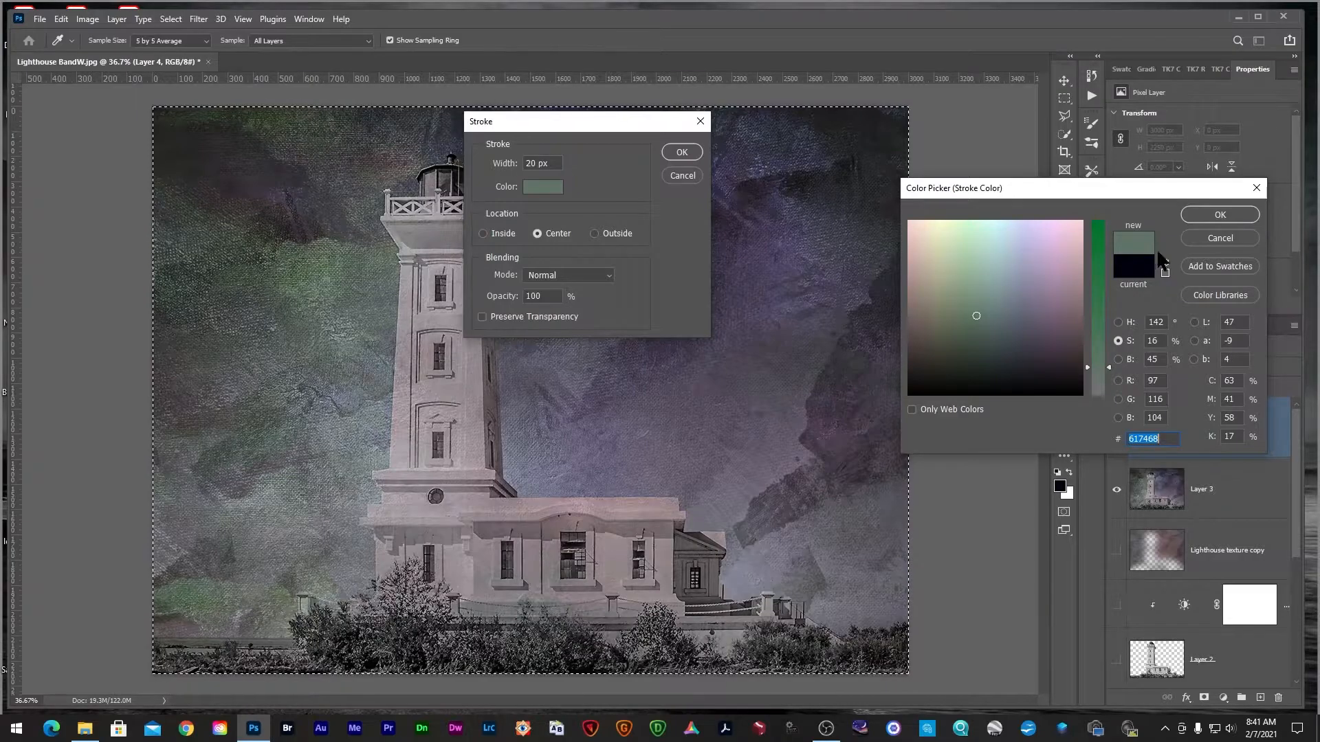
left_click(1207, 215)
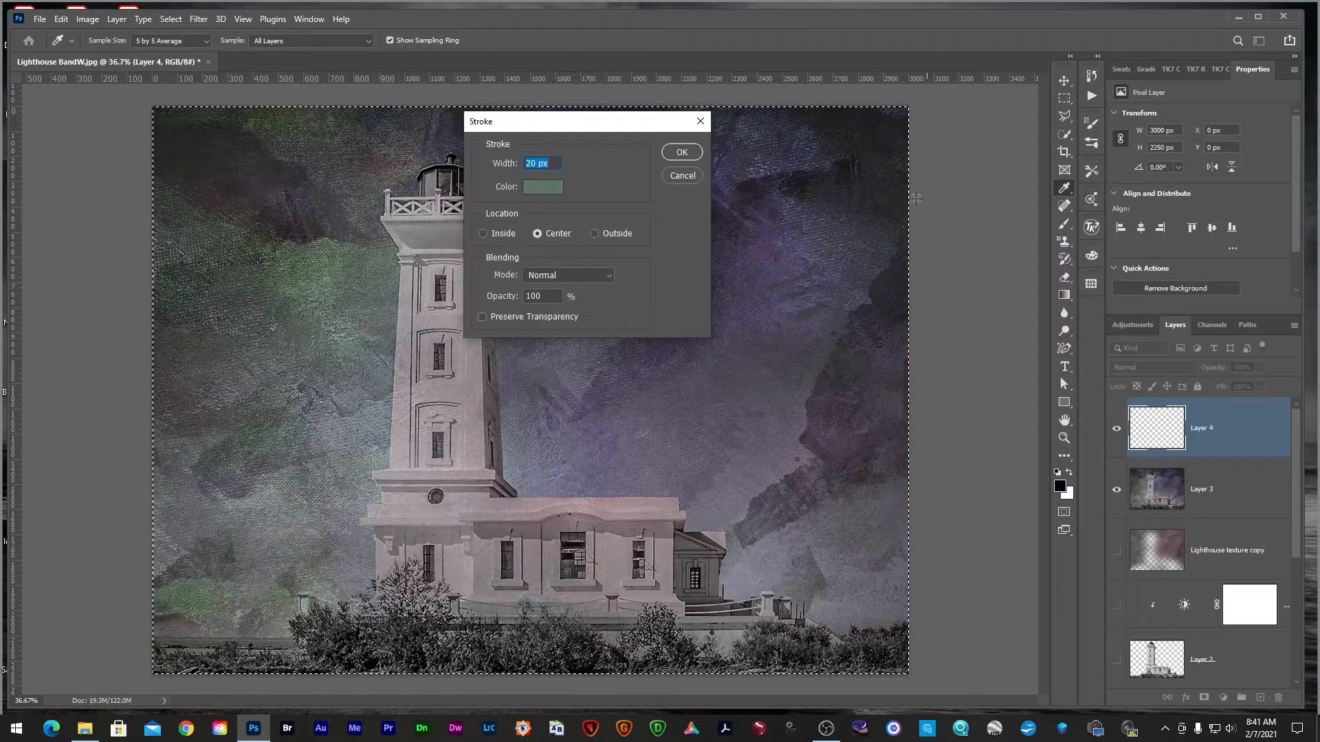
left_click(680, 152)
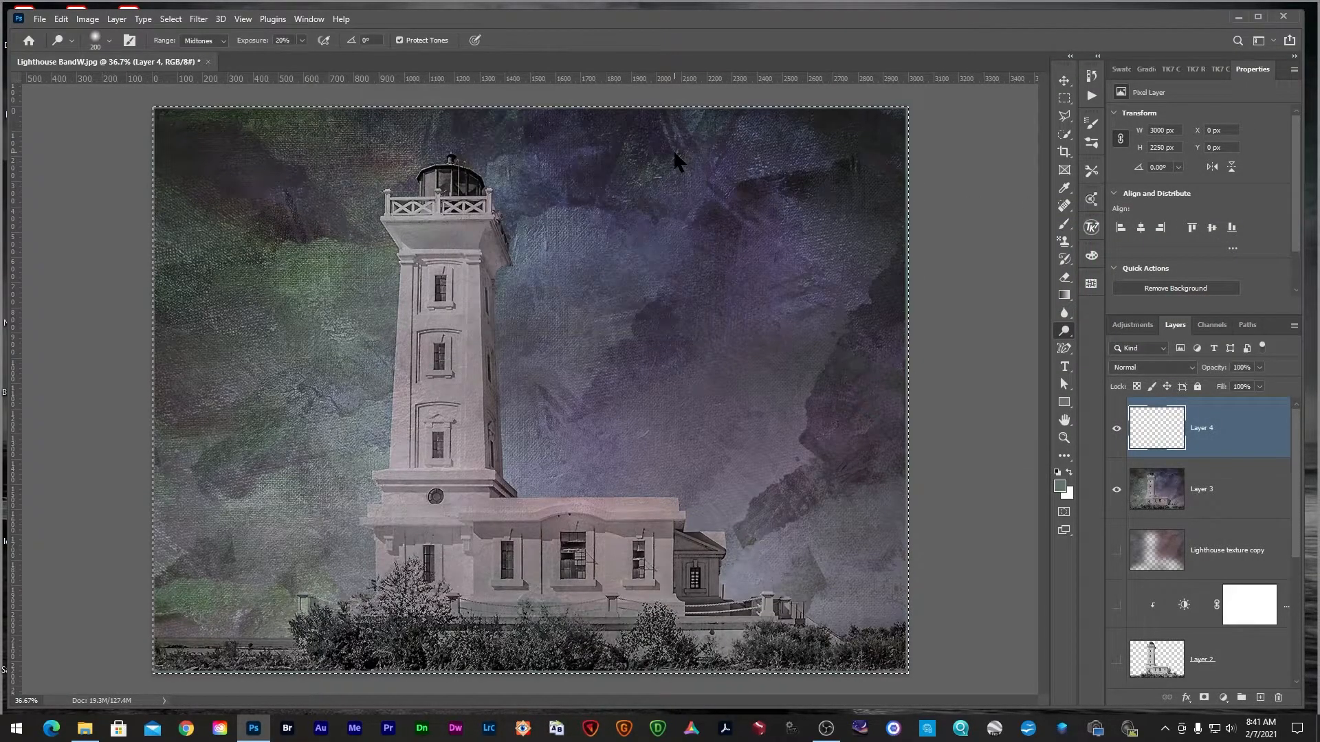
- Deselect the canvas, and set the border layer's blend mode to Exclusion
key("ctrl+d")
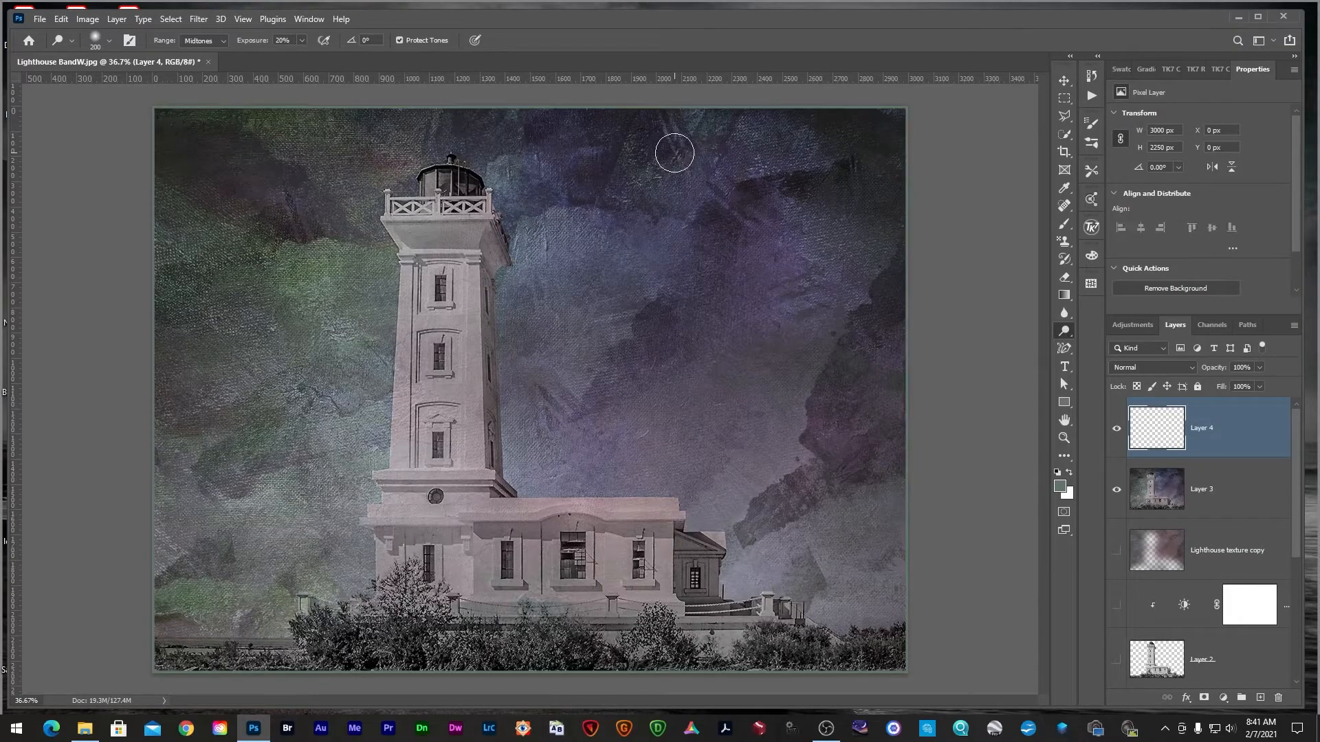
left_click(1189, 368)
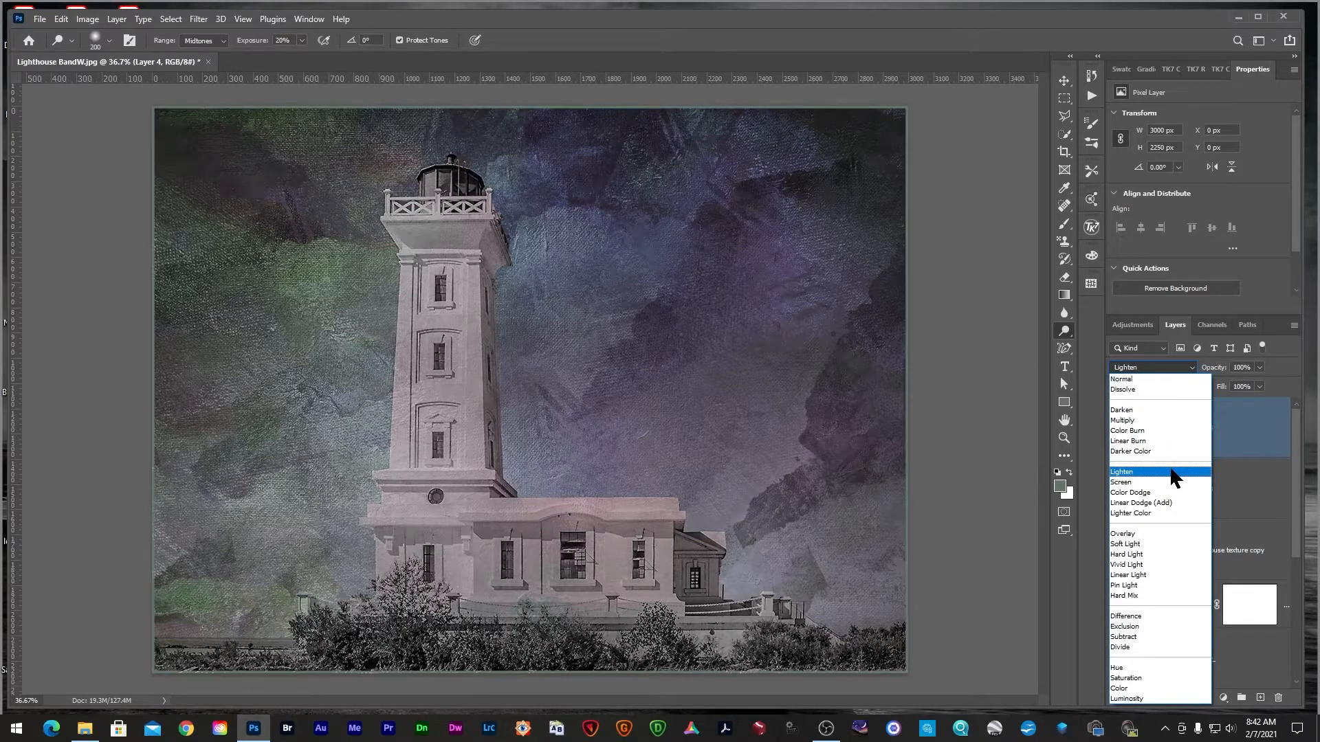
left_click(1169, 624)
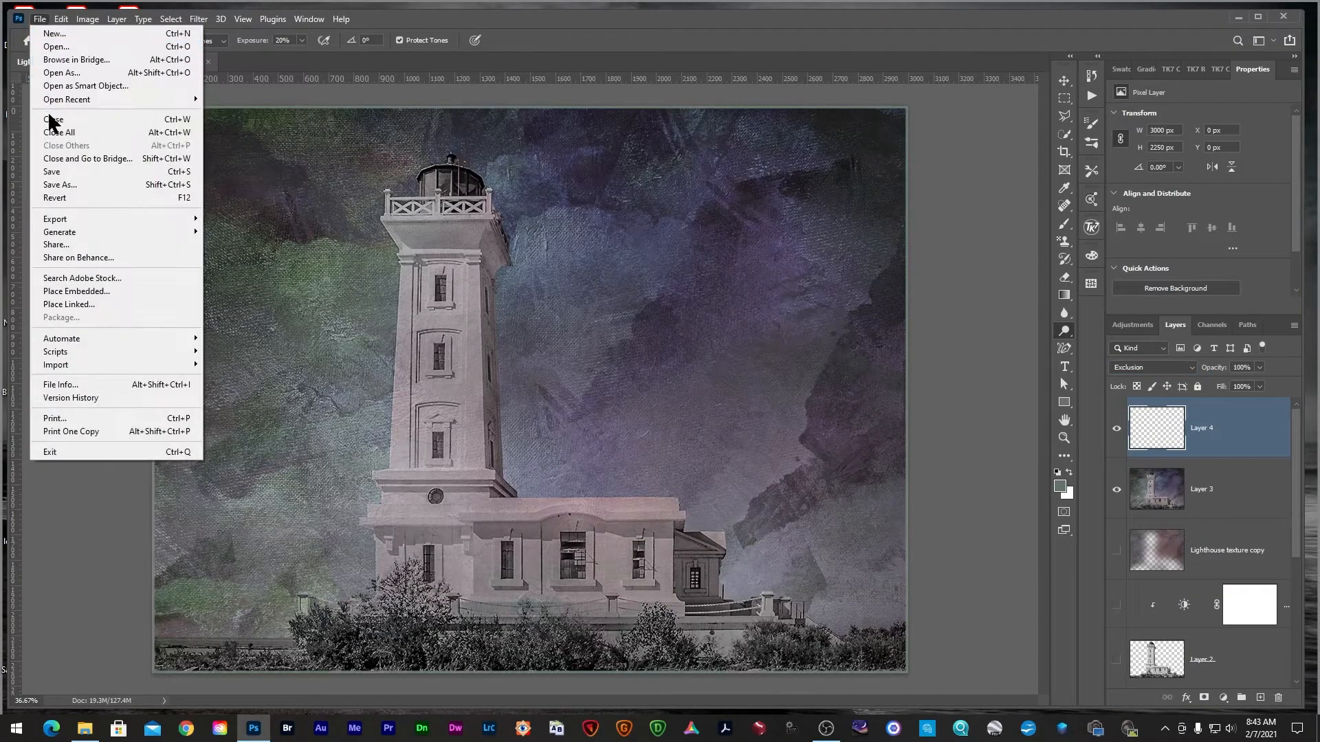
- Save the layered document as "Lighthouse painterly.psd" in the Texture session SMCC folder with Maximize Compatibility on
left_click(58, 185)
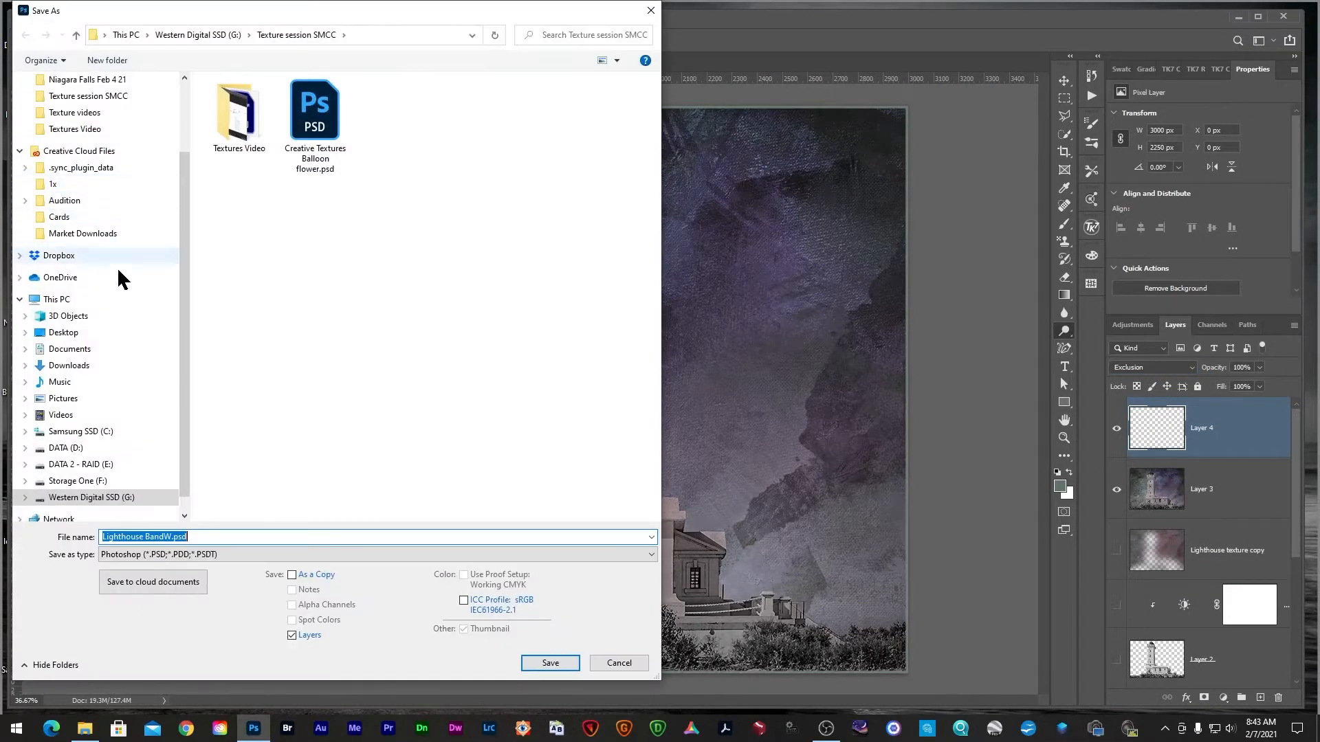
left_click(149, 537)
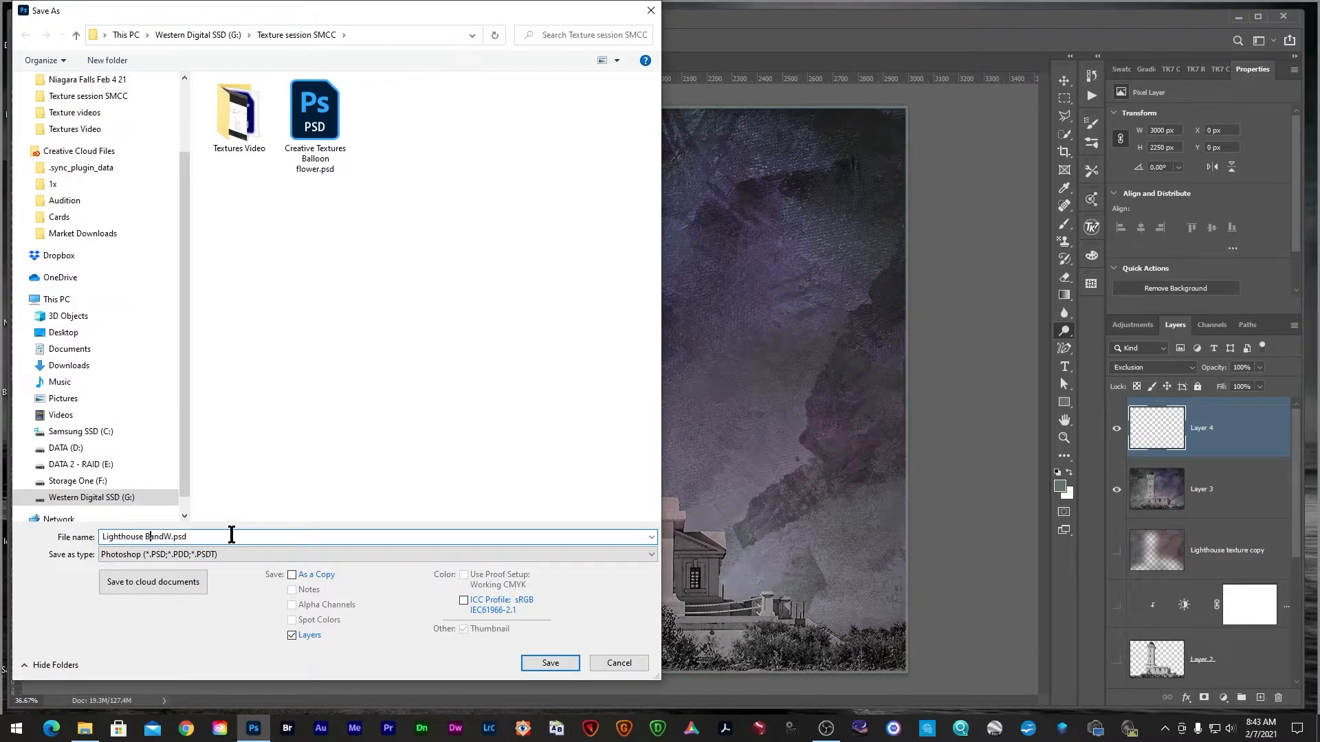
key("Delete")
key("Delete")
key("Delete")
key("Delete")
key("Delete")
type("painterly")
left_click(543, 661)
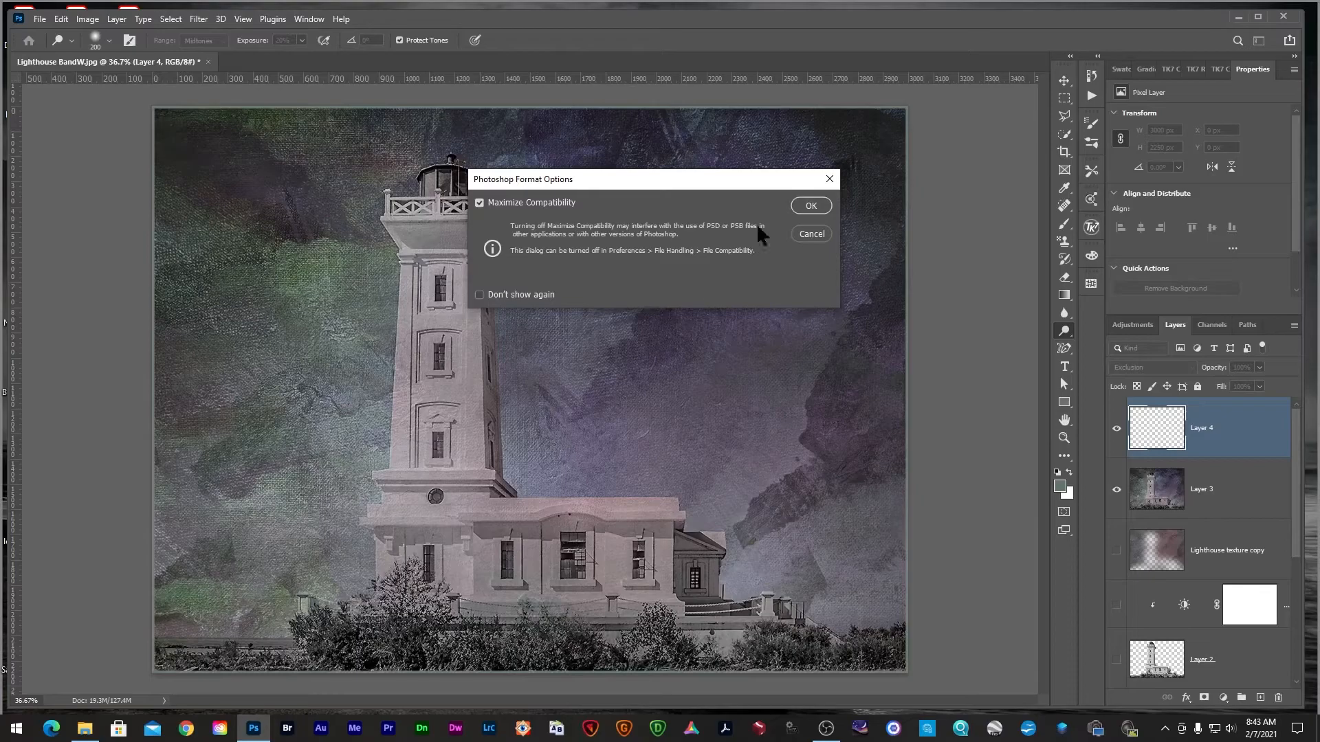
left_click(799, 204)
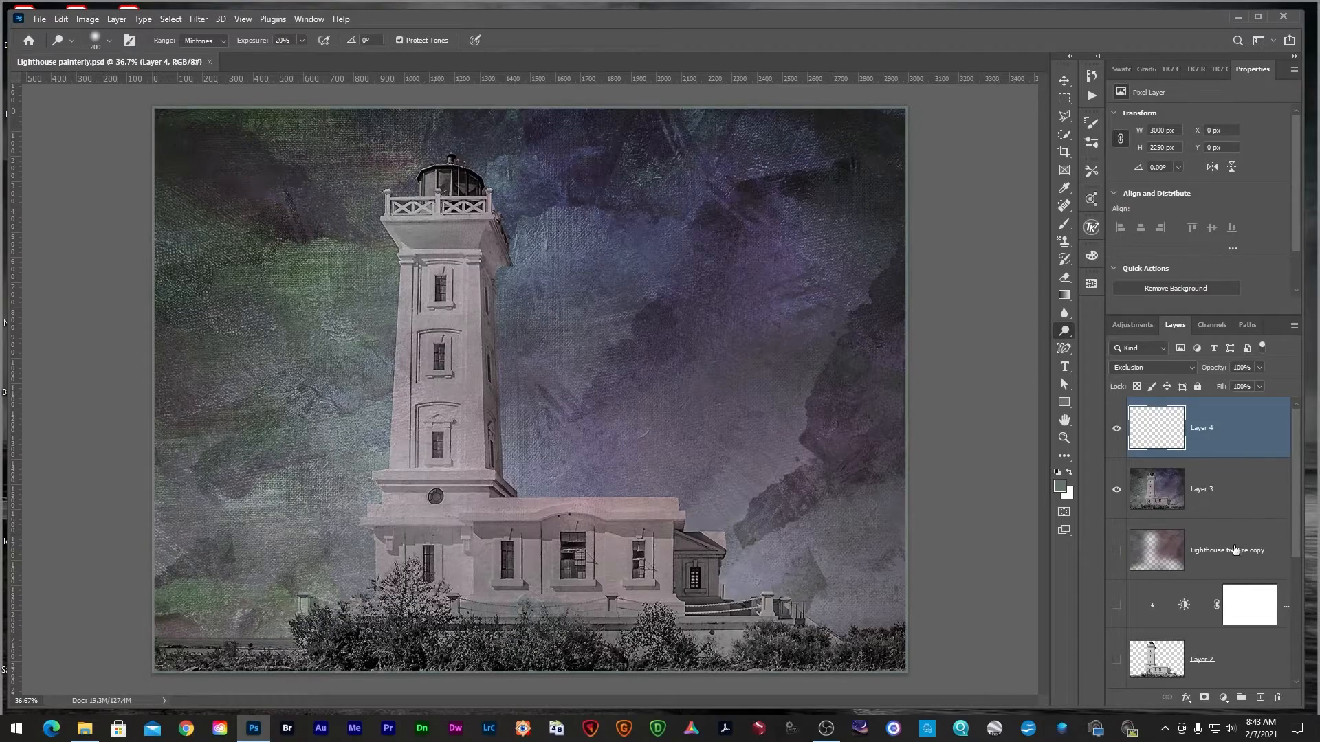
- Delete all hidden layers below the stamped lighthouse layer, and flatten the image
left_click(1207, 558)
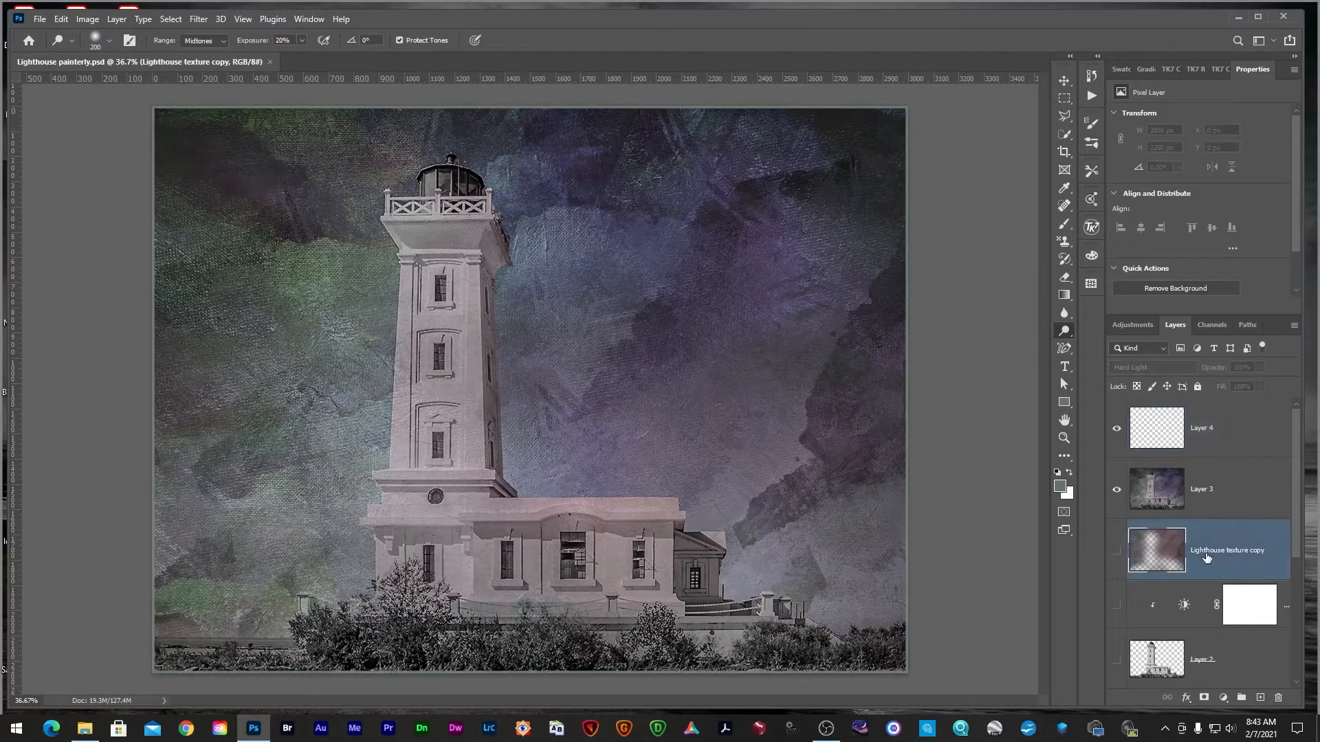
key("Delete")
key("Delete")
key("Delete")
key("Delete")
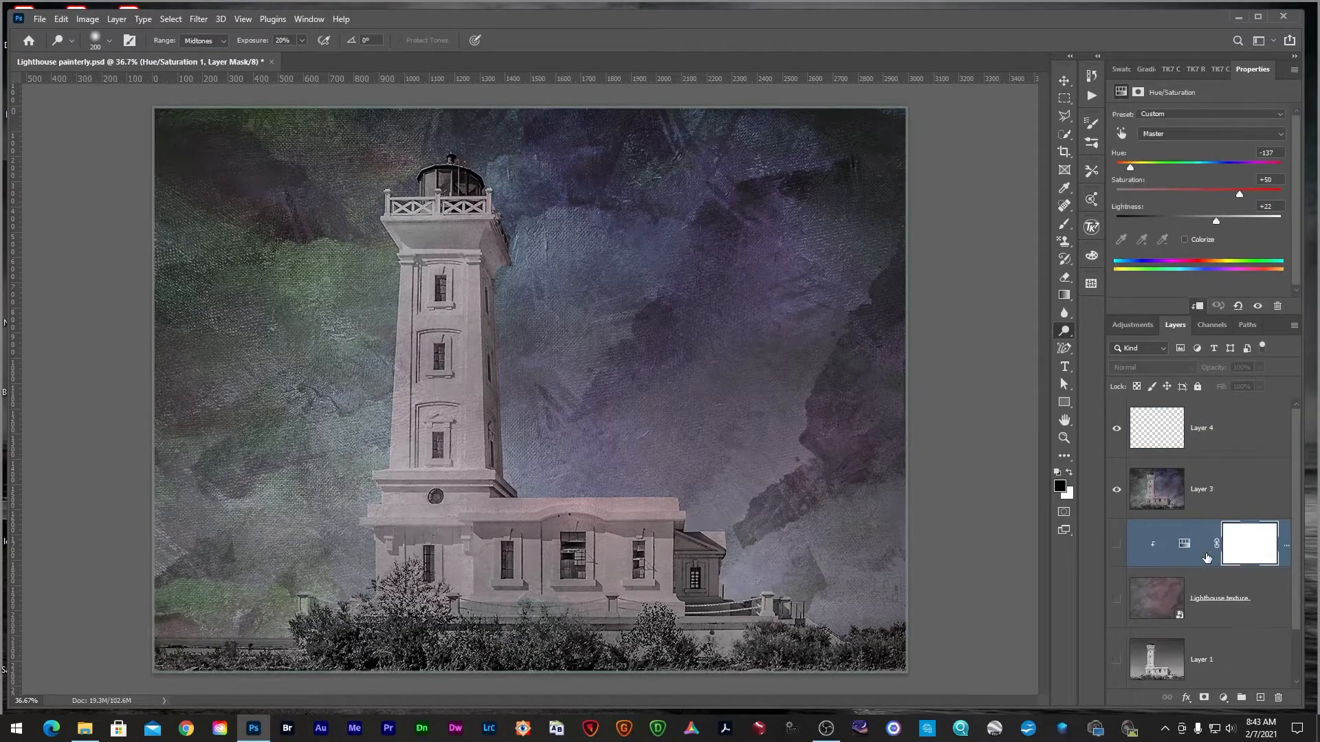
key("Delete")
key("Delete")
key("Delete")
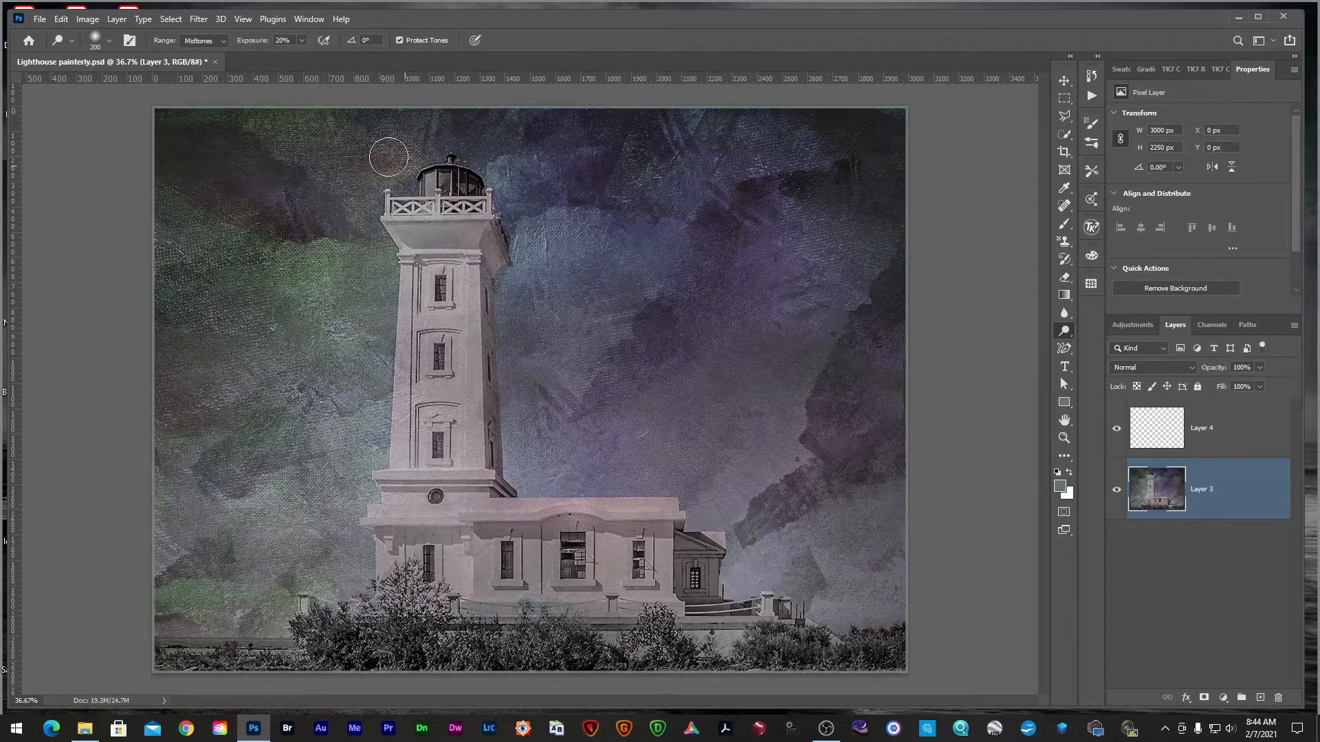
left_click(116, 18)
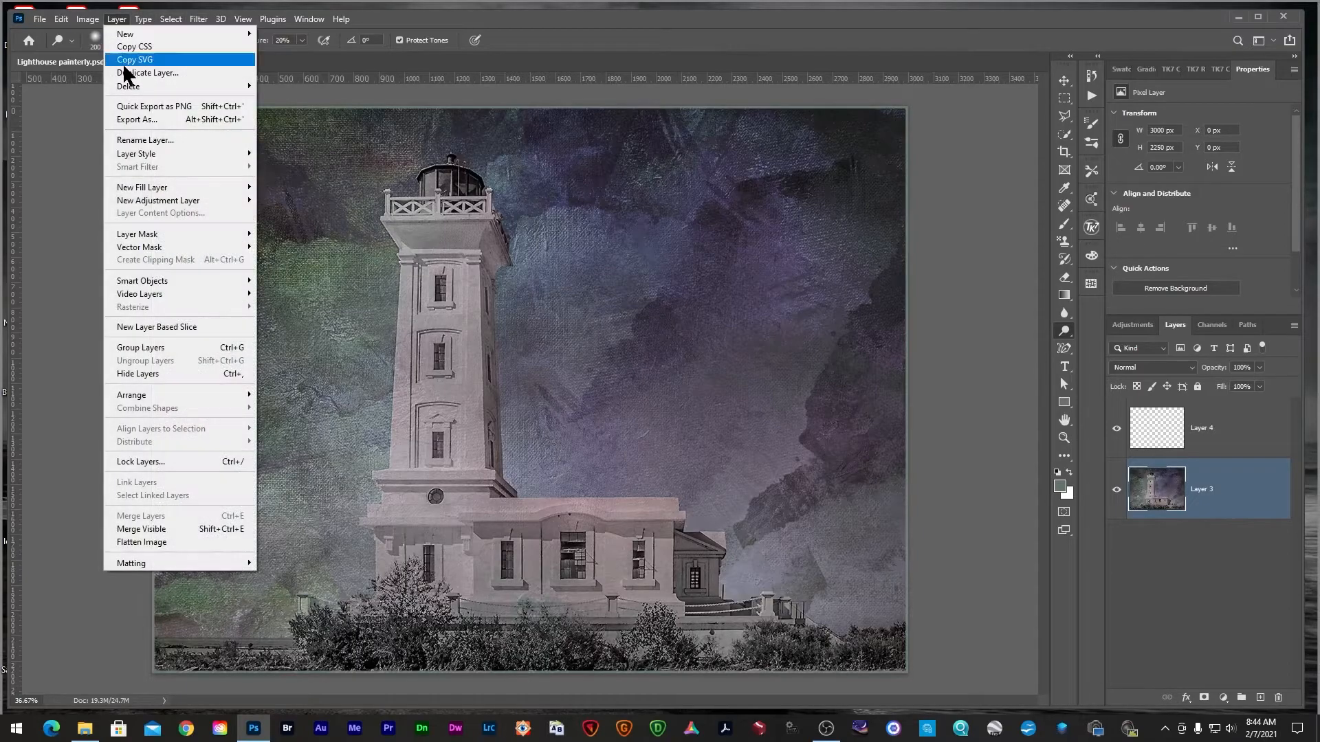
left_click(146, 542)
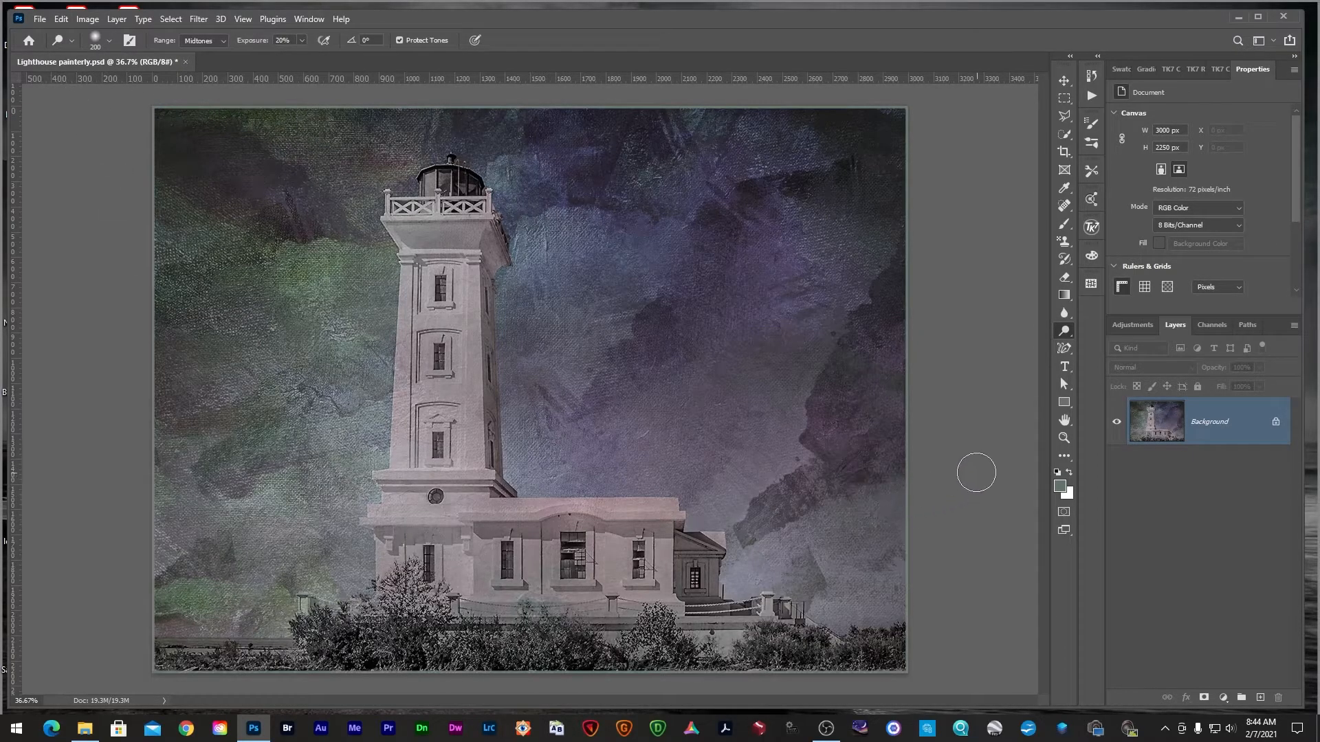
- Export the flattened lighthouse as "Lighthouse painterly.jpg" in the Texture session SMCC folder, with the image height set to 1080 px
key("ctrl+shift+alt+w")
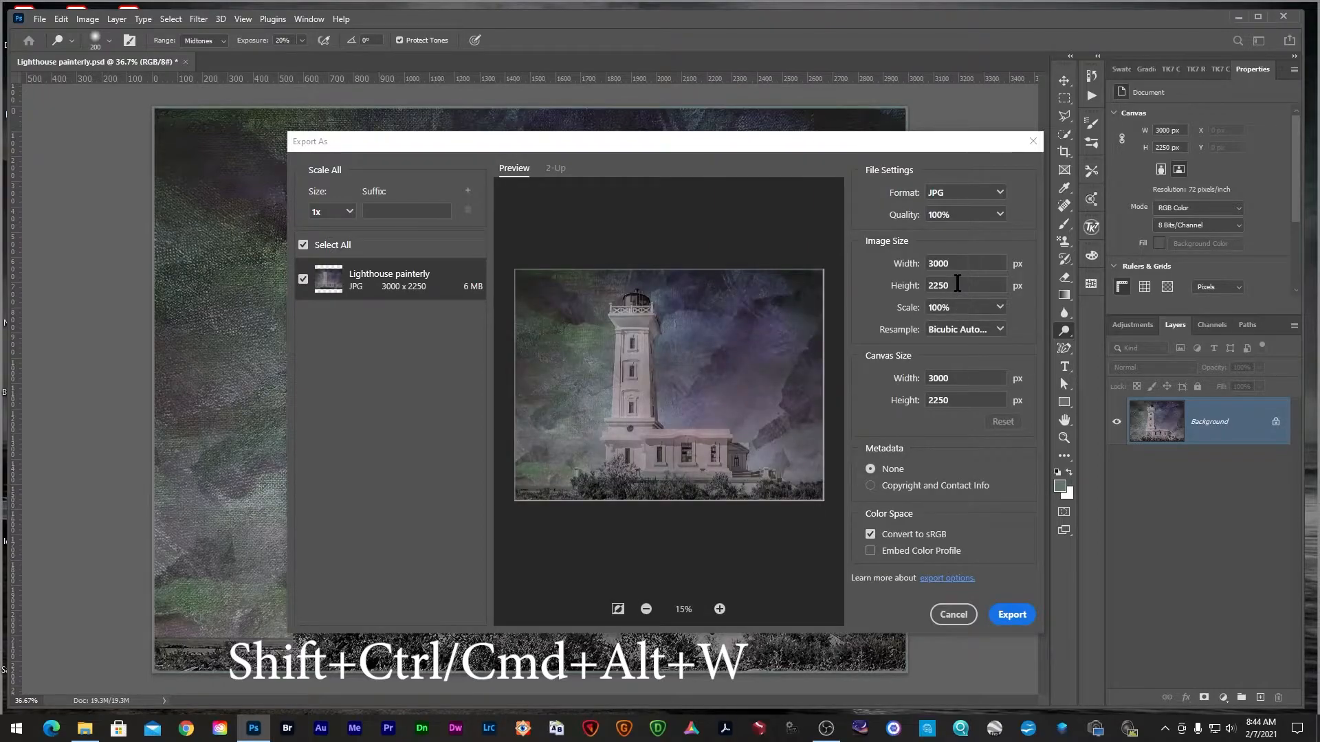
left_click_drag(957, 283, 925, 285)
type("1080")
key("Tab")
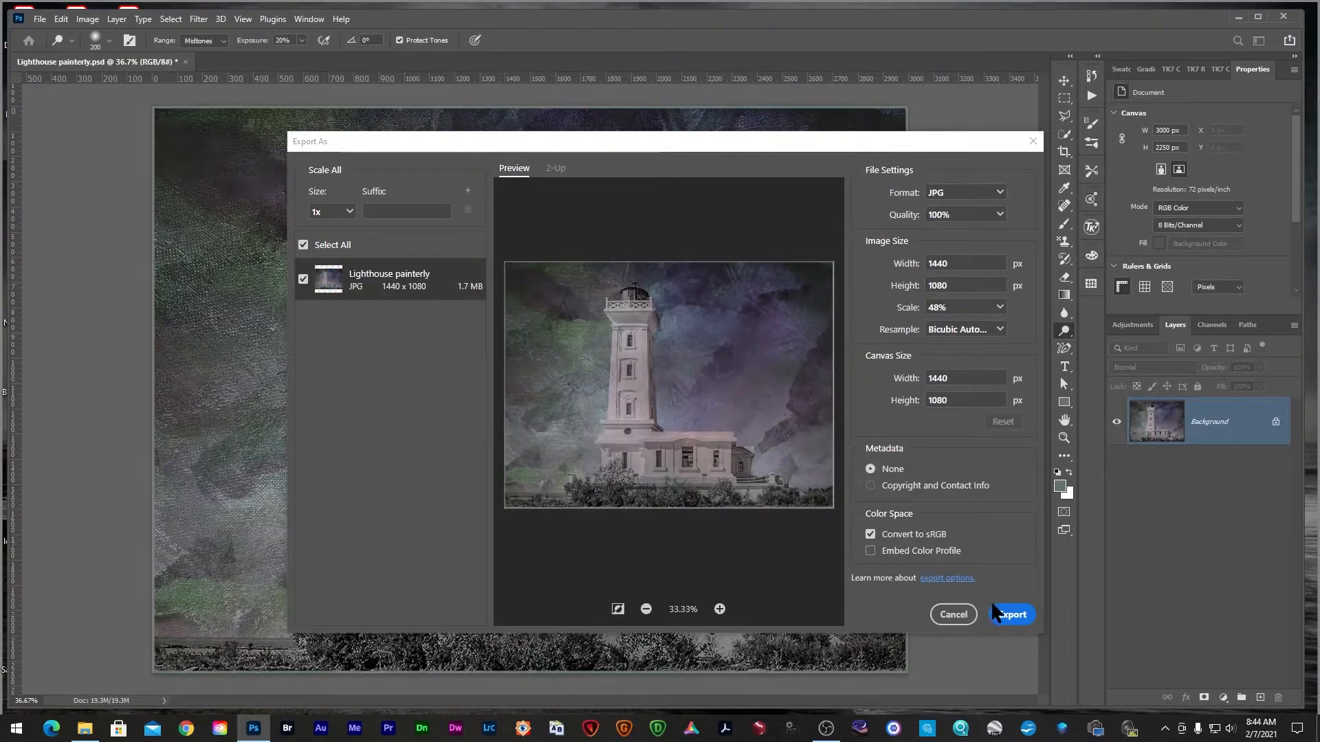
left_click(1013, 614)
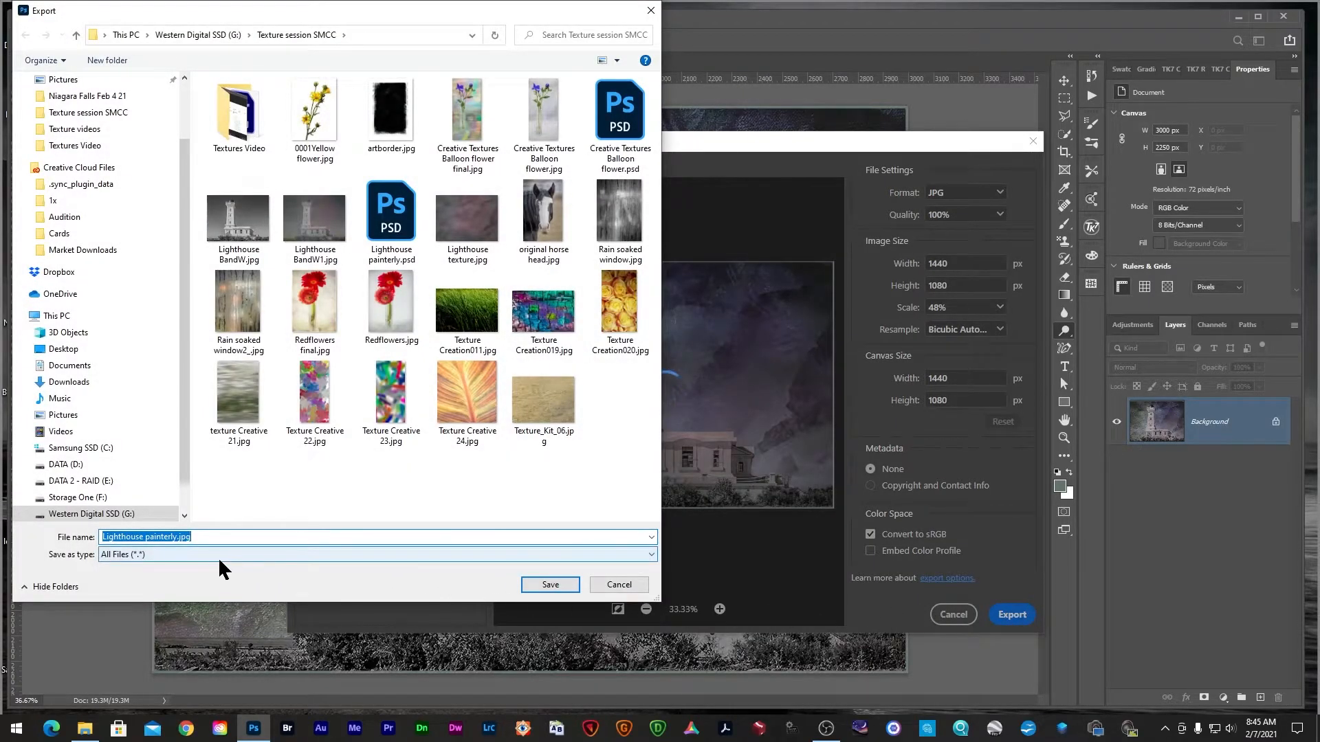
left_click(543, 579)
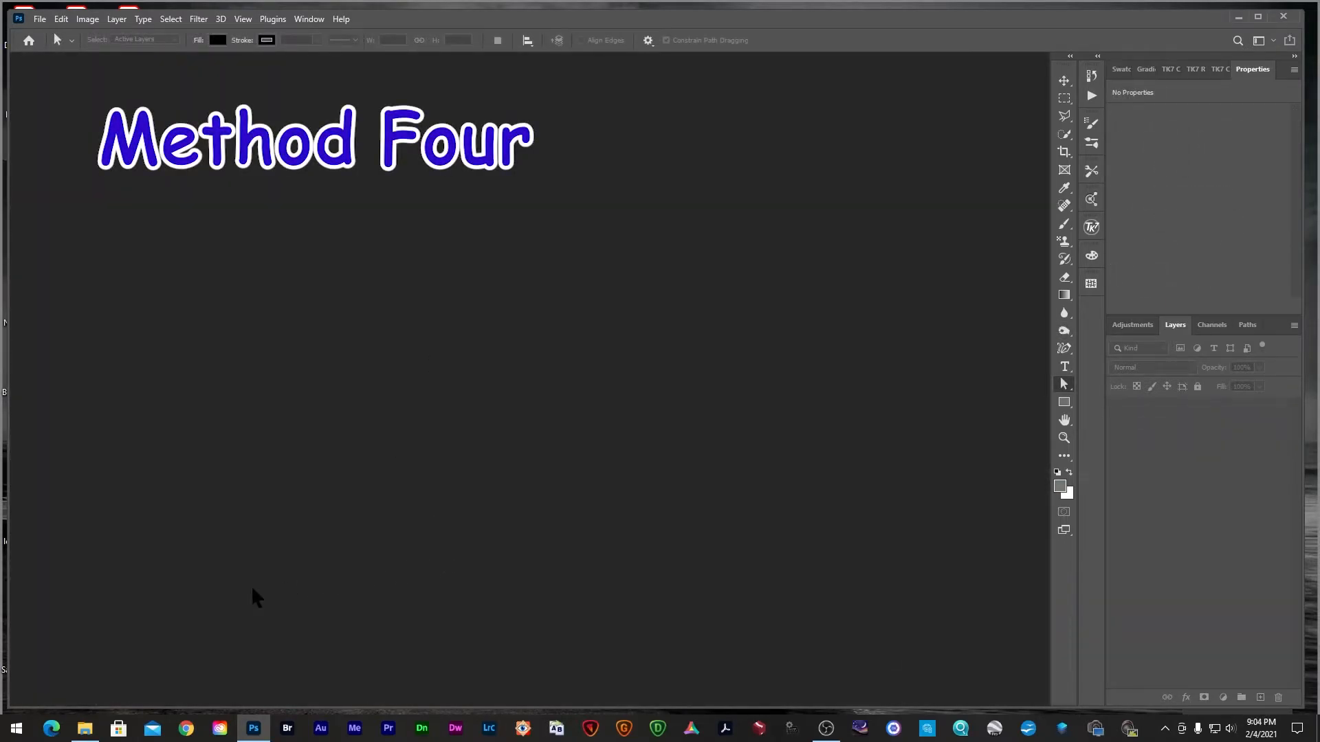
- Open Redflowers.jpg from the Texture session SMCC folder and duplicate its background layer
left_click(85, 728)
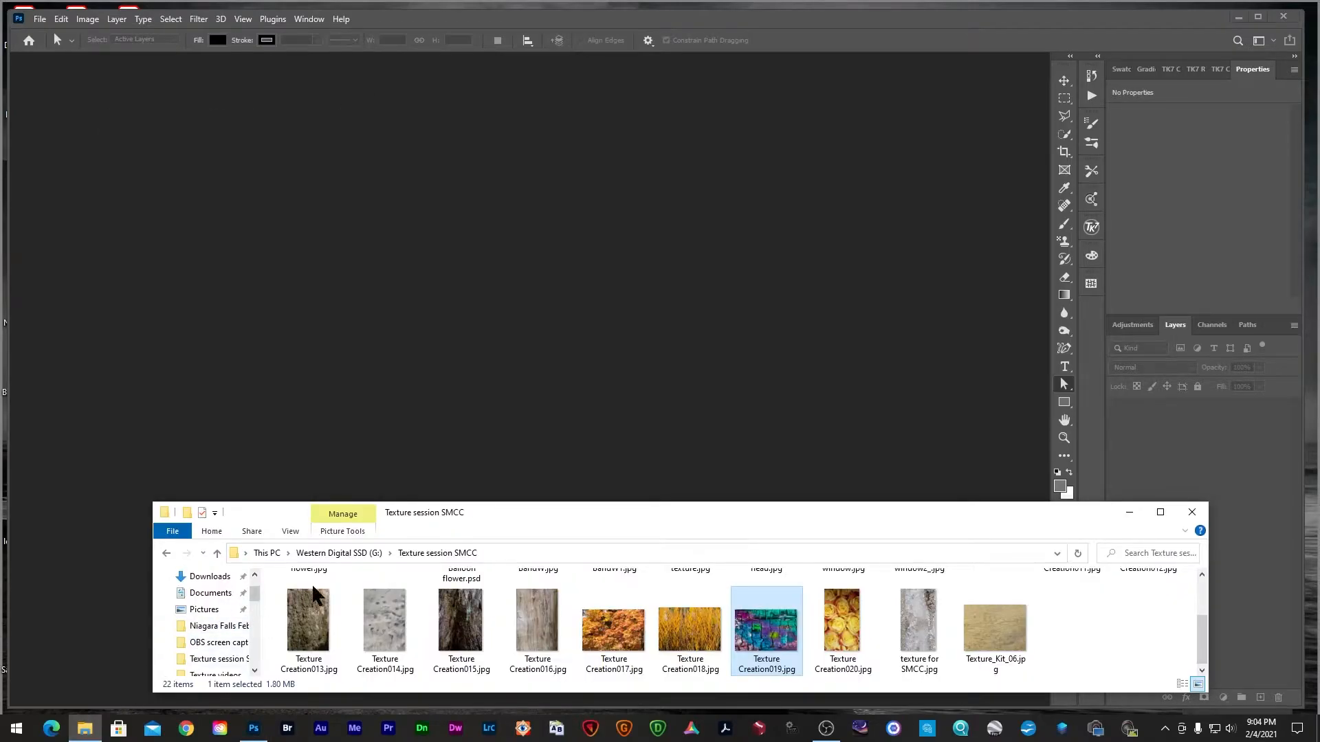
scroll(443, 598, "up", 2)
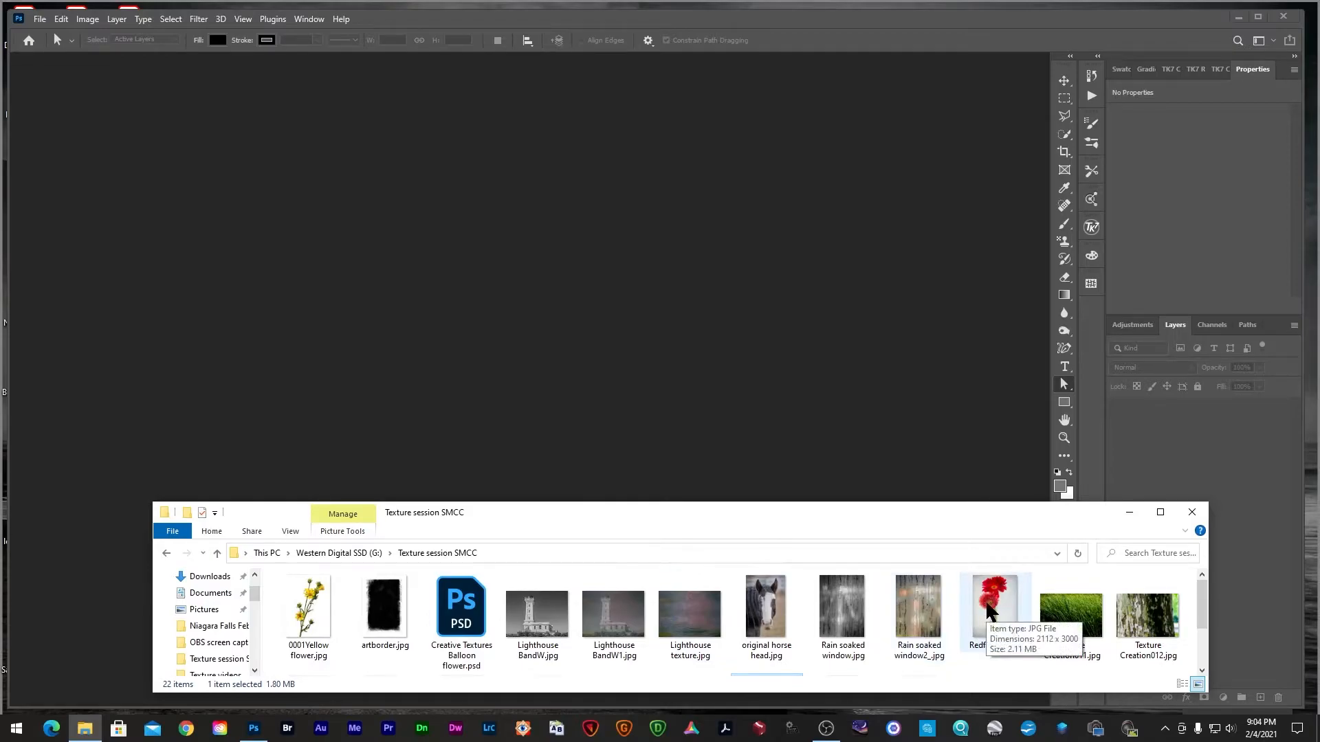
left_click_drag(1000, 618, 572, 372)
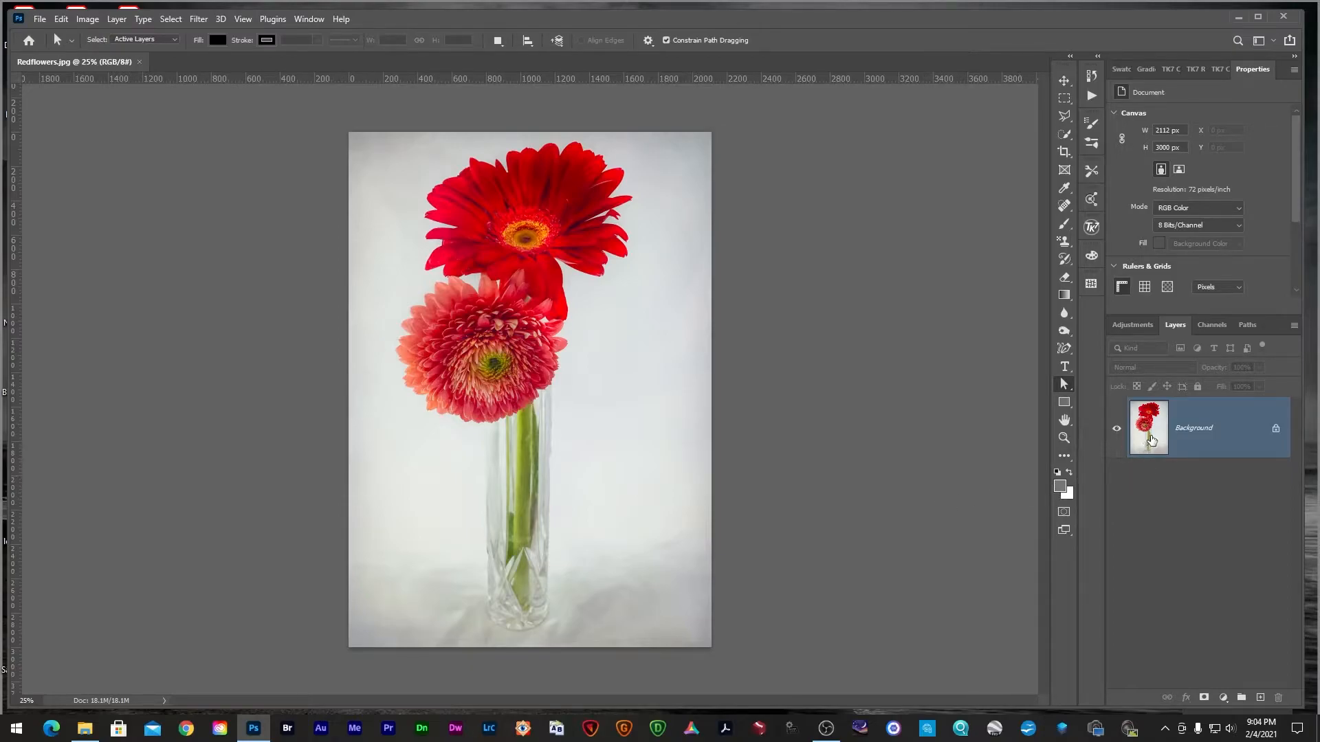
key("ctrl+j")
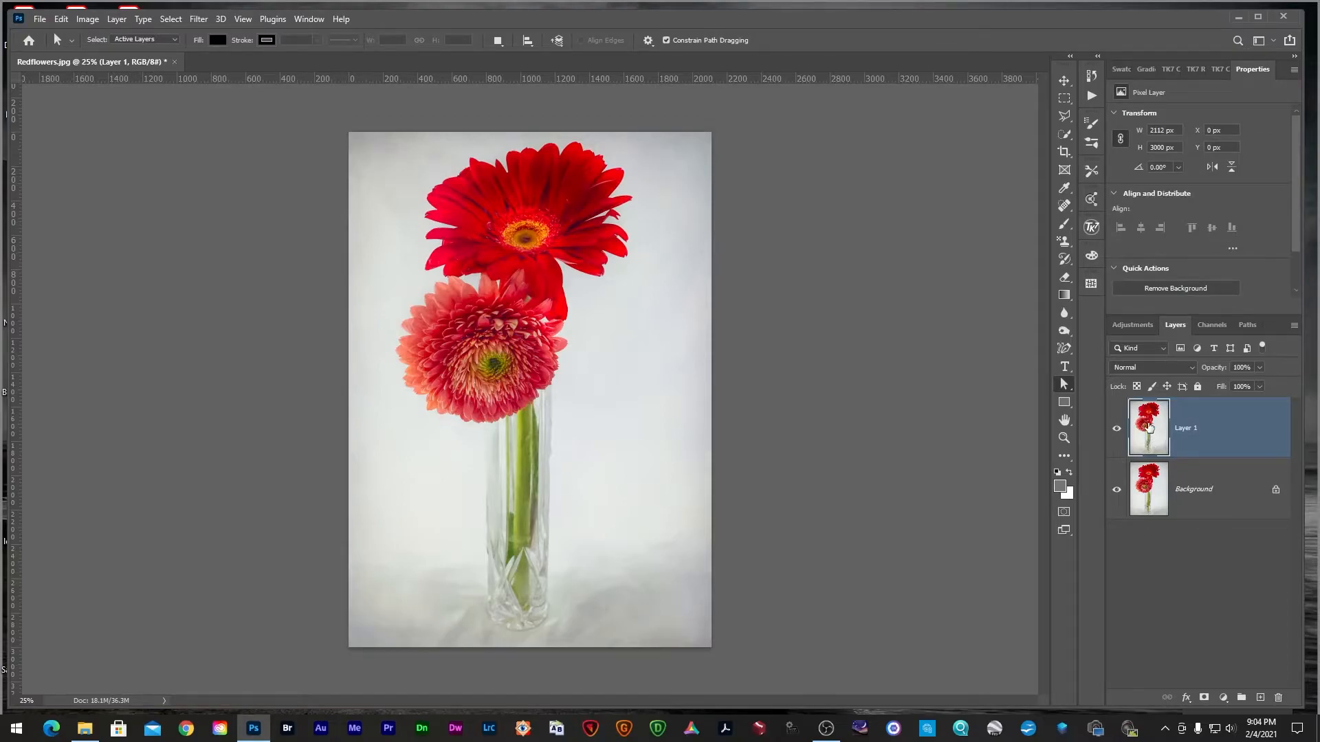
- Select the flowers and vase with Select Subject, including the missed area inside the vase, and copy the selection to a new layer
left_click(1065, 135)
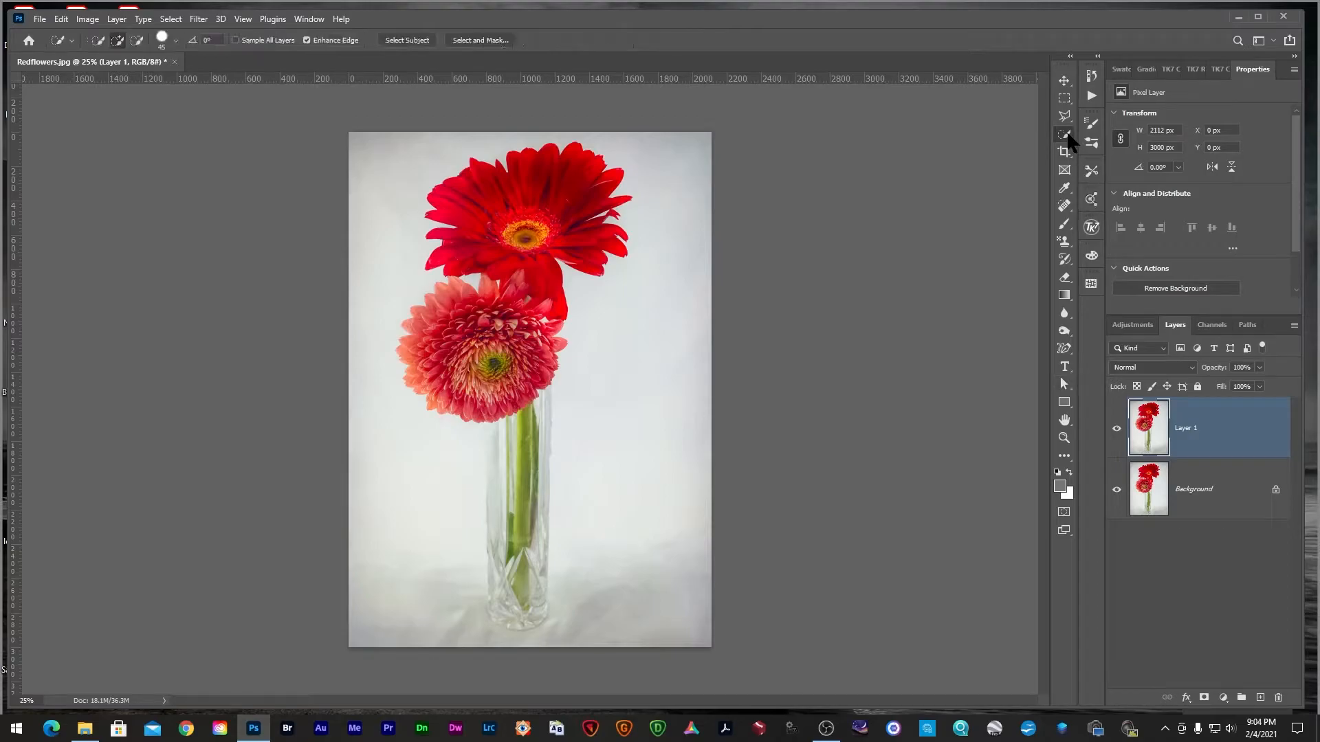
left_click(408, 41)
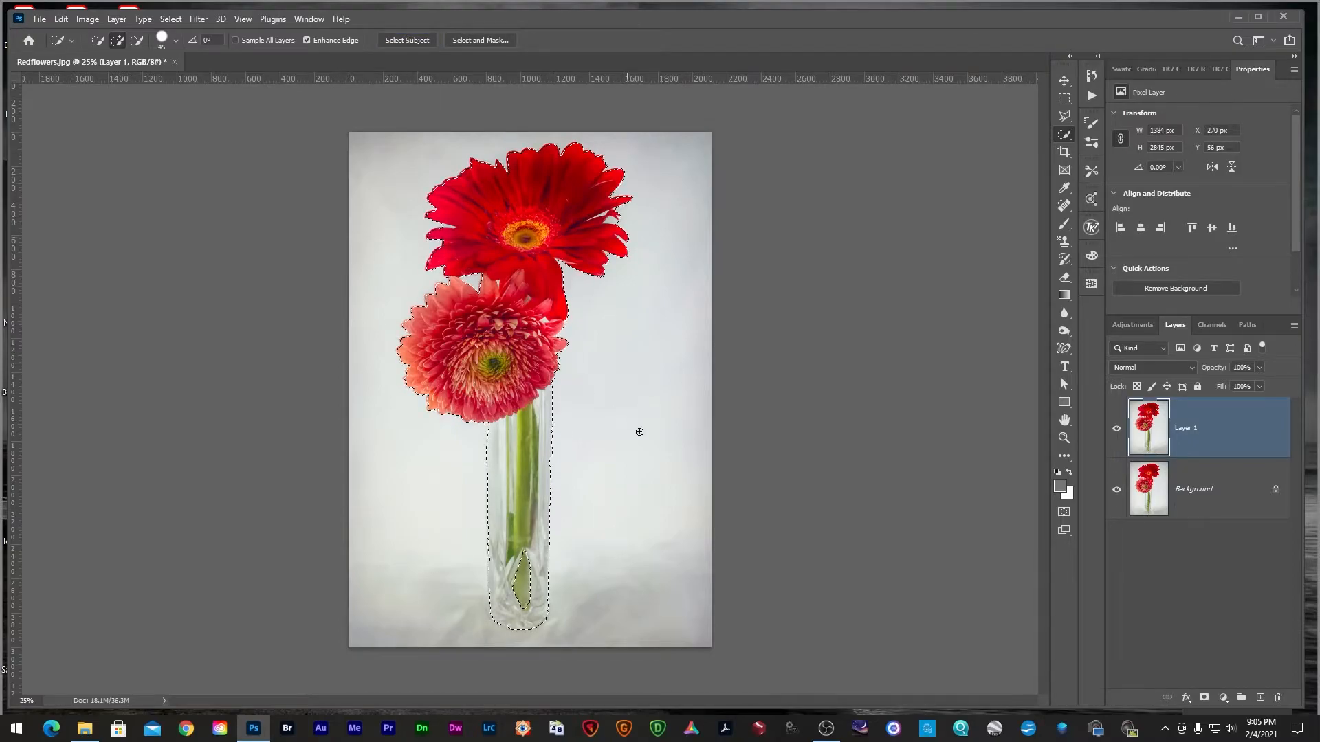
left_click(526, 547)
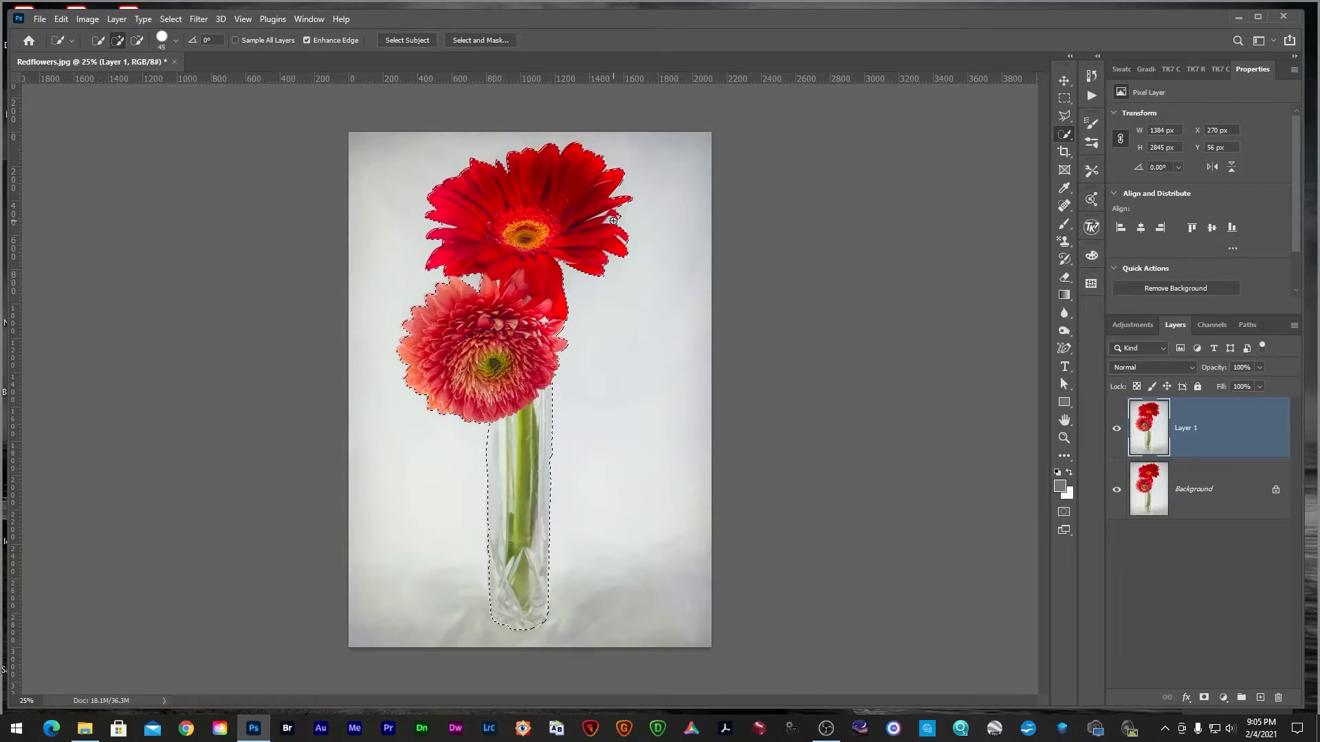
key("alt")
key("alt")
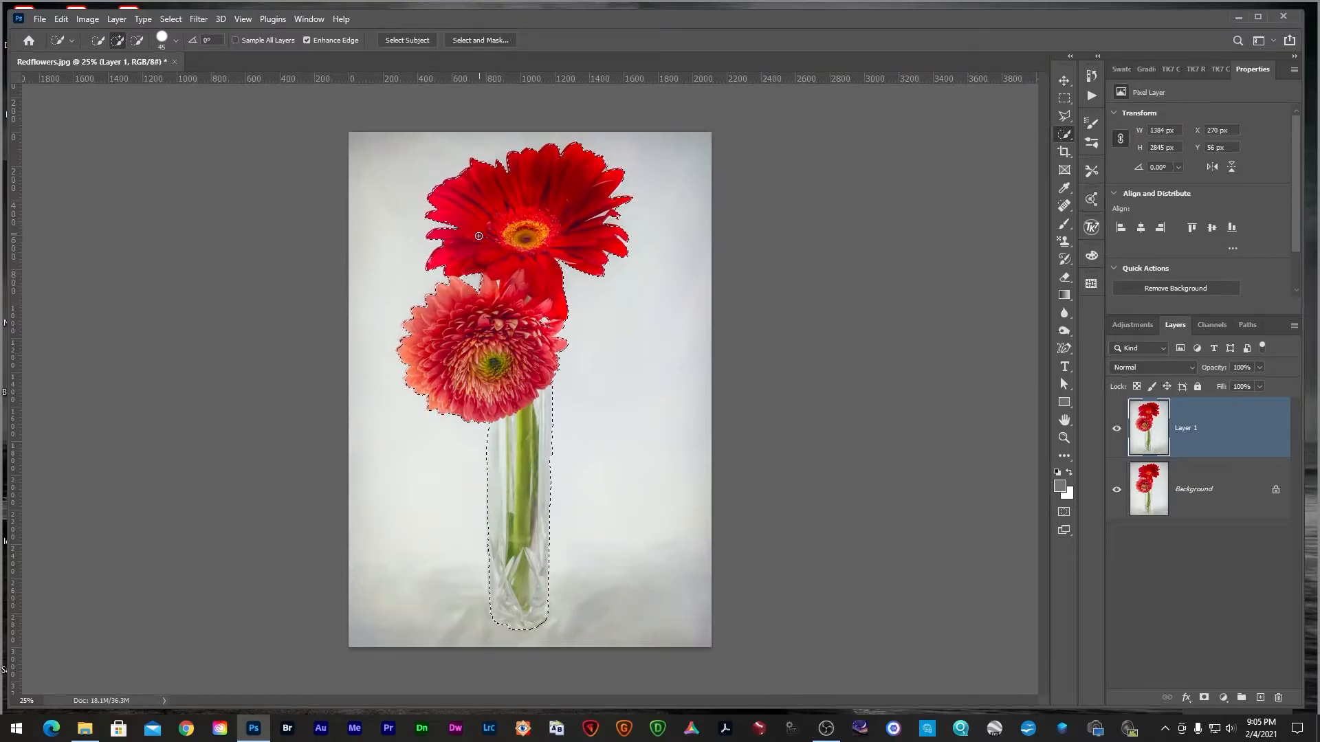
scroll(586, 247, "up", 2)
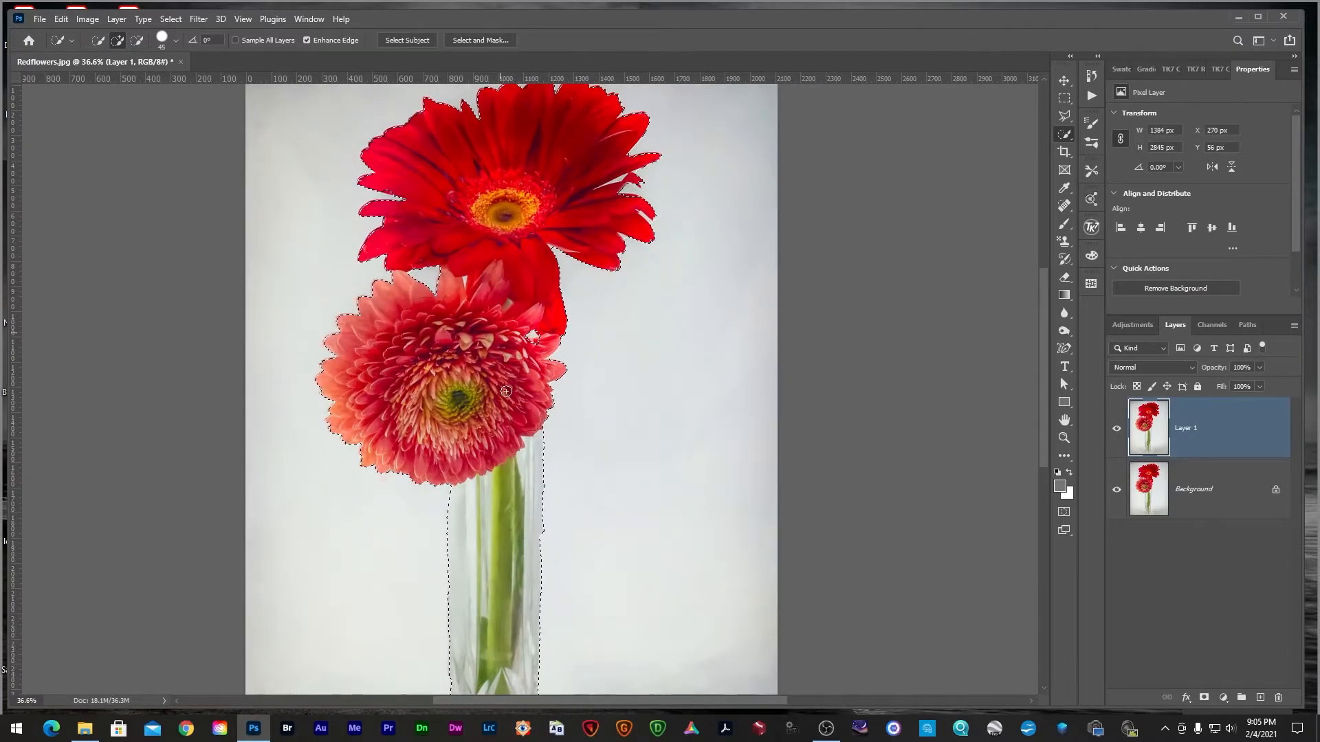
scroll(510, 445, "down", 1)
scroll(510, 444, "down", 1)
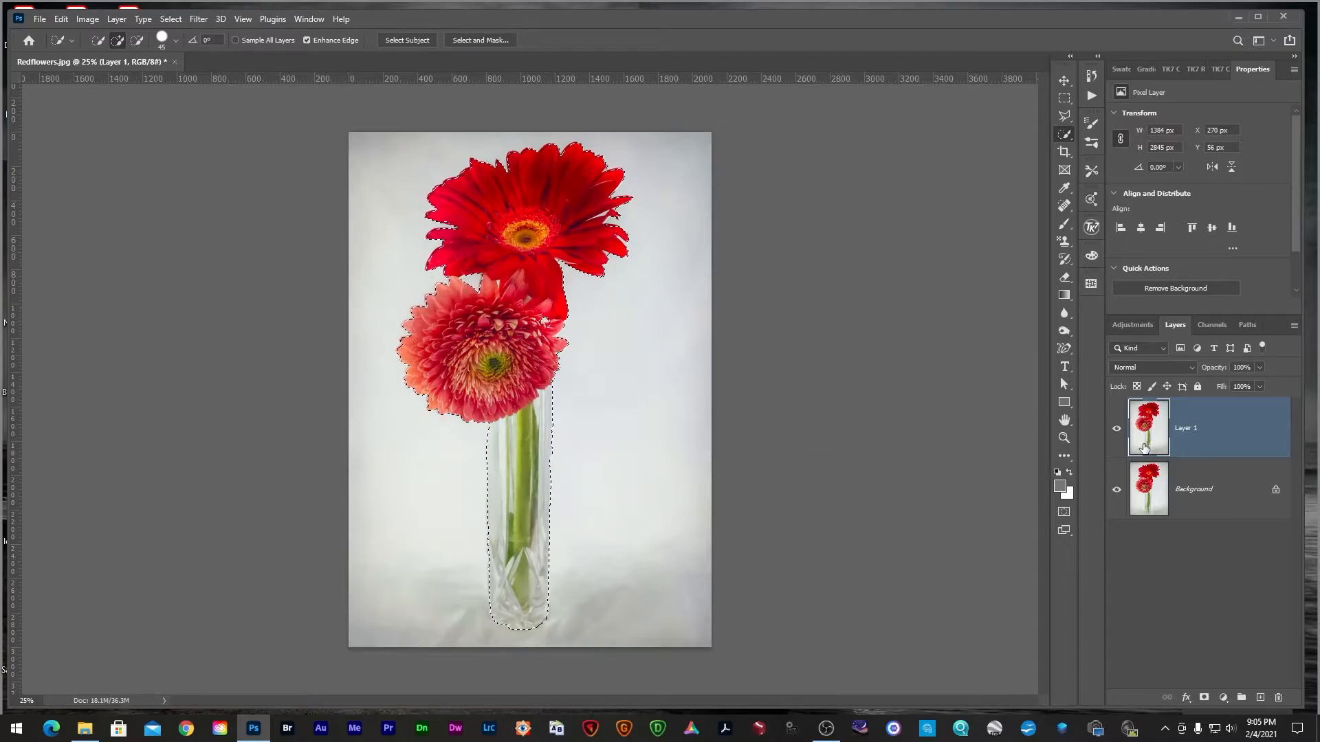
key("ctrl+j")
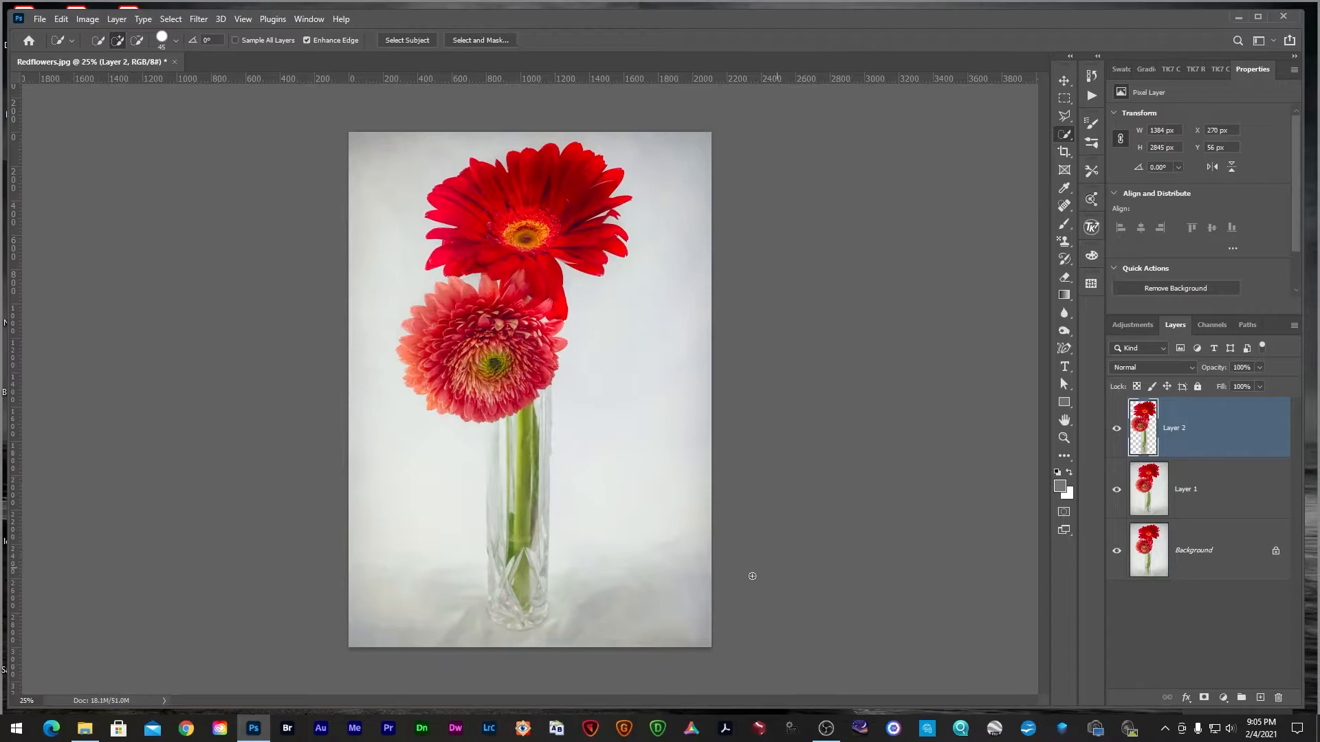
- Place Texture Creation011.jpg from the Texture session SMCC folder above the cut-out flowers
left_click(84, 729)
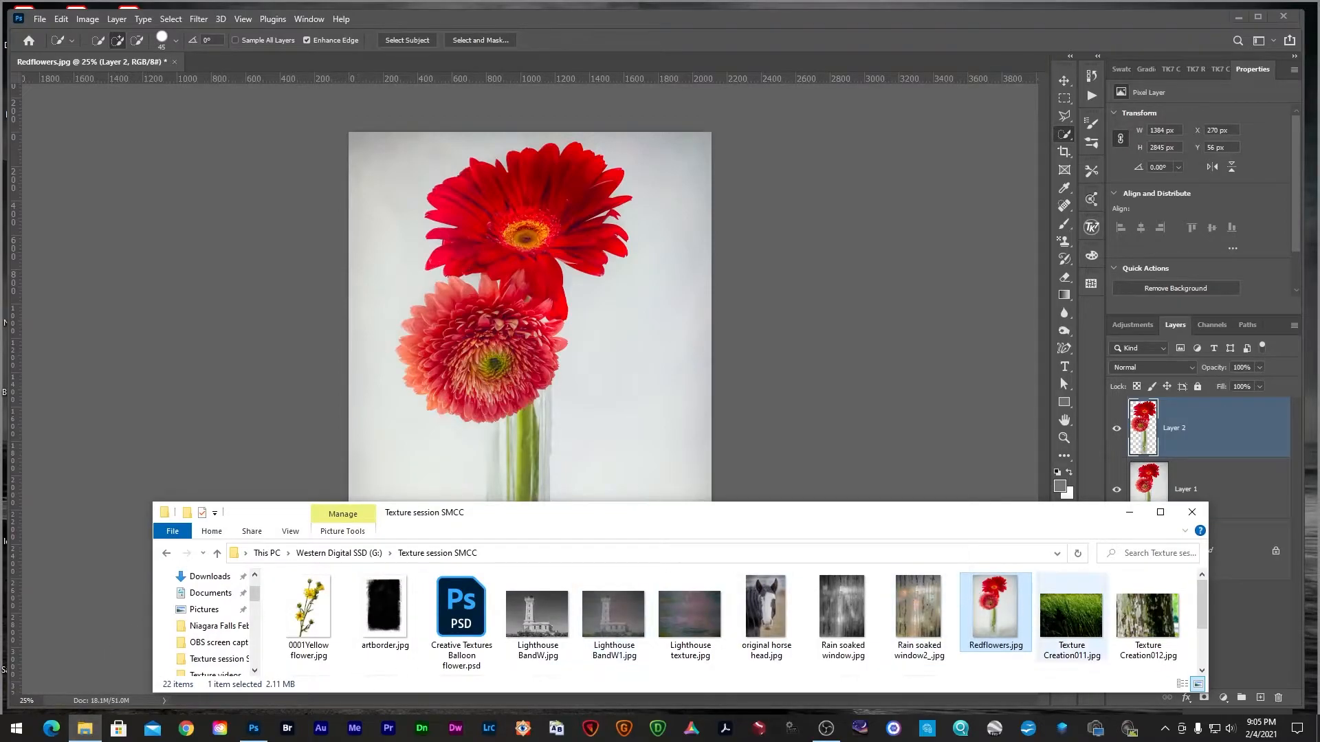
left_click(1071, 614)
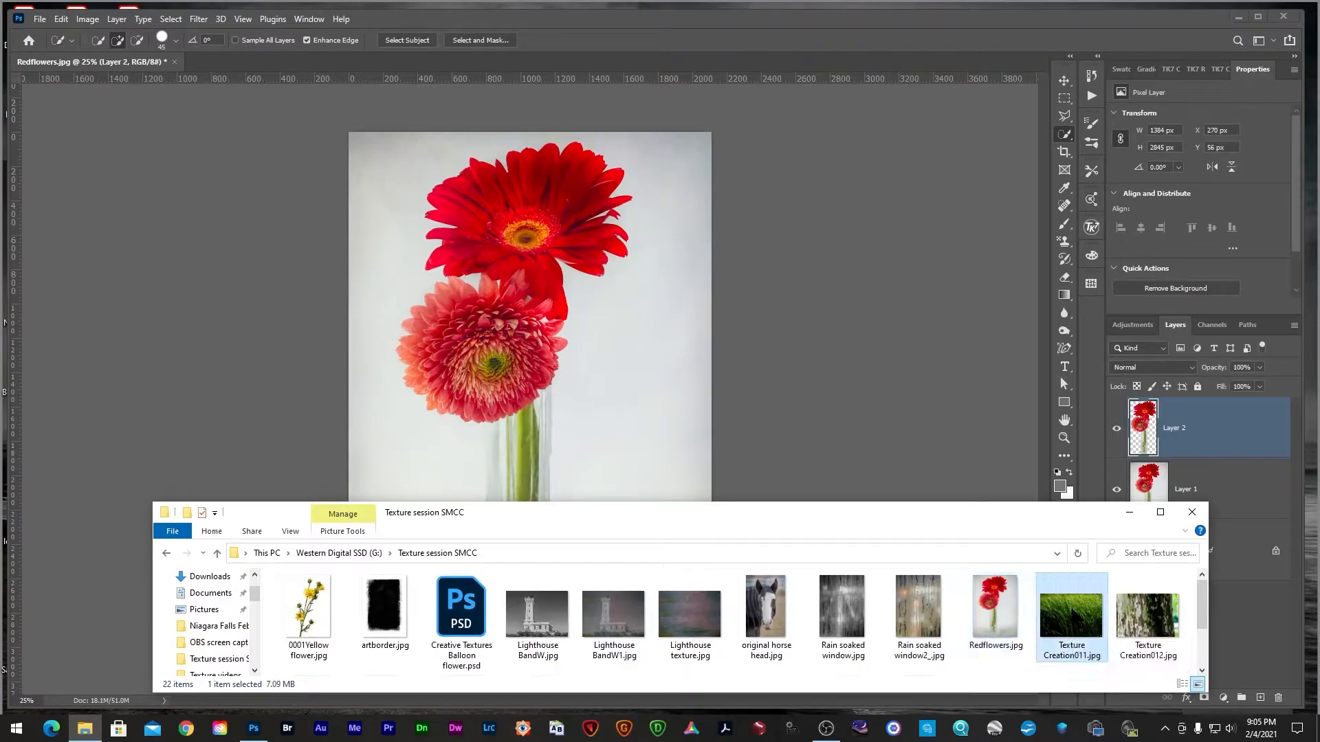
left_click_drag(1073, 616, 553, 405)
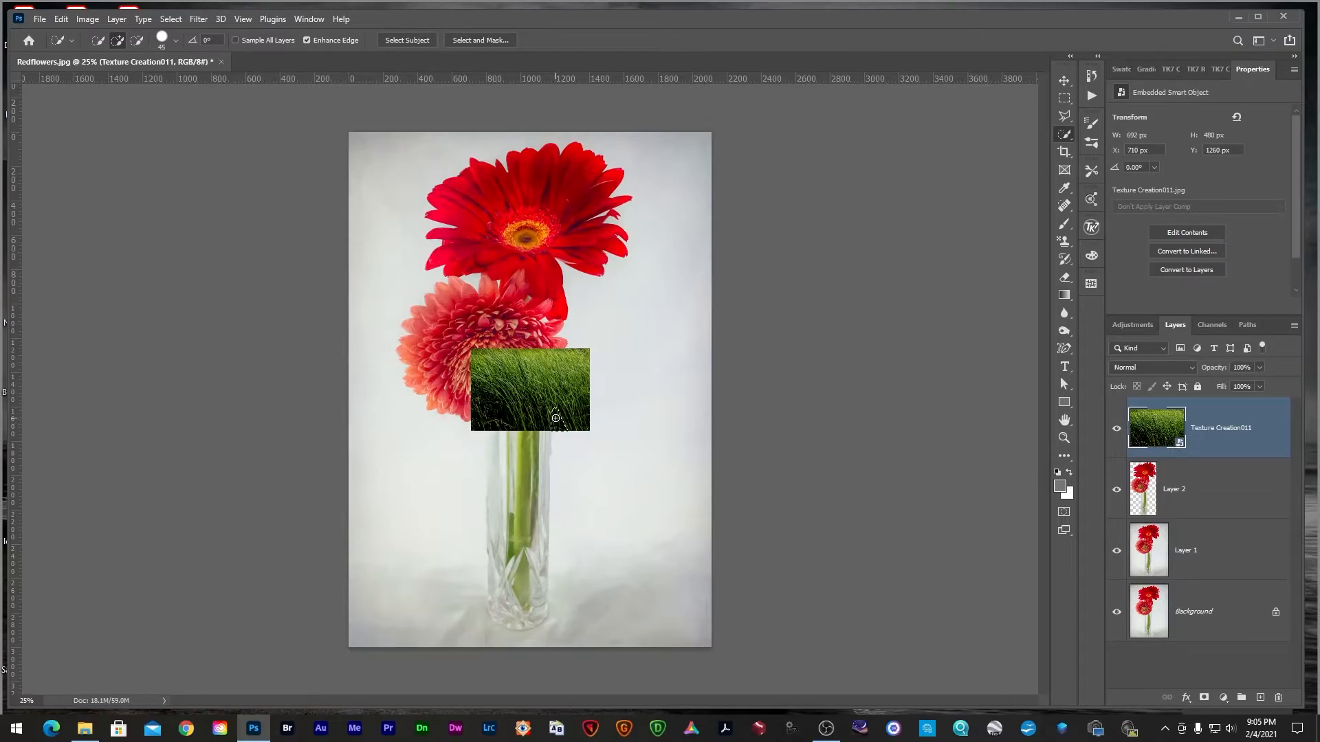
- Rotate the grass texture 90° clockwise and scale it to about 458% so it covers the whole canvas
key("v")
key("ctrl")
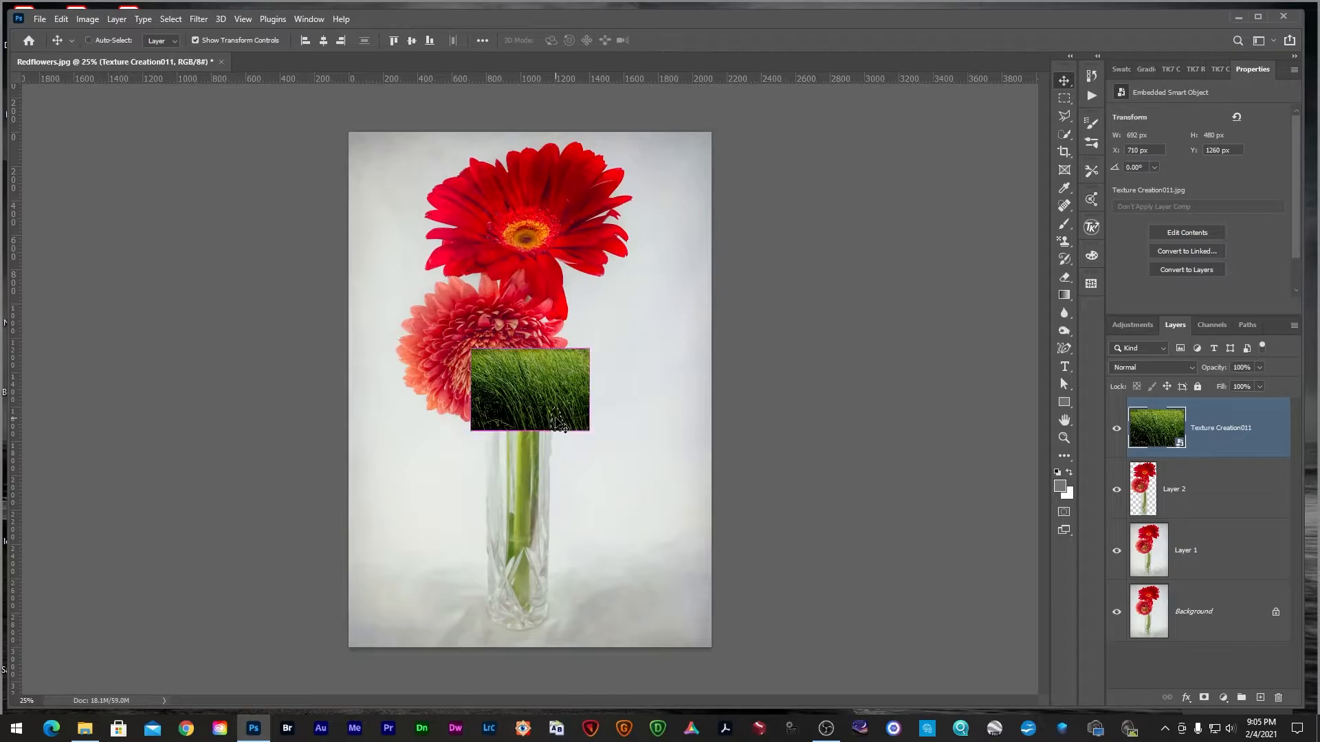
key("ctrl+d")
left_click(589, 430)
right_click(573, 404)
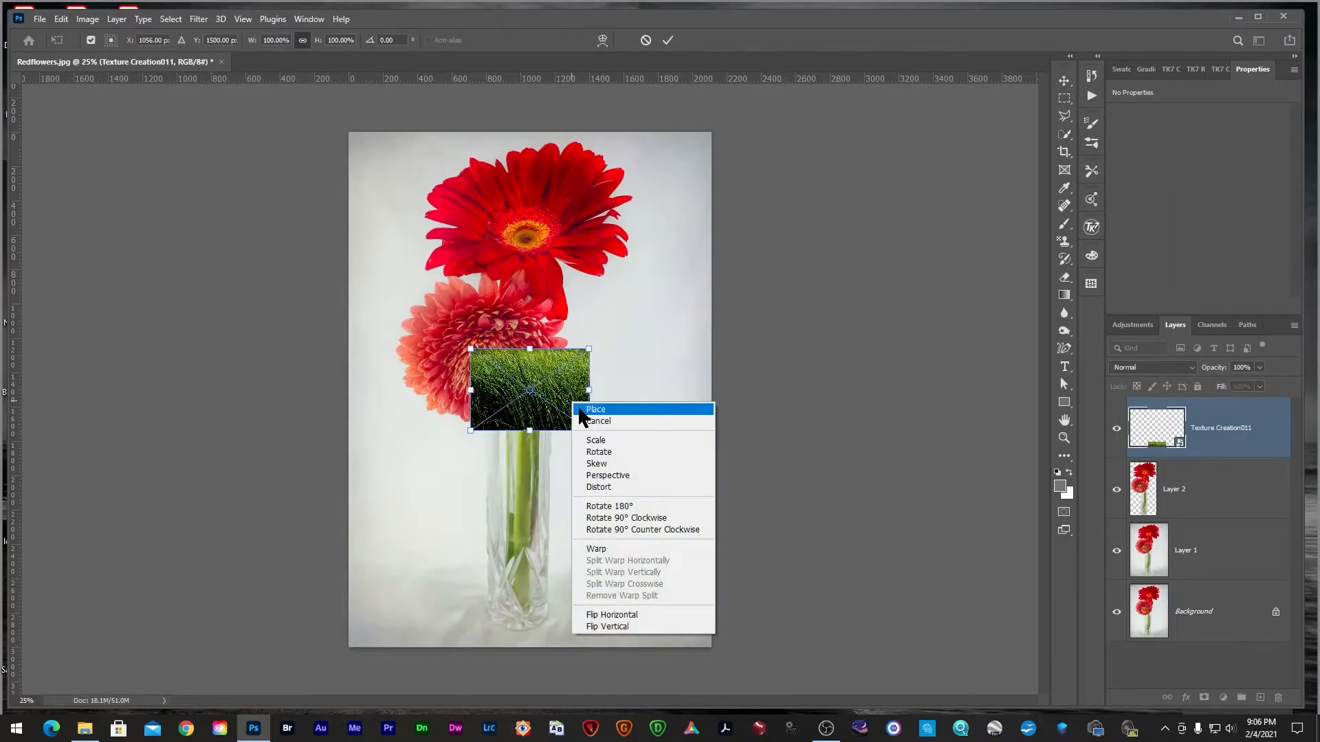
left_click(611, 516)
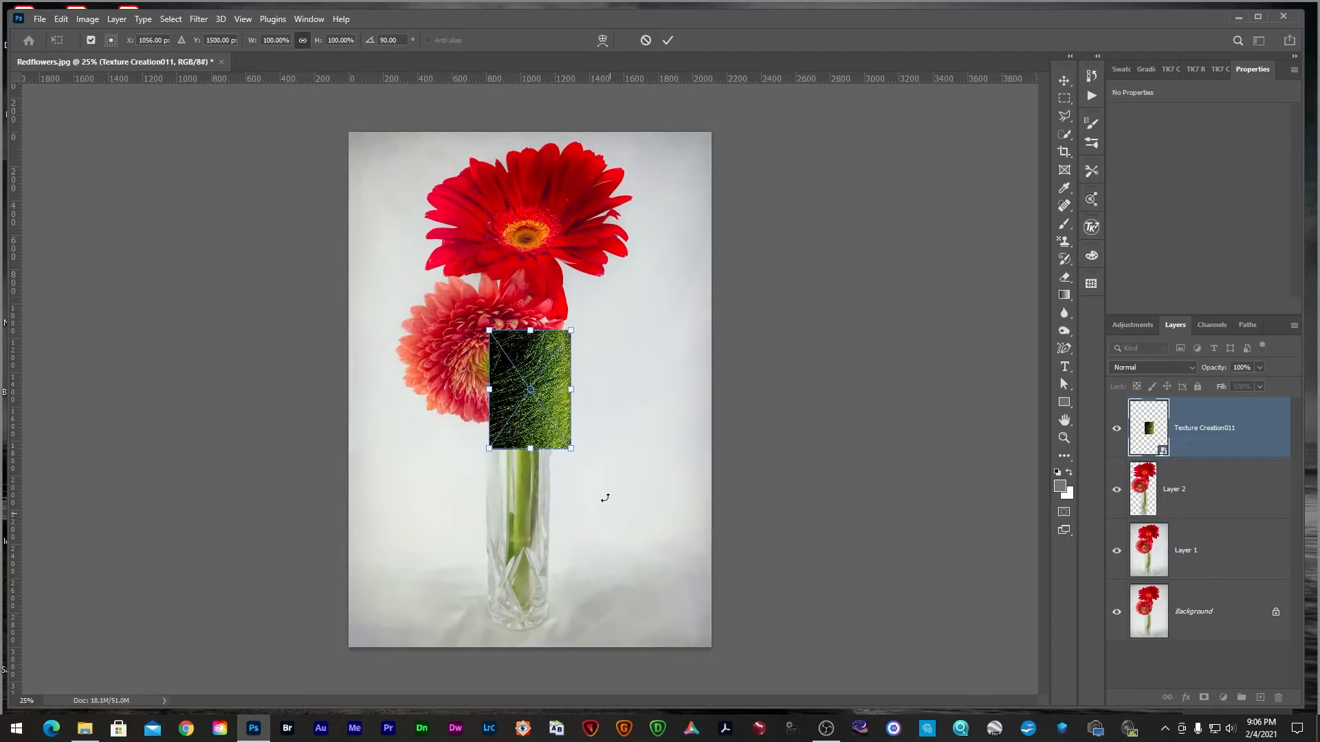
left_click_drag(571, 449, 731, 654)
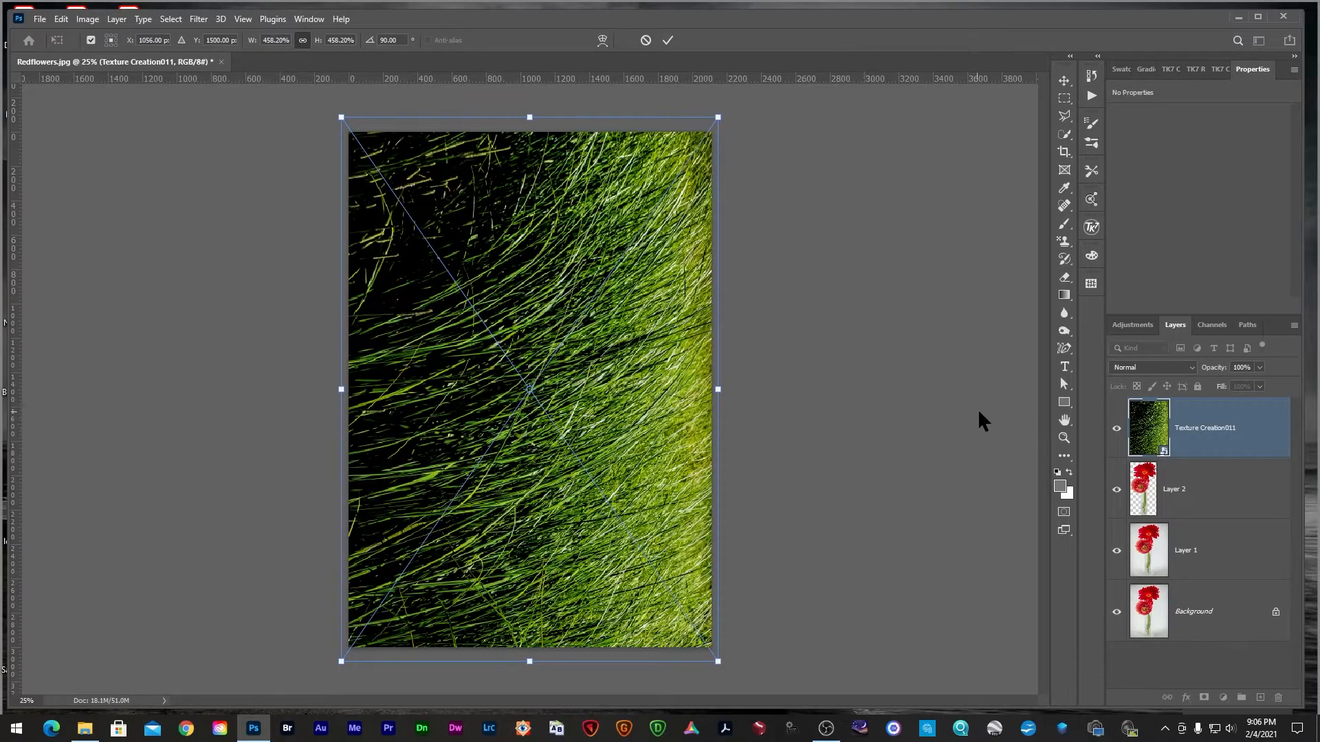
left_click(1063, 390)
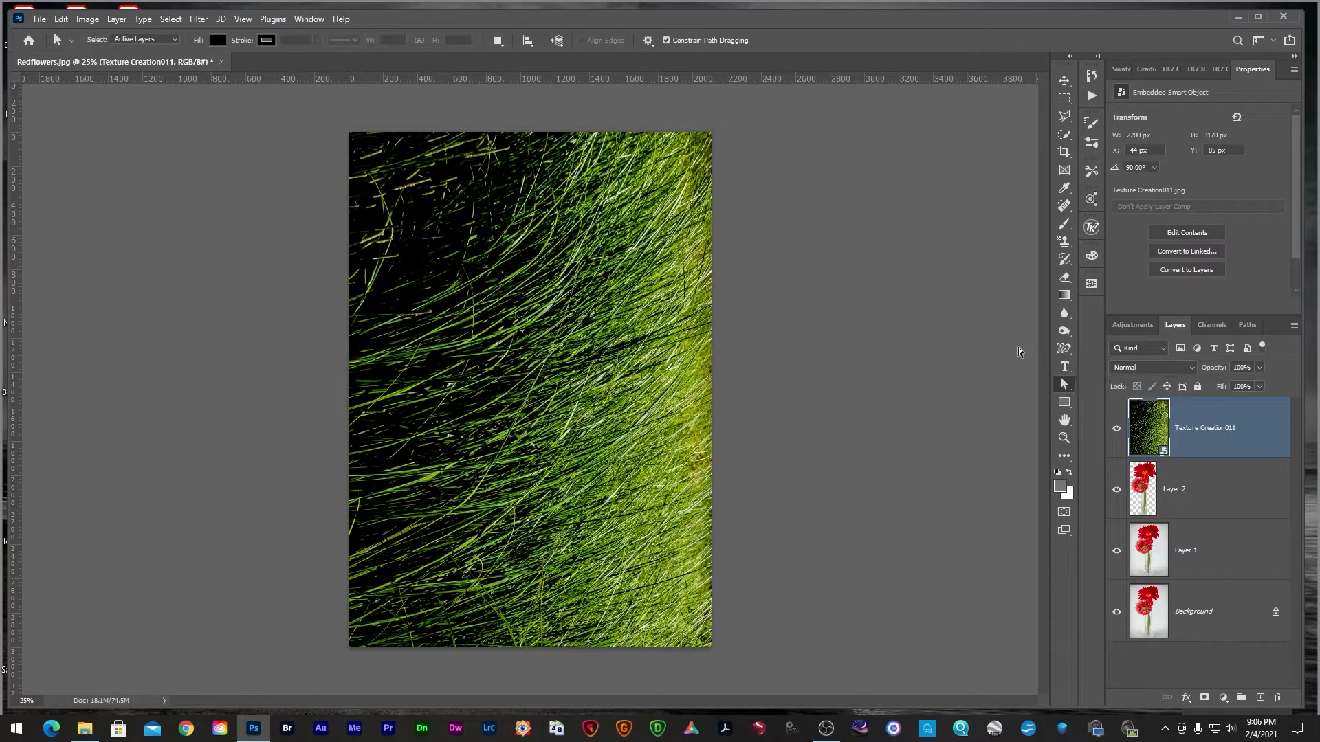
- Try the grass texture in Multiply, lower its opacity to 64%, and switch its blend mode to Luminosity
left_click(1184, 369)
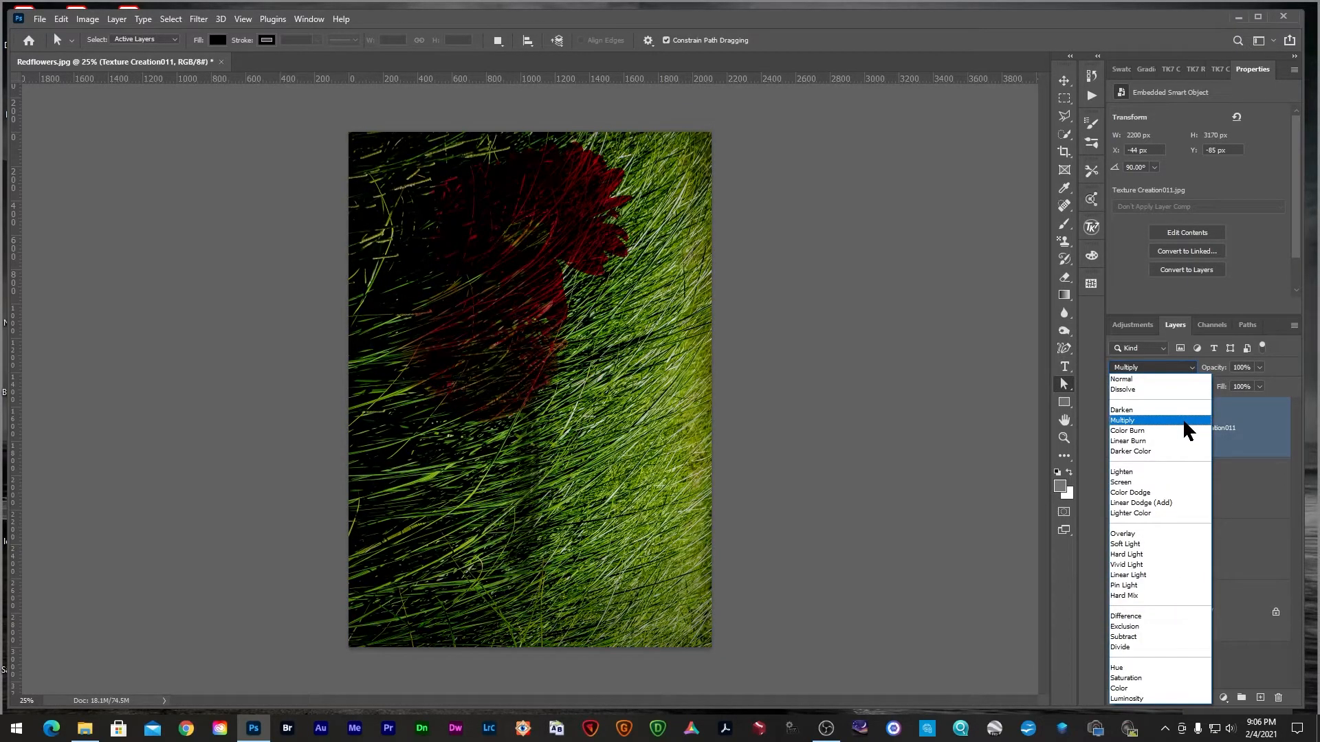
left_click(1182, 419)
left_click_drag(1218, 370, 1201, 371)
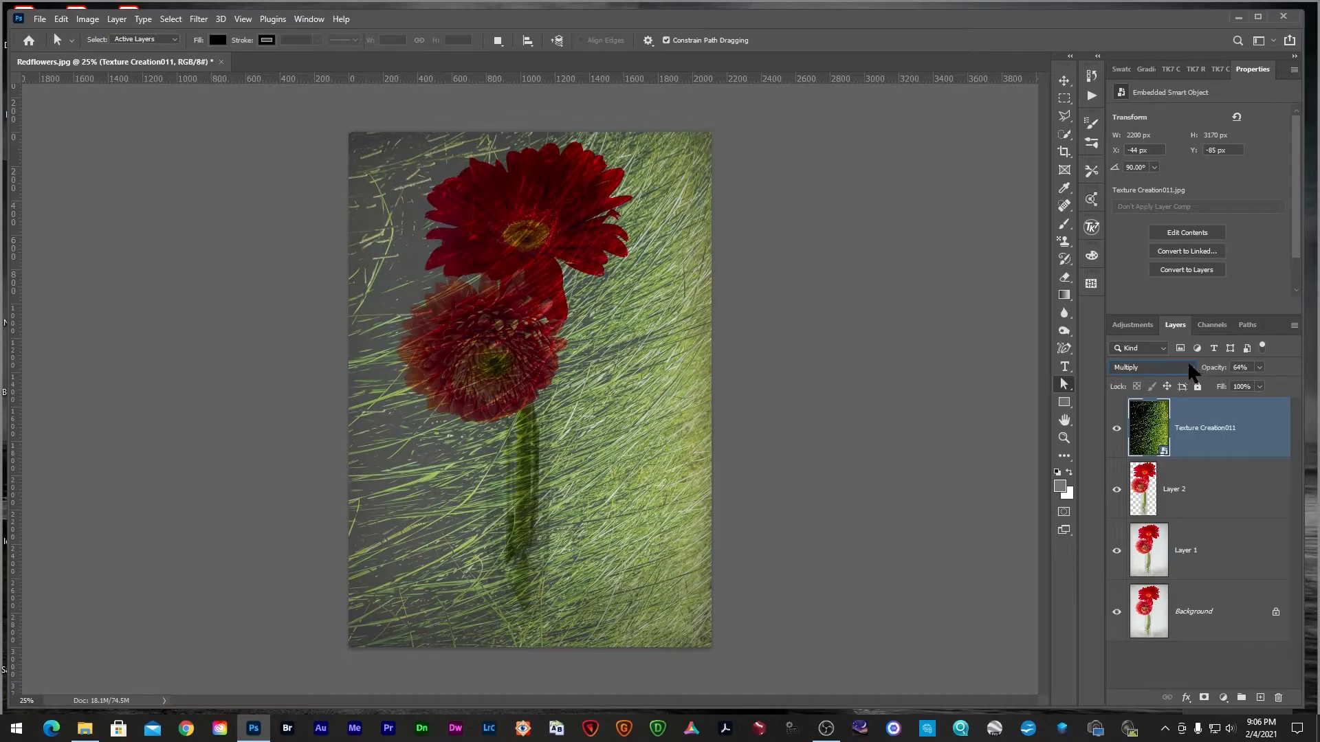
left_click(1188, 367)
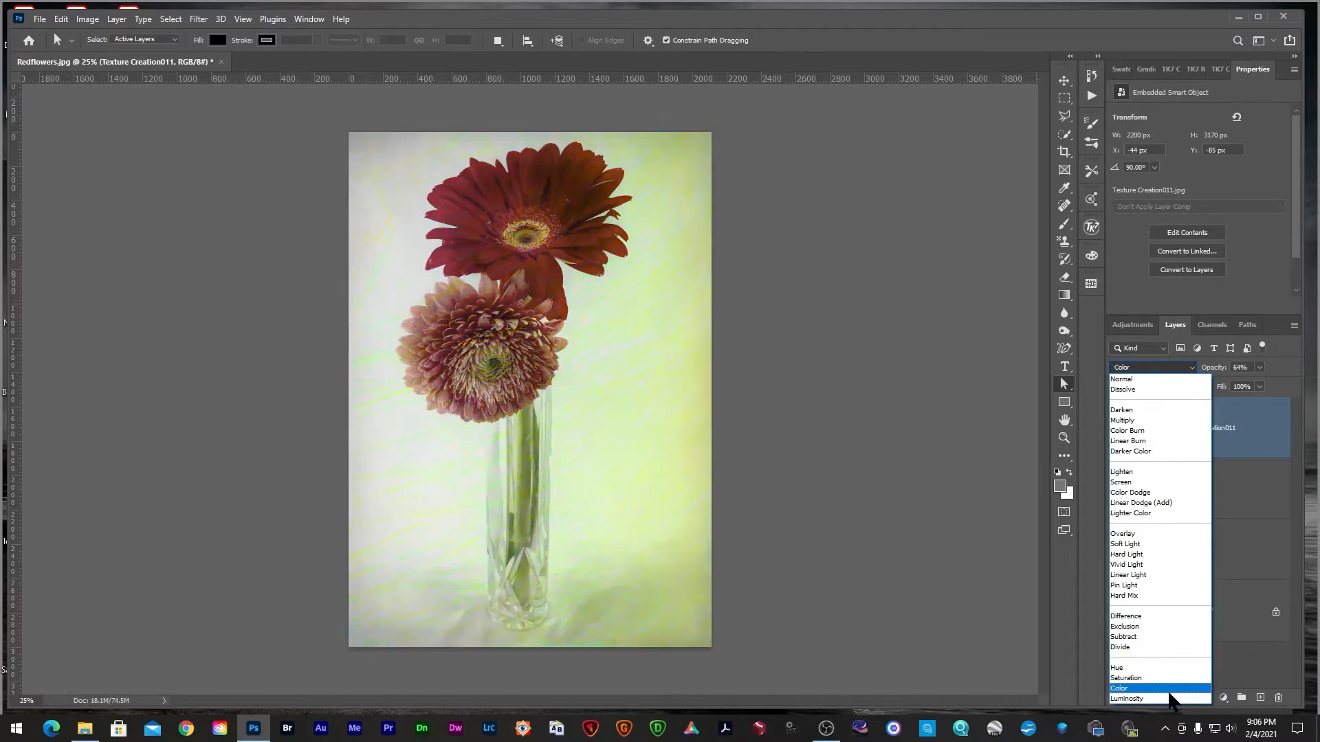
left_click(1168, 698)
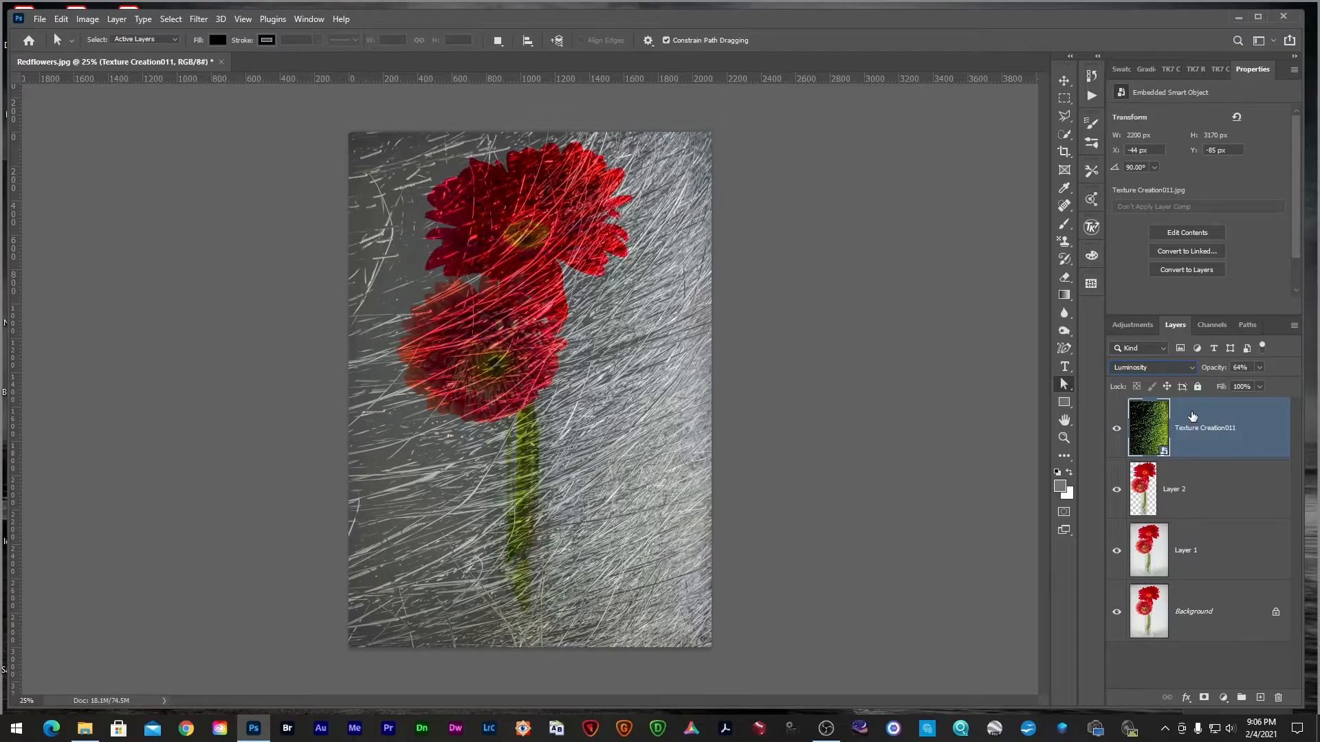
- Invert the grass texture and set its blend mode to Soft Light
key("ctrl+i")
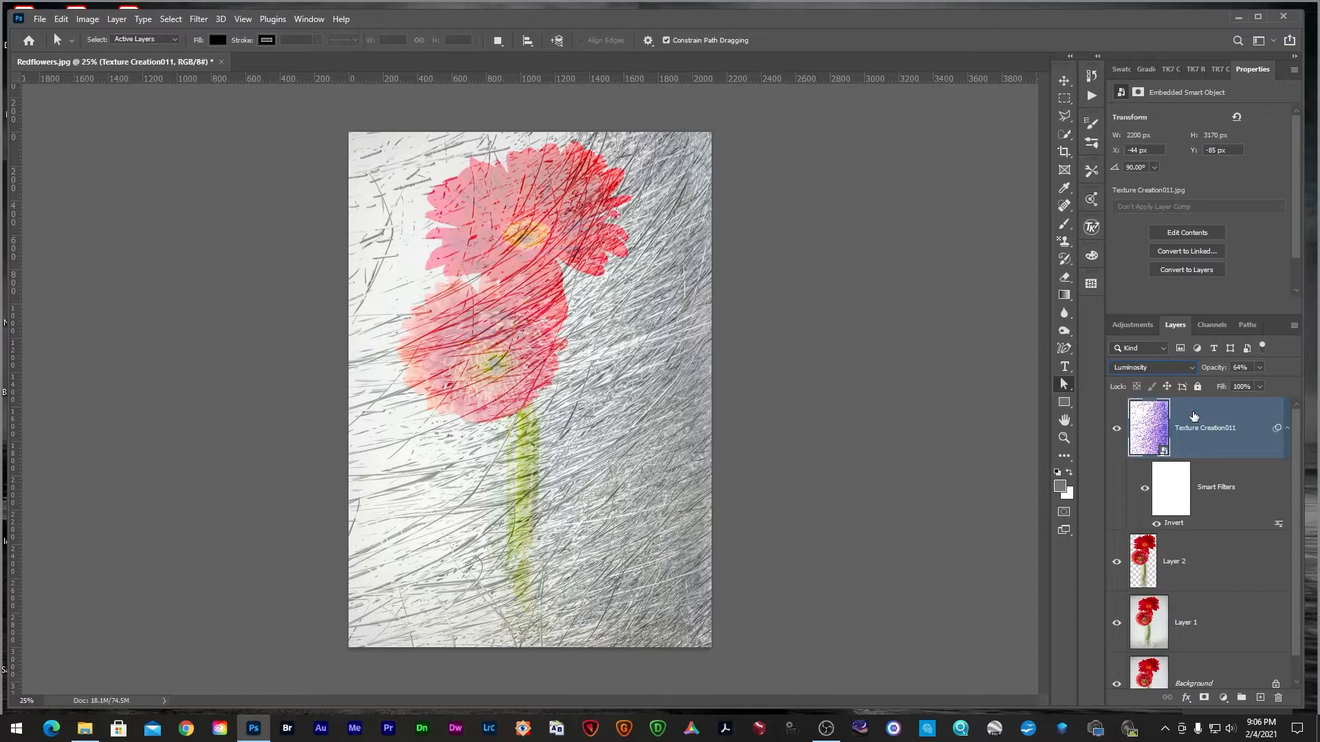
left_click(1191, 369)
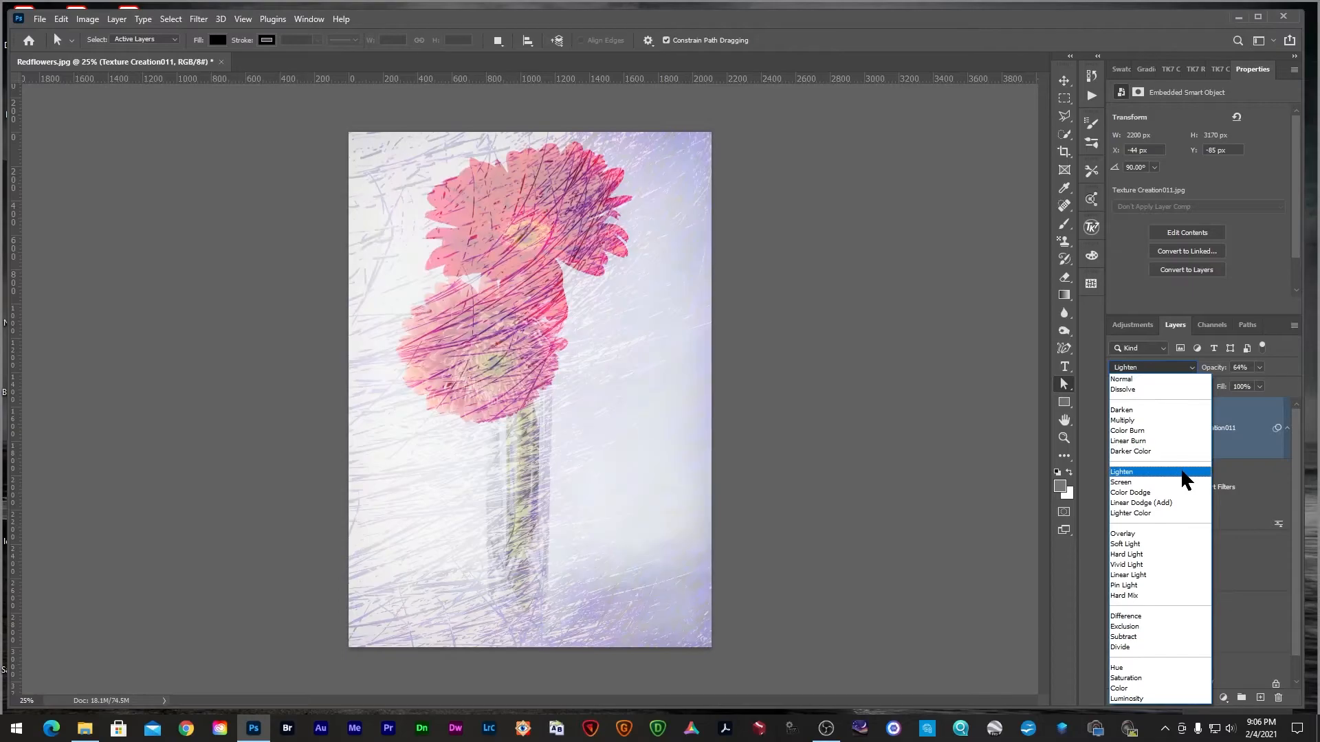
left_click(1174, 544)
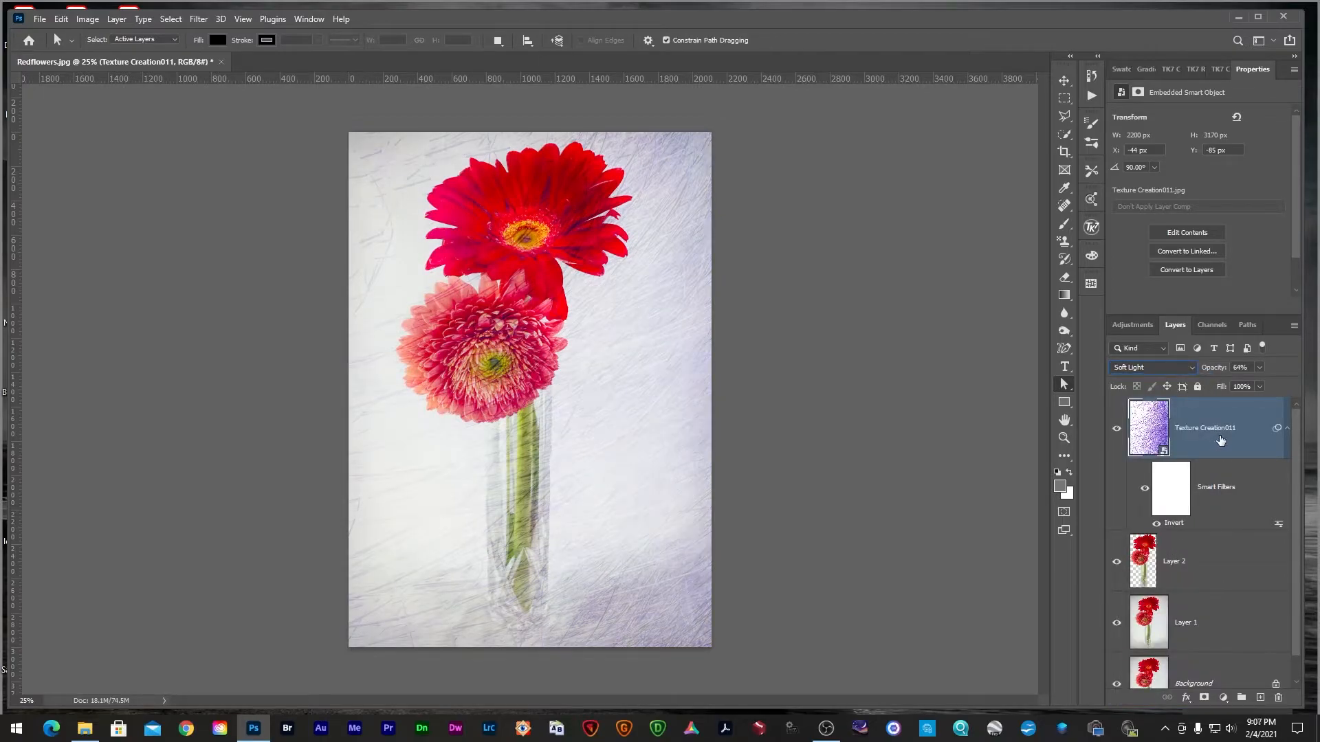
- Duplicate the inverted grass texture layer and rasterize the copy
key("ctrl+j")
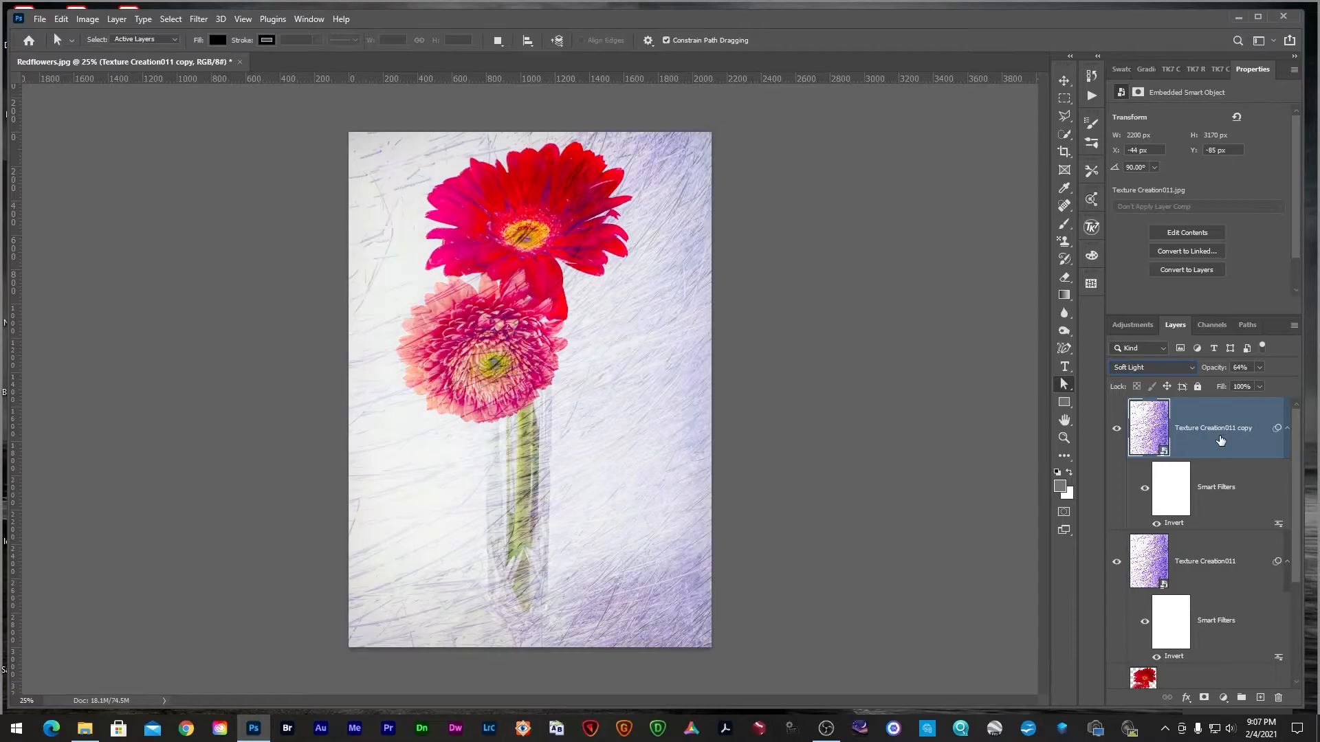
key("v")
right_click(1227, 399)
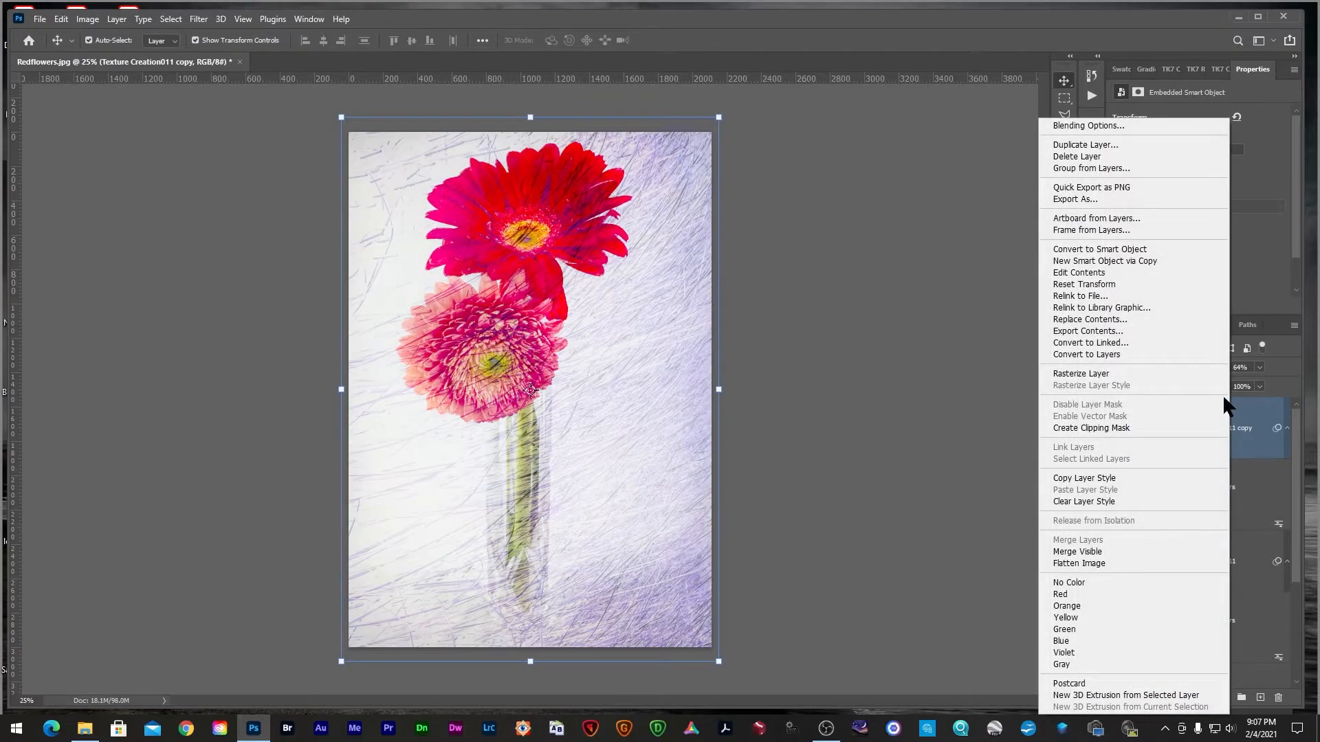
left_click(1145, 373)
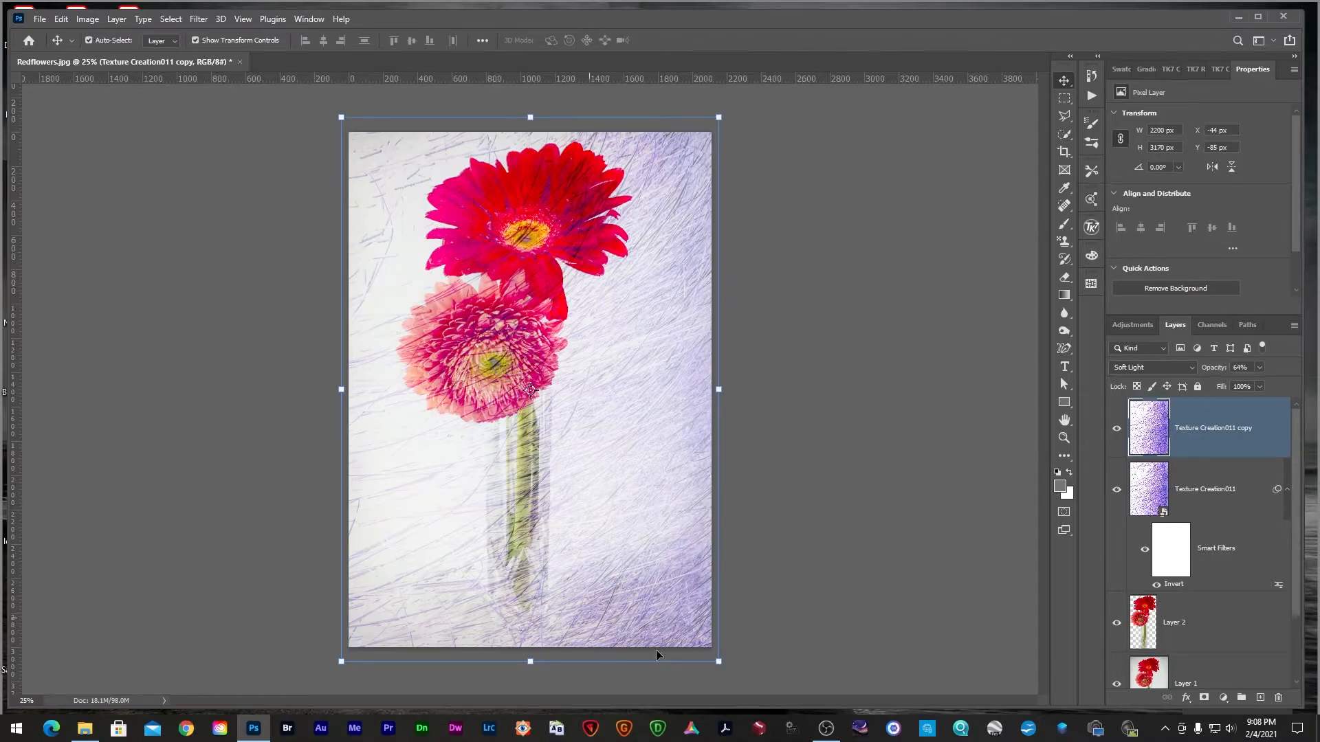
- Flip the duplicated grass texture layer horizontally
left_click(719, 118)
right_click(369, 189)
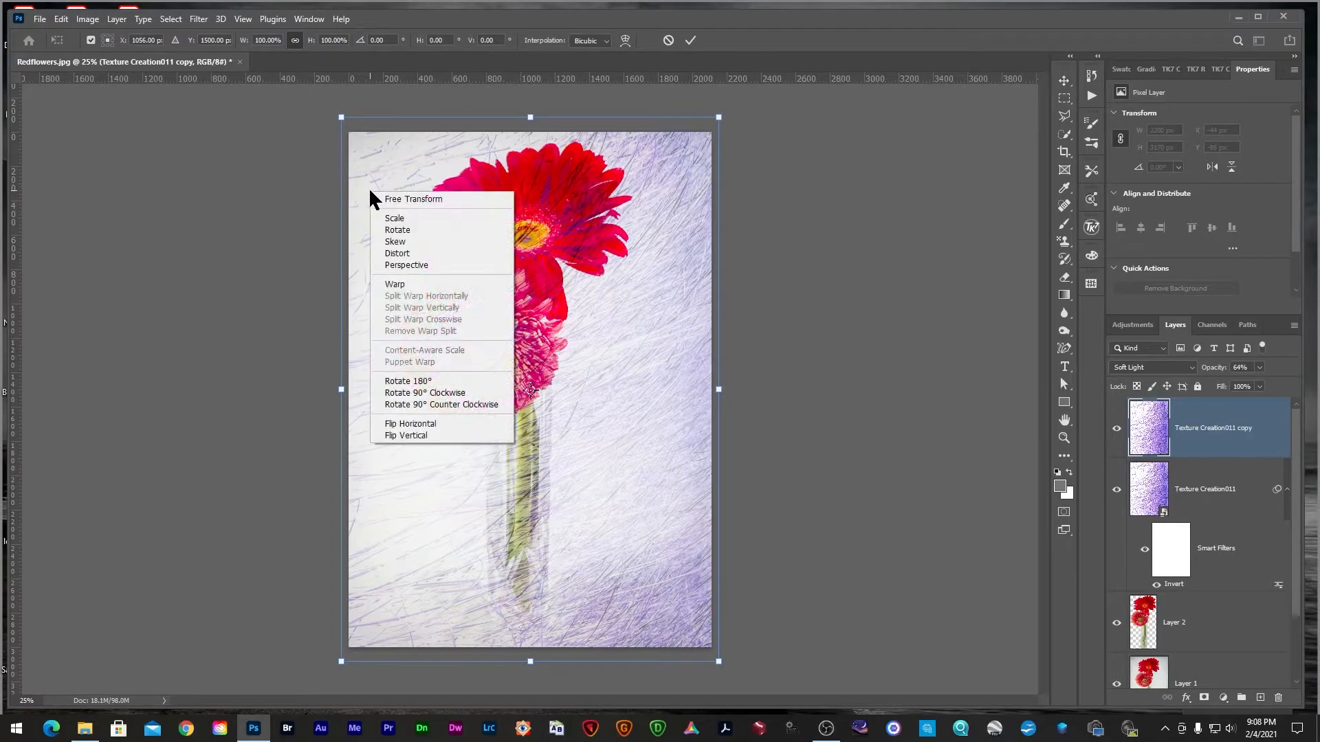
left_click(435, 424)
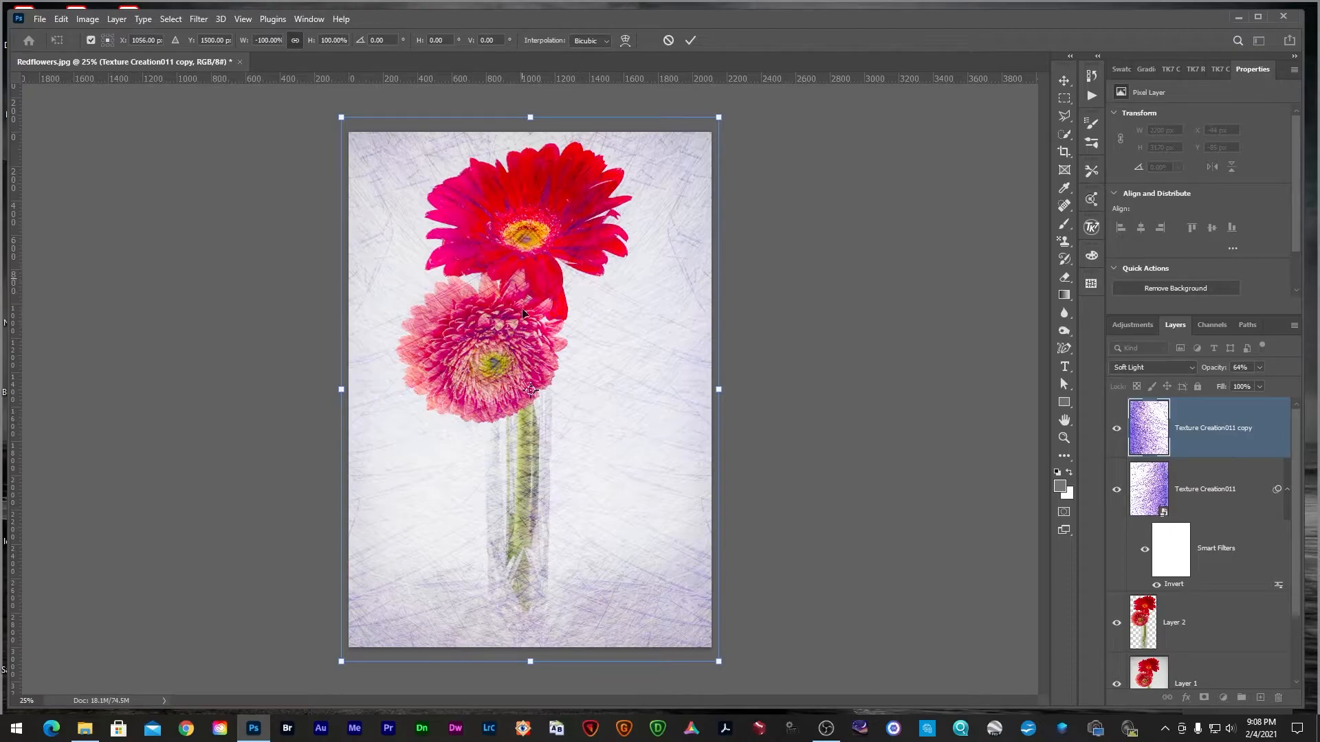
- Merge the two grass texture layers and set the merged layer to Soft Light at 80% opacity
left_click(1194, 489, "shift")
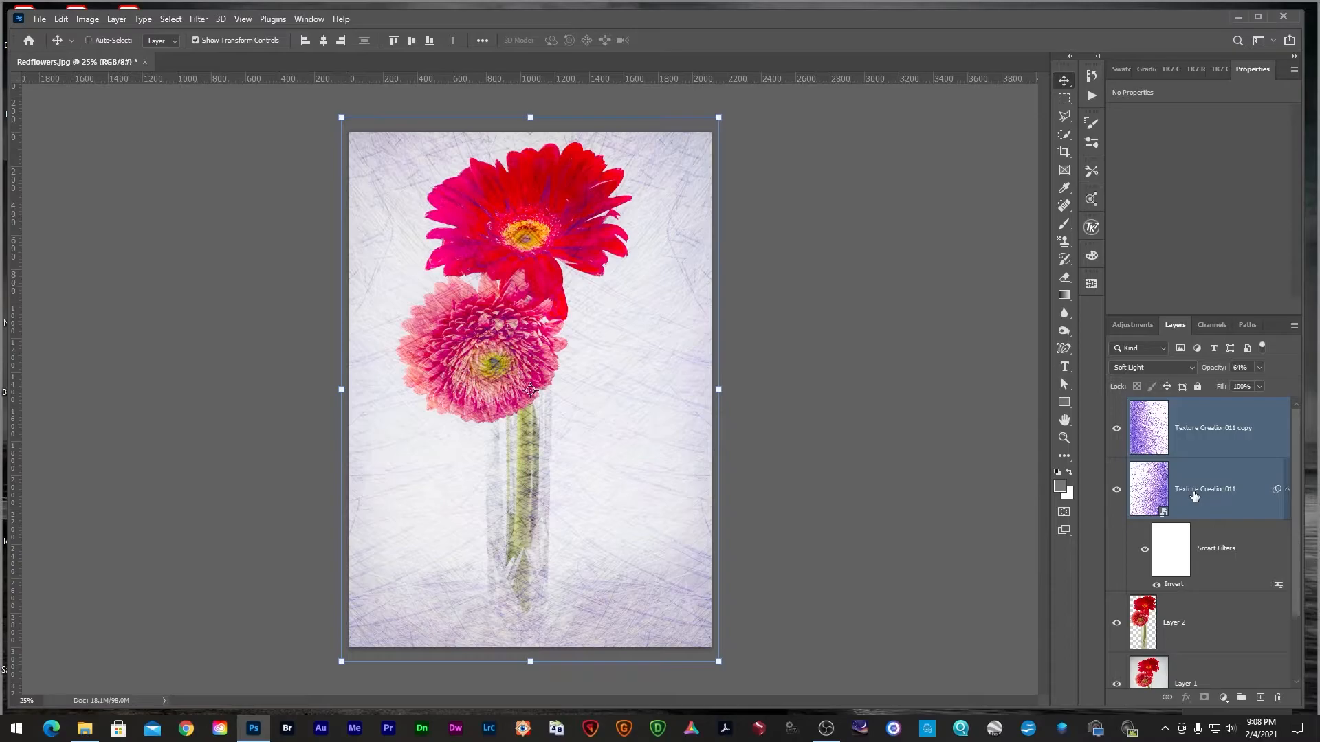
key("ctrl+e")
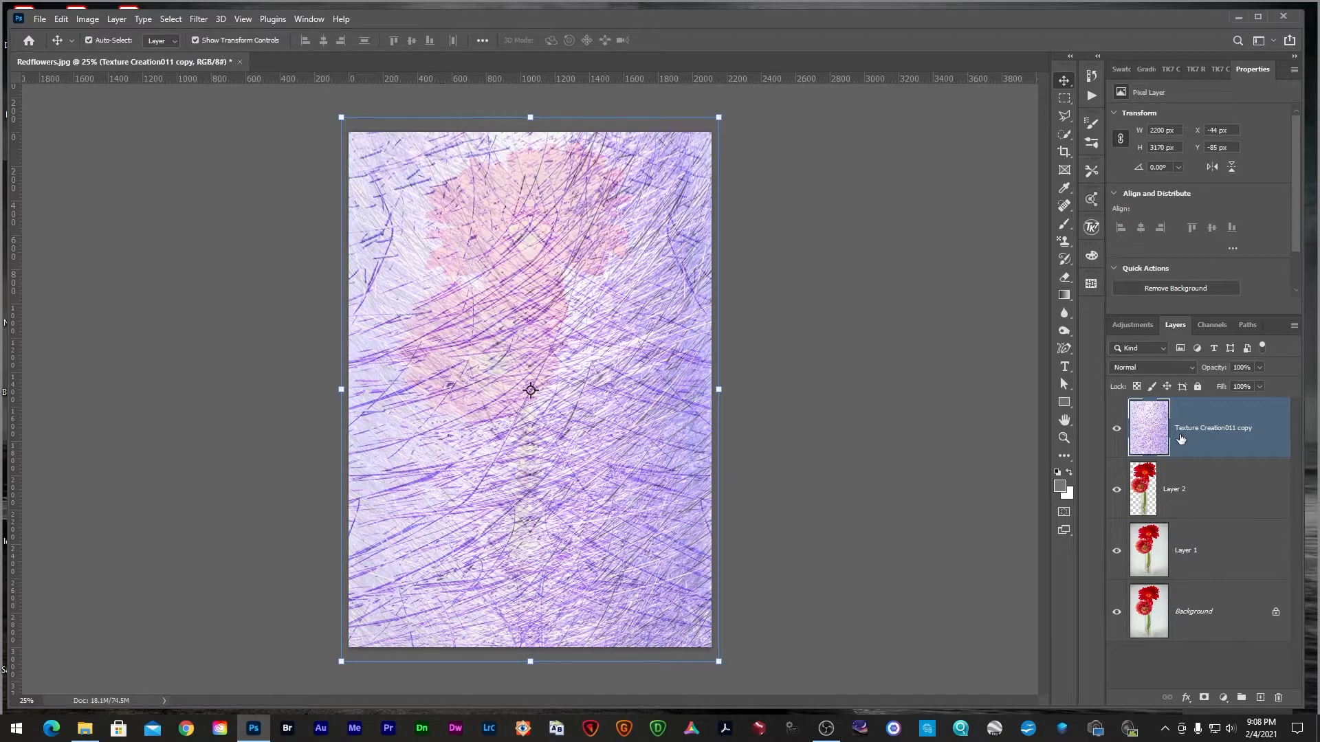
left_click(1182, 372)
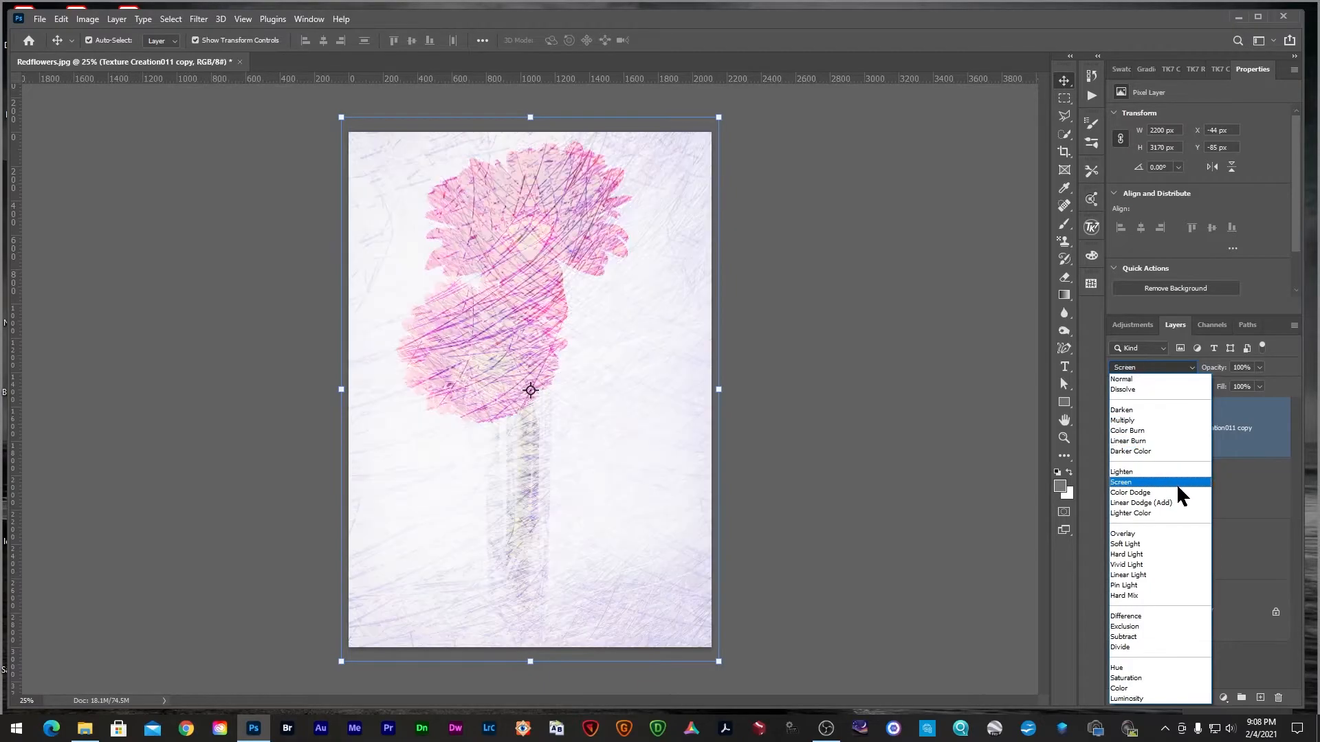
left_click(1168, 543)
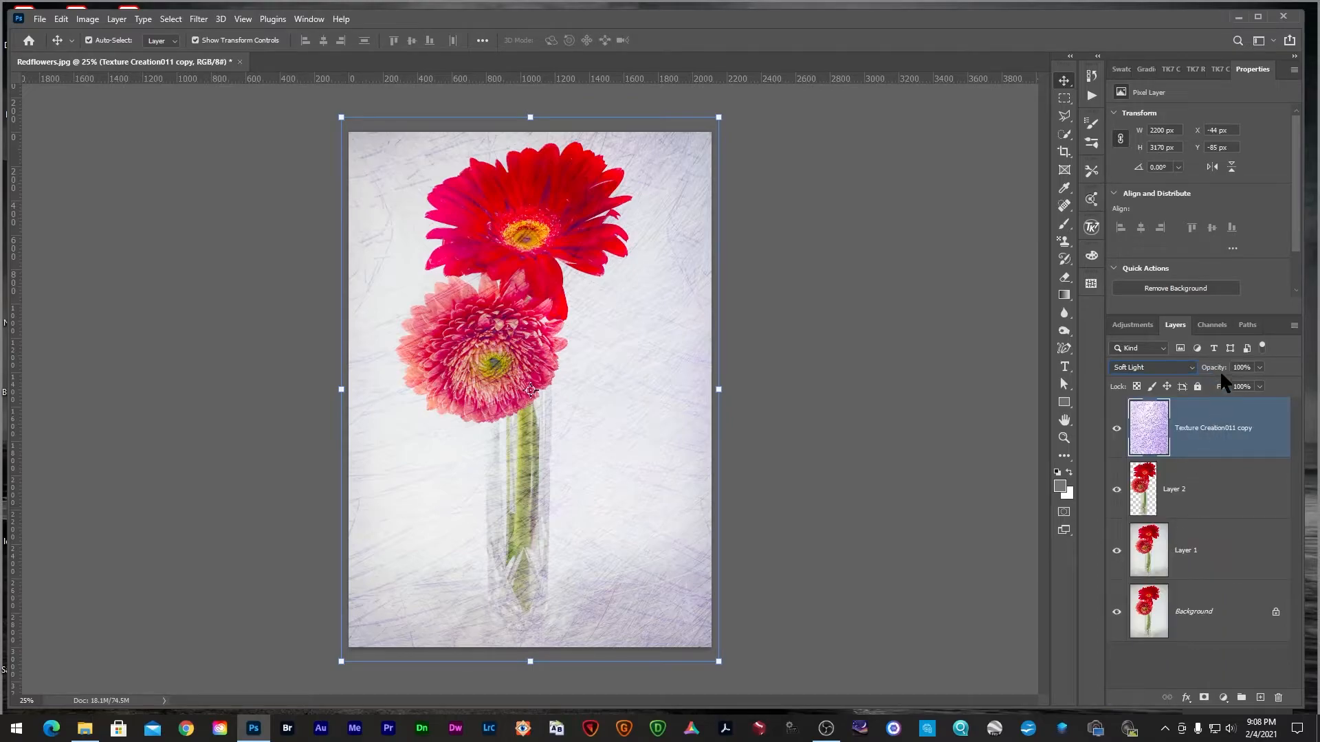
left_click_drag(1221, 371, 1209, 371)
- Duplicate the merged grass texture and, within Layer 2's outline, erase the copy over the flowers and vase at 40% eraser opacity
key("ctrl+j")
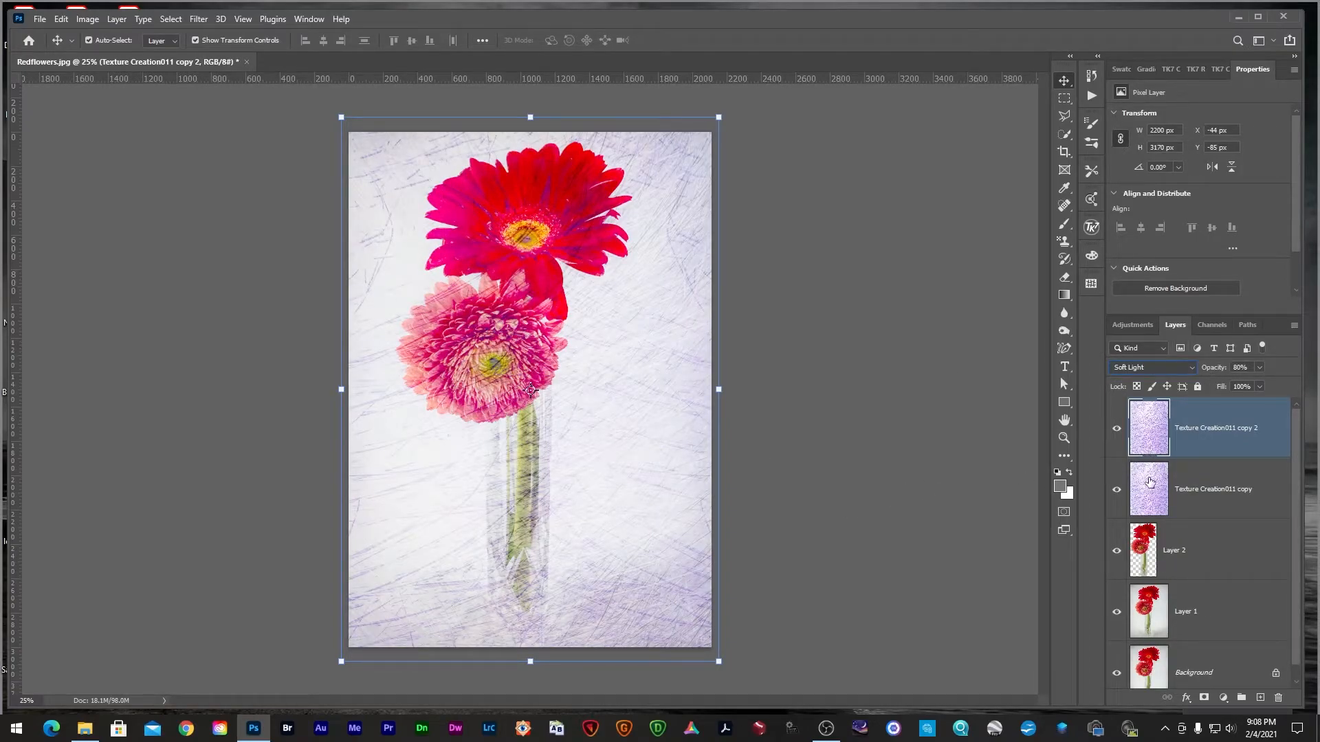
left_click(1142, 552, "ctrl")
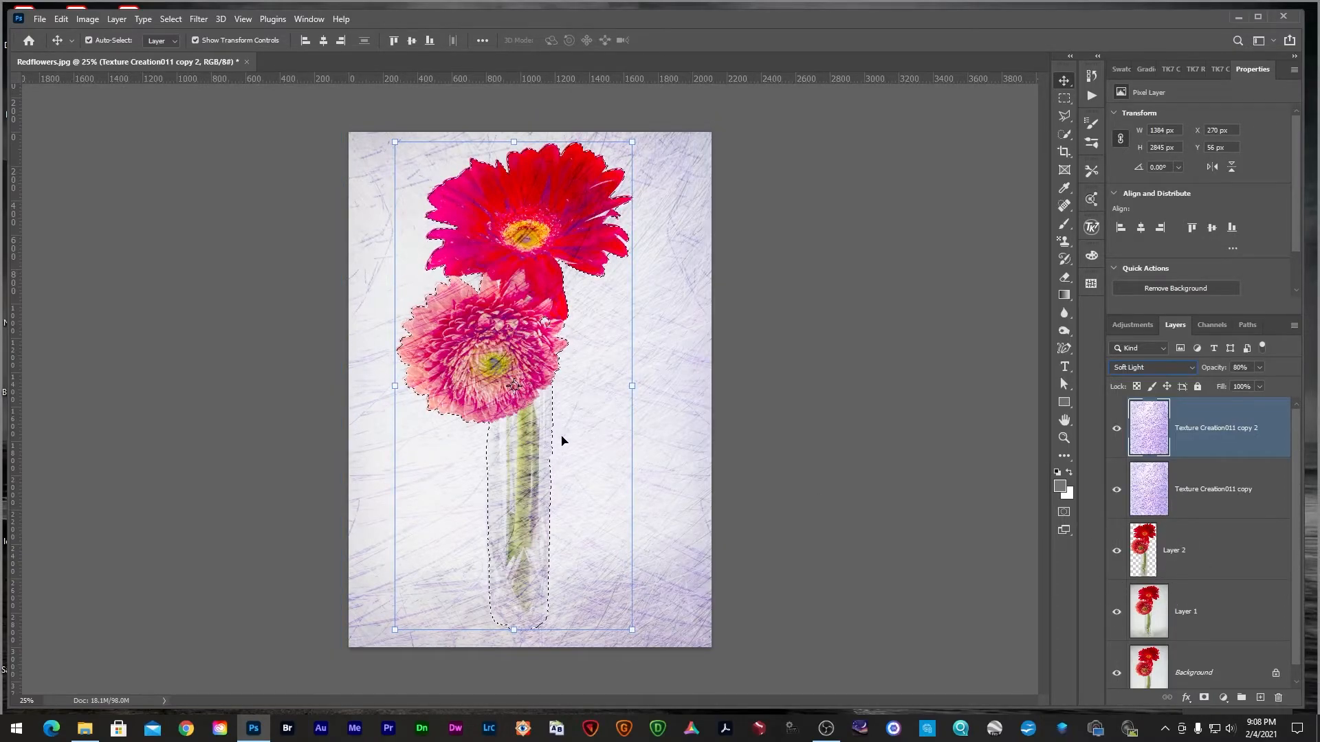
left_click(1064, 384)
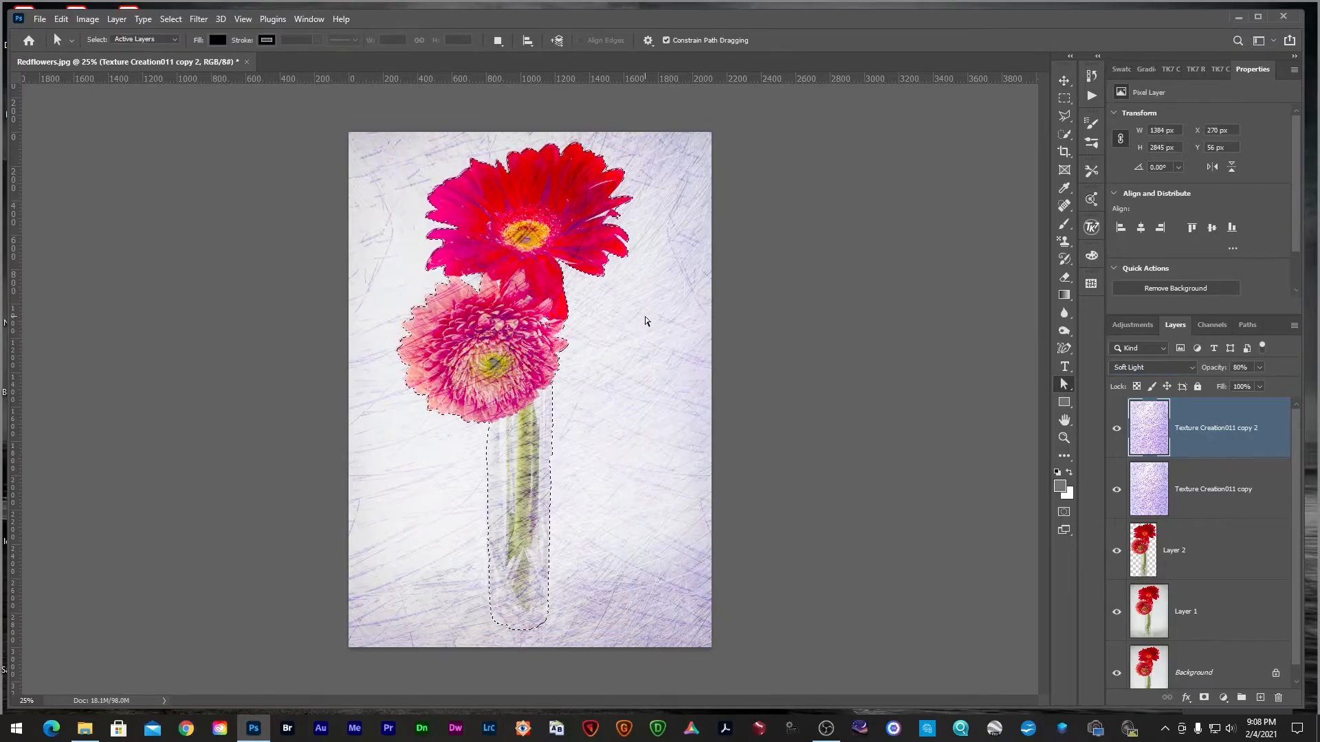
left_click(1064, 279)
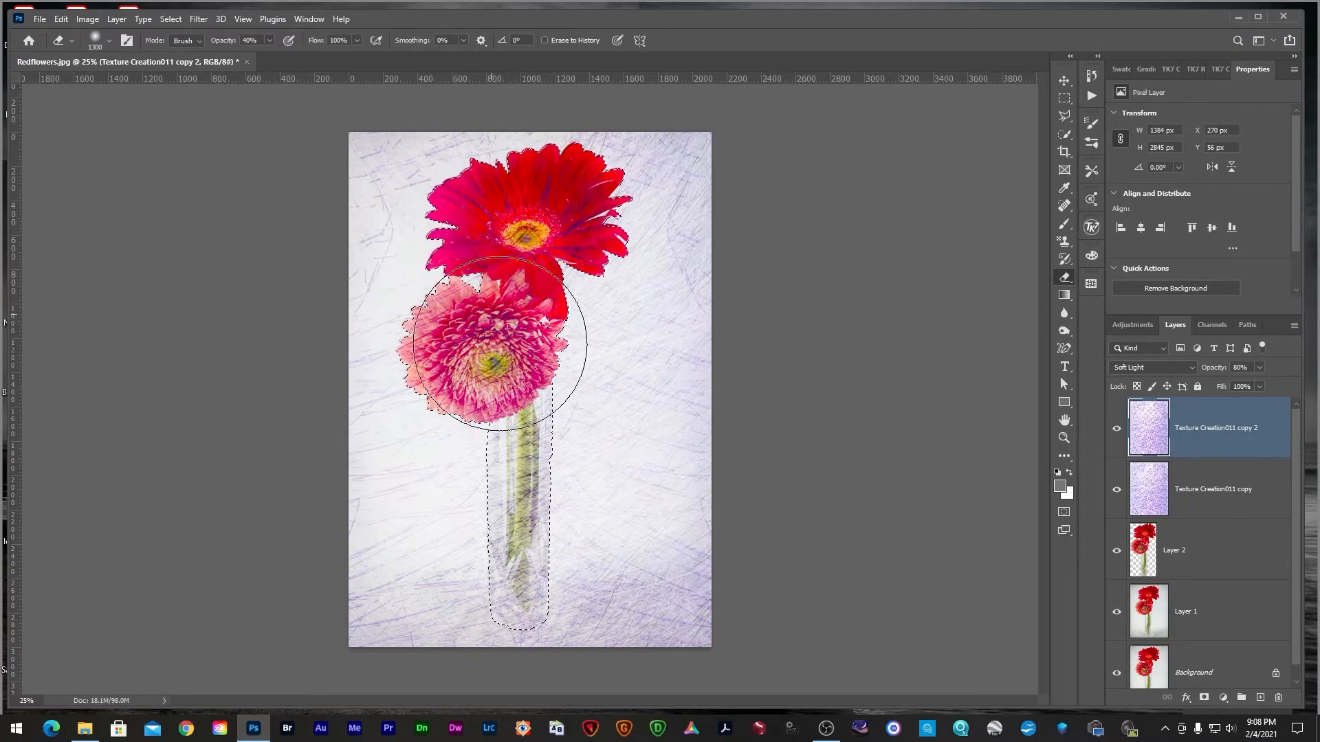
mouse_move(525, 369)
left_mouse_down()
mouse_move(486, 560)
mouse_move(489, 422)
left_mouse_up()
mouse_move(523, 288)
left_mouse_down()
mouse_move(506, 562)
mouse_move(483, 389)
left_mouse_up()
mouse_move(506, 265)
left_mouse_down()
mouse_move(583, 194)
mouse_move(523, 234)
mouse_move(490, 334)
mouse_move(530, 452)
mouse_move(542, 578)
mouse_move(518, 461)
left_mouse_up()
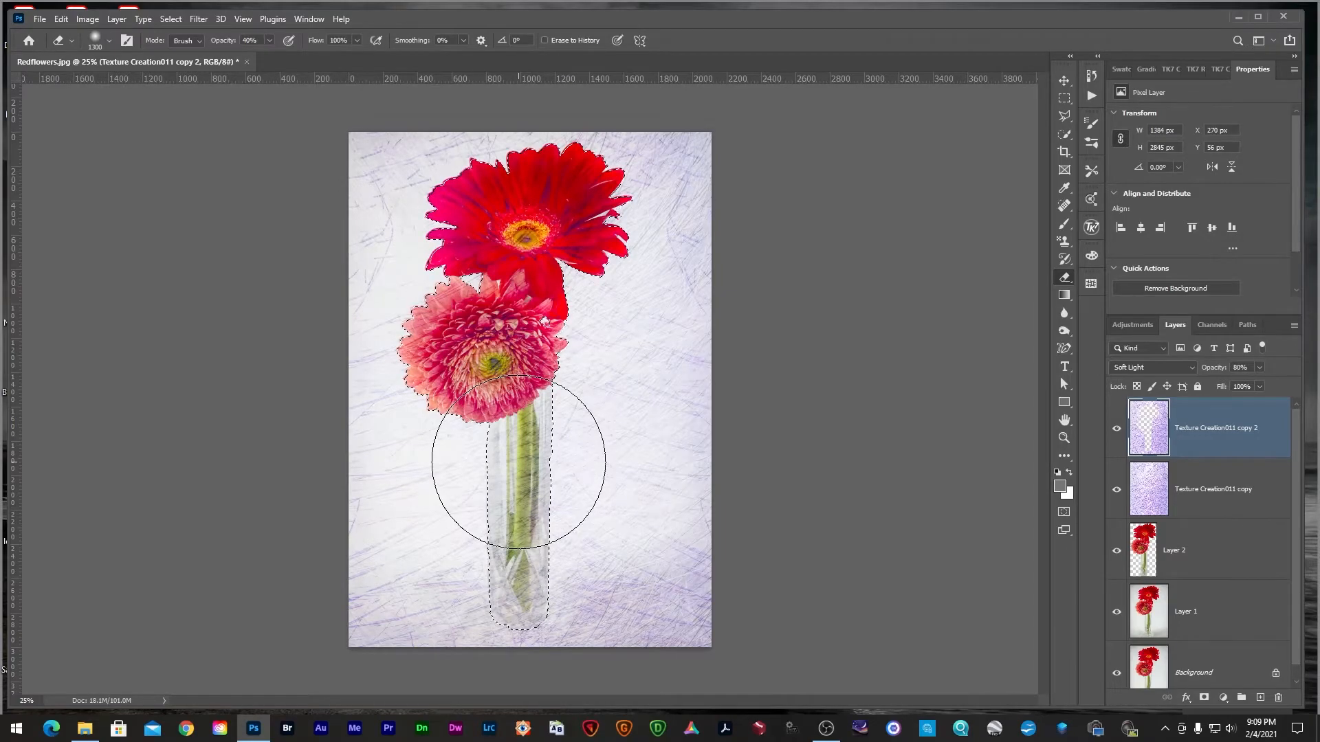
- Copy the flower-and-vase-shaped area of the lower grass texture to a new layer and invert it
left_click(1150, 498)
key("ctrl+j")
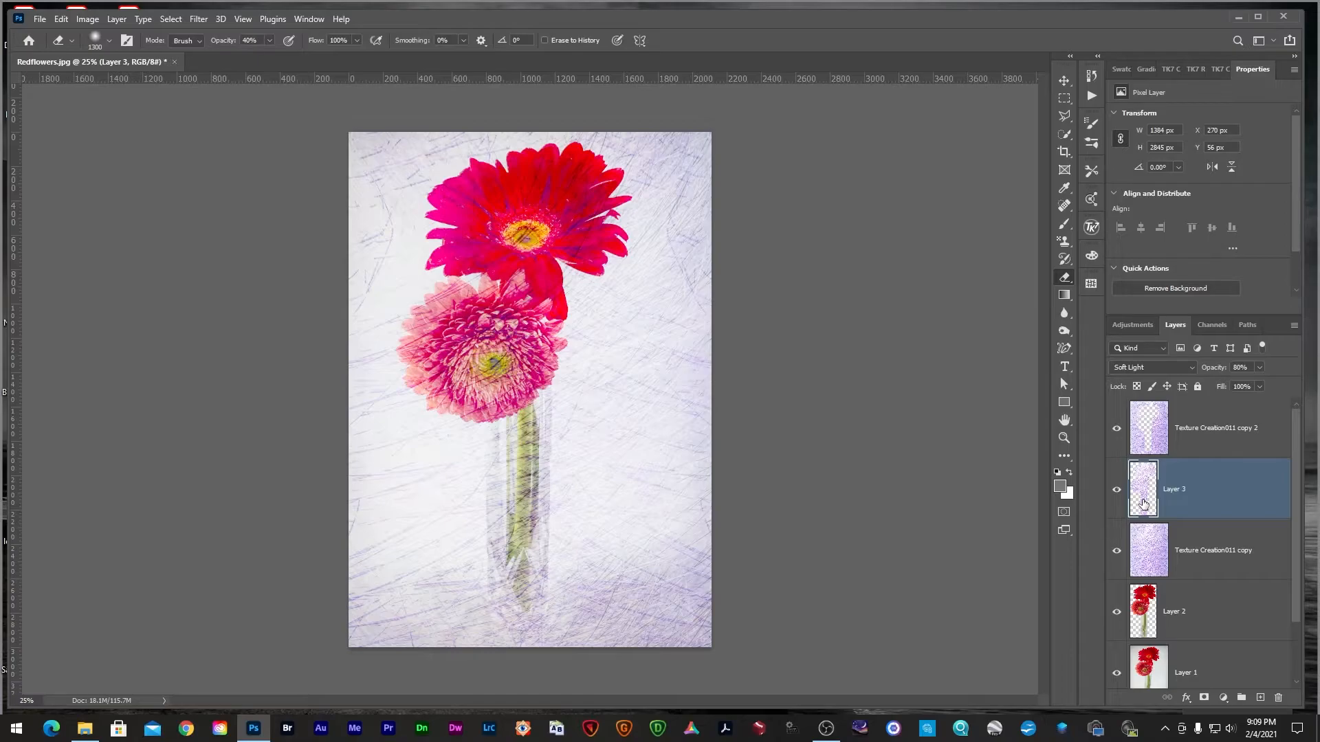
key("ctrl+i")
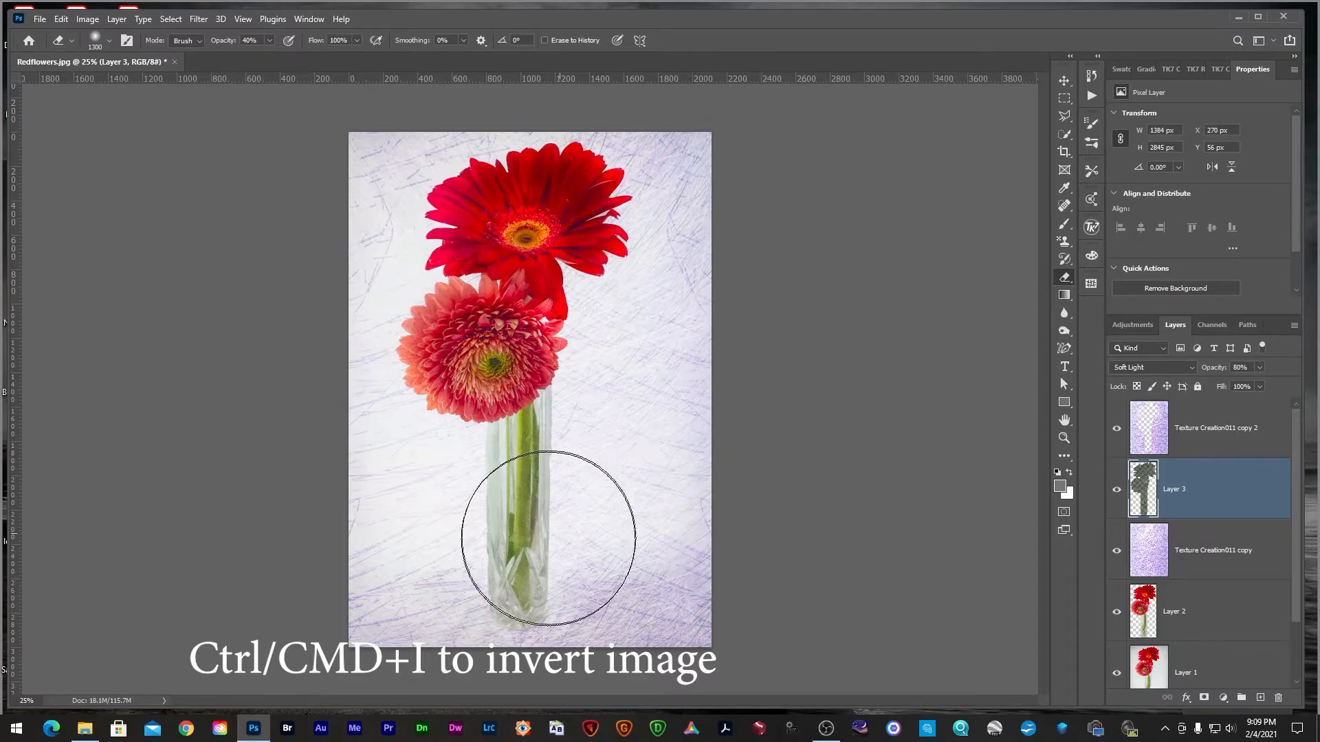
scroll(554, 522, "up", 1)
scroll(552, 527, "down", 1)
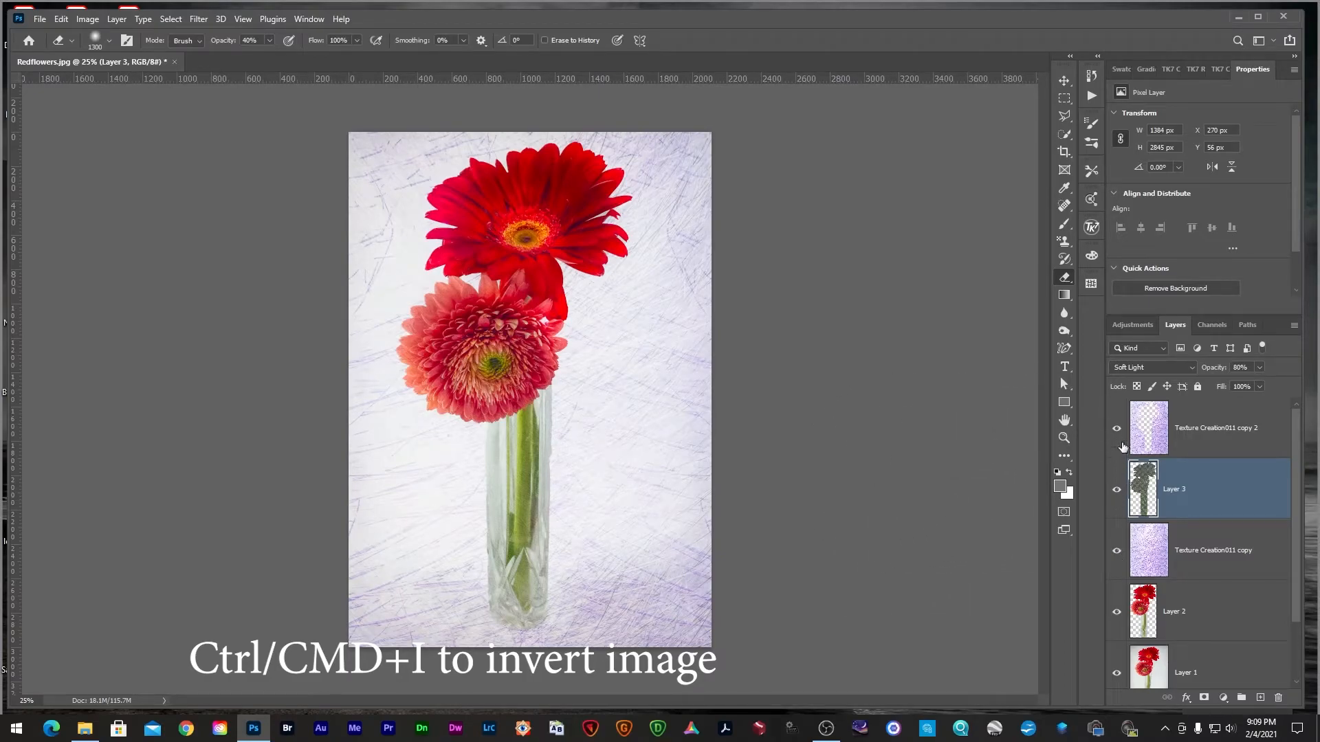
- Adjust the top grass texture's opacity and lower the inverted flower-shaped layer's opacity to 39%
left_click(1182, 417)
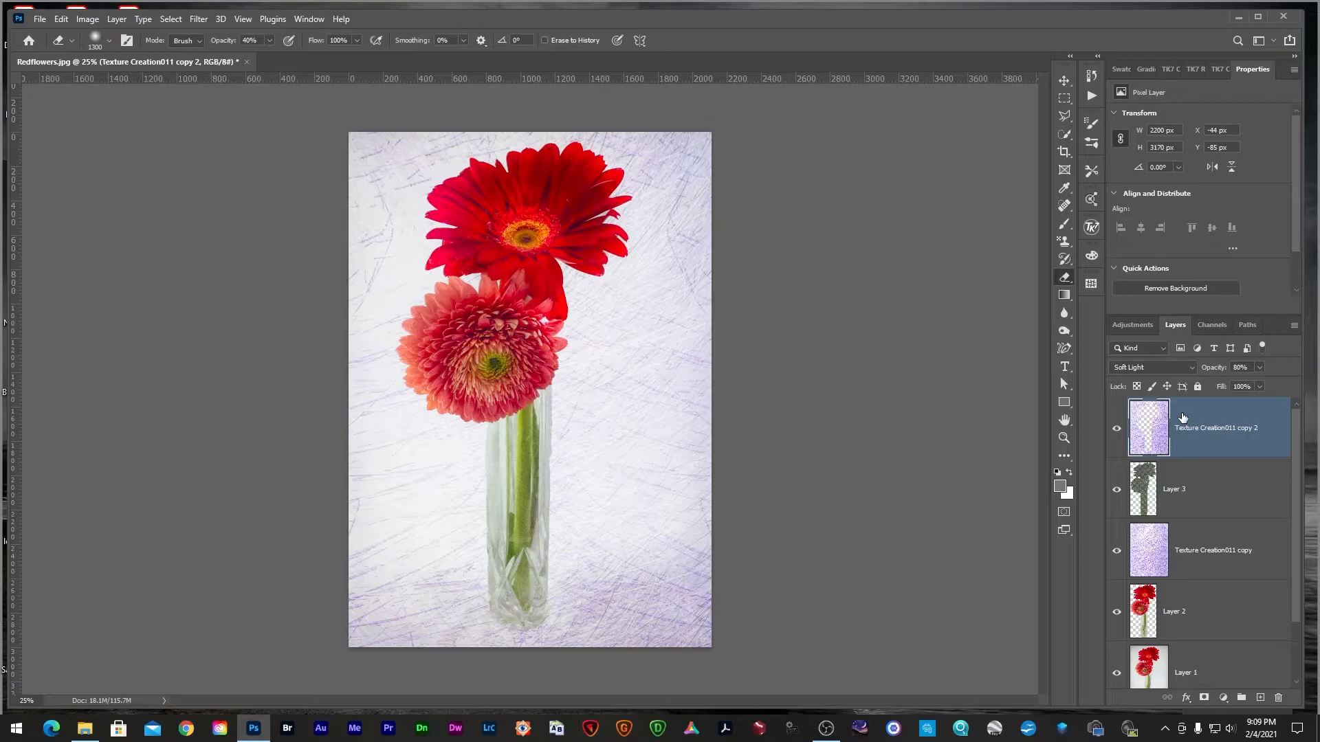
mouse_move(1221, 370)
left_mouse_down()
mouse_move(1237, 371)
mouse_move(1222, 377)
left_mouse_up()
left_click(1152, 499)
left_click_drag(1223, 372, 1194, 372)
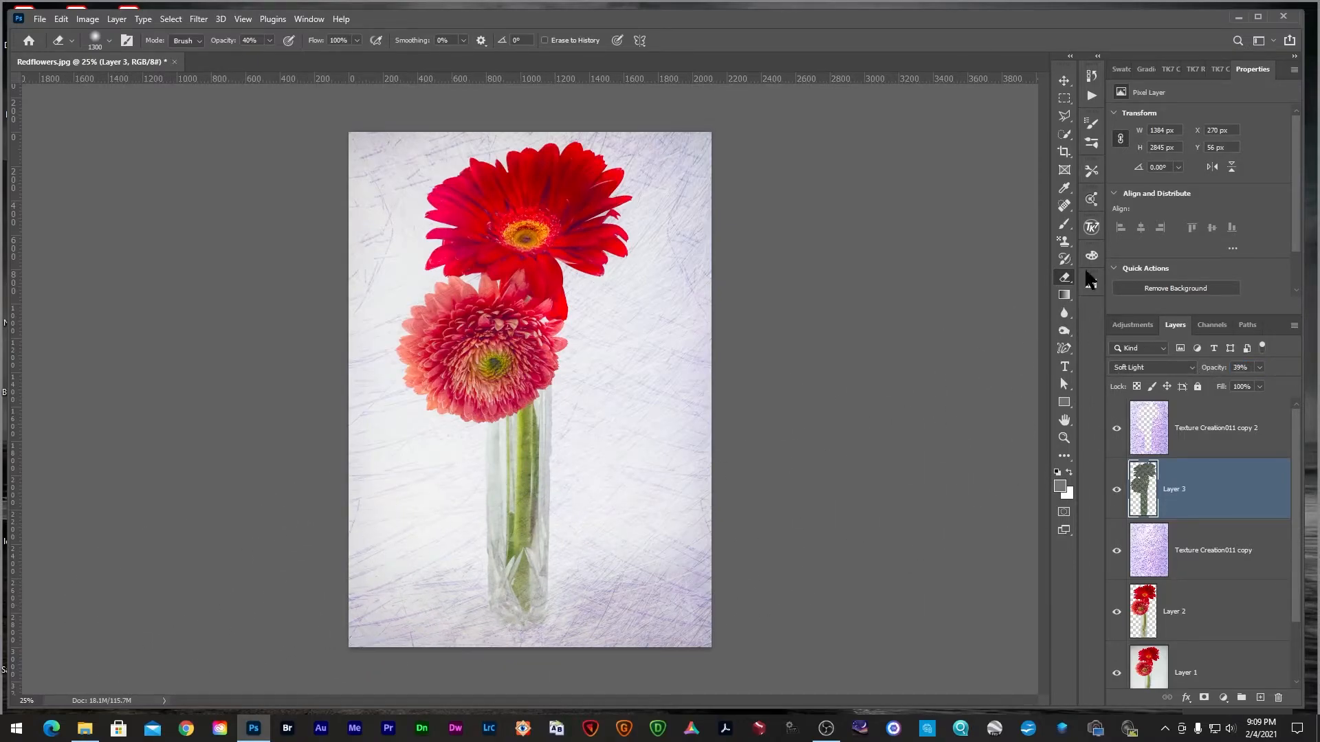
- Place the yellow rose image Texture Creation020.jpg from the Texture session SMCC folder into the document and move it above all other layers
left_click(1064, 225)
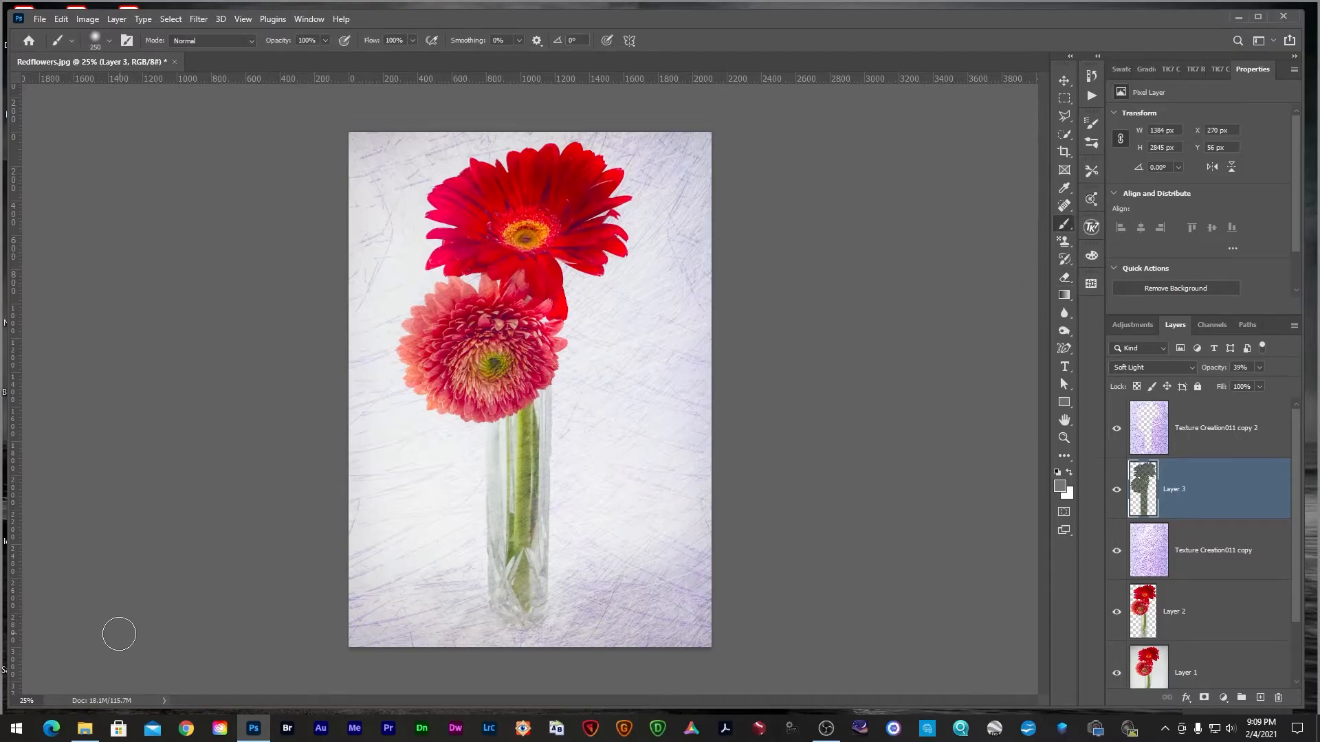
left_click(85, 728)
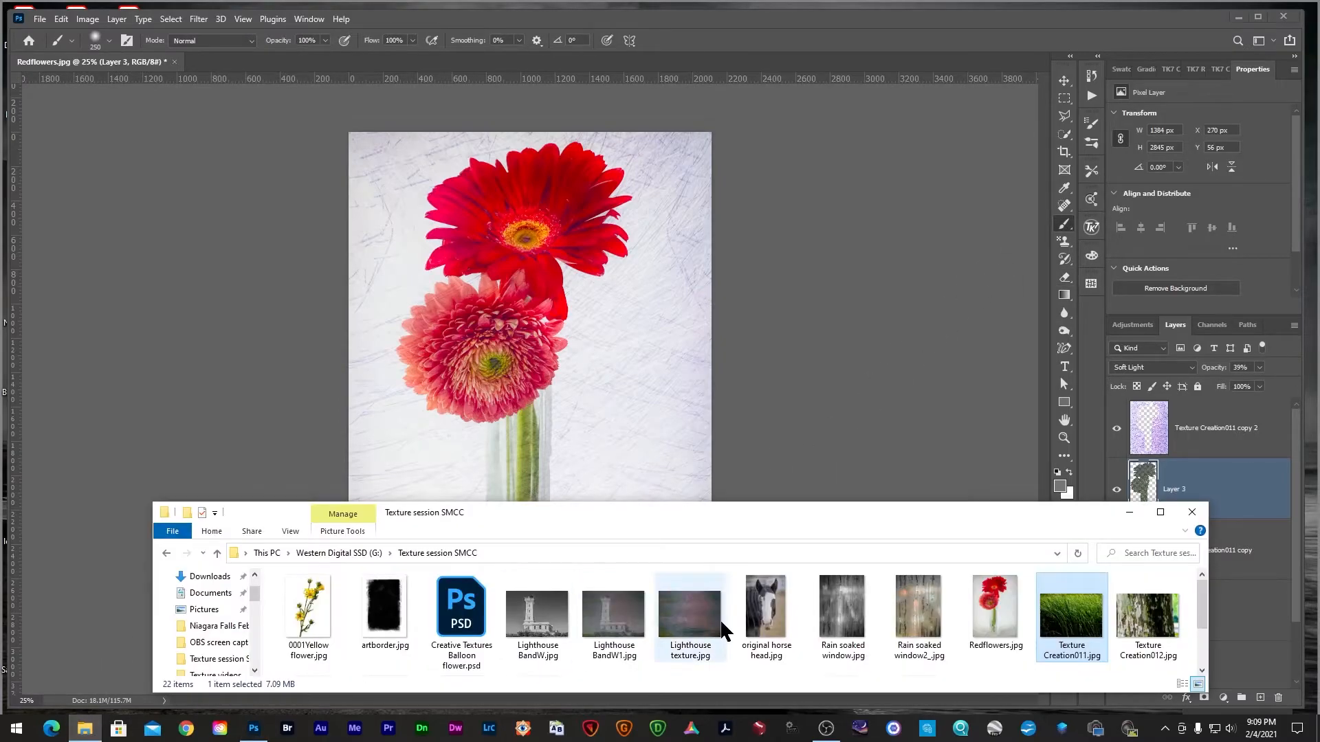
scroll(724, 622, "down", 2)
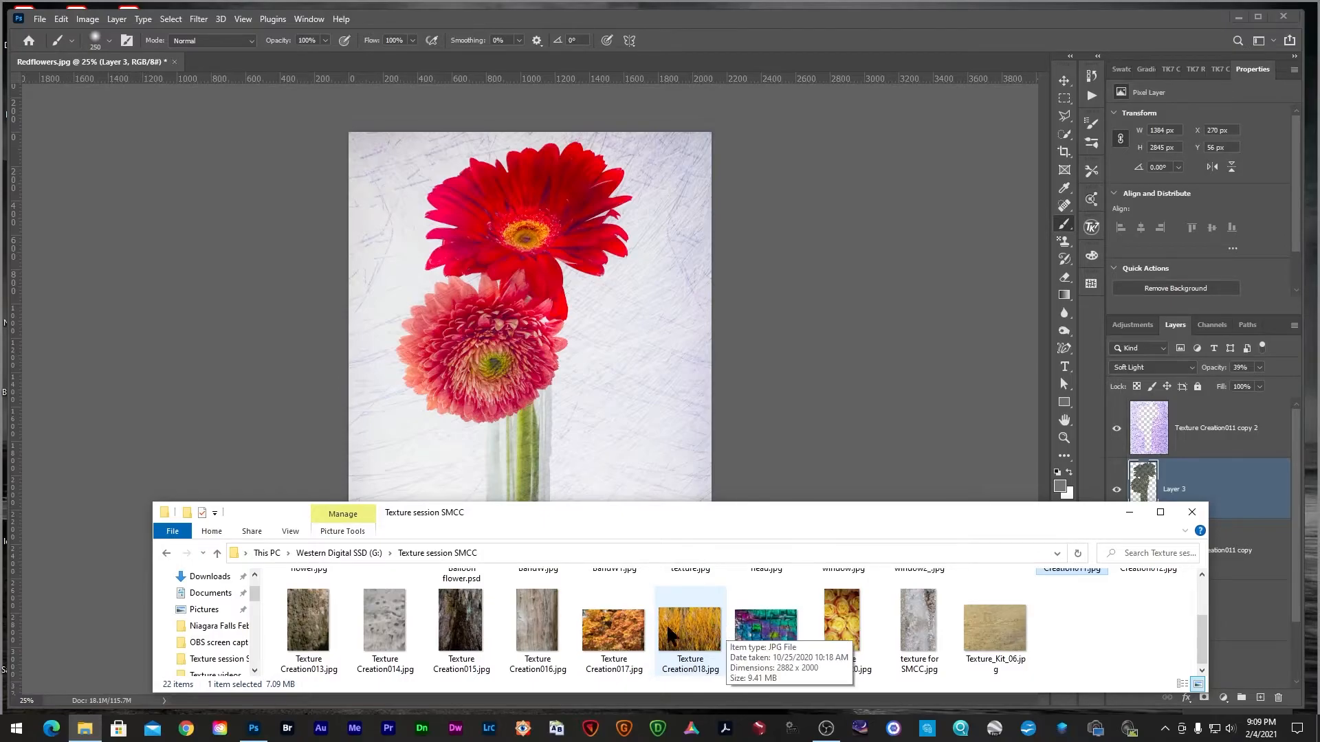
left_click(842, 621)
left_click_drag(842, 621, 556, 411)
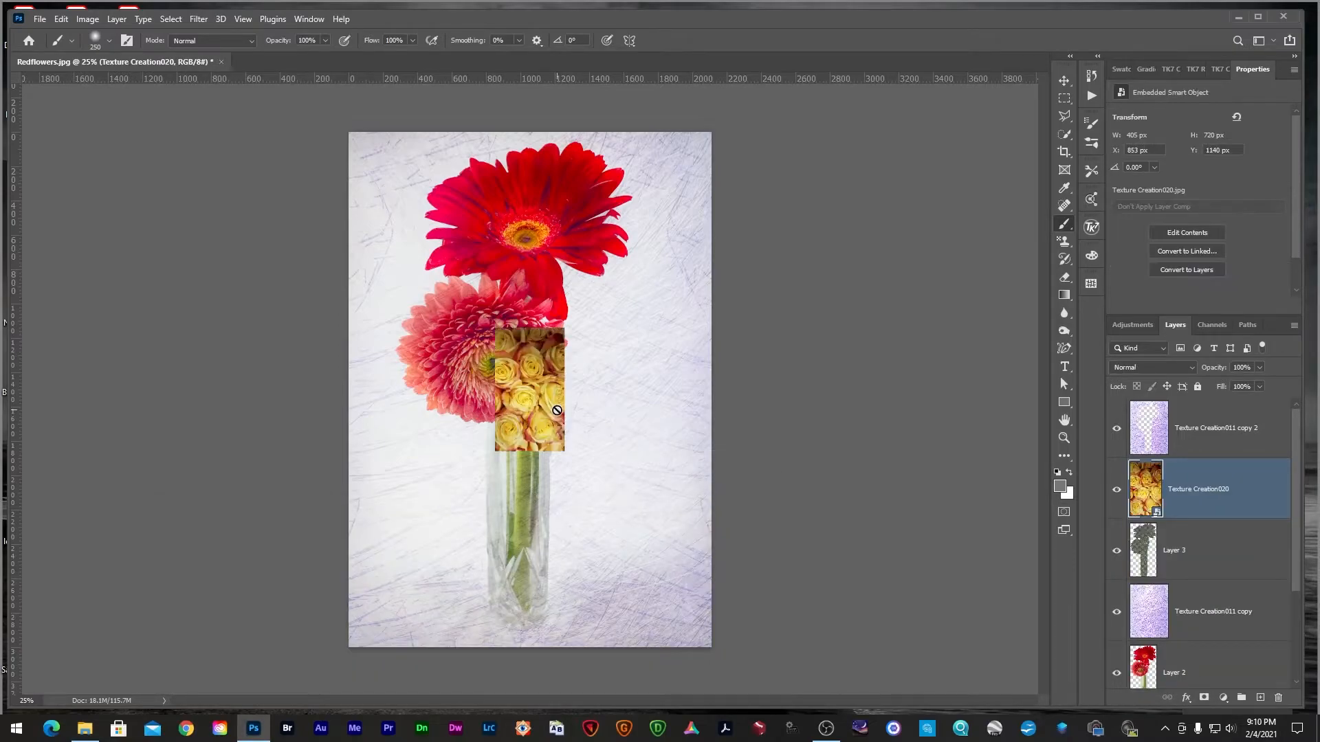
key("v")
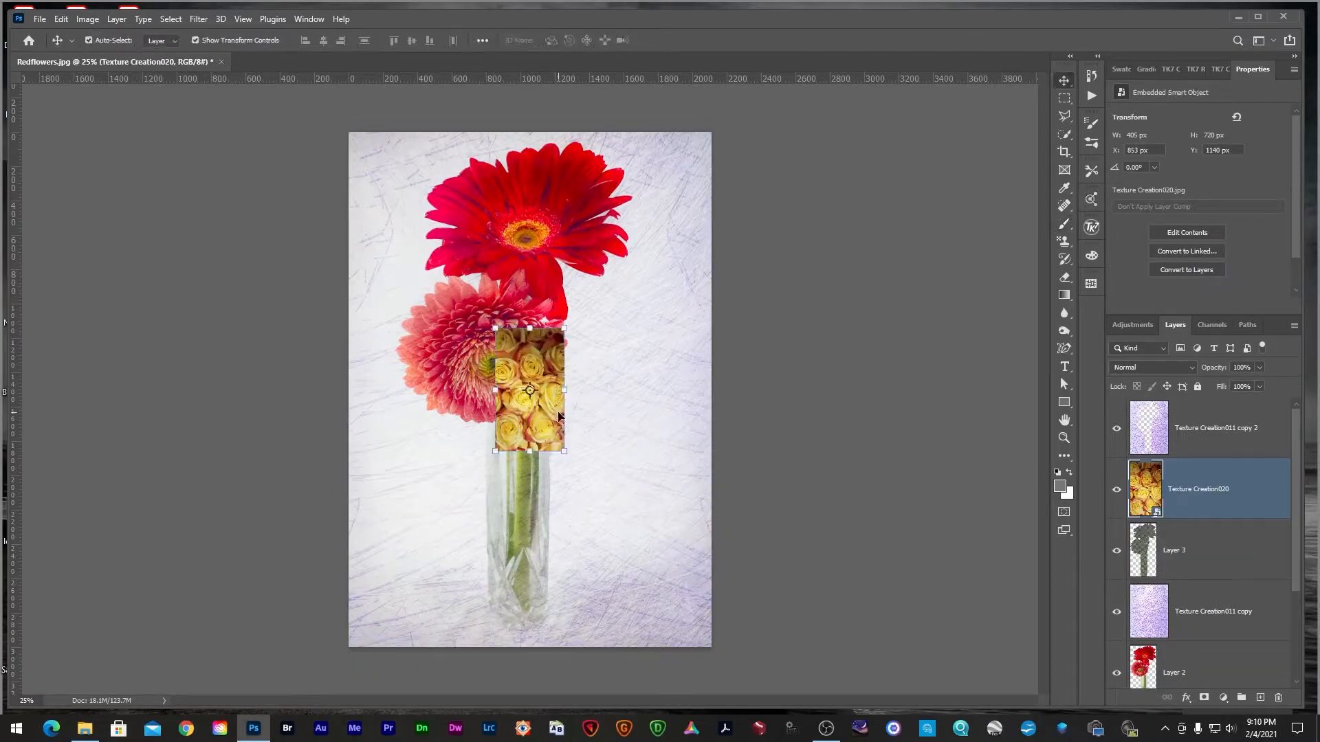
left_click_drag(1207, 501, 1206, 425)
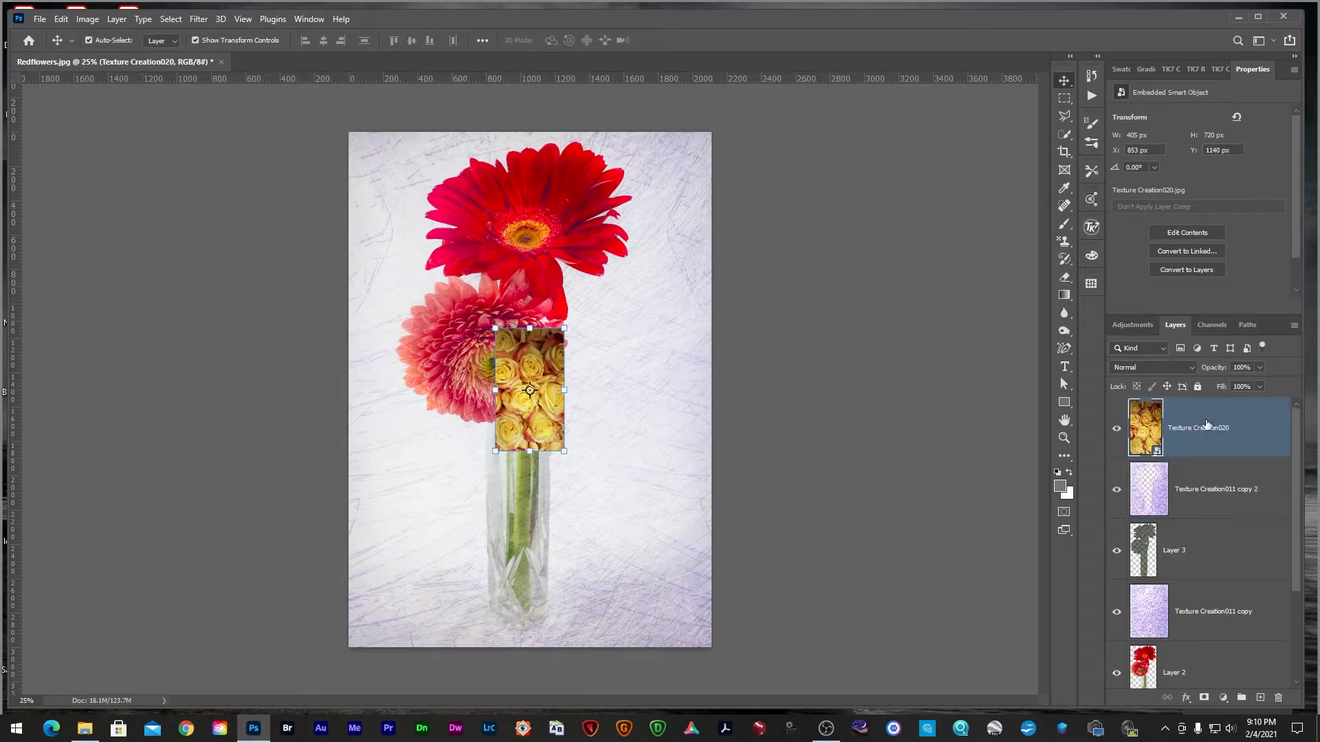
- Enlarge the rose texture to the canvas width and compress its height to fit the canvas, about 2134 × 3068 px
left_click_drag(562, 447, 769, 675)
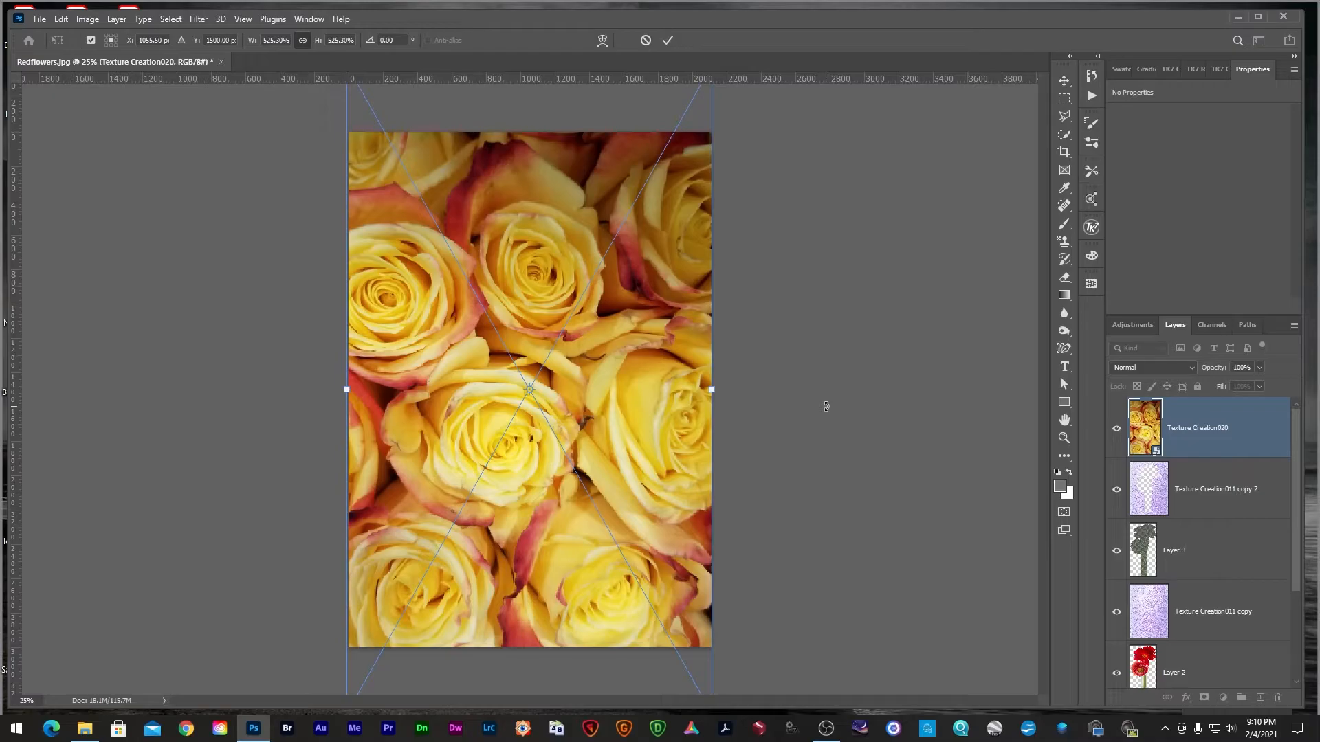
key("Return")
scroll(592, 580, "down", 3)
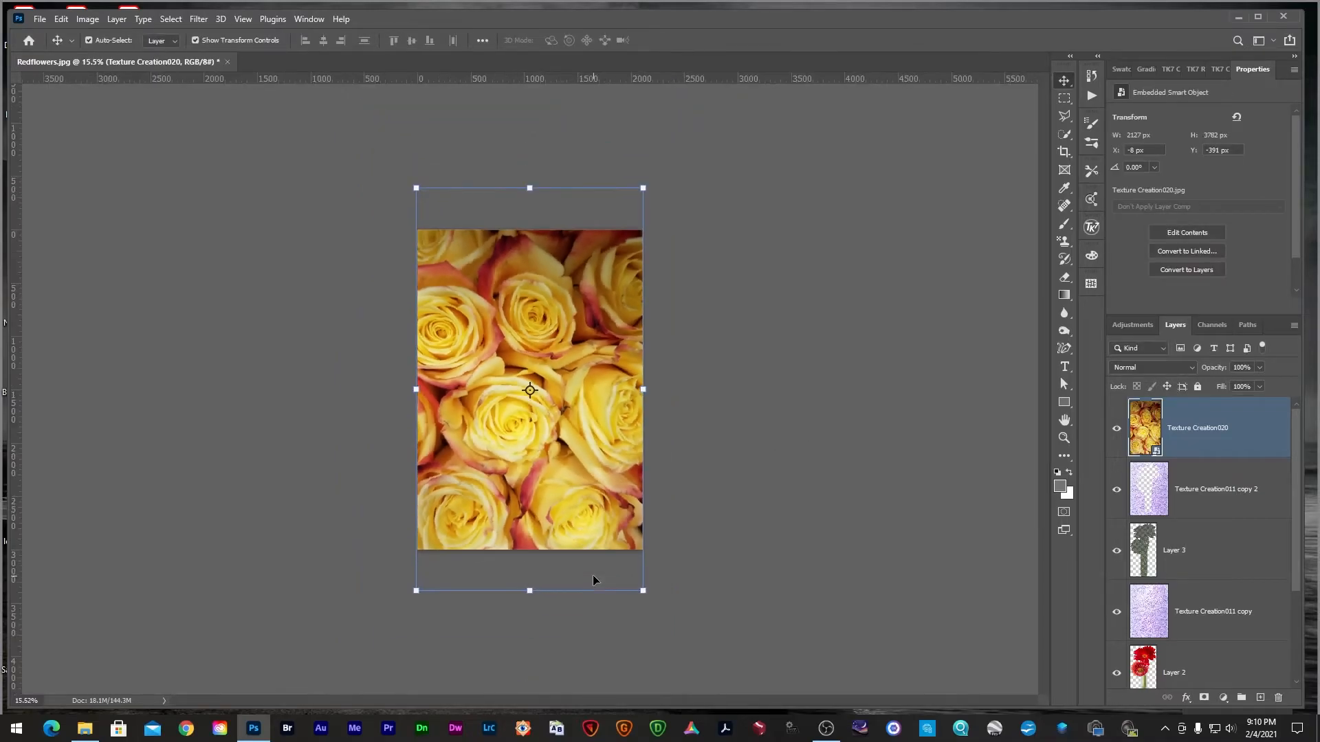
left_click_drag(531, 591, 530, 552)
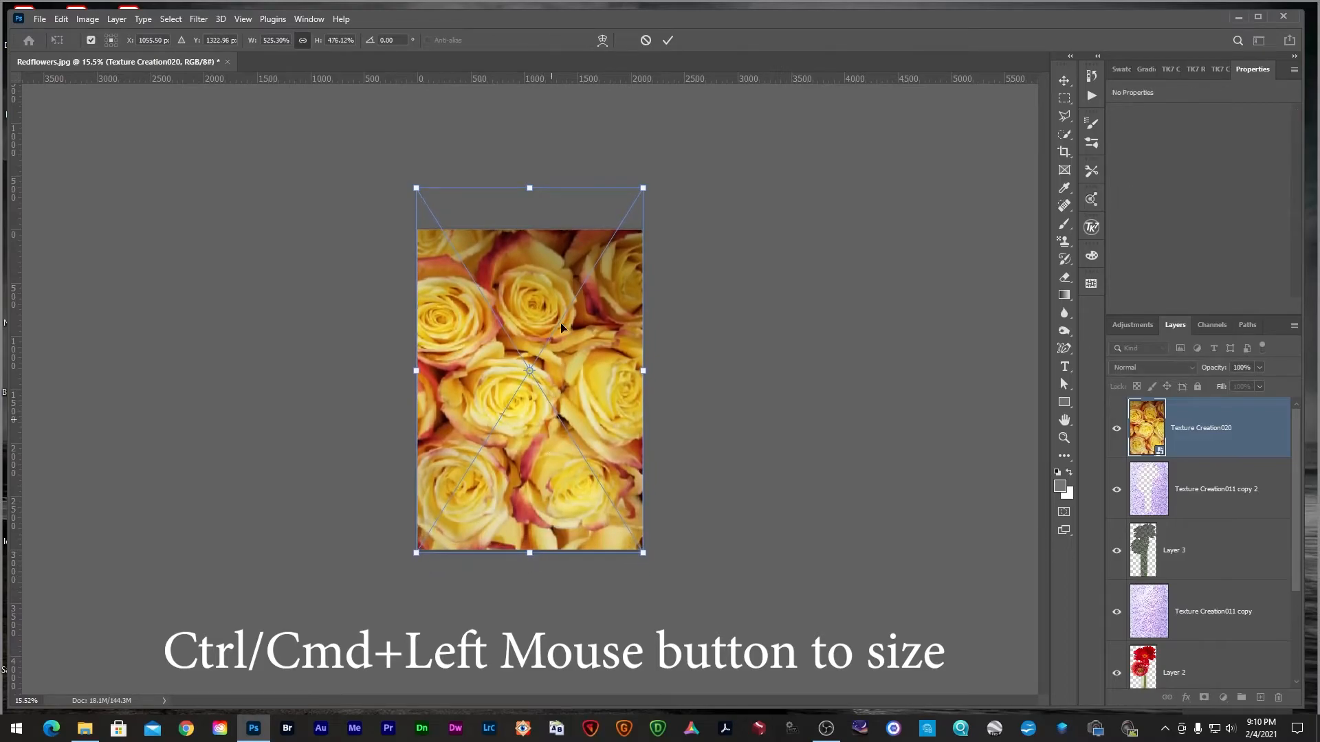
left_click_drag(531, 188, 530, 225)
key("Return")
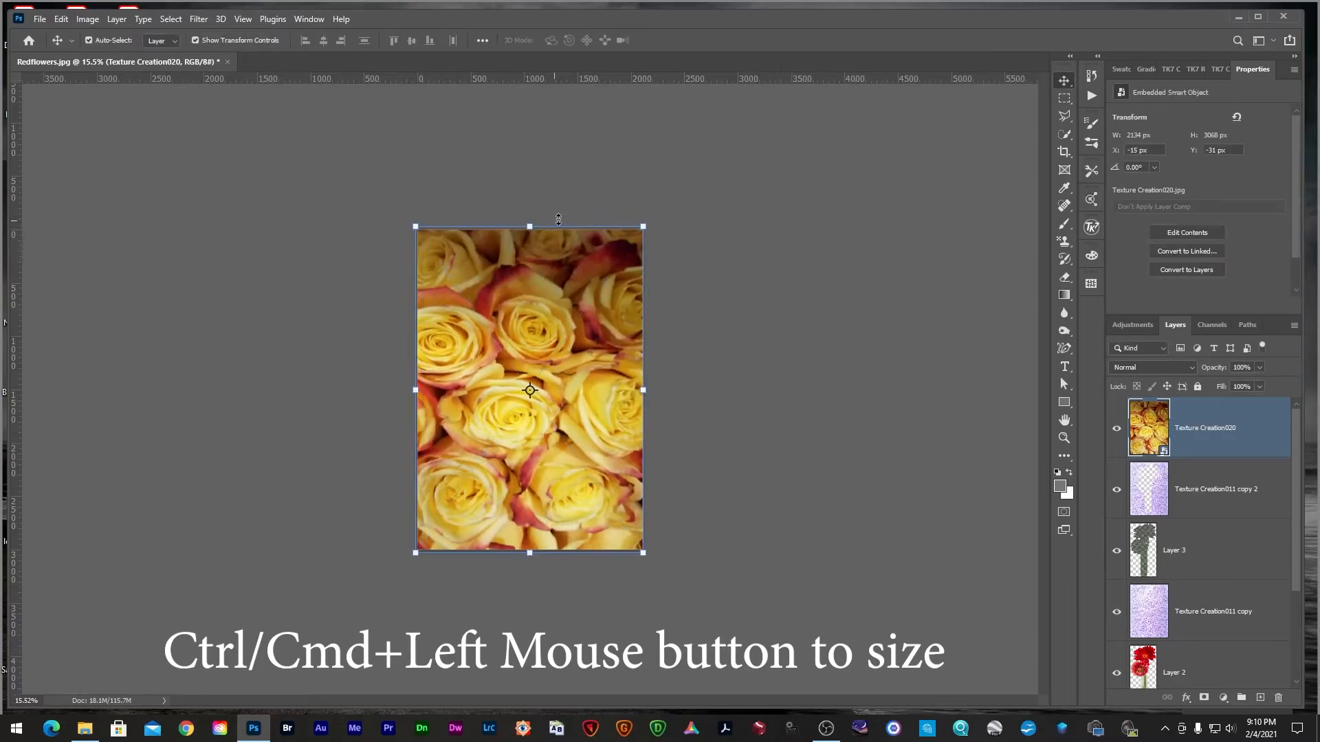
- Set the rose texture's blend mode to Overlay and hide both grass texture layers and the inverted flower-shaped layer
left_click(1162, 367)
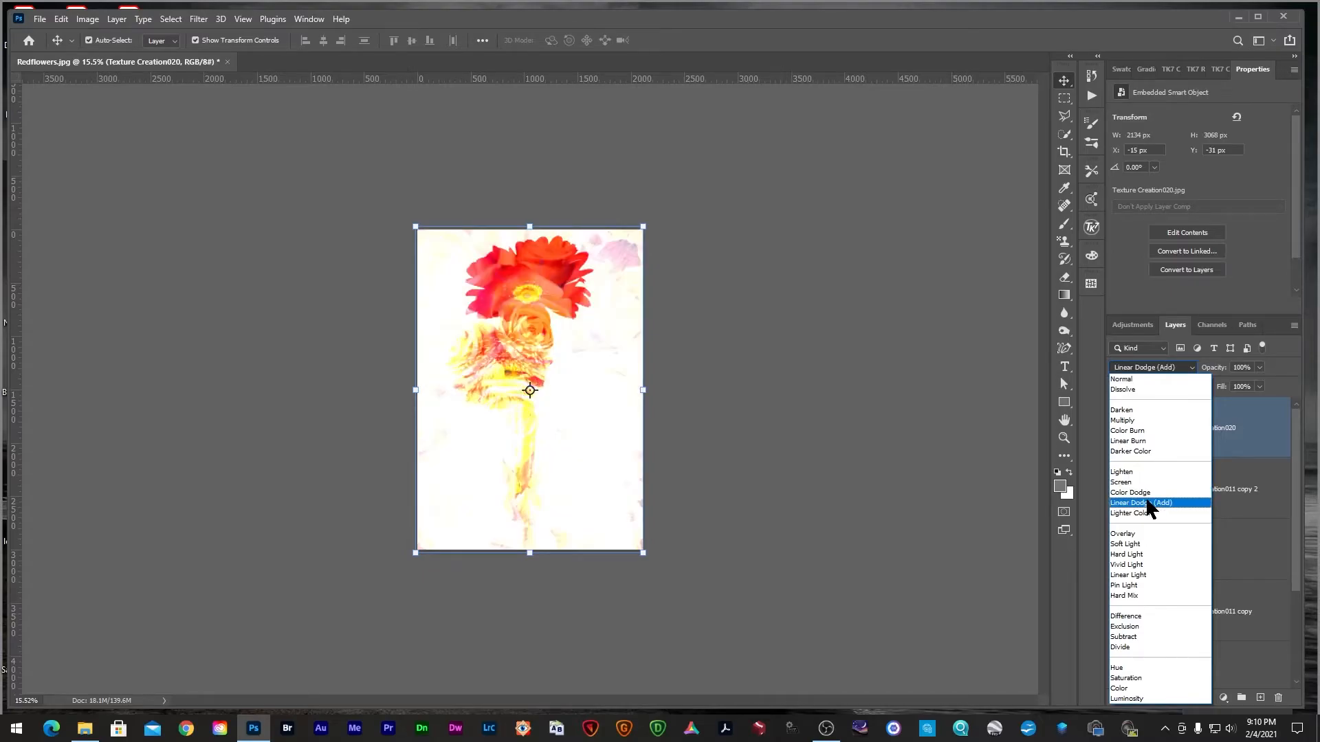
left_click(1146, 535)
left_click(1185, 550)
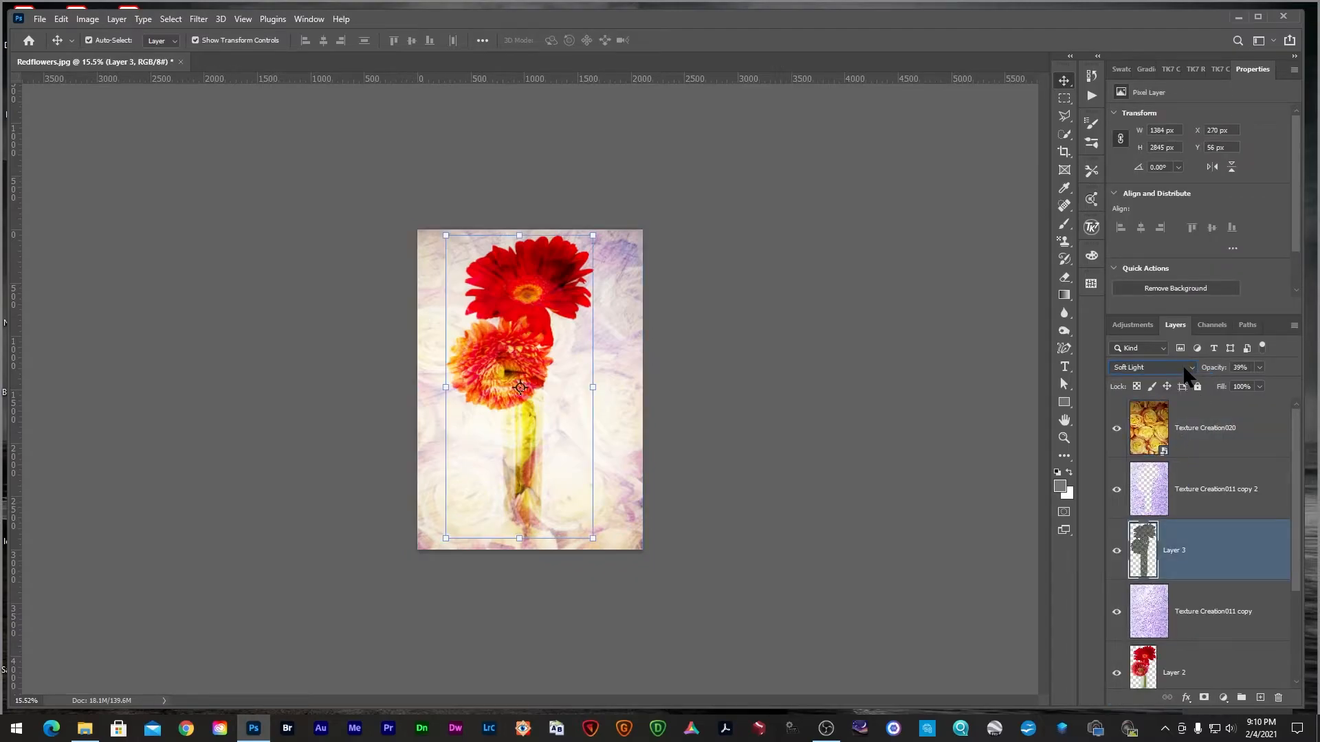
left_click(1116, 490)
left_click(1115, 550)
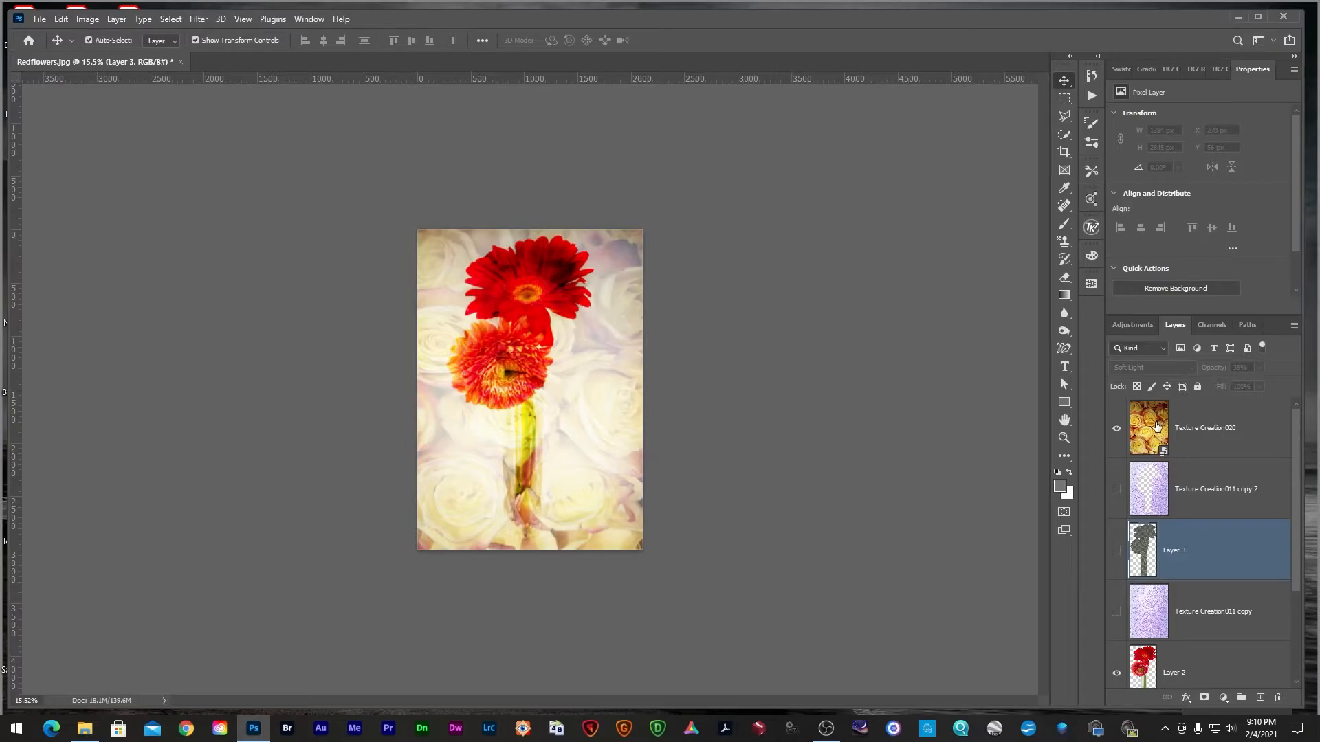
- Lower the rose texture's opacity to 65% and apply a Gaussian Blur with a 16.6-pixel radius
left_click(1204, 404)
left_click_drag(1222, 372, 1198, 371)
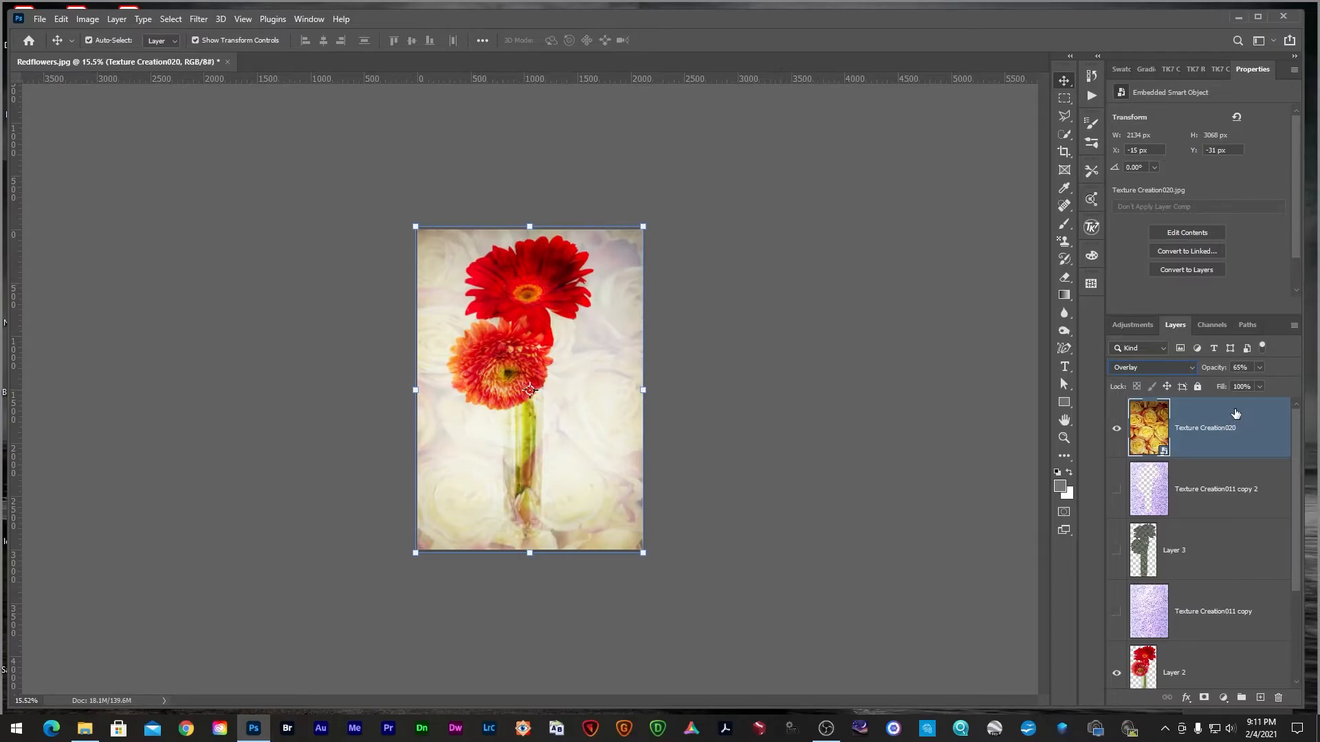
left_click(199, 19)
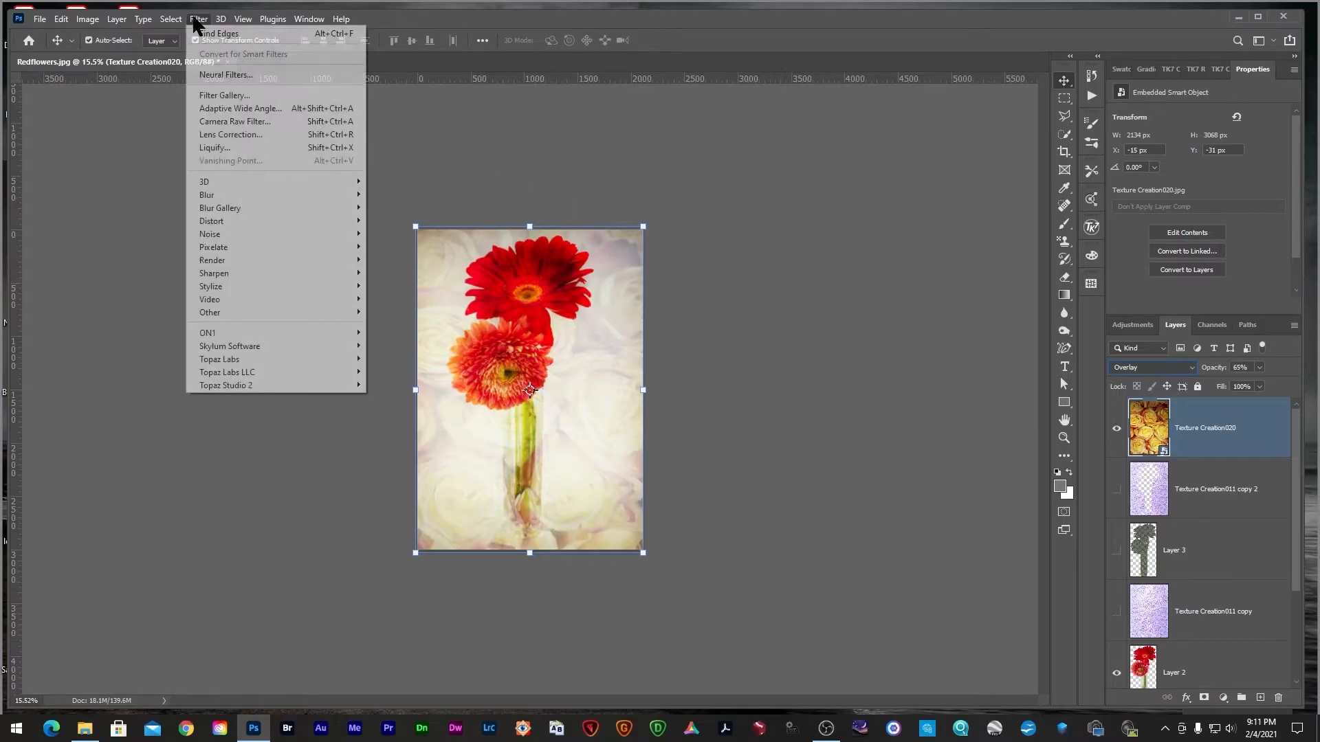
mouse_move(212, 197)
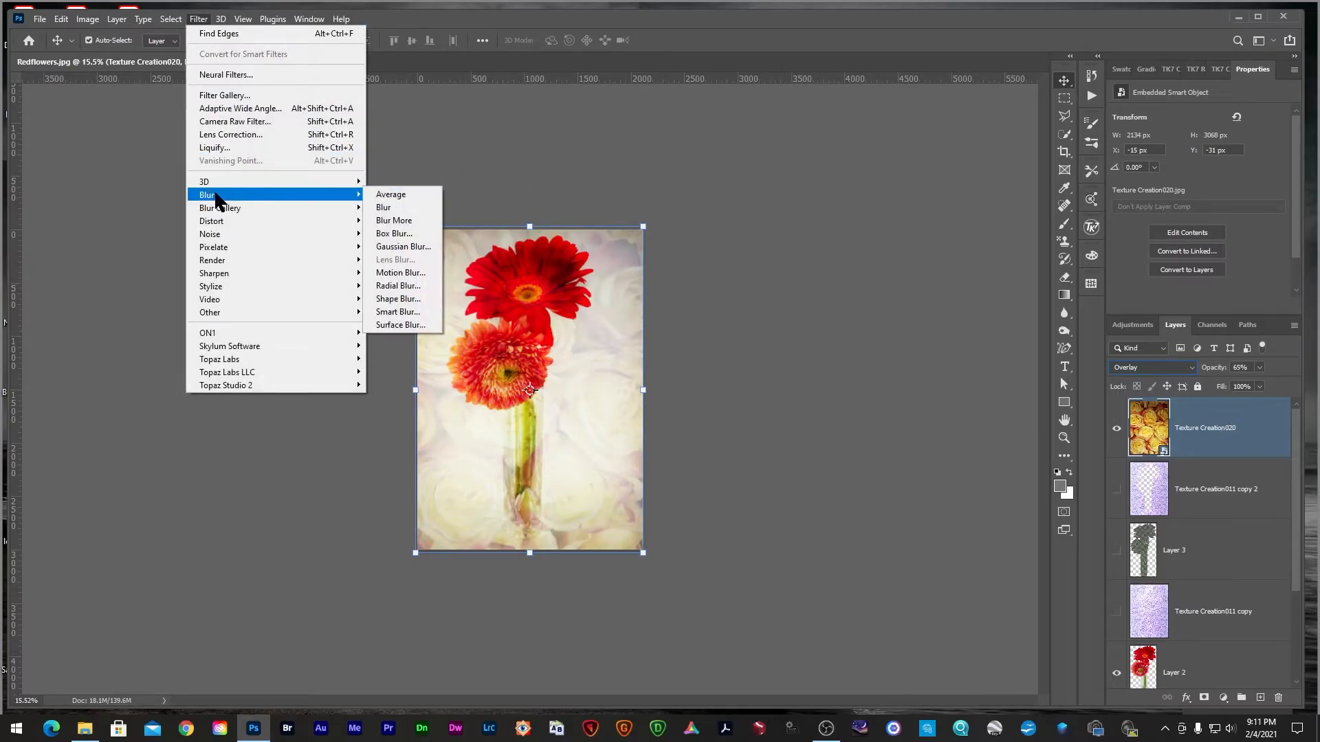
left_click(402, 246)
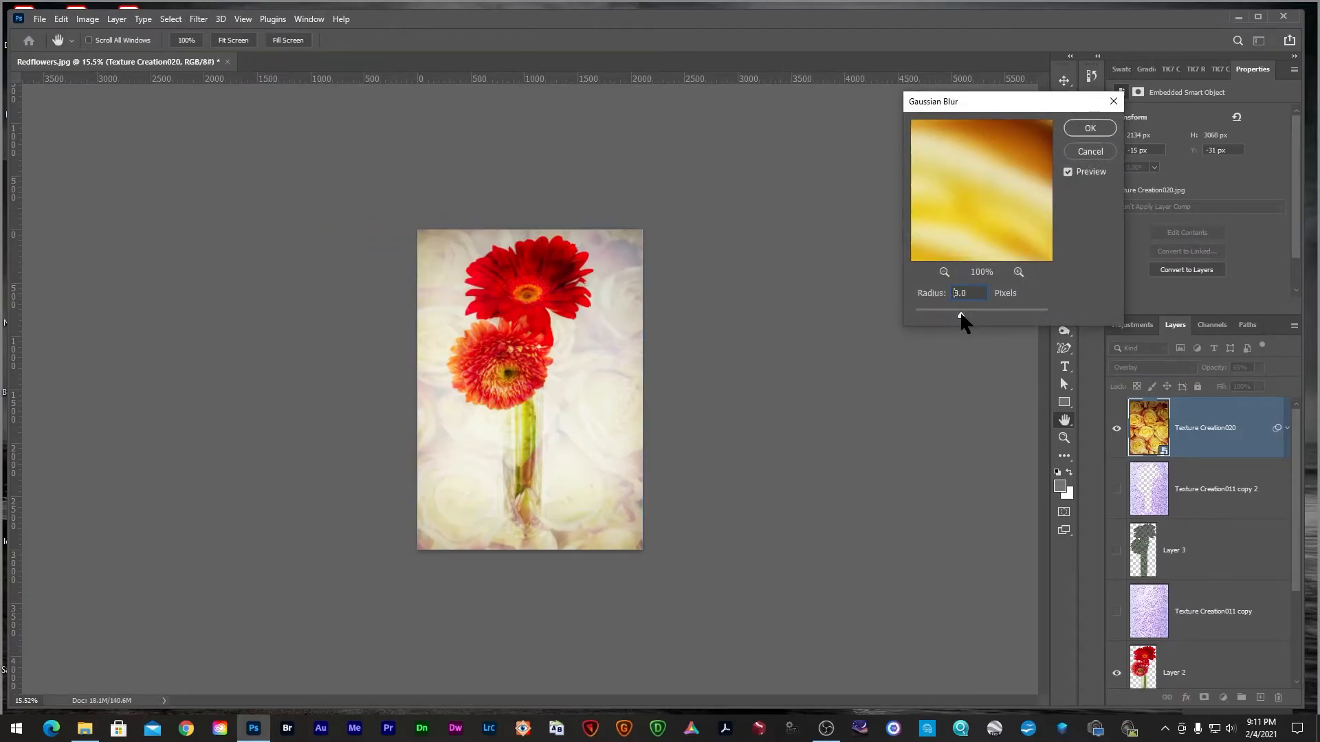
left_click_drag(967, 315, 971, 315)
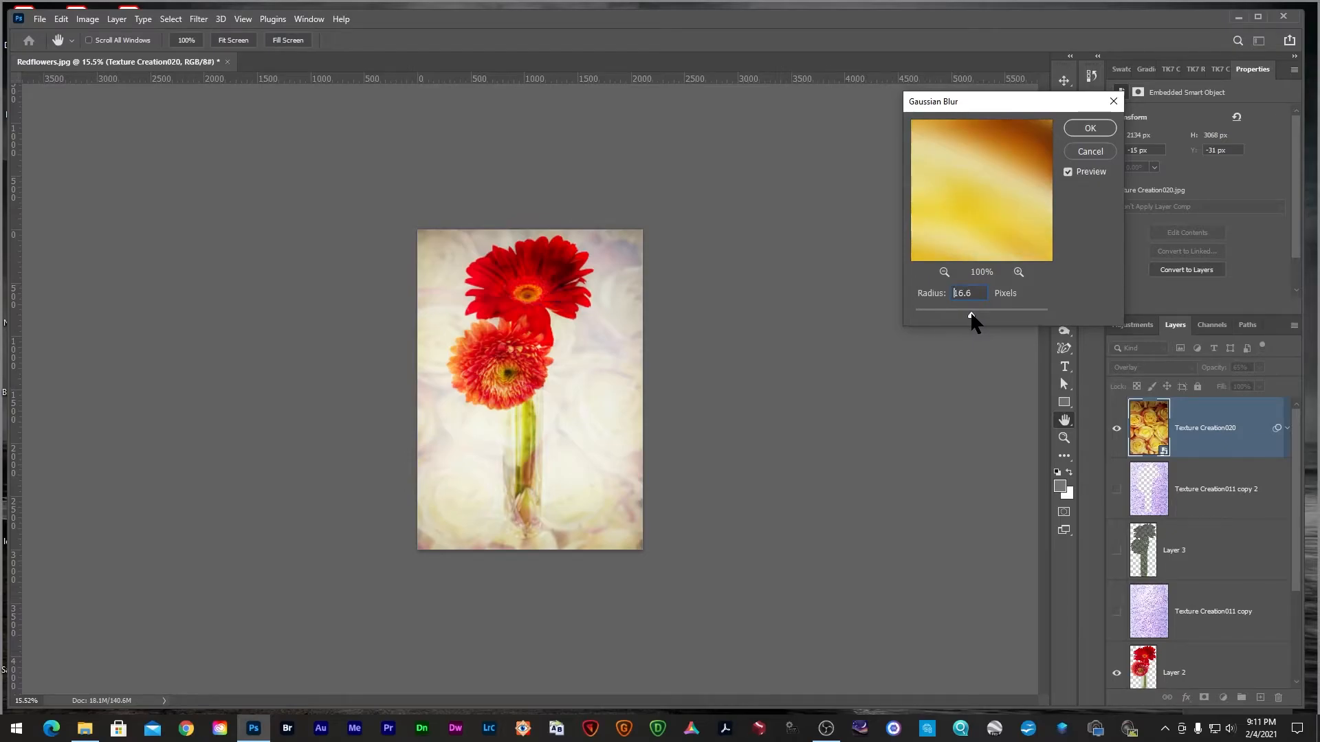
left_click(1089, 129)
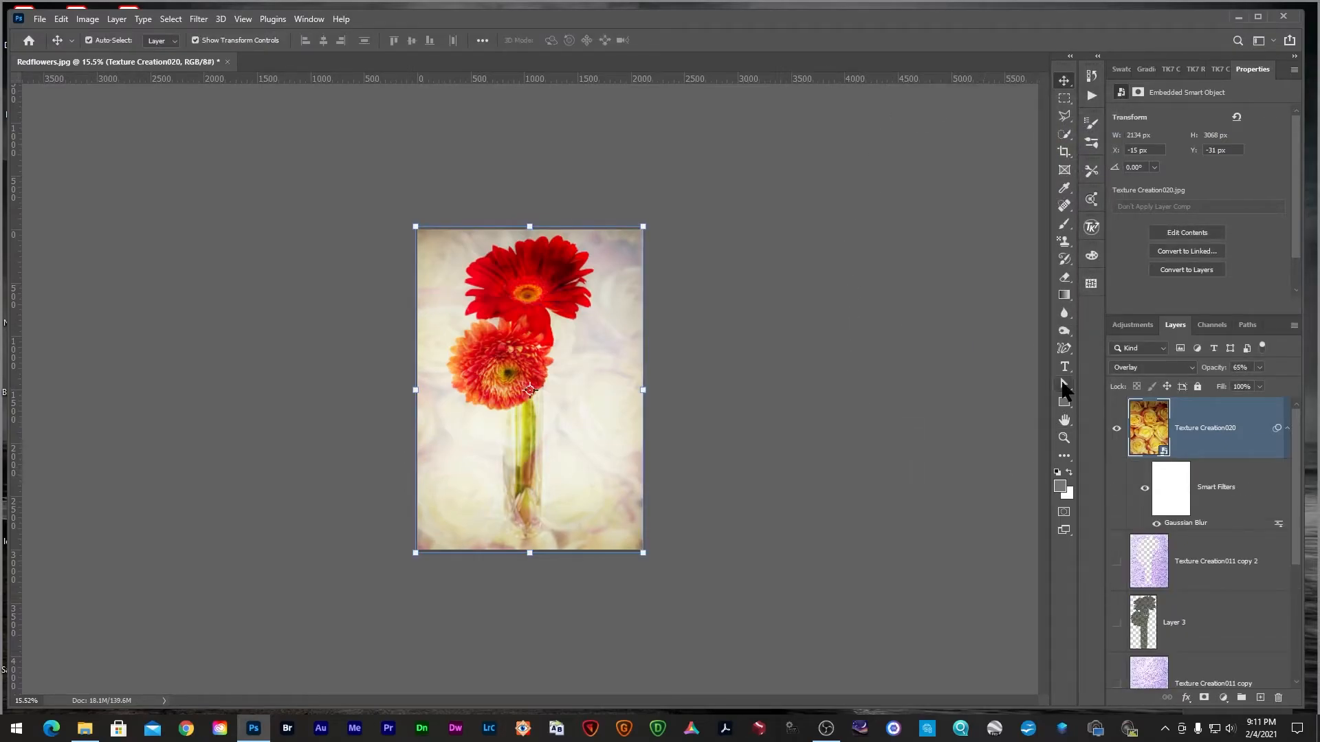
- Duplicate the blurred rose texture layer and hide the original beneath it
left_click(1064, 384)
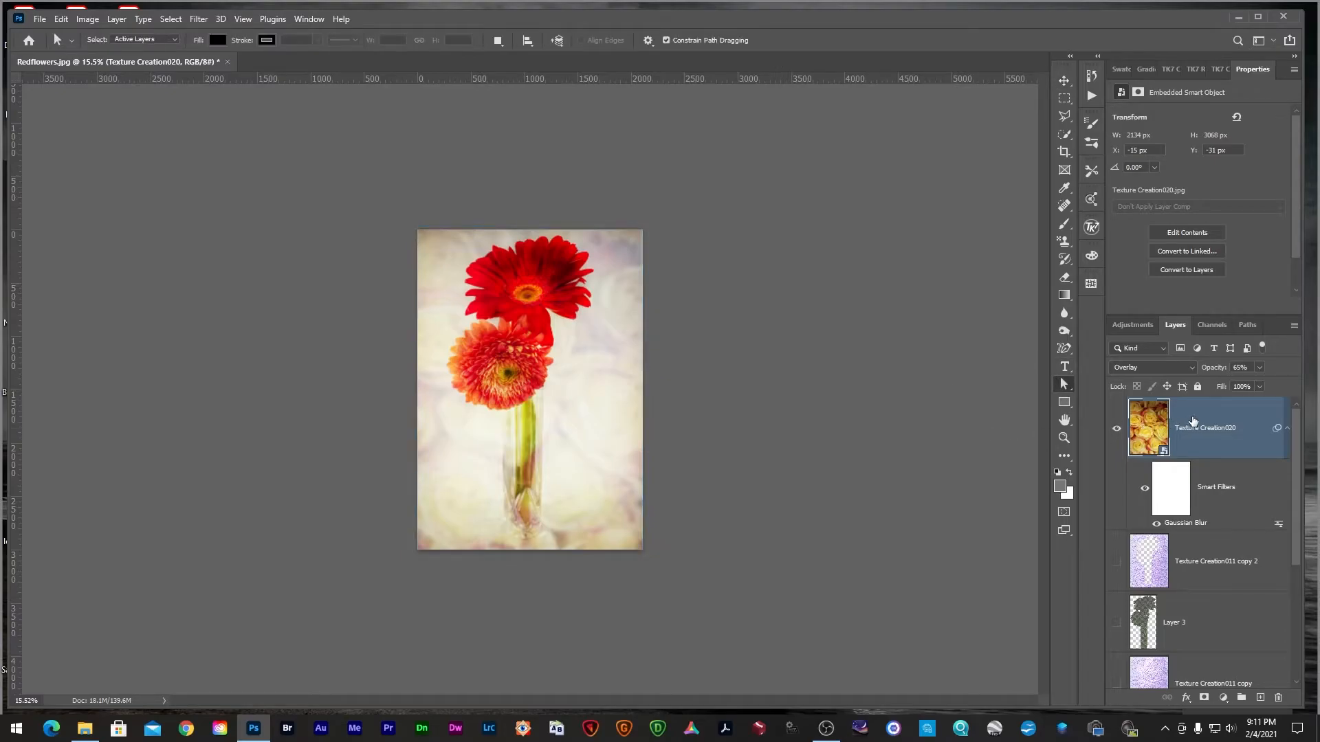
key("ctrl+j")
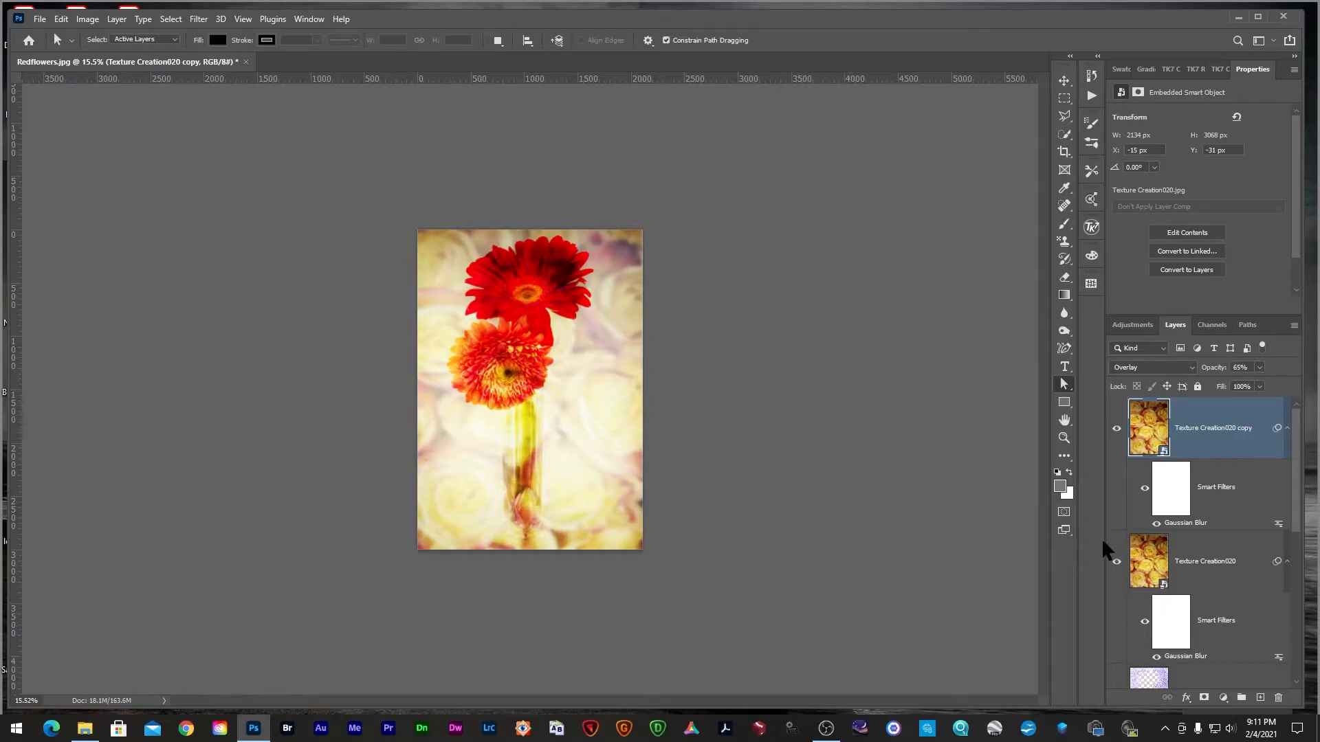
left_click(1116, 562)
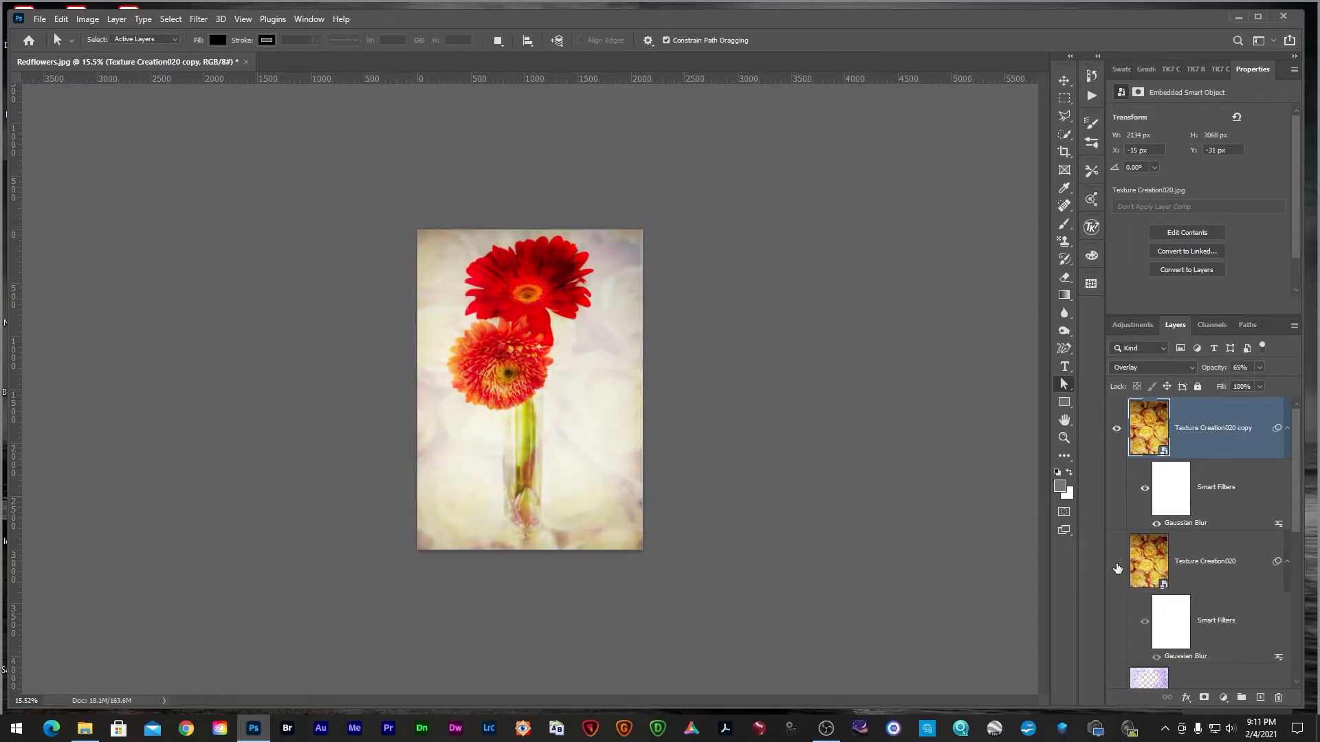
- Mask the rose texture copy with the flower-and-vase outline loaded from Layer 2, and invert the mask so the texture affects only the background
key("ctrl+plus")
key("ctrl+plus")
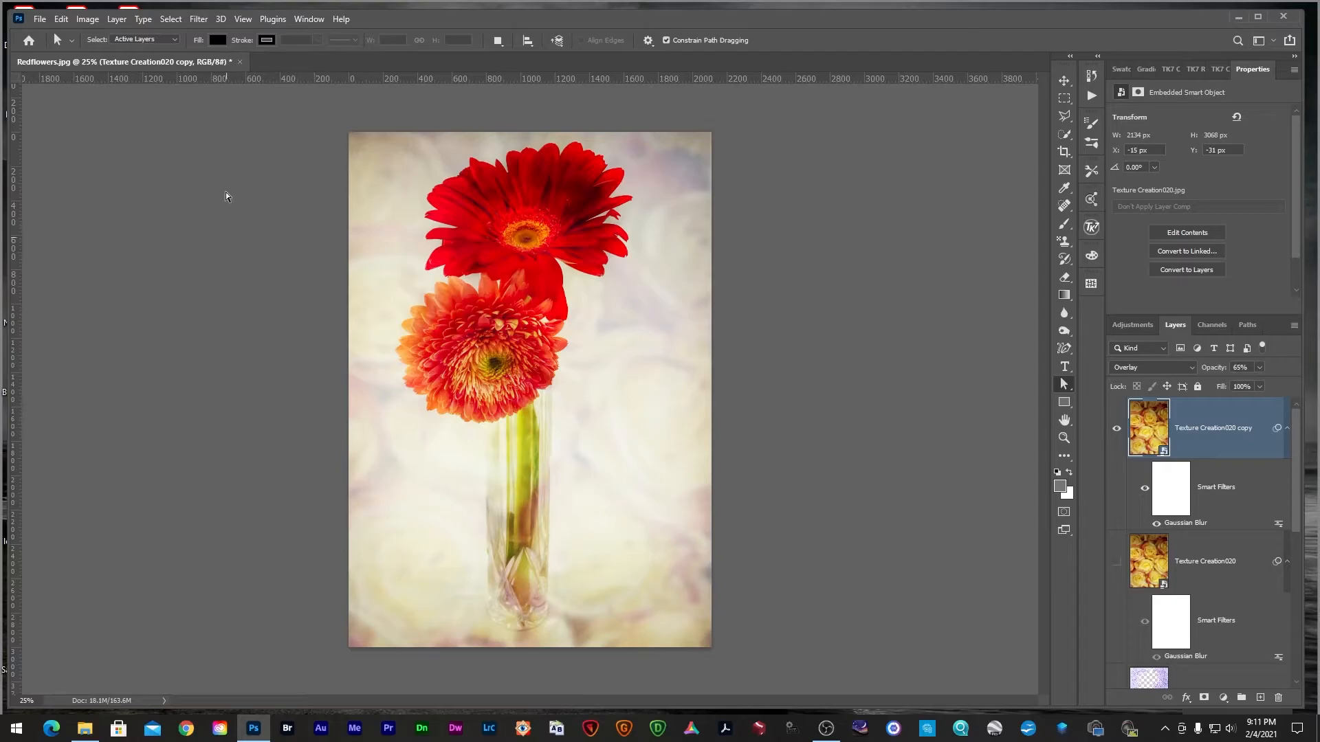
scroll(1191, 590, "down", 5)
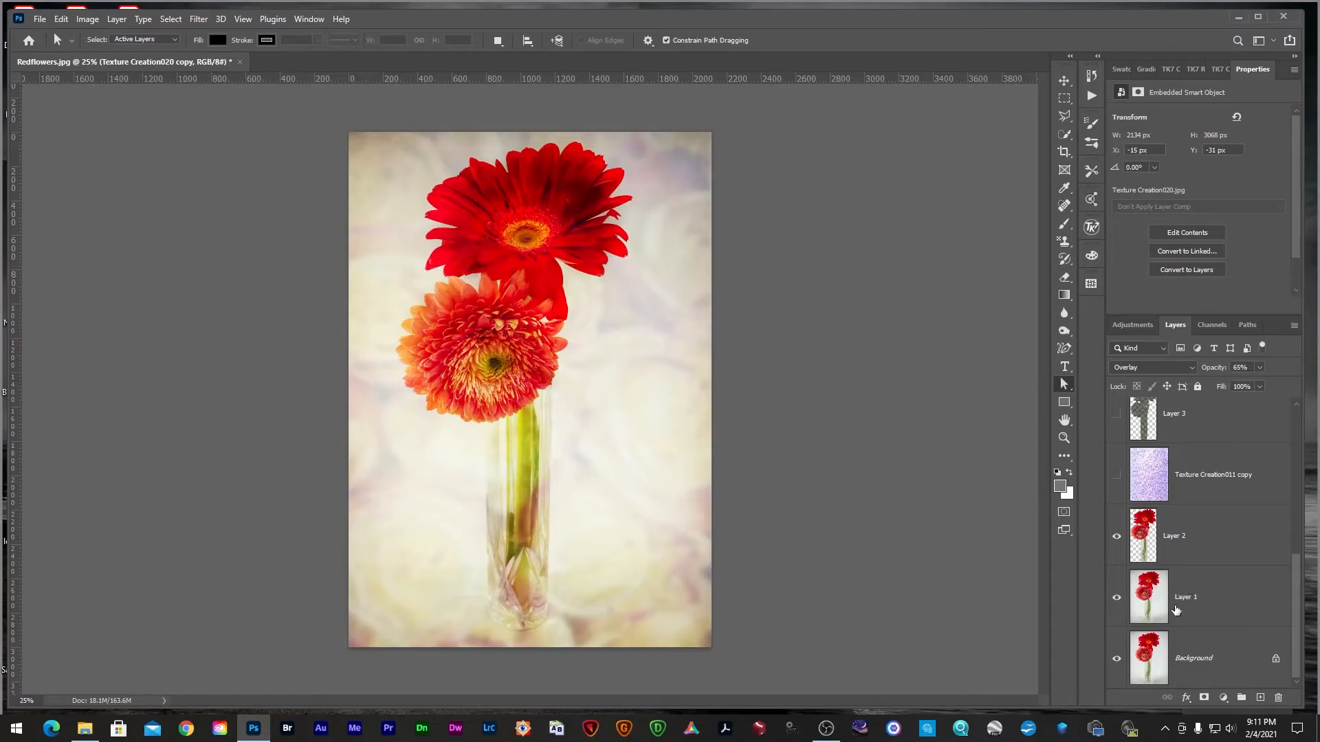
left_click(1140, 546, "ctrl")
scroll(1141, 543, "up", 6)
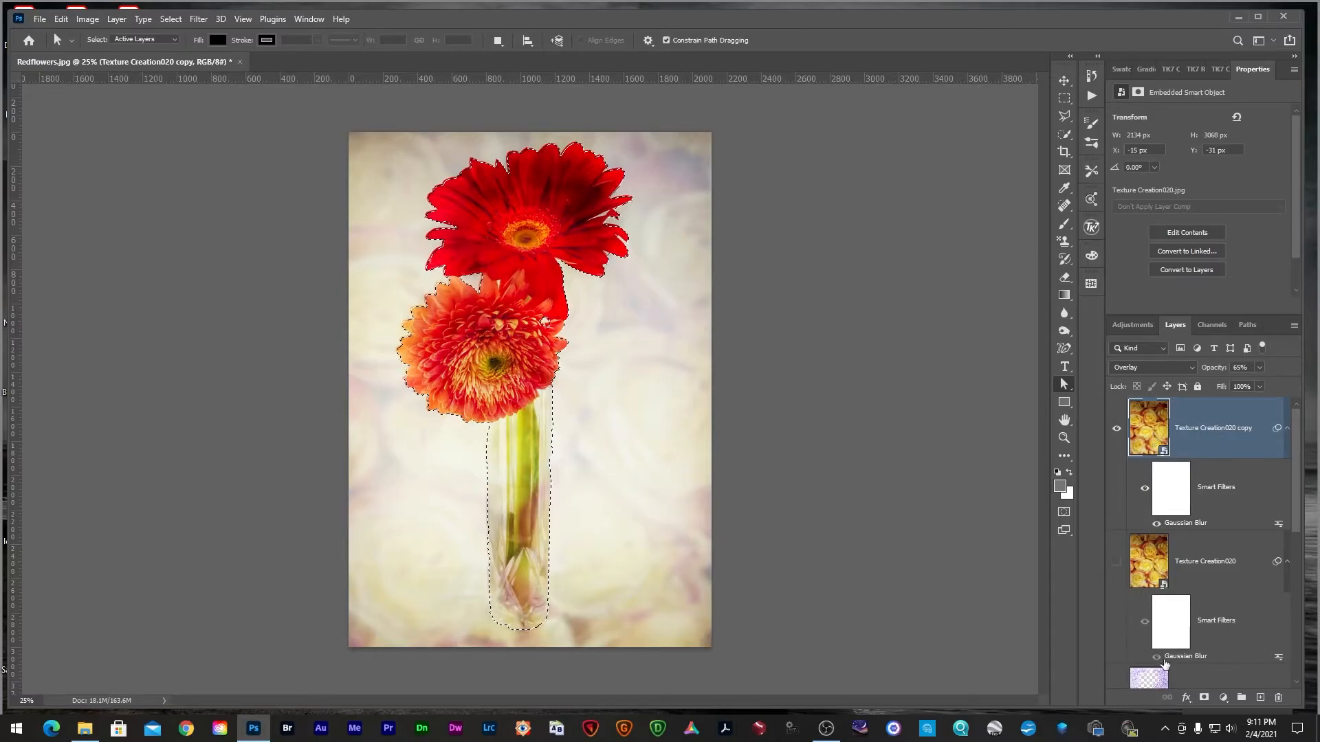
left_click(1203, 698)
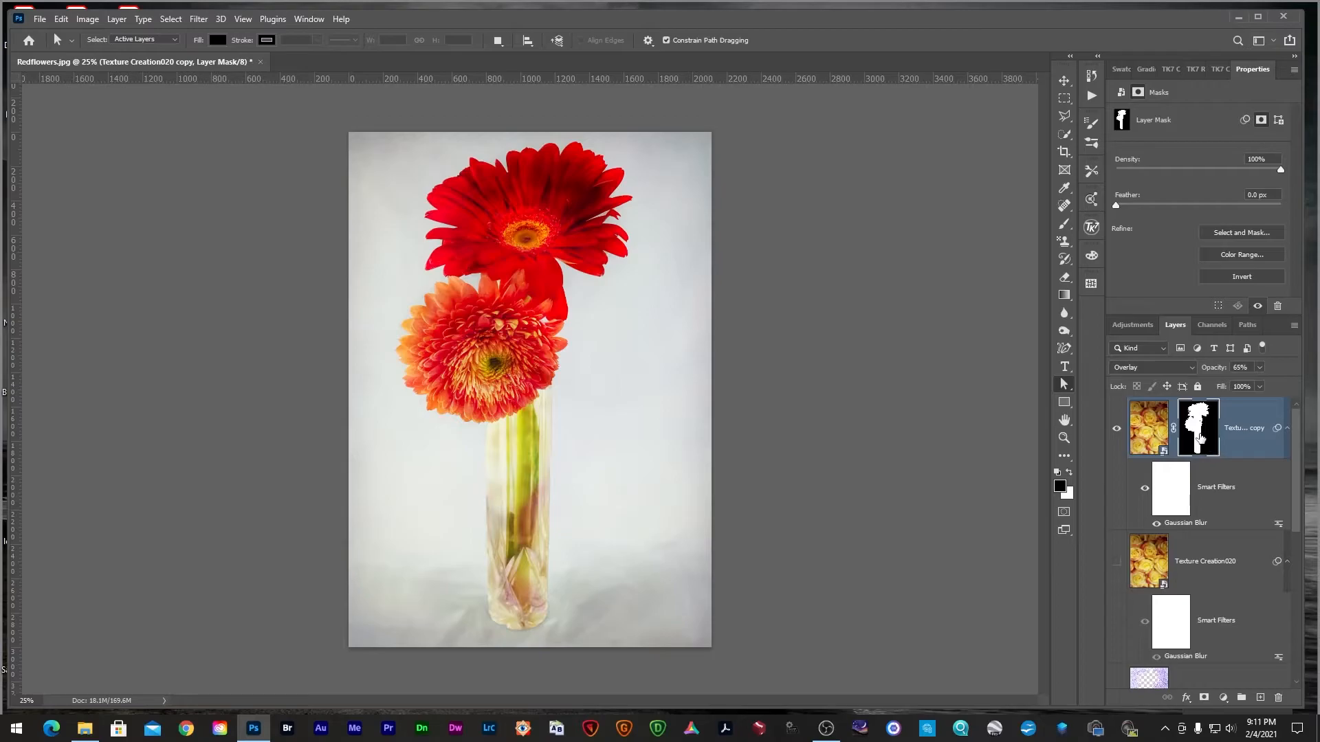
key("ctrl+i")
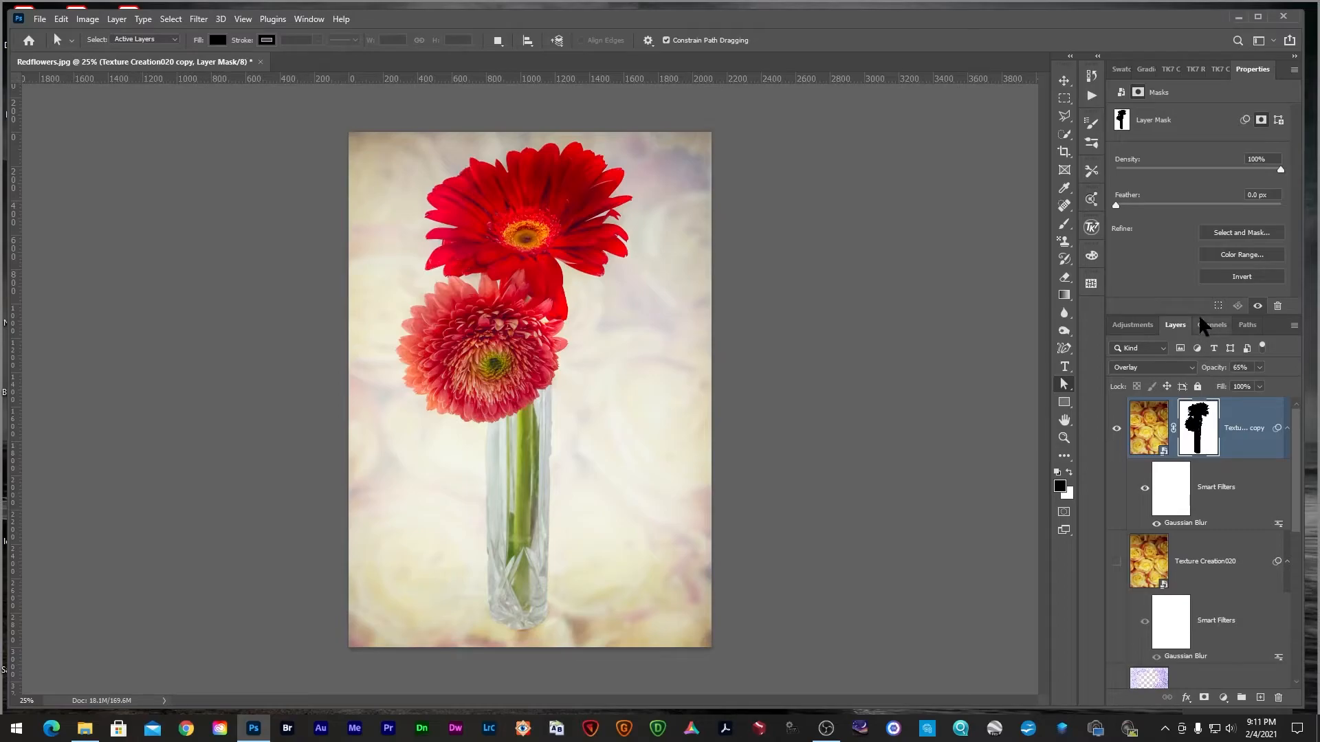
- Lower the density of the rose texture copy's mask so some texture shows on the flowers and vase, and reselect the layer's image
left_click_drag(1272, 169, 1201, 169)
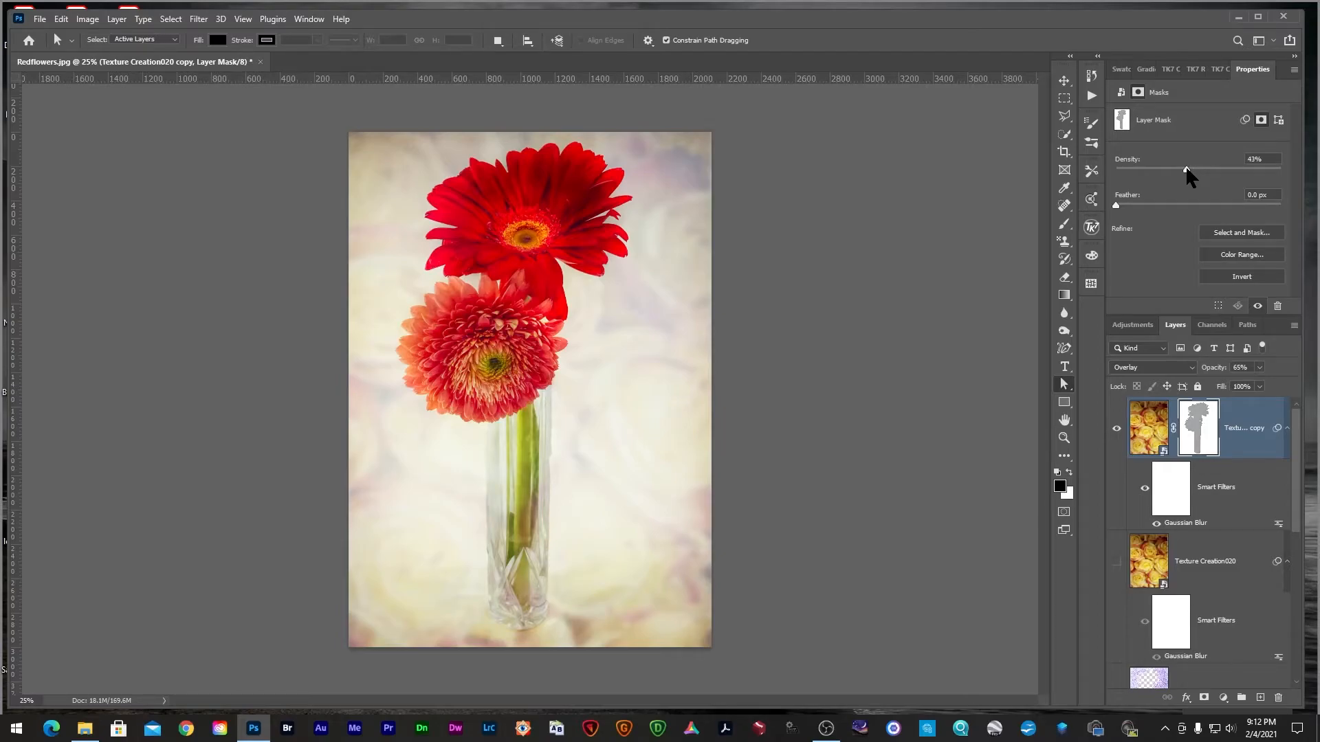
left_click_drag(1186, 169, 1167, 170)
left_click(1141, 429)
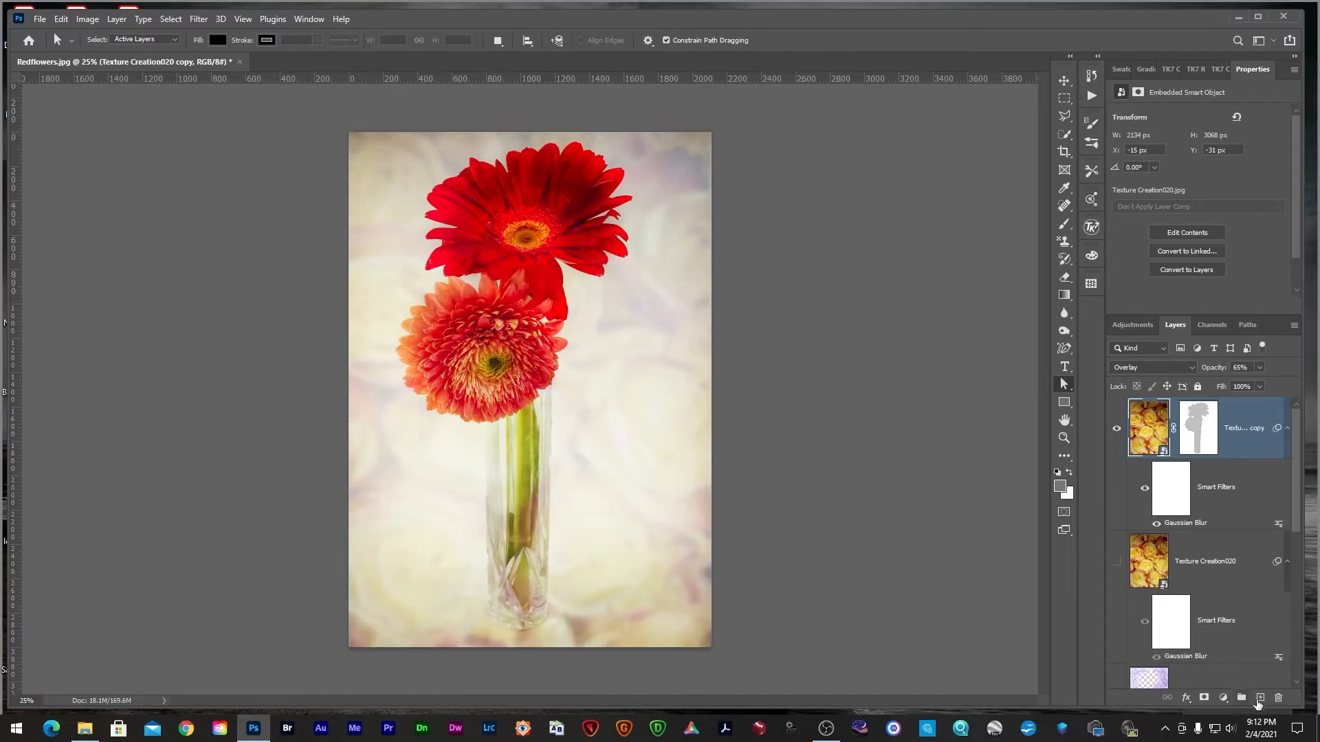
- Add an empty layer above the rose texture copy and select the entire canvas
left_click(1259, 698)
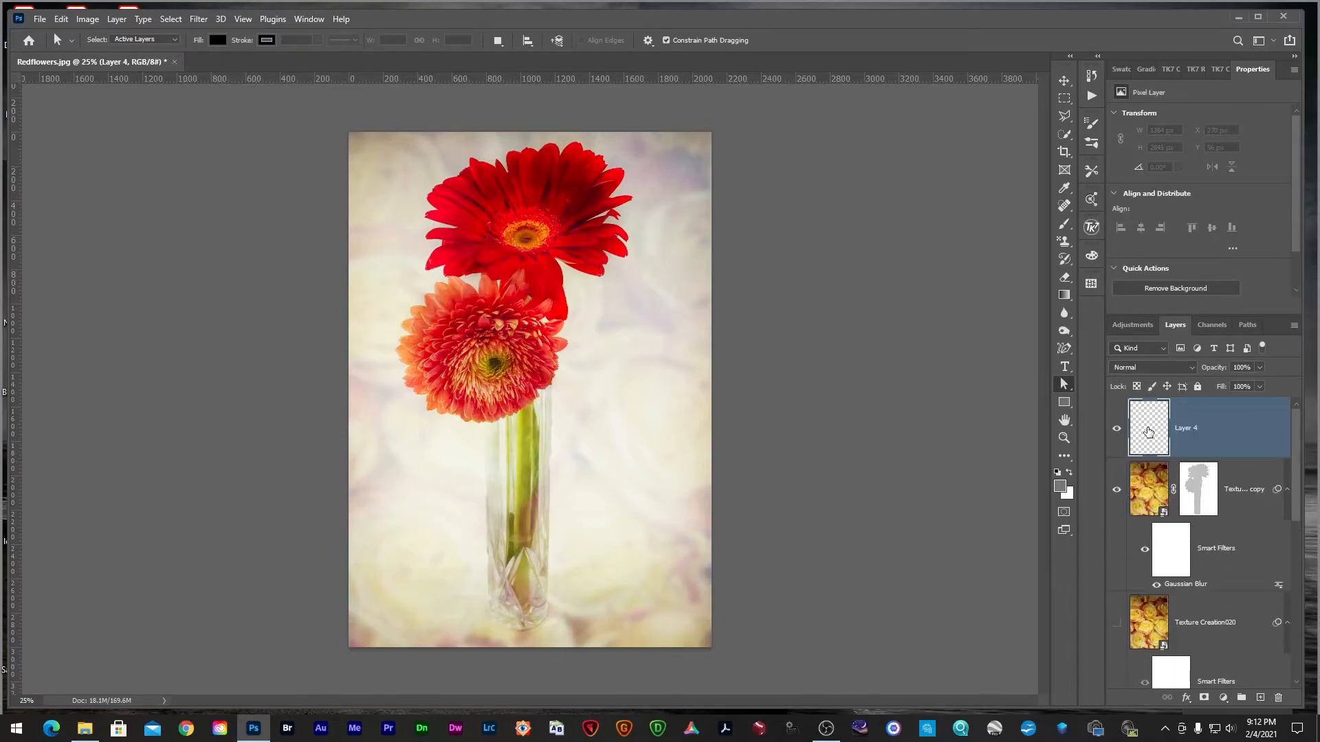
left_click(171, 19)
left_click(173, 35)
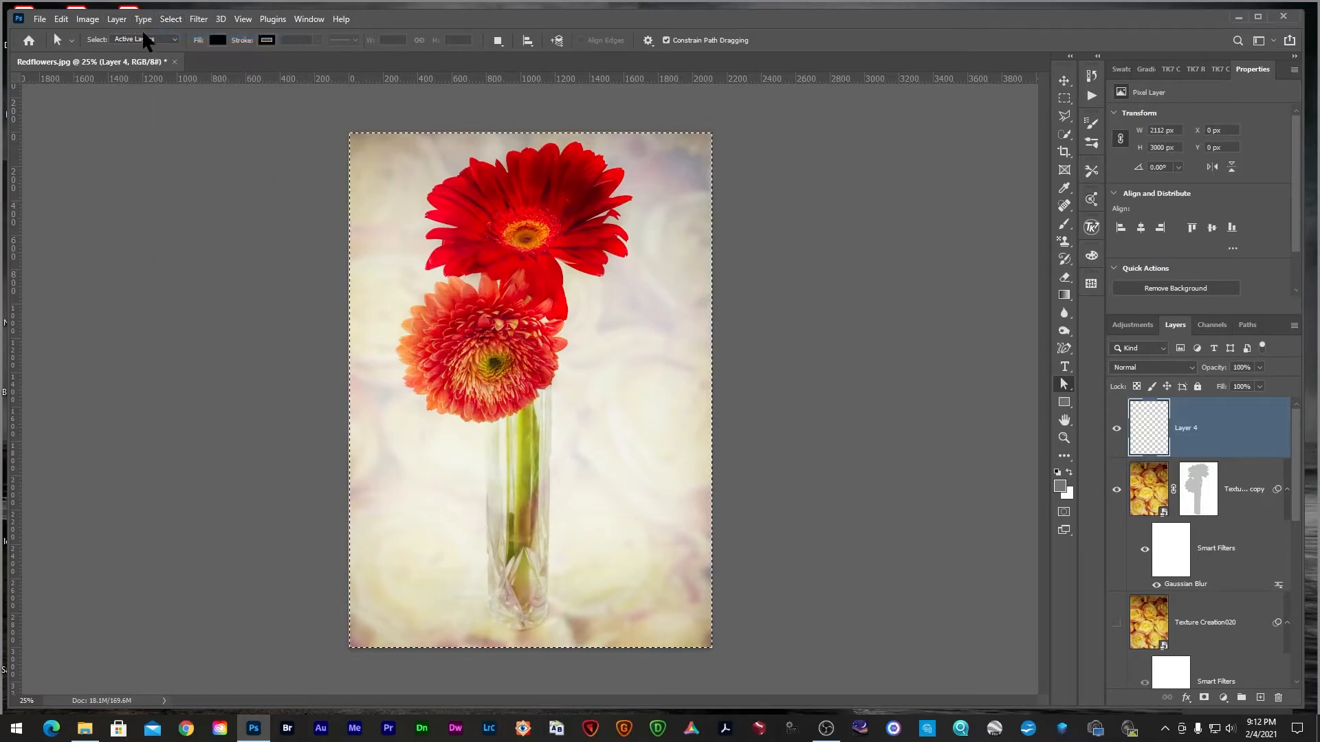
- Stroke the canvas selection with a 20 px centered border in yellow-green #a6a528 sampled from the flower stem, and deselect
left_click(61, 20)
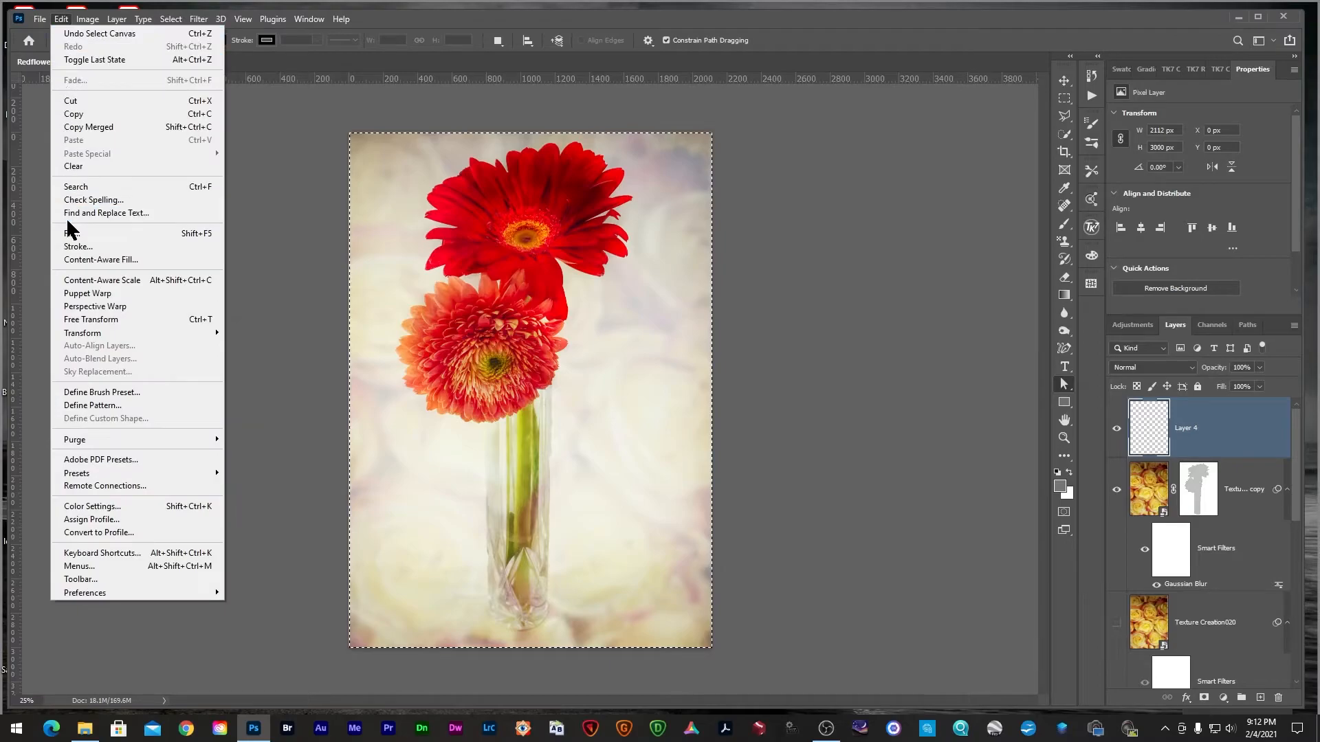
left_click(74, 246)
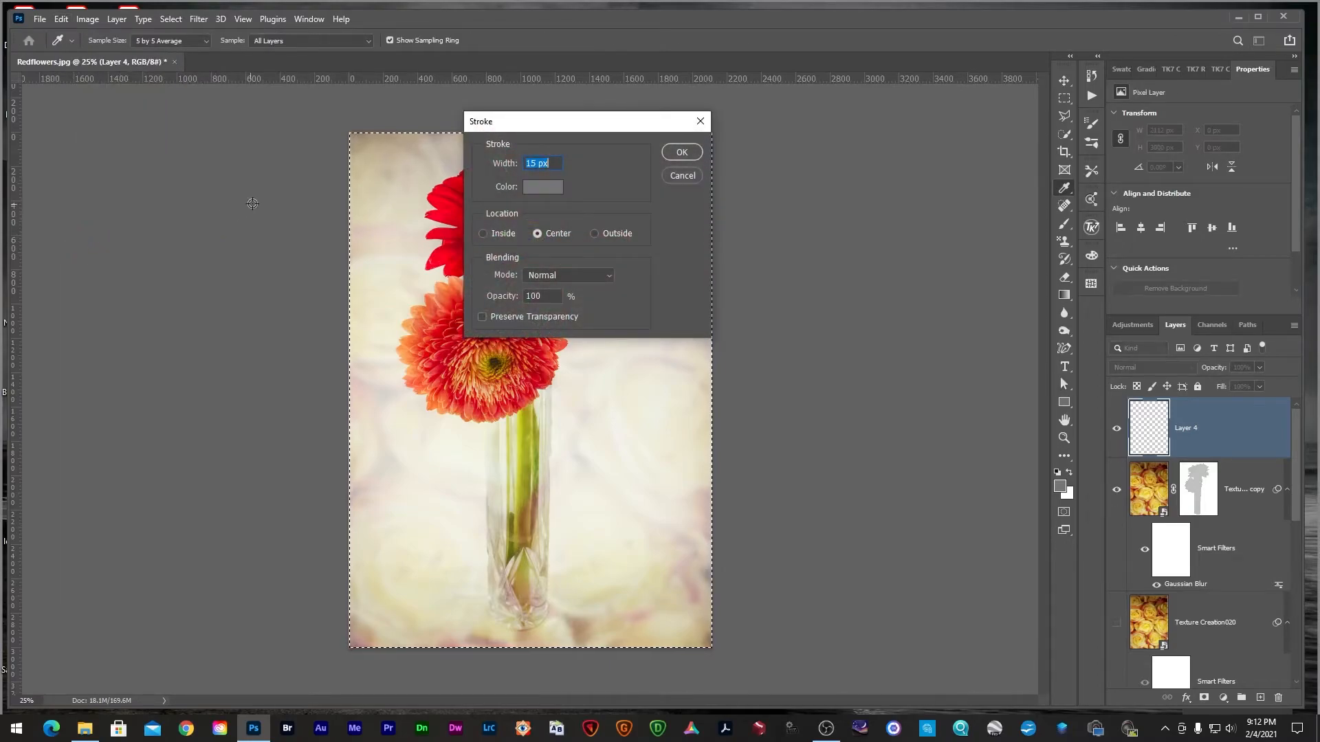
type("20")
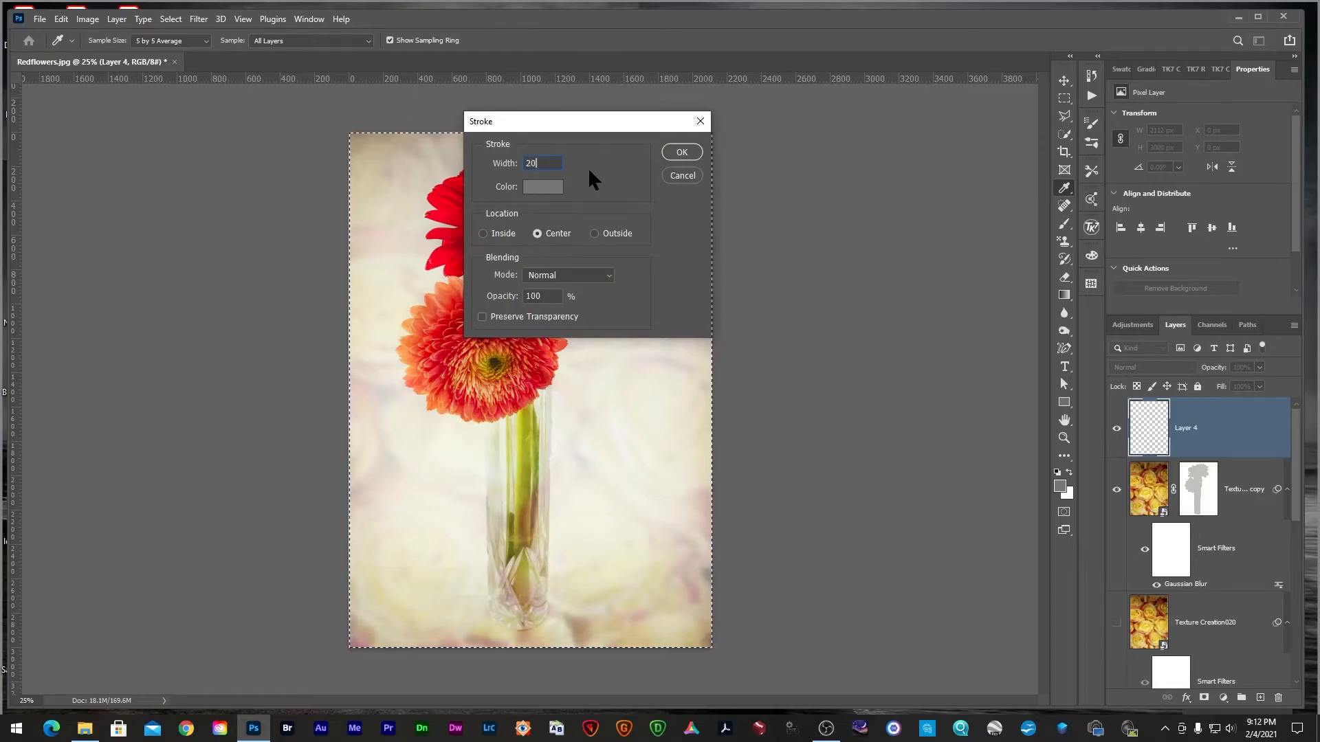
left_click(543, 186)
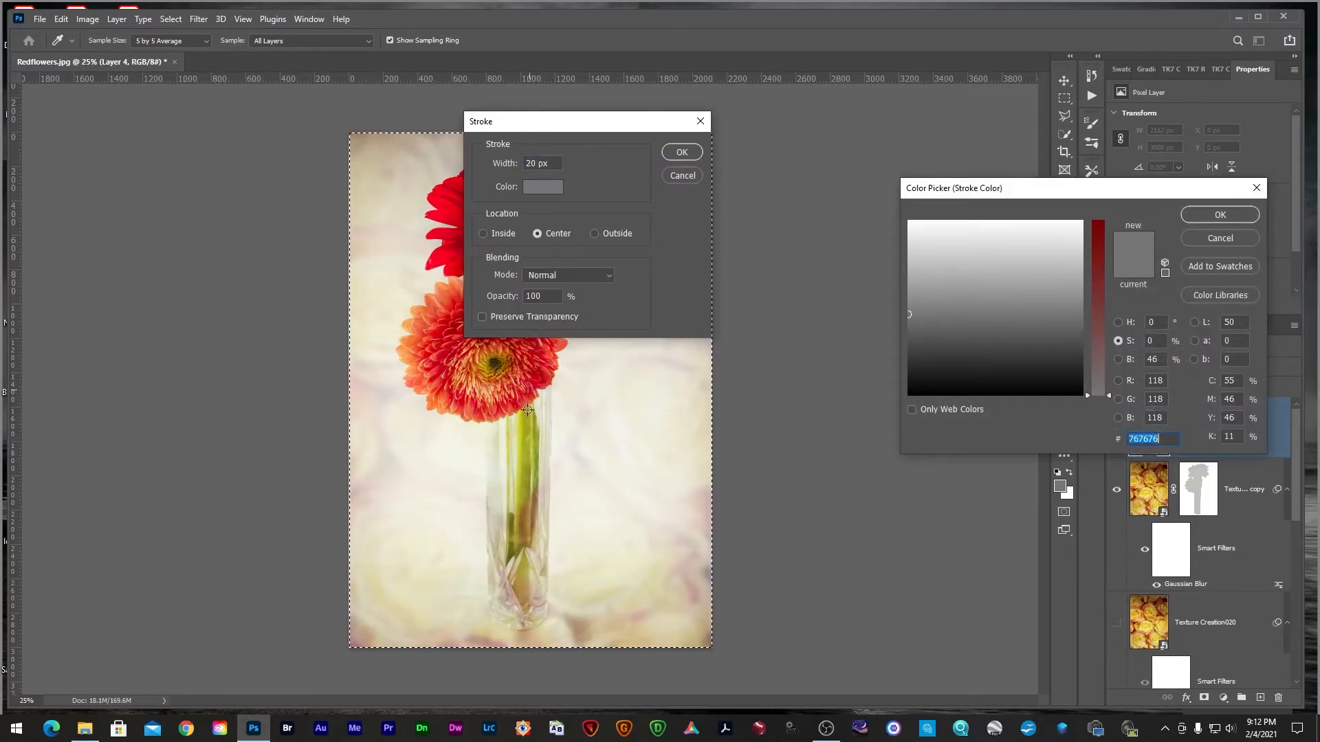
left_click(529, 431)
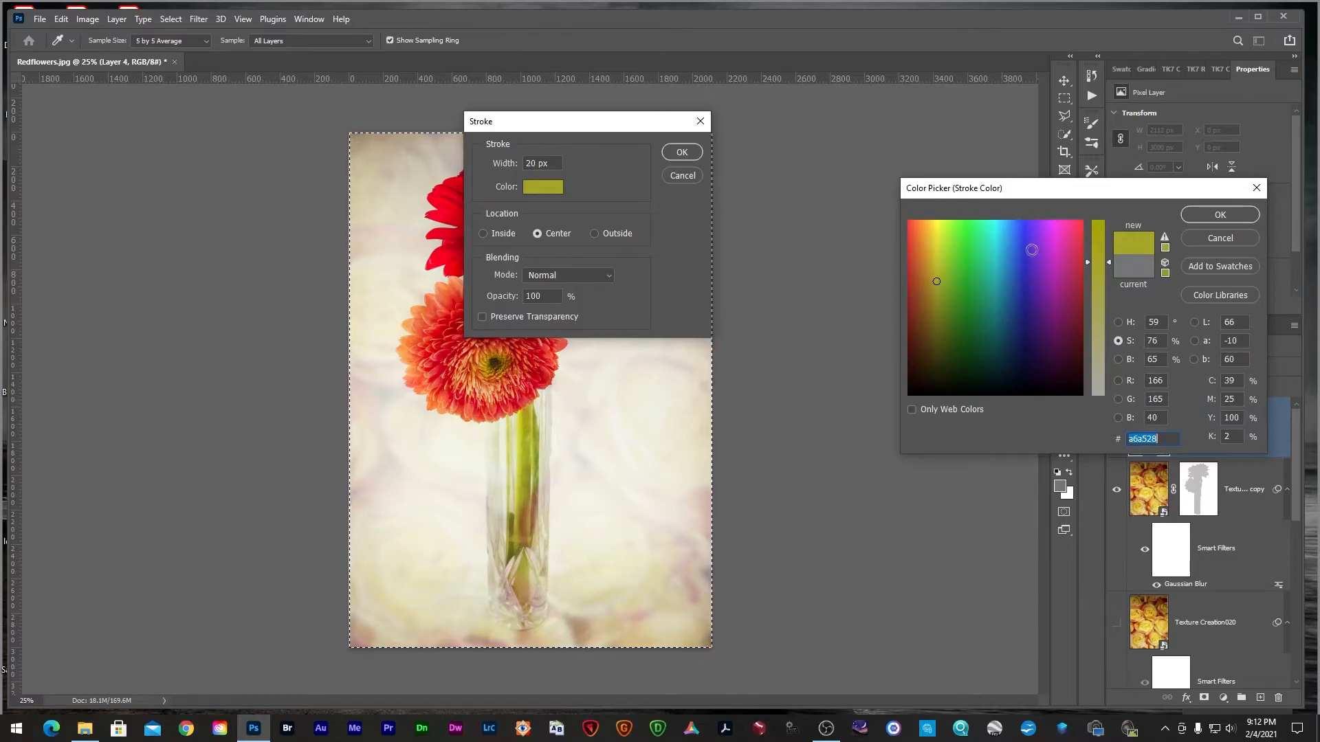
left_click(1189, 214)
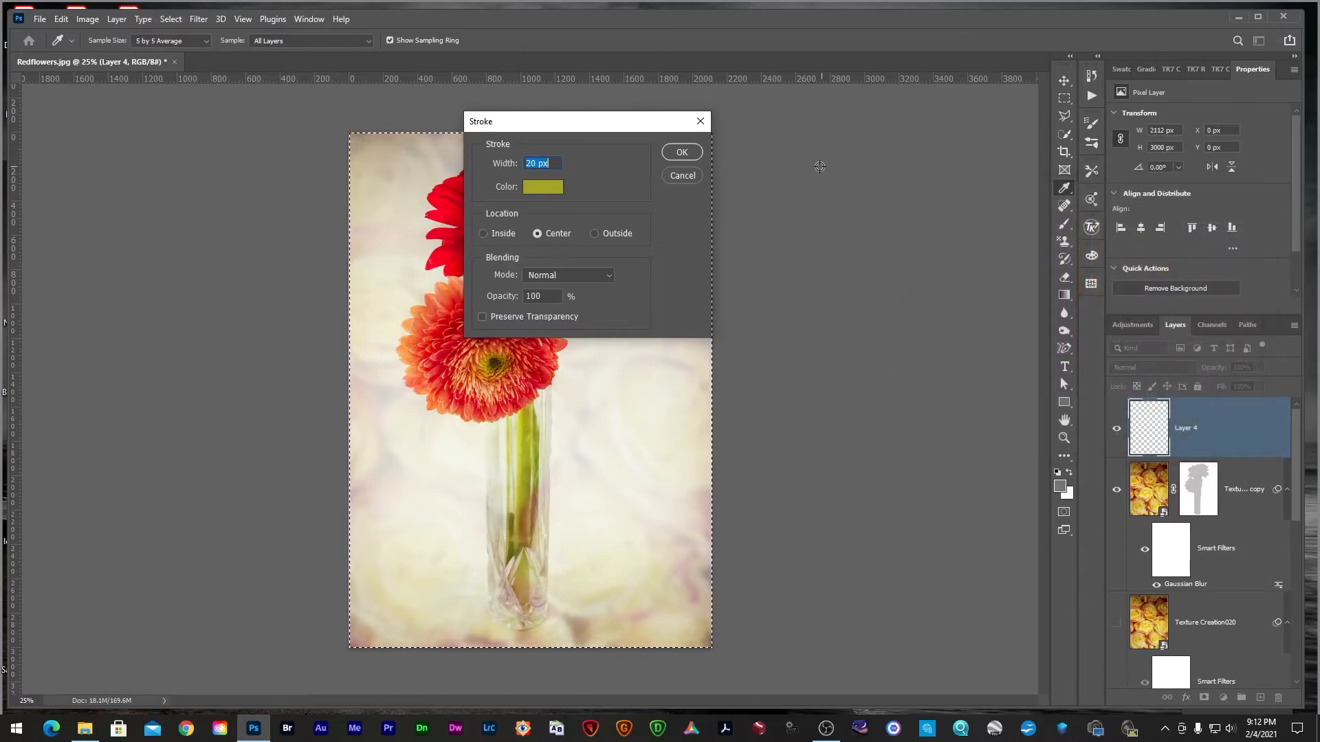
left_click(671, 147)
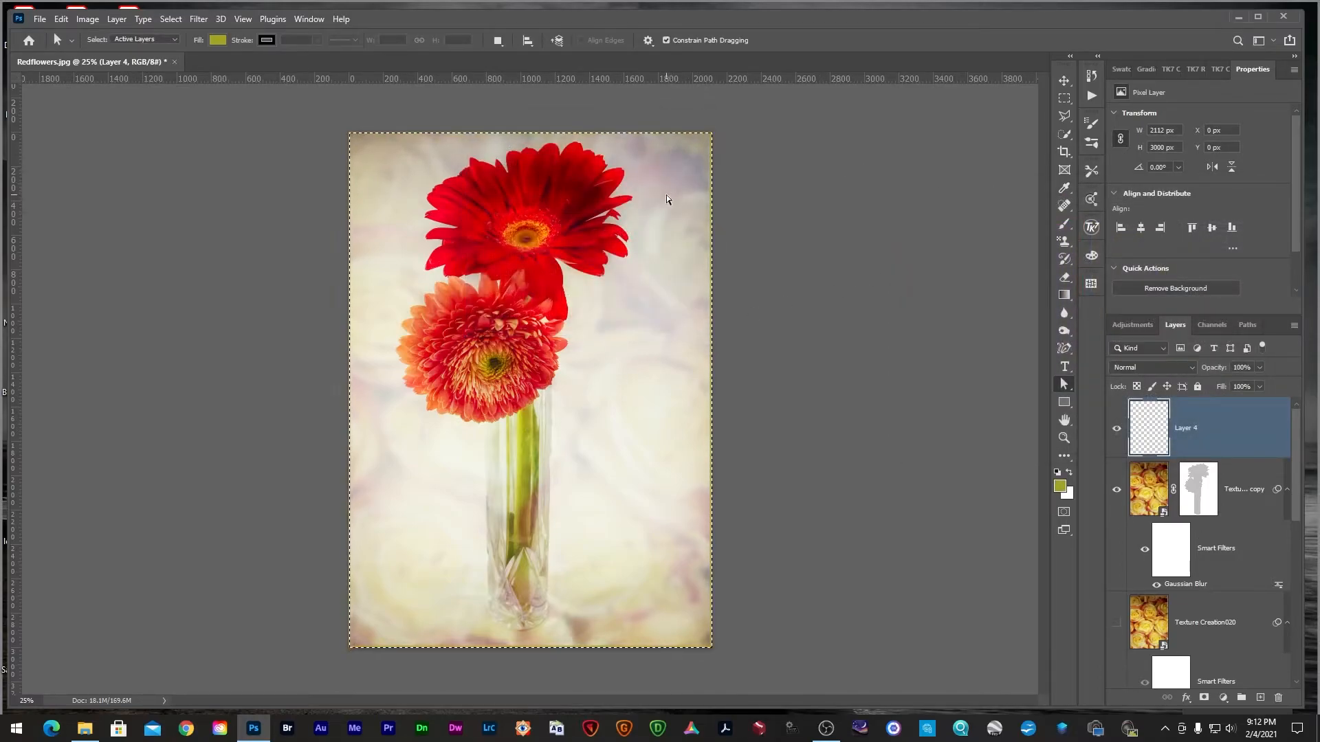
key("ctrl+d")
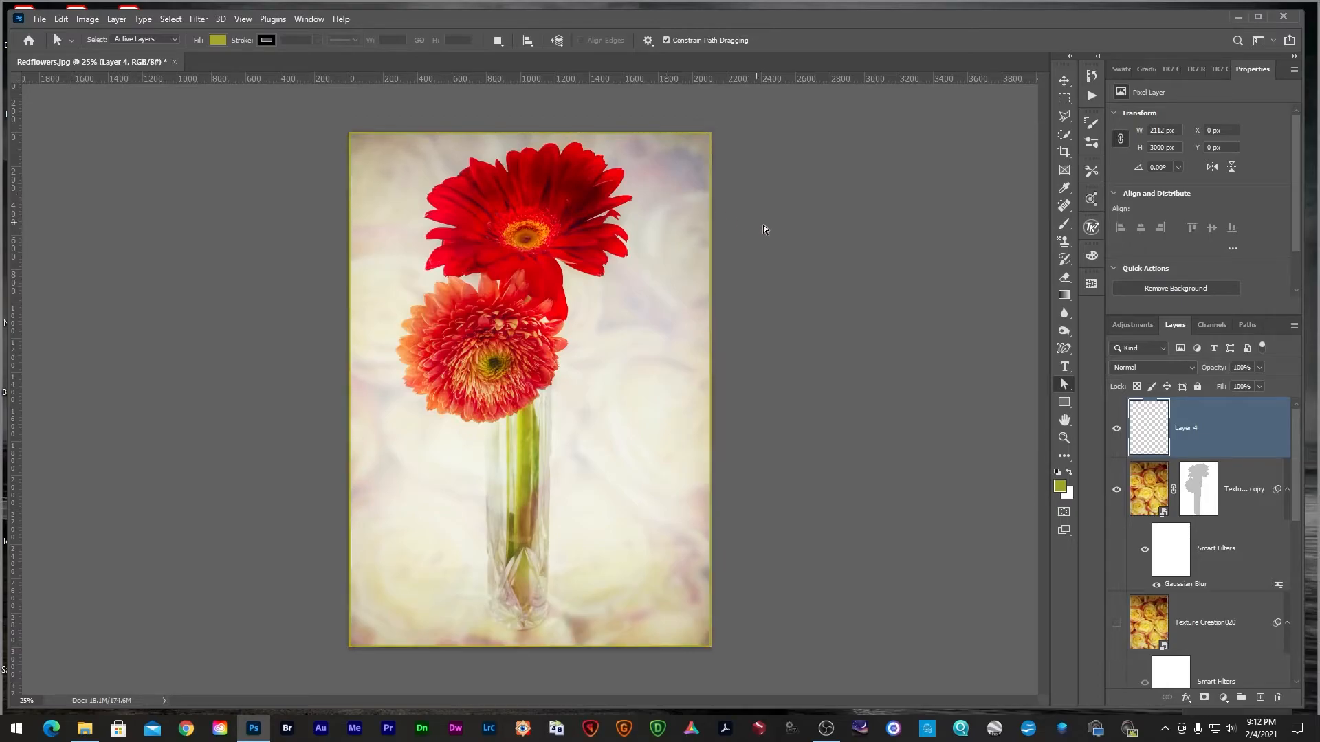
- Set the border layer's blend mode to Color Dodge and stamp all visible layers into a merged layer on top
left_click(1185, 369)
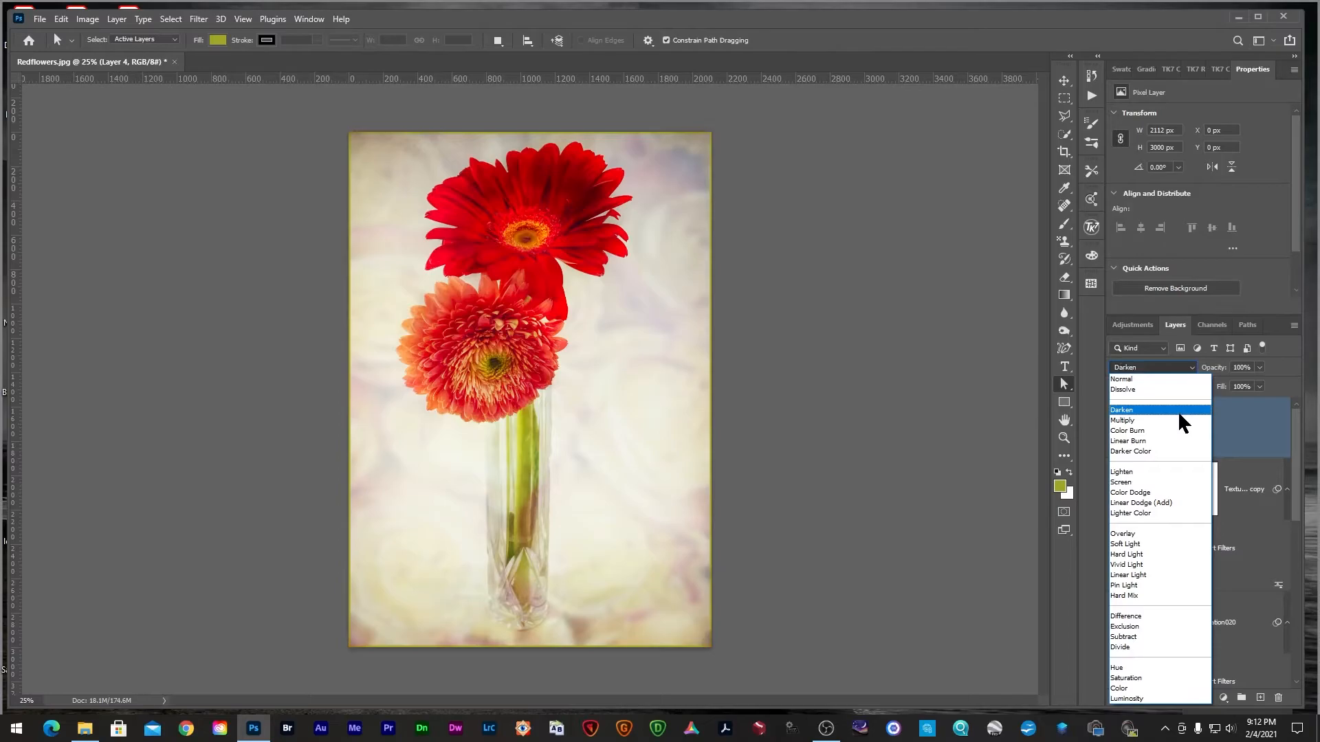
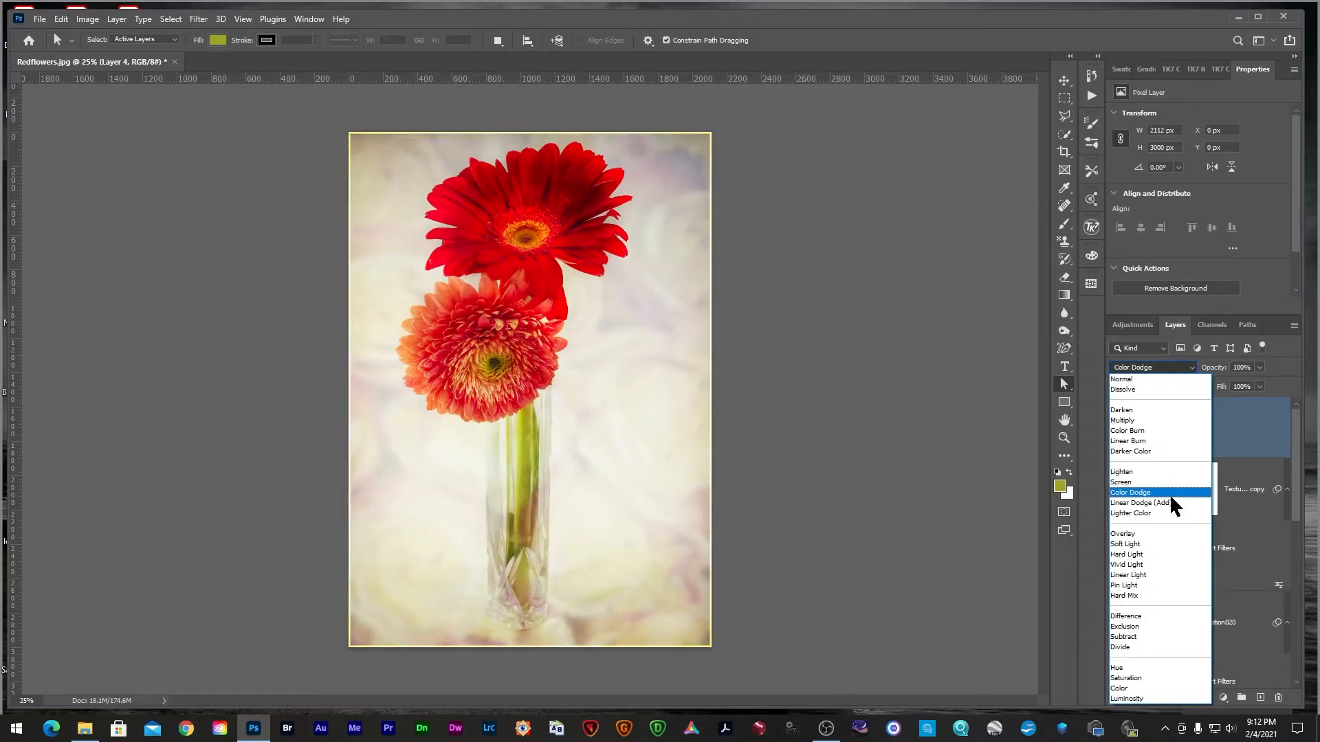
left_click(1169, 494)
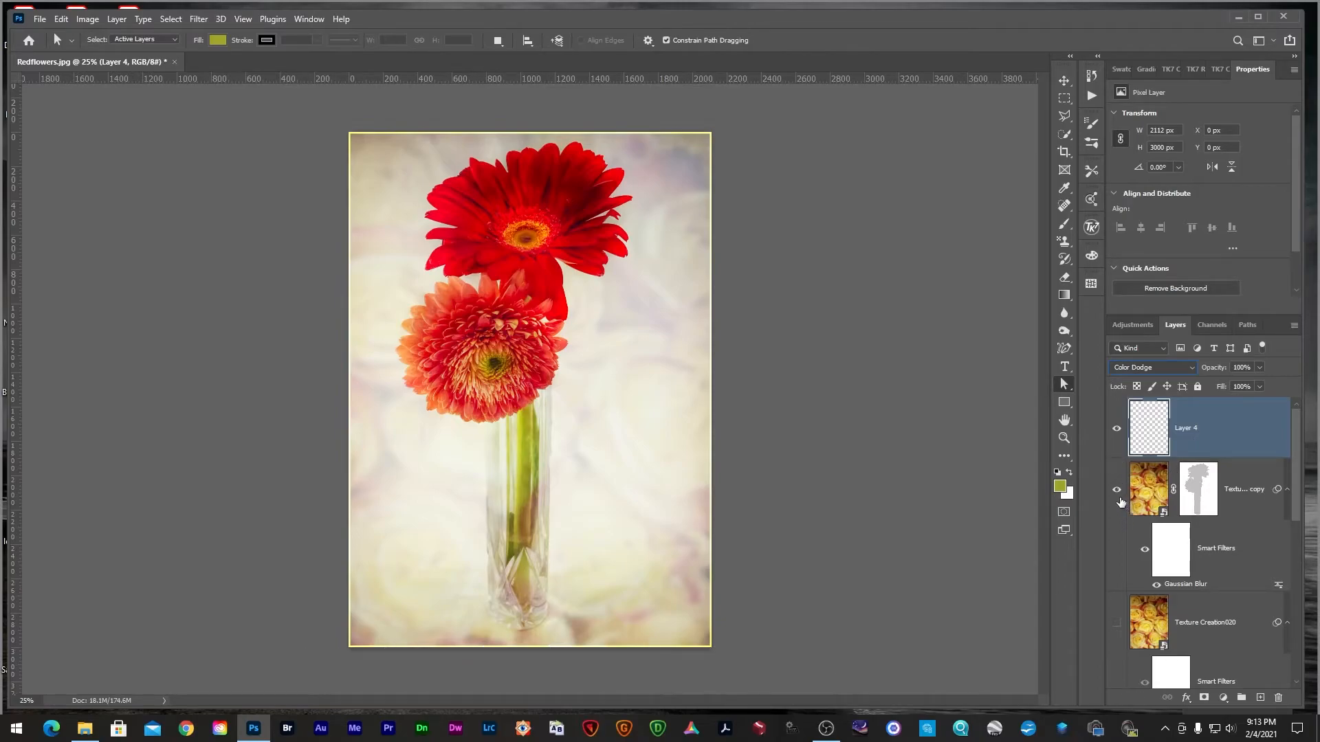
scroll(1124, 502, "down", 5)
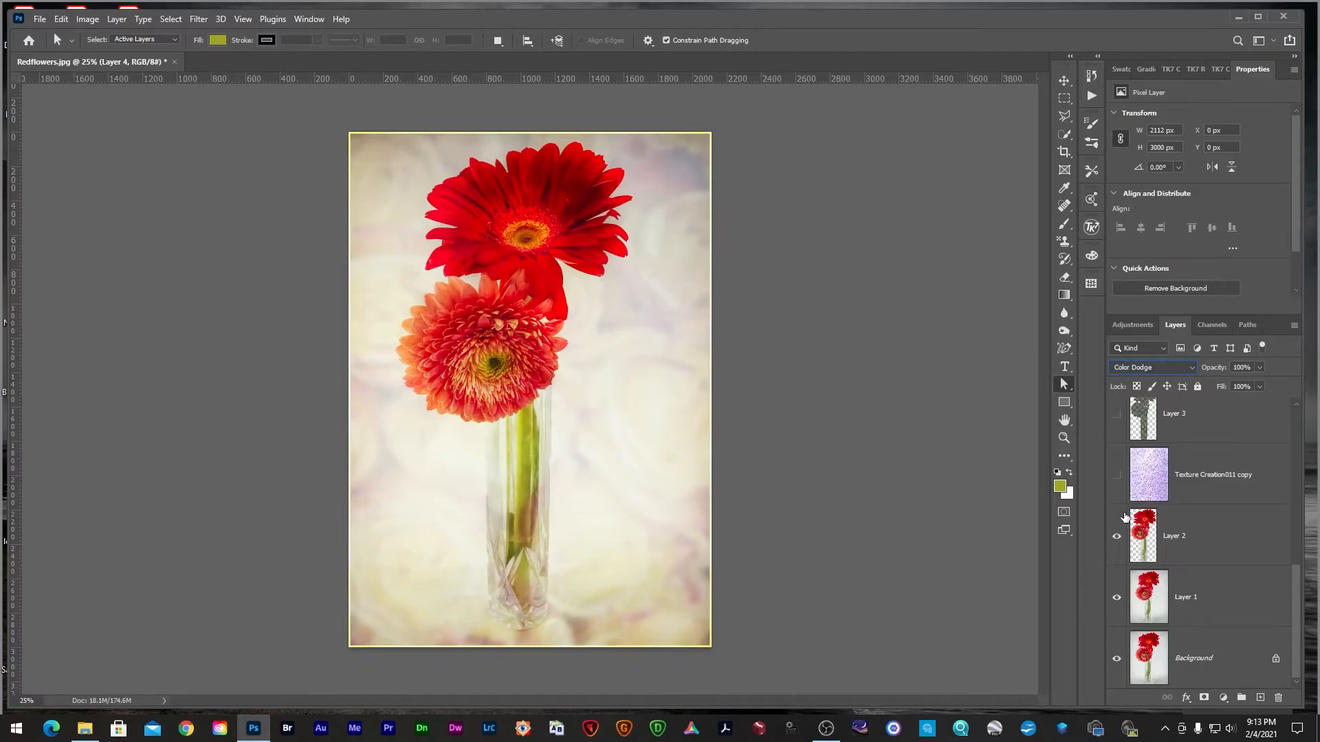
scroll(1125, 517, "up", 5)
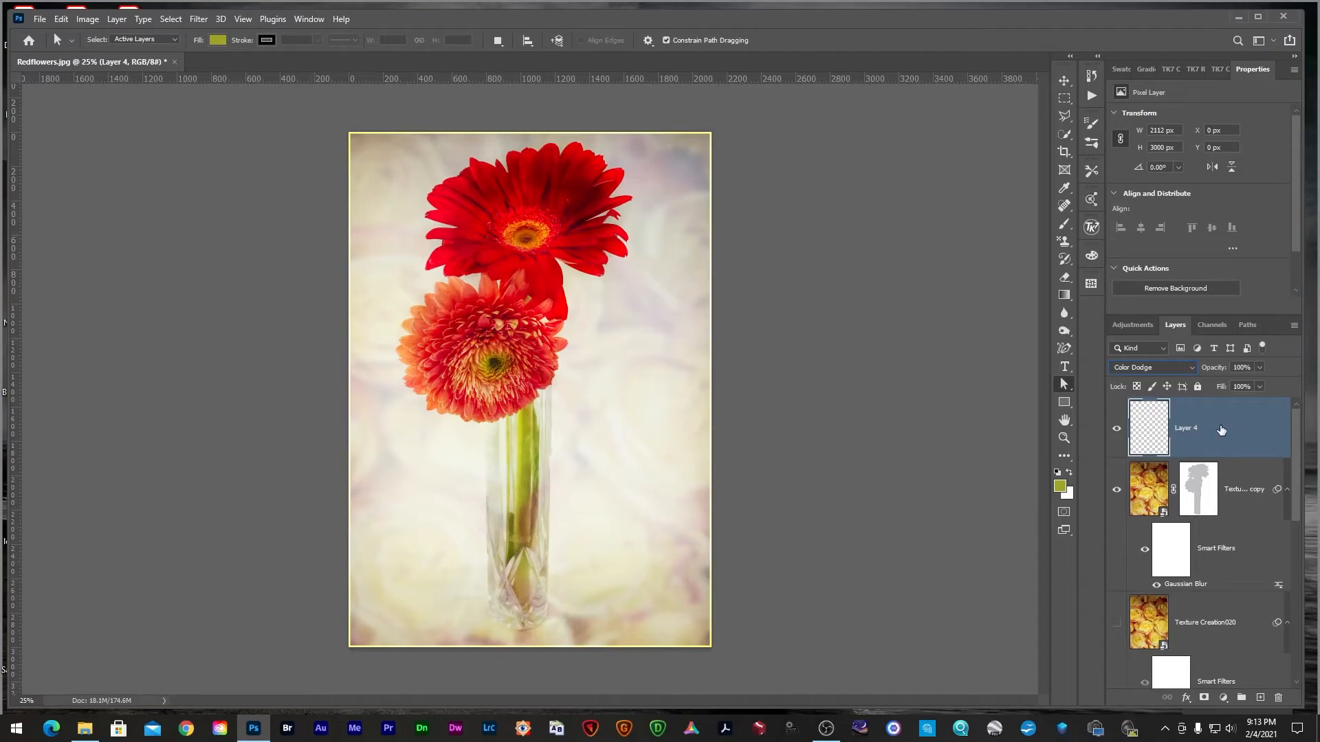
key("ctrl+shift+alt+e")
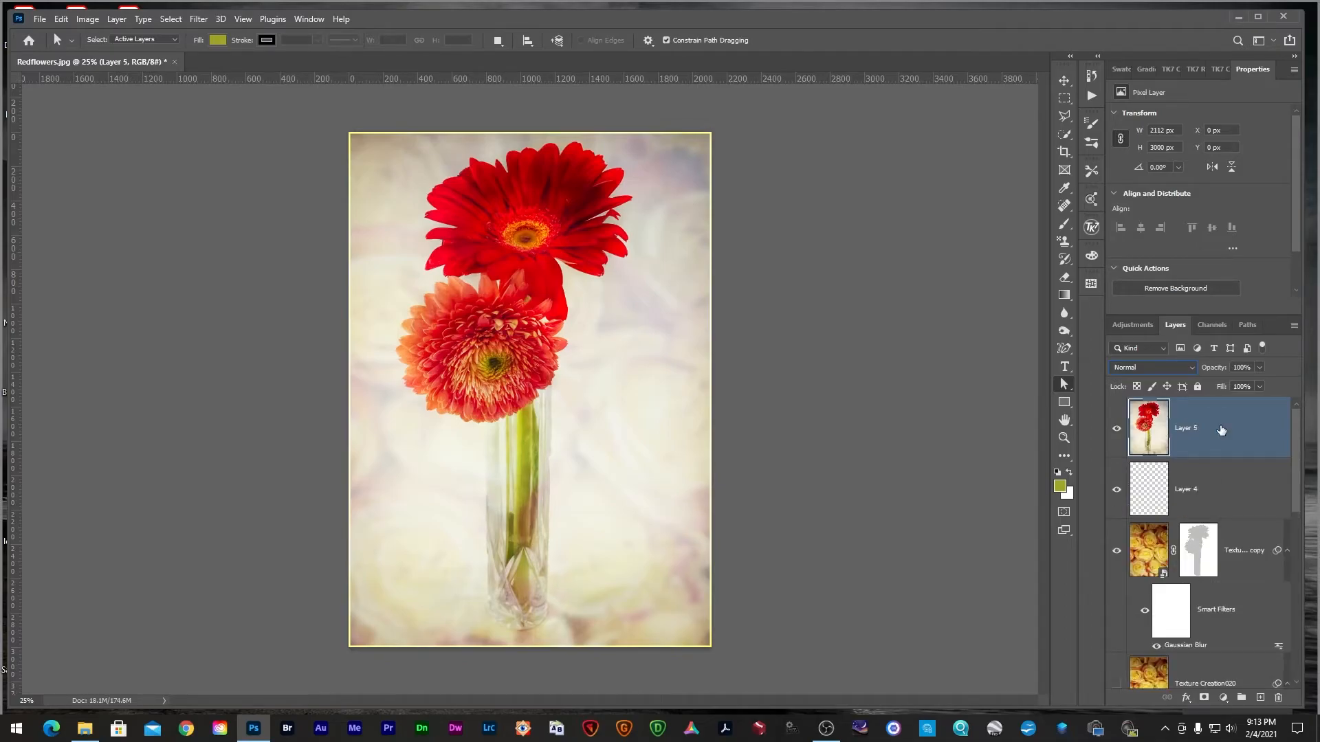
- Hide every layer except the merged flower image at the top of the stack
scroll(1121, 497, "down", 10)
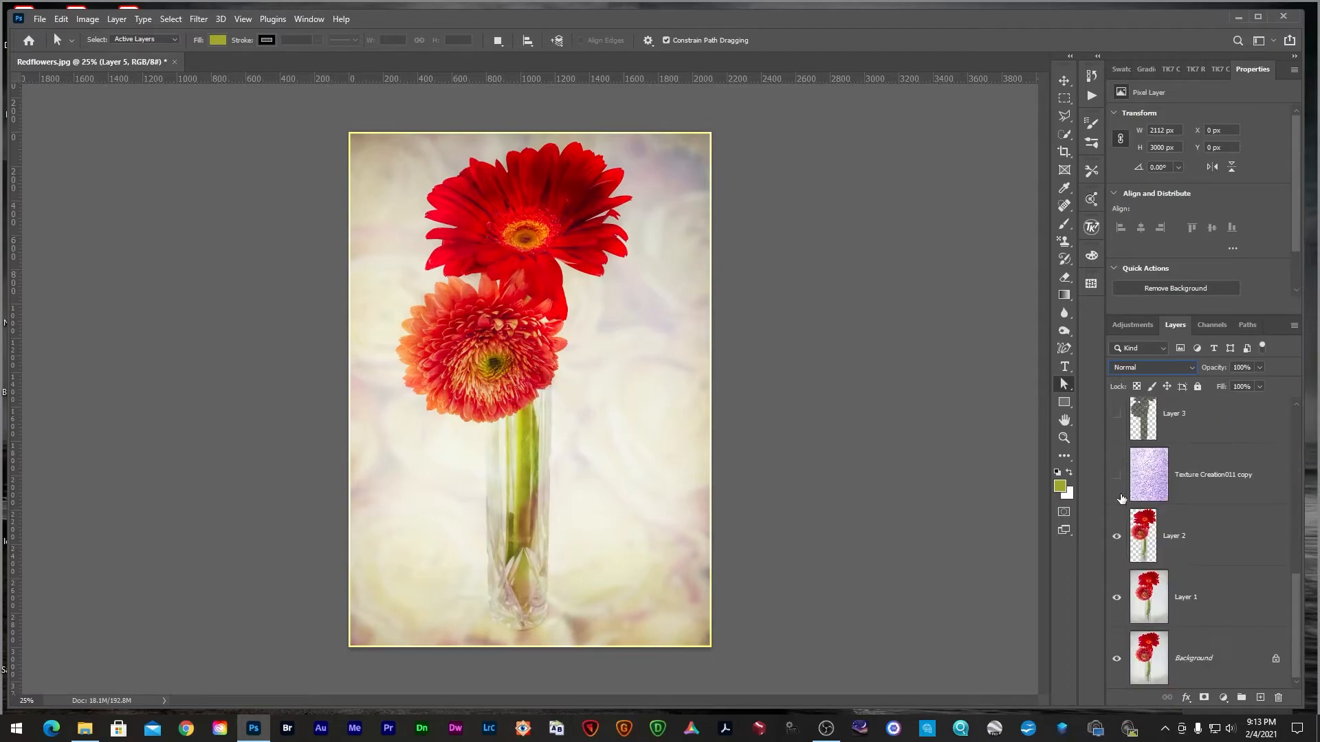
left_click(1116, 662, "alt")
left_click(1115, 661)
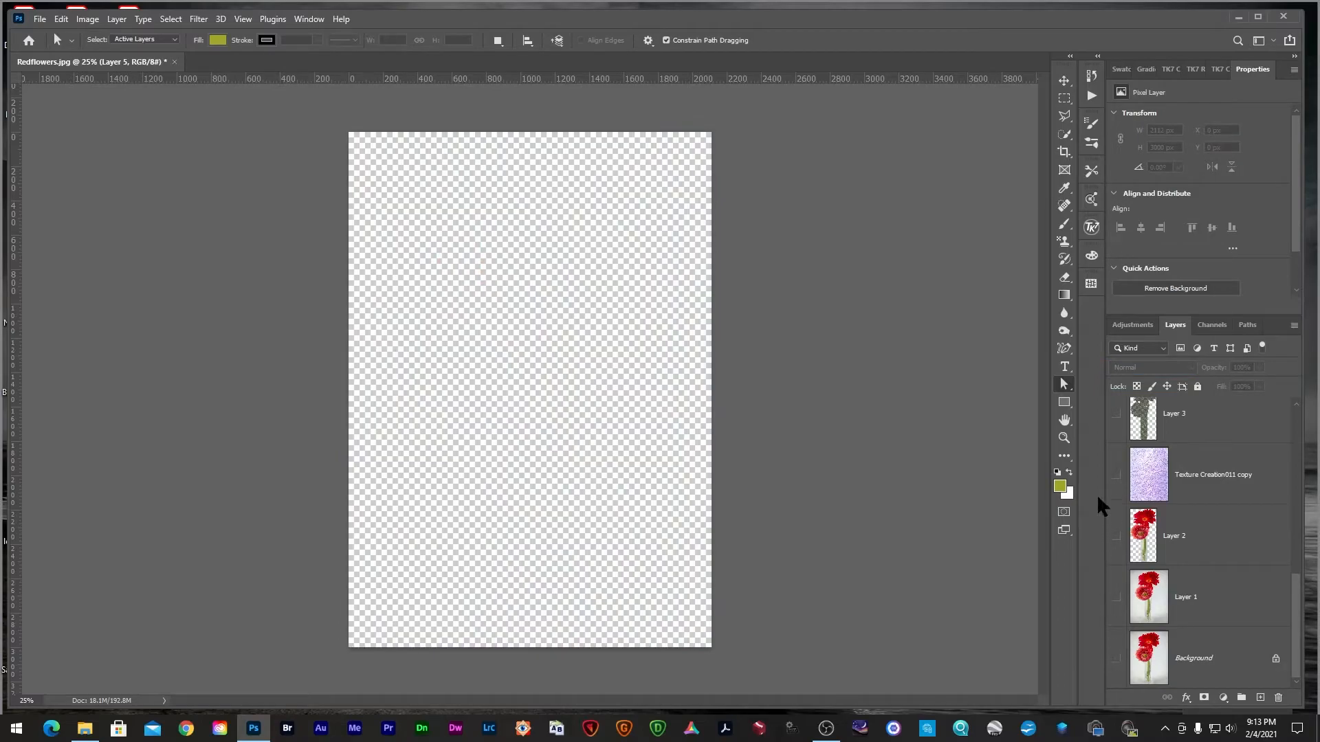
scroll(1120, 496, "up", 10)
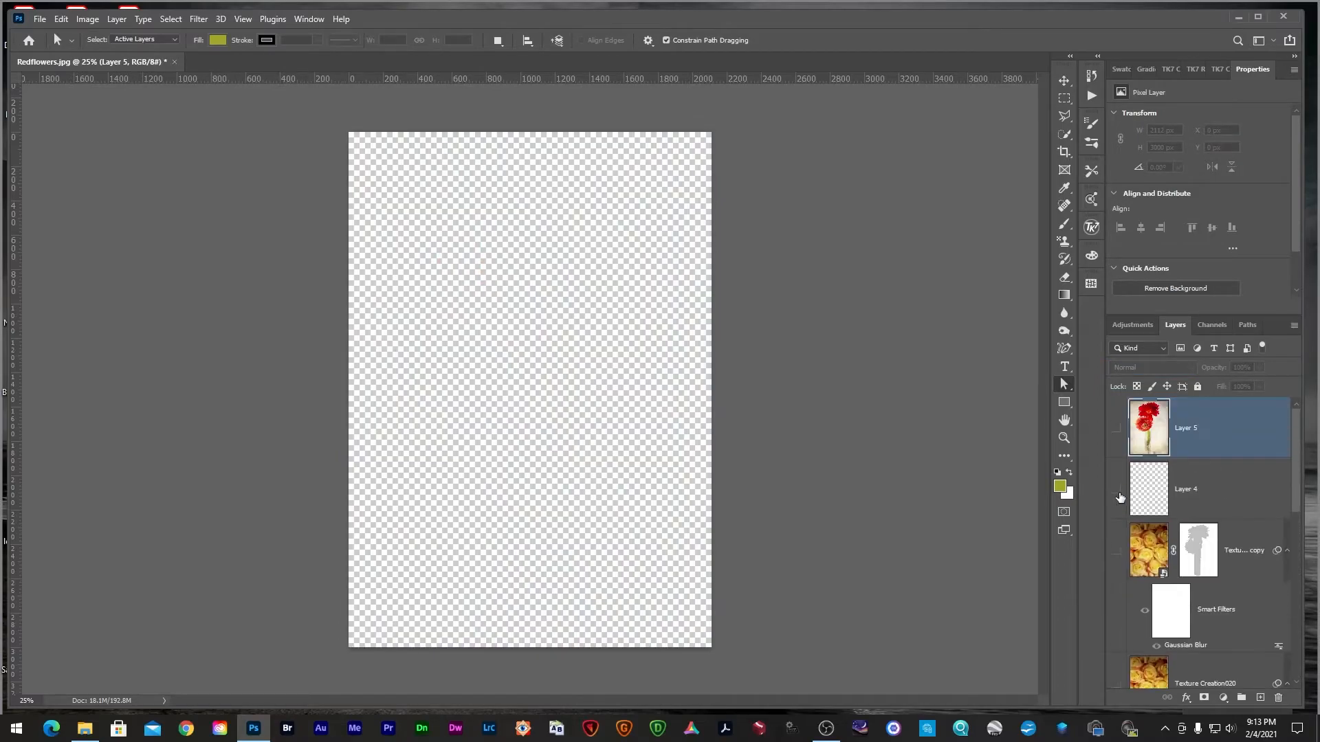
left_click(1116, 428)
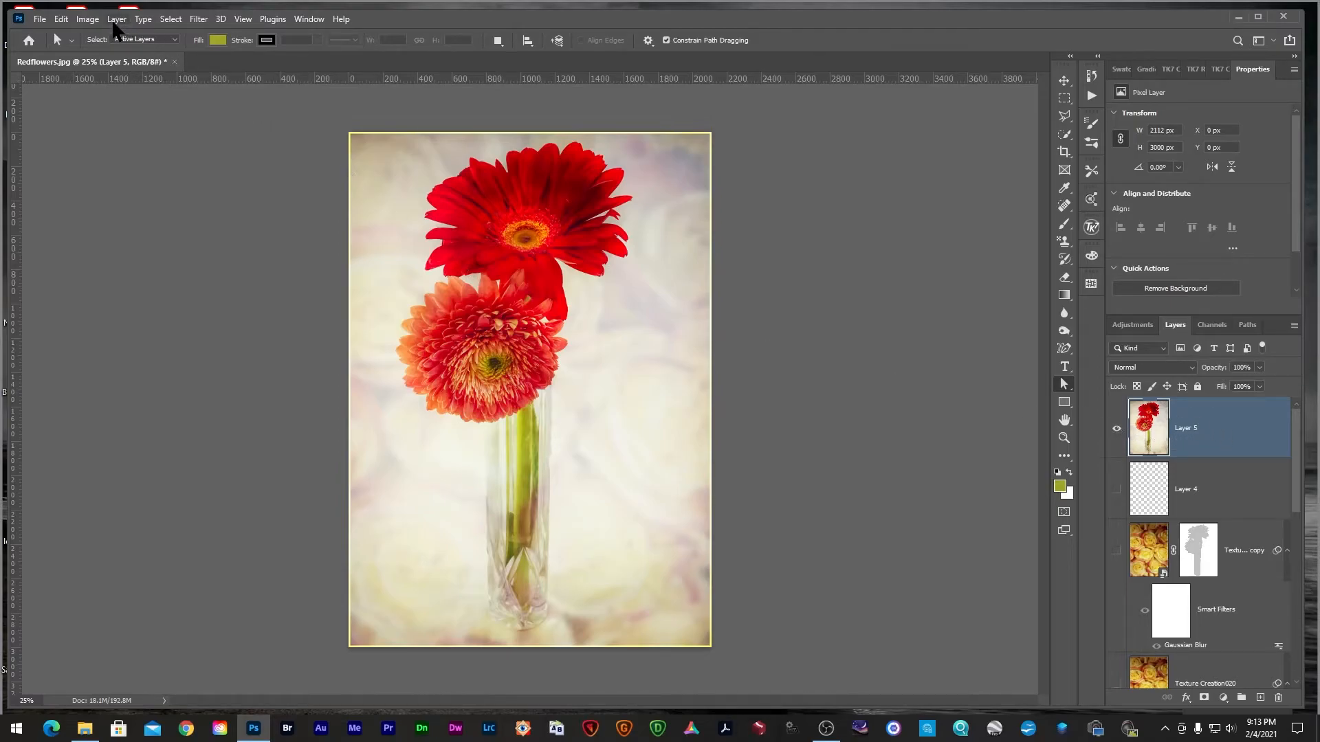
- Check the document's image size settings and its color mode and bit depth options without changing them
left_click(87, 18)
left_click(104, 122)
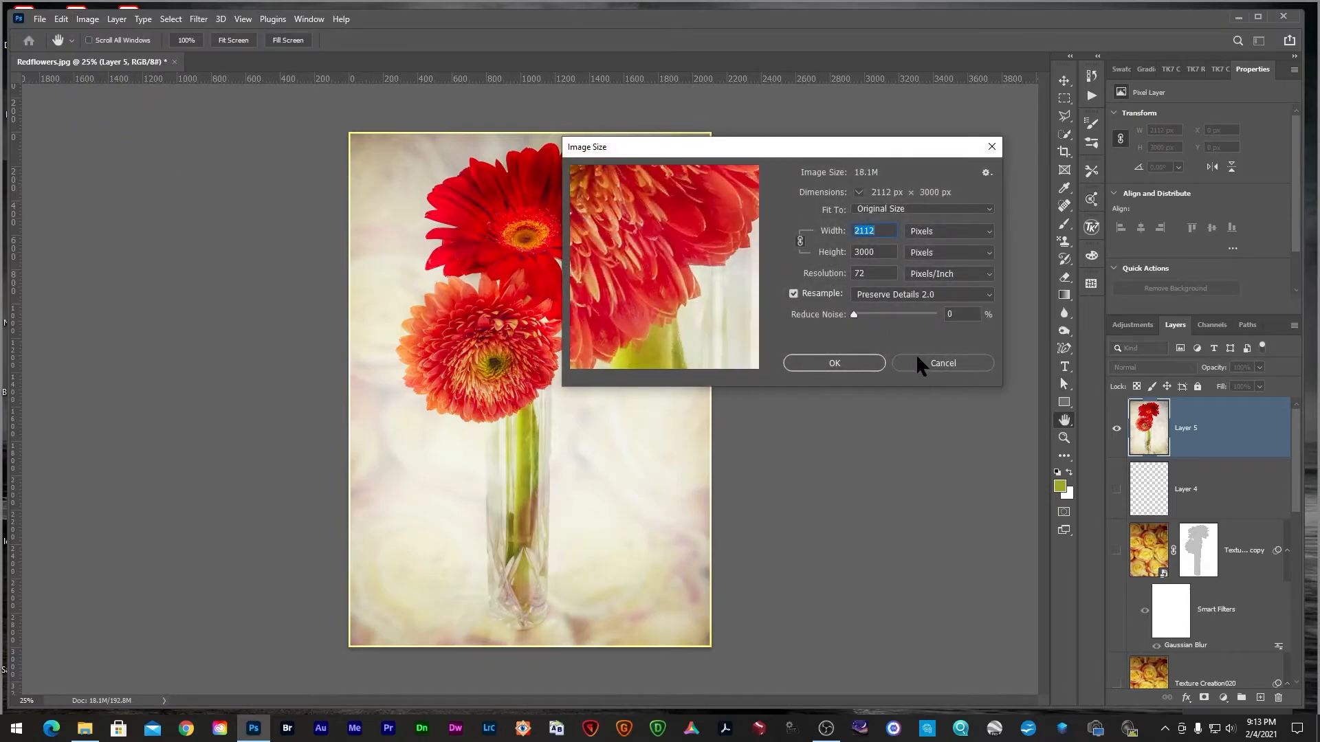
left_click(933, 360)
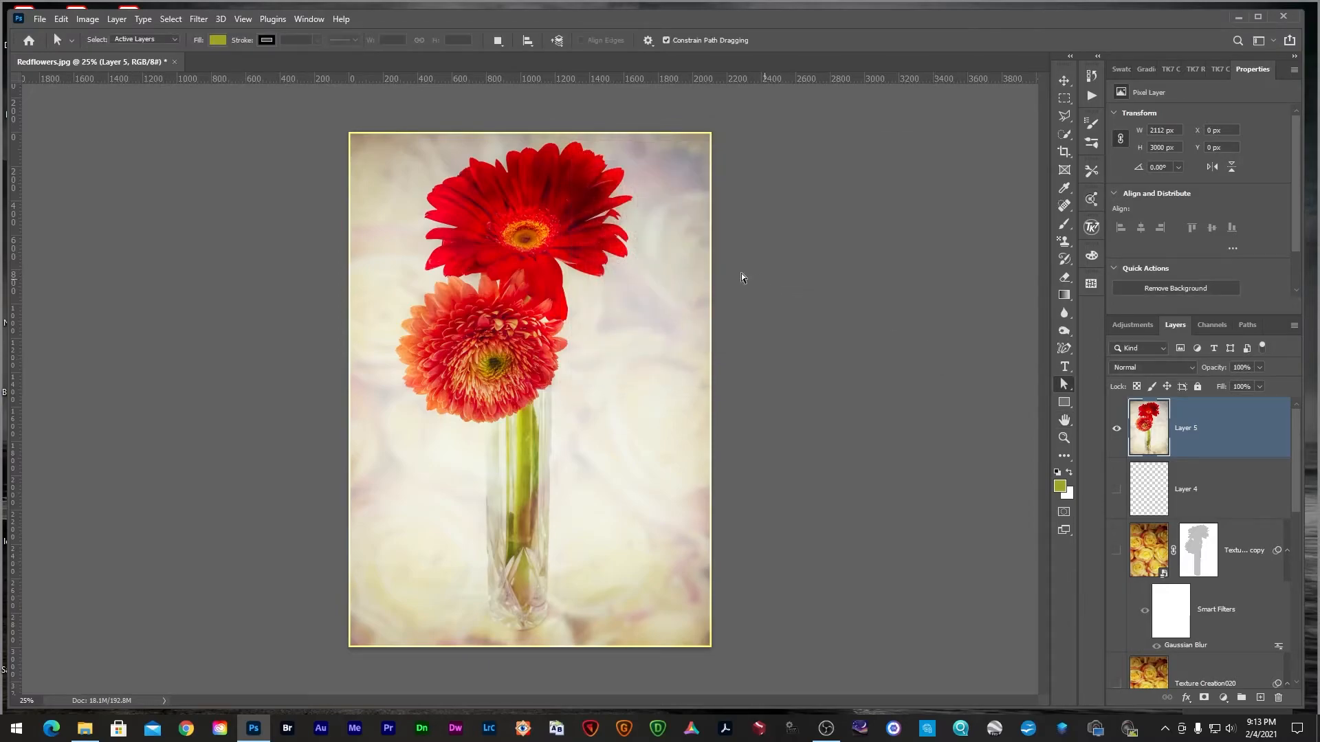
left_click(88, 19)
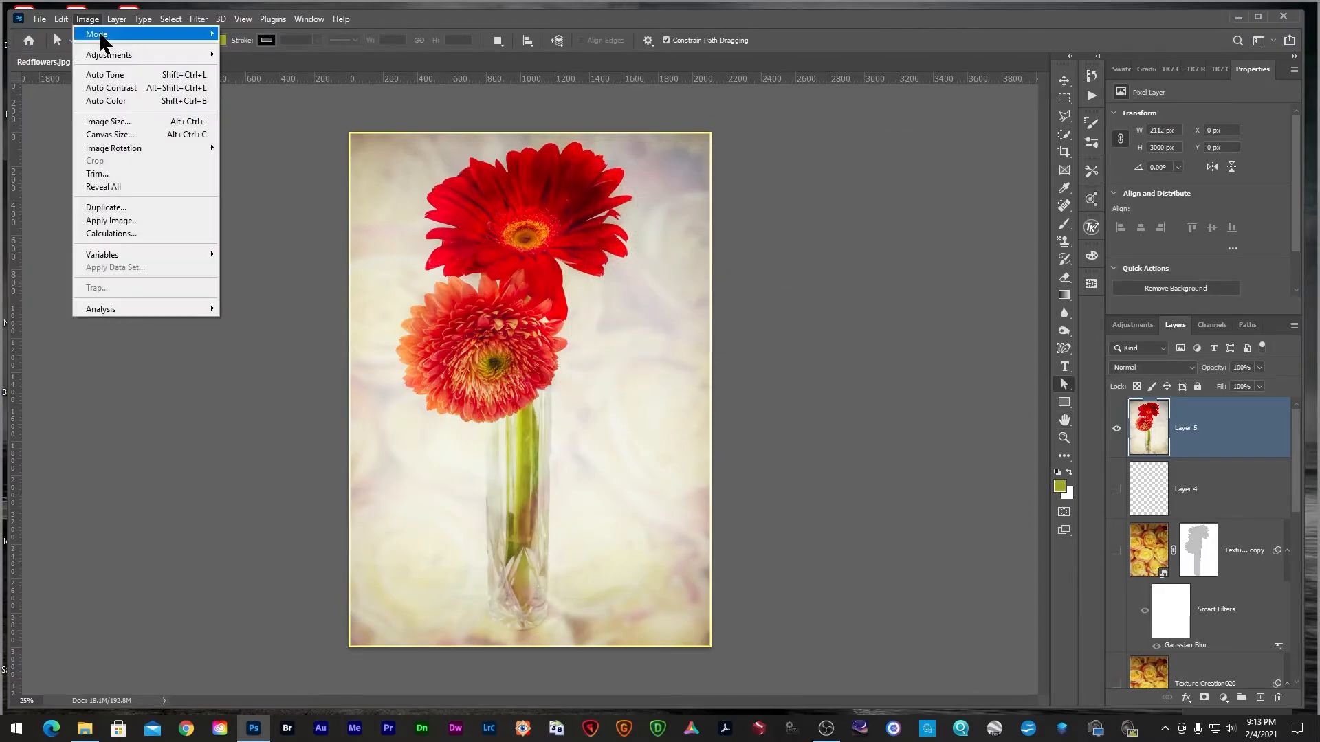
mouse_move(102, 41)
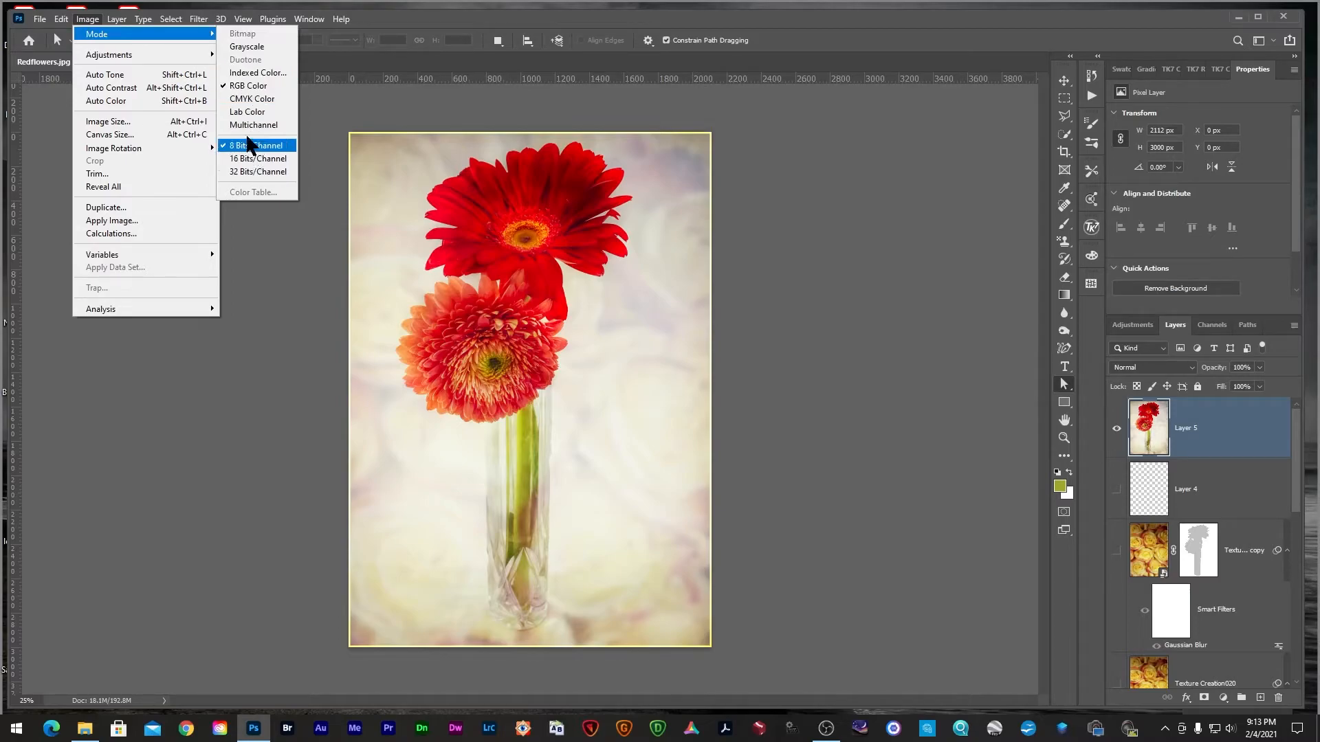
left_click(89, 22)
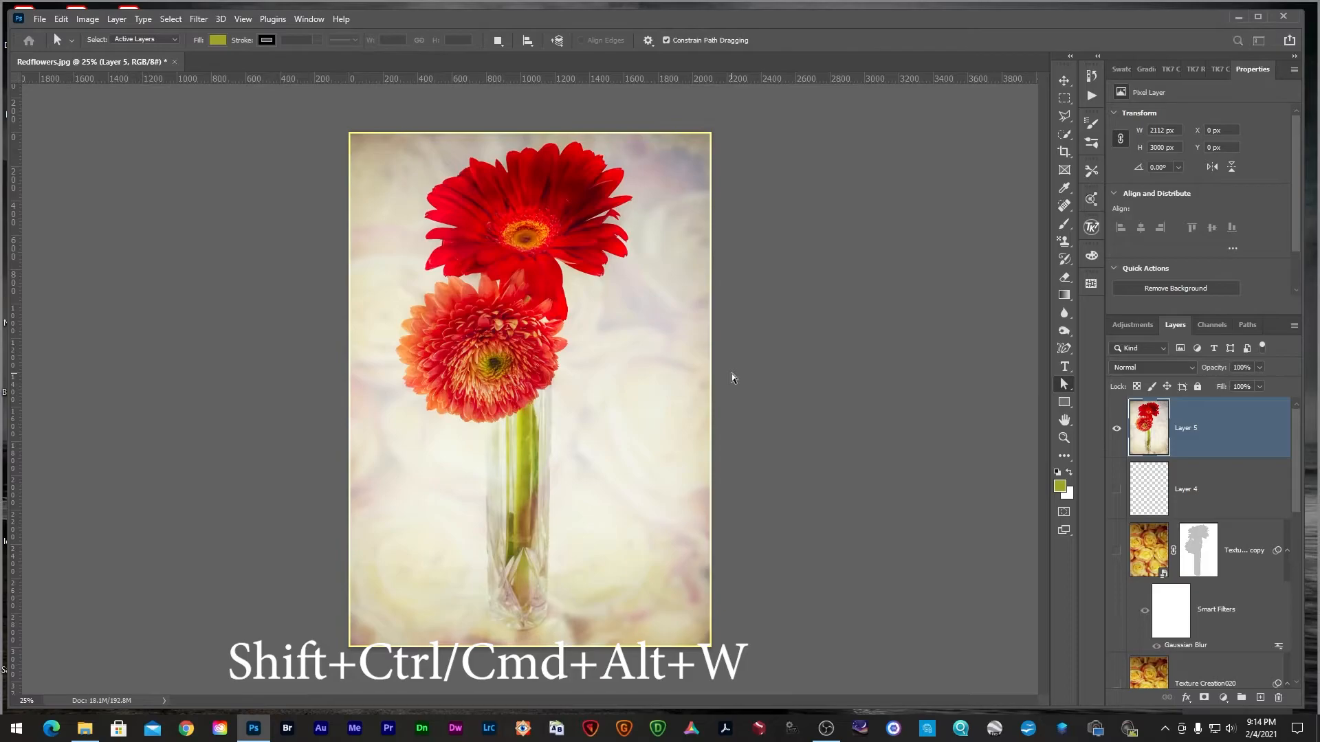
- Open the Export As settings for the merged flower image and set the export height to 1080 px
key("ctrl+shift+alt+w")
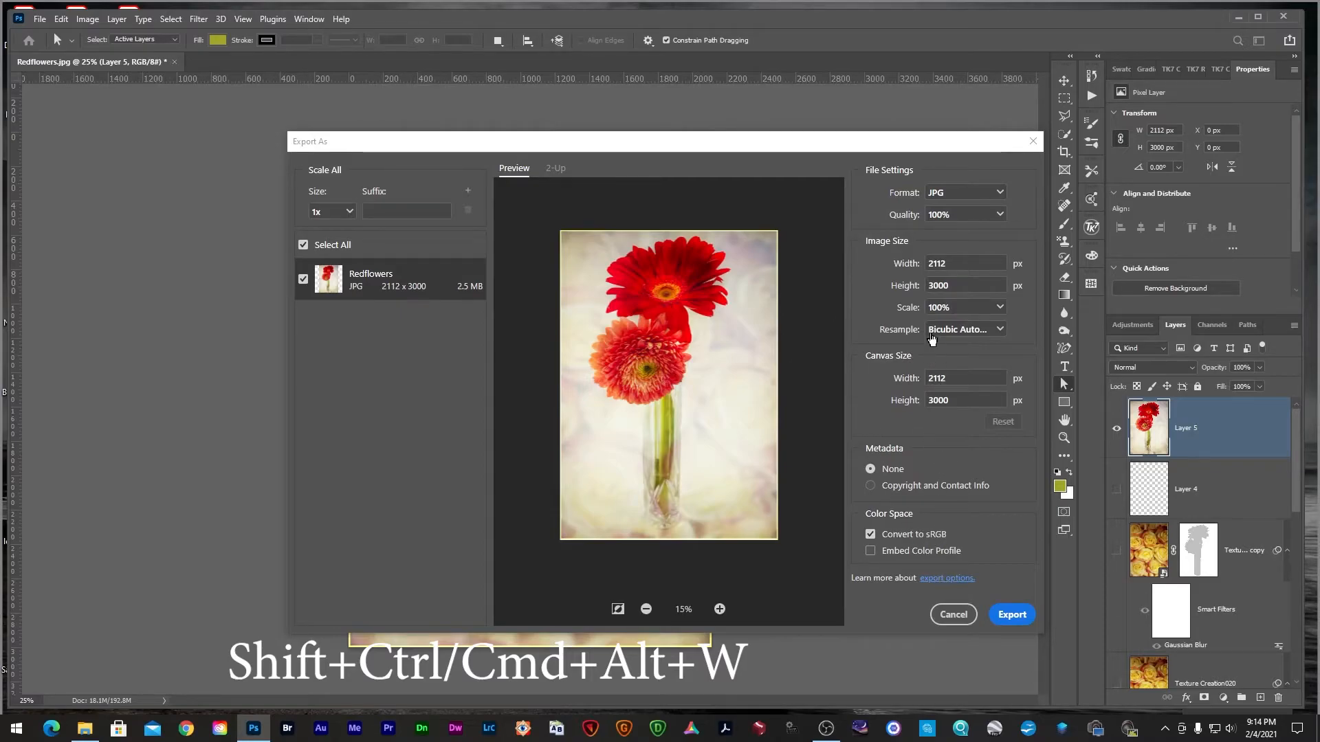
left_click_drag(954, 285, 926, 285)
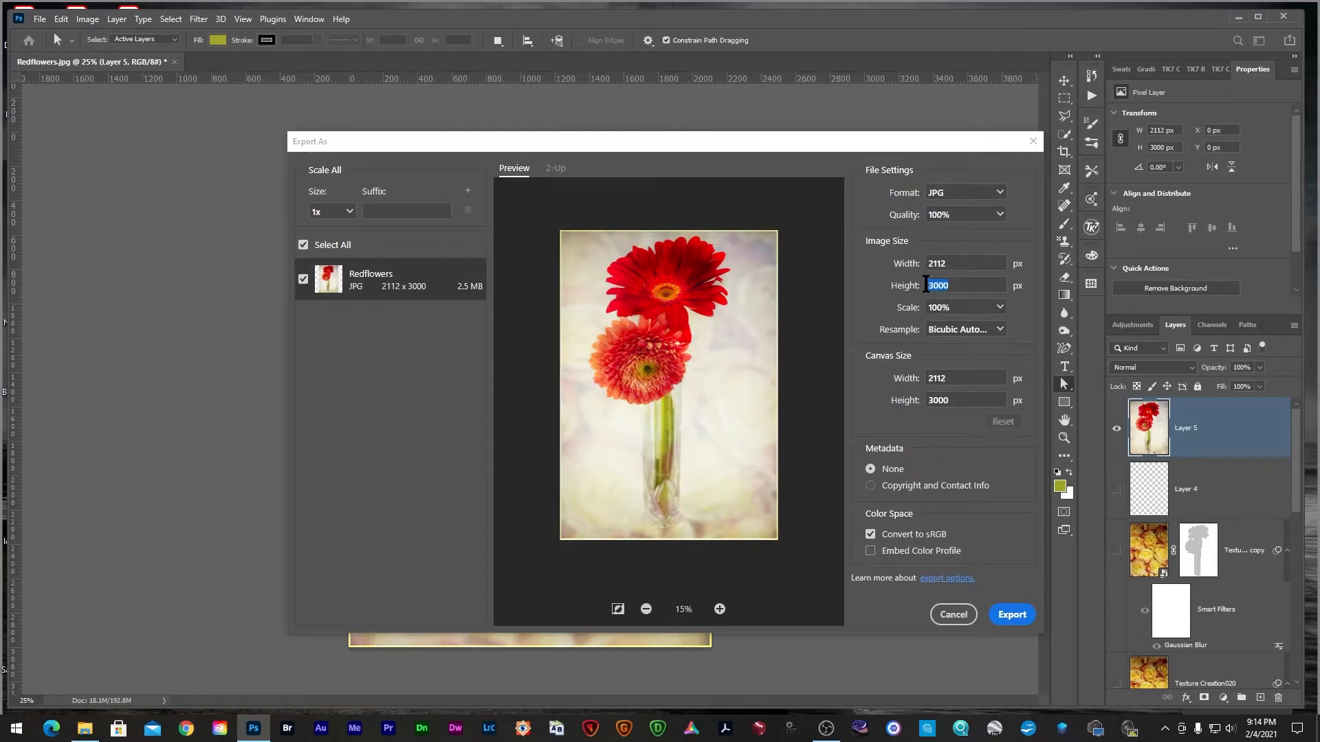
type("1080")
left_click(877, 287)
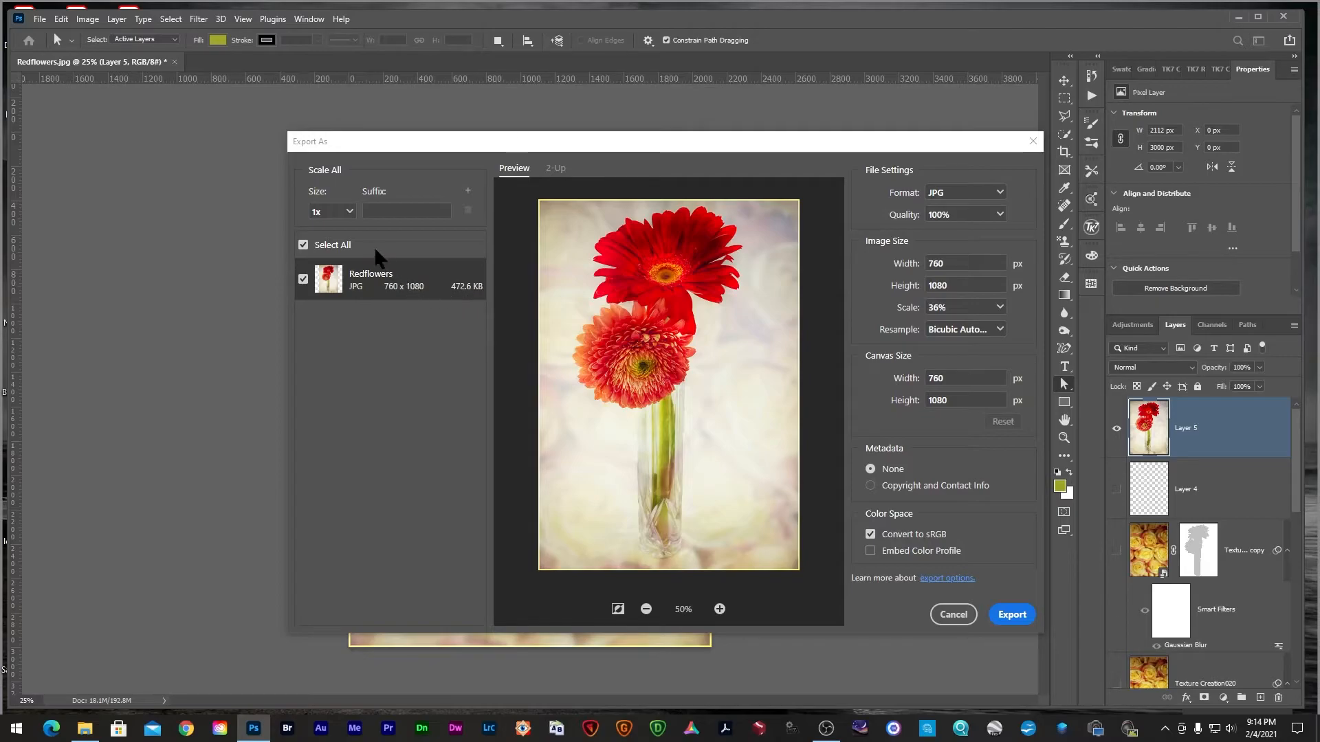
- Try the 2x export scale size and set it back to 1x
left_click(348, 214)
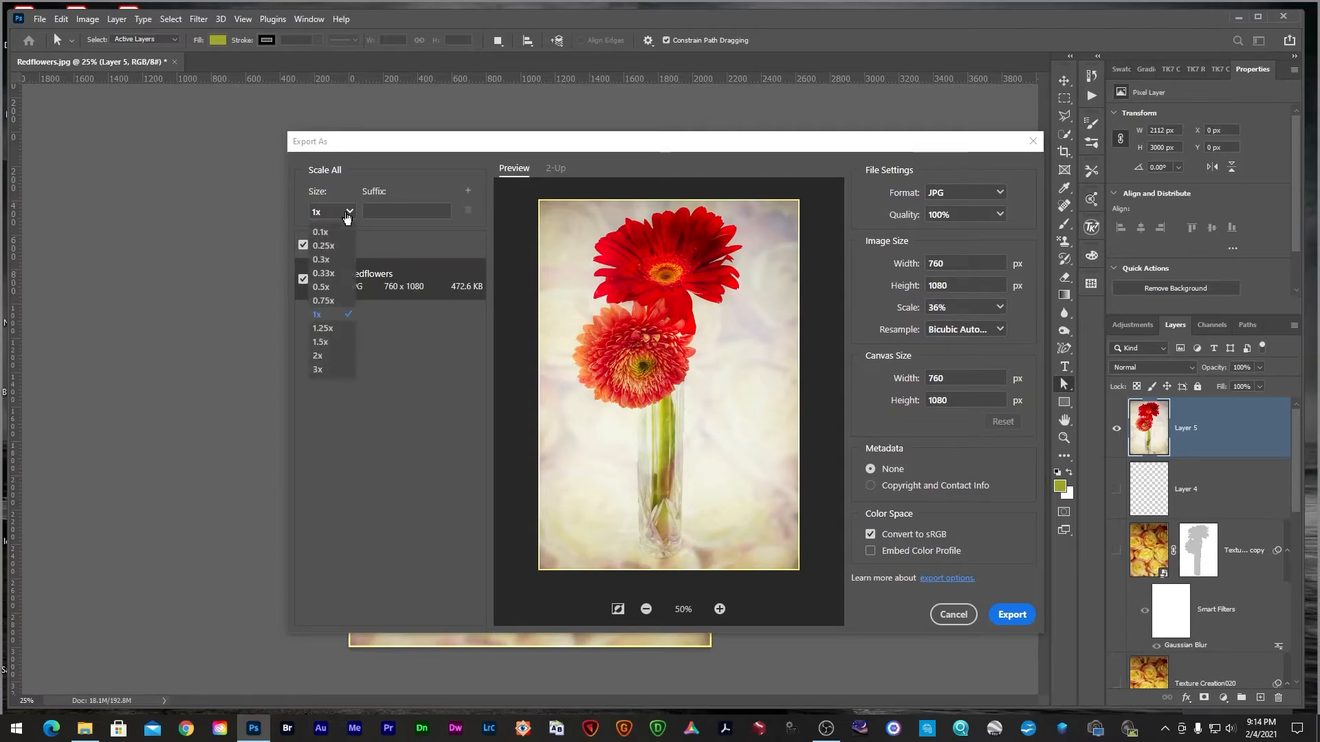
left_click(328, 355)
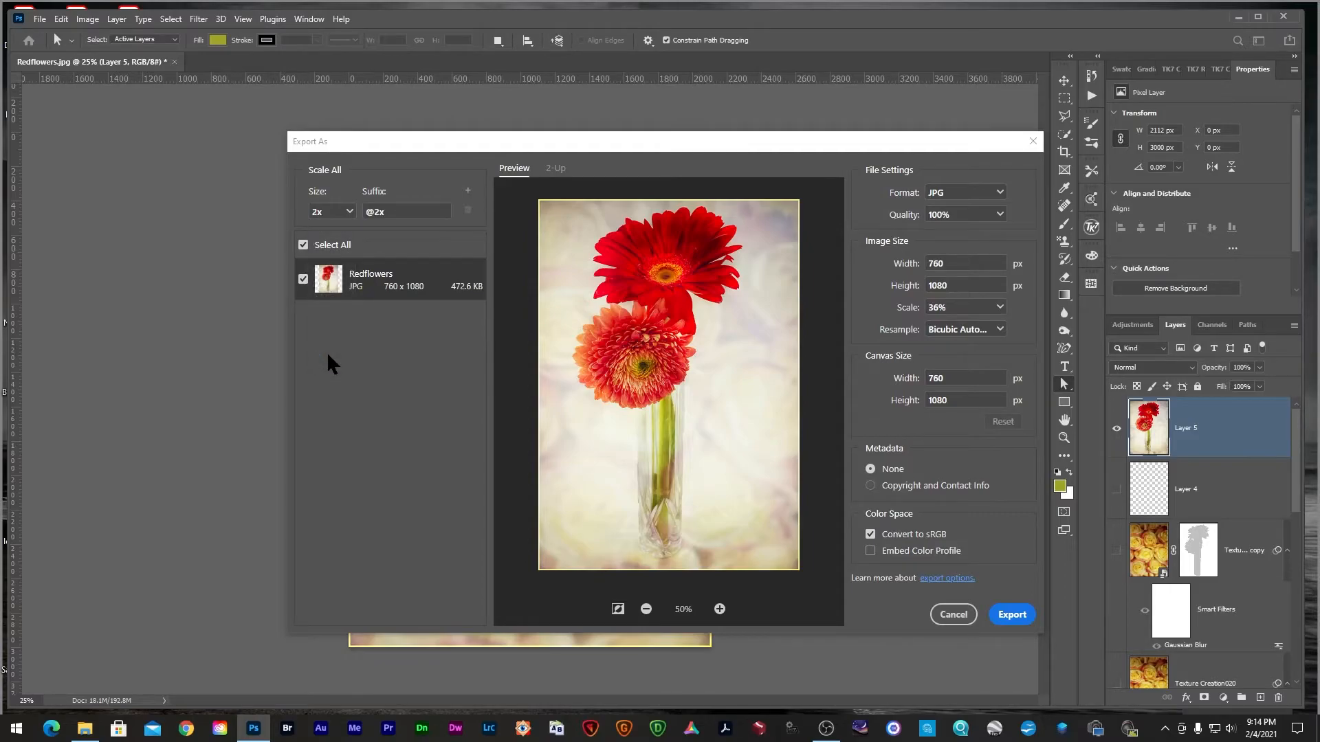
left_click(349, 215)
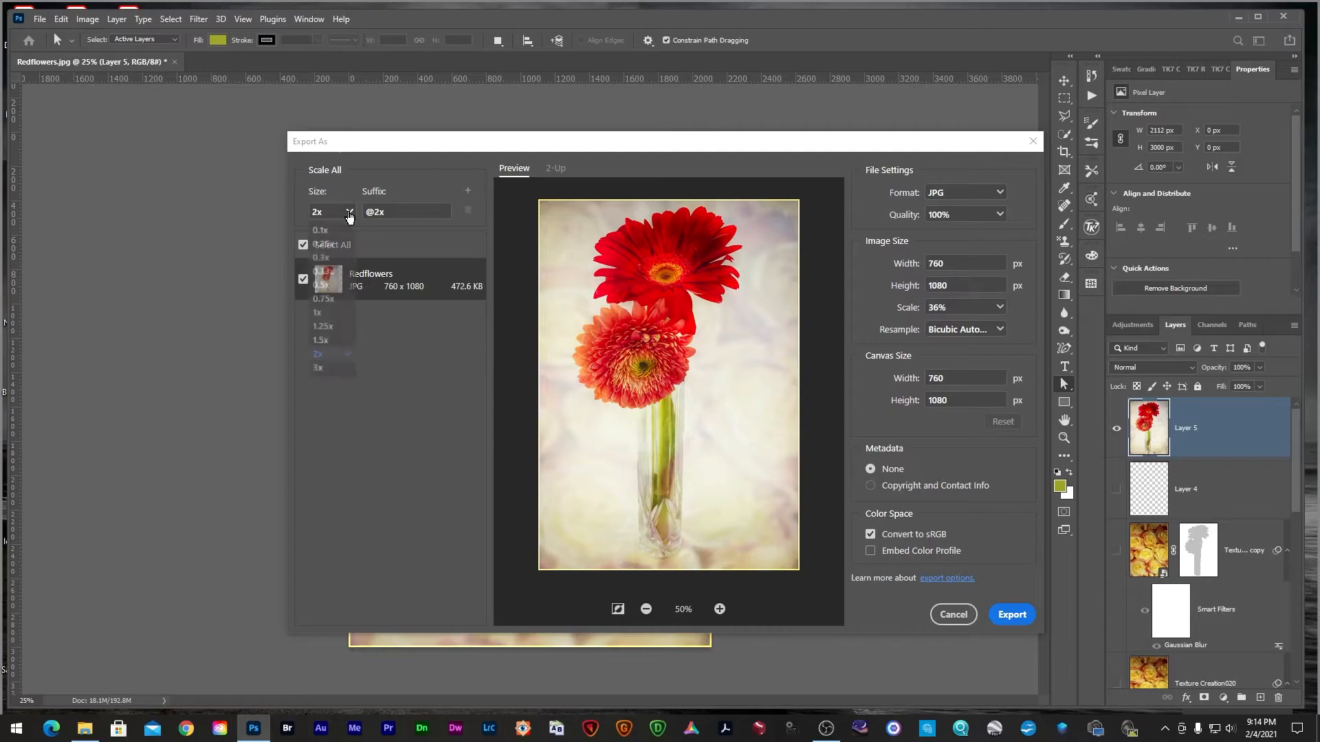
left_click(332, 315)
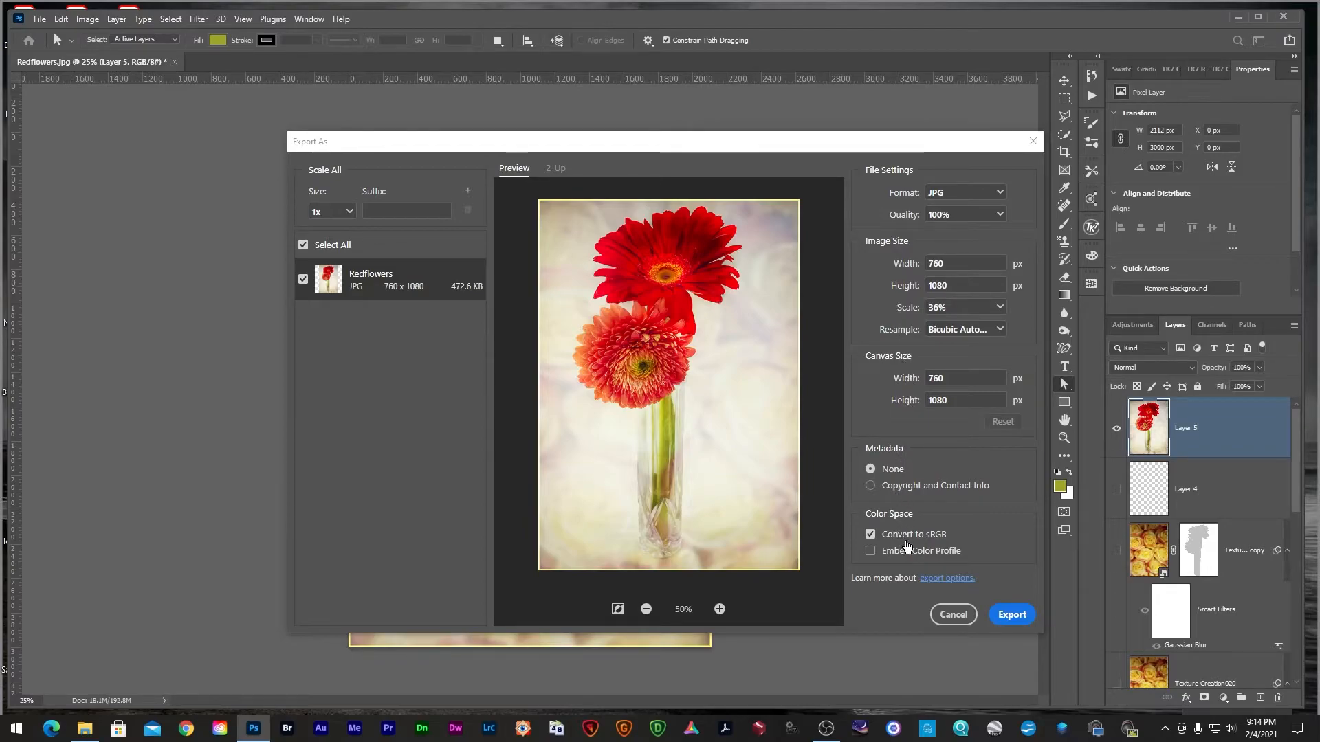
- Export the image and choose the Texture session SMCC folder on the Western Digital SSD (G:) as its destination
left_click(1005, 616)
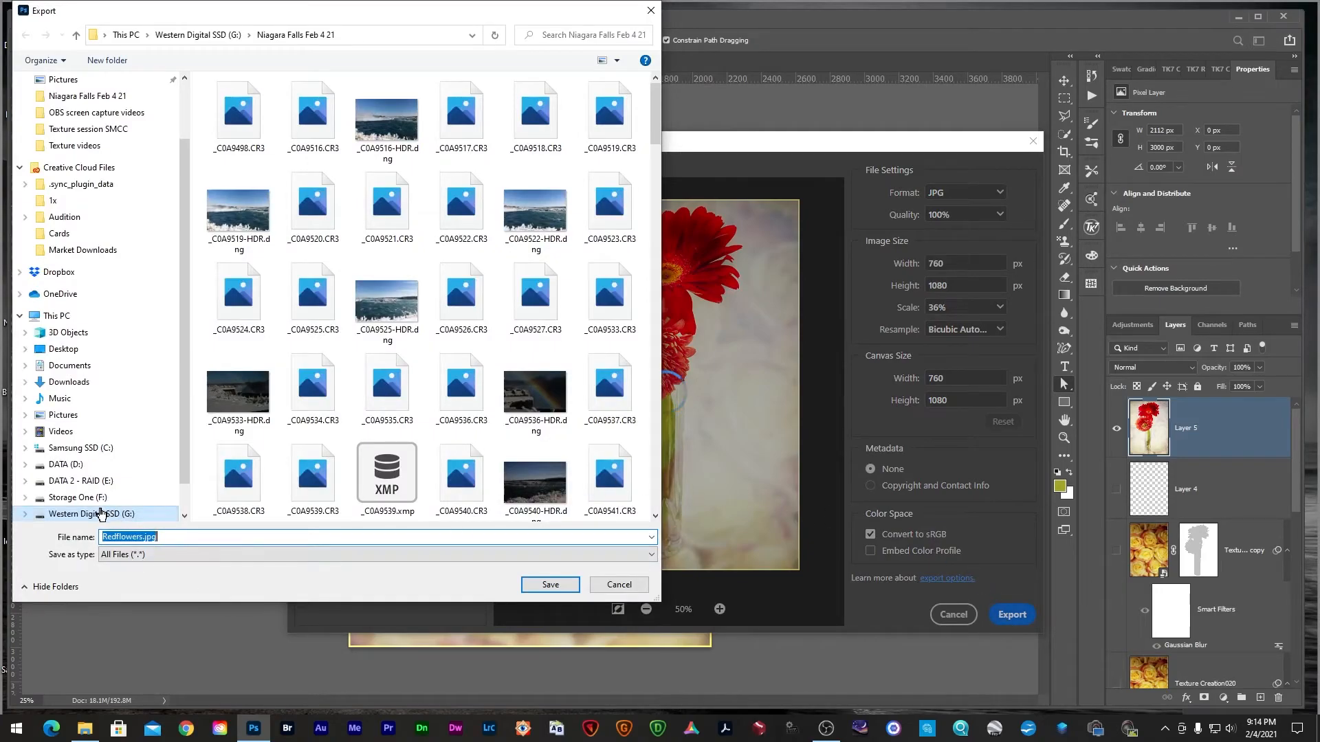
left_click(101, 513)
scroll(254, 412, "down", 7)
scroll(264, 419, "down", 20)
scroll(265, 420, "down", 20)
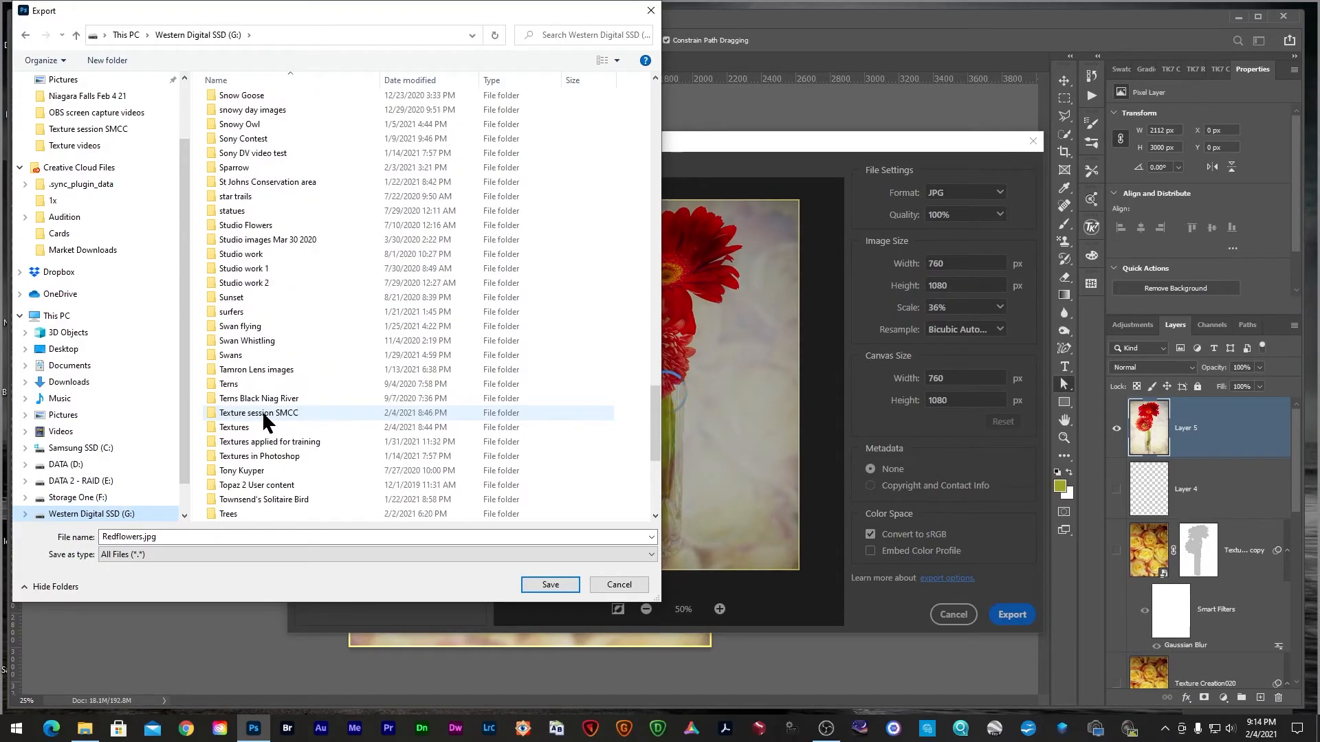
double_click(221, 416)
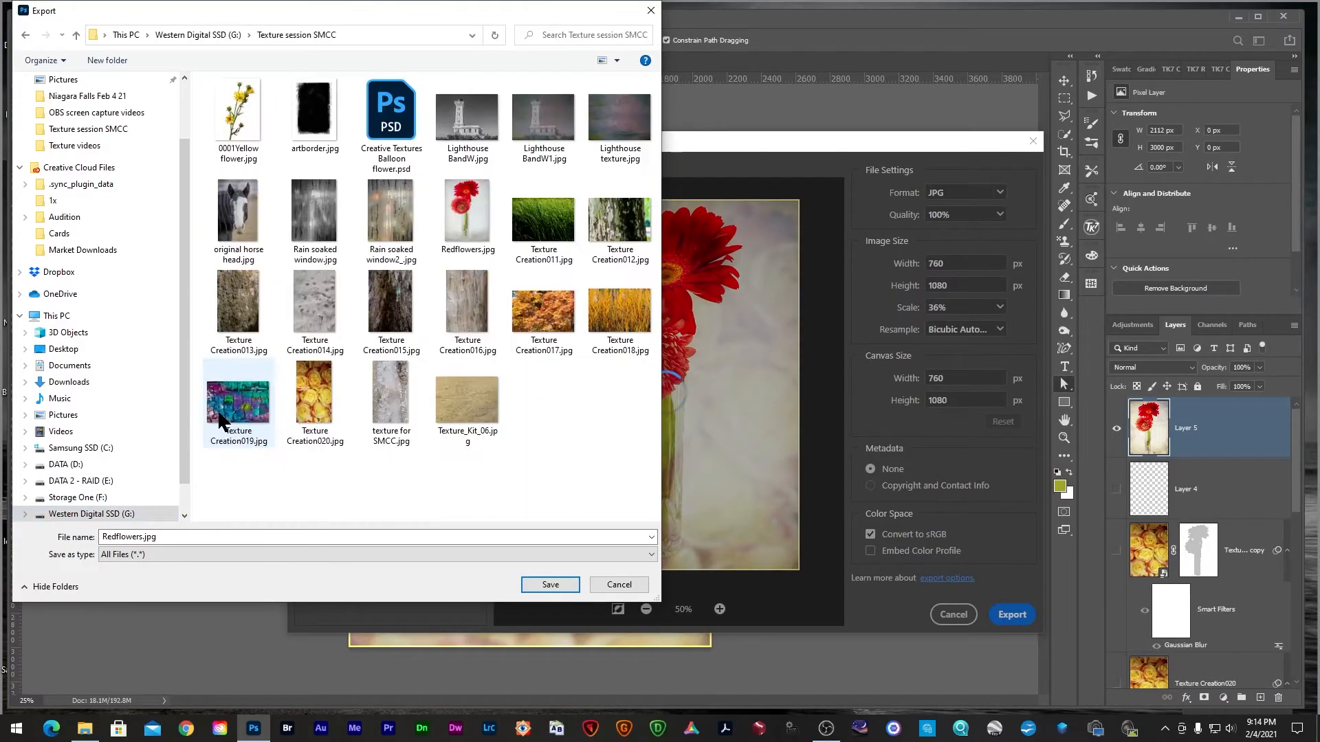
- Decline overwriting the existing Redflowers.jpg and save the export as Redflowers final.jpg
left_click(567, 586)
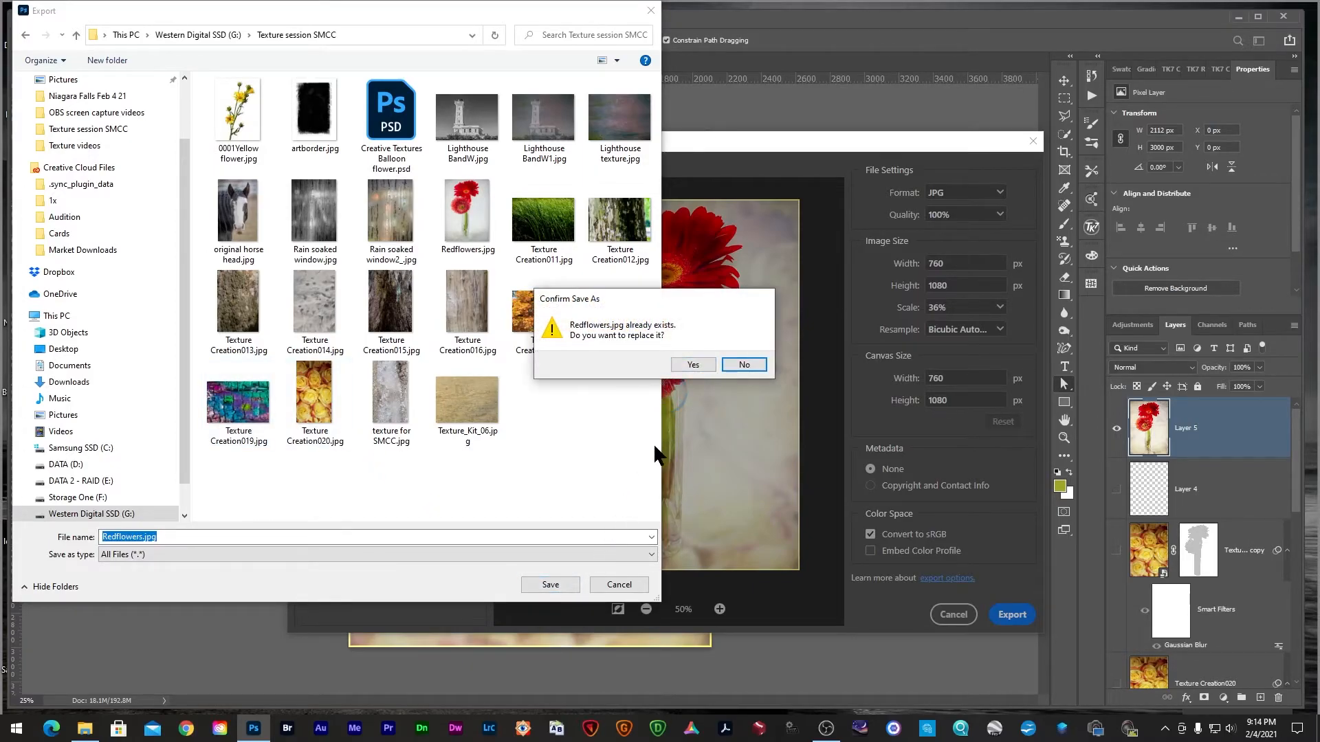
left_click(743, 364)
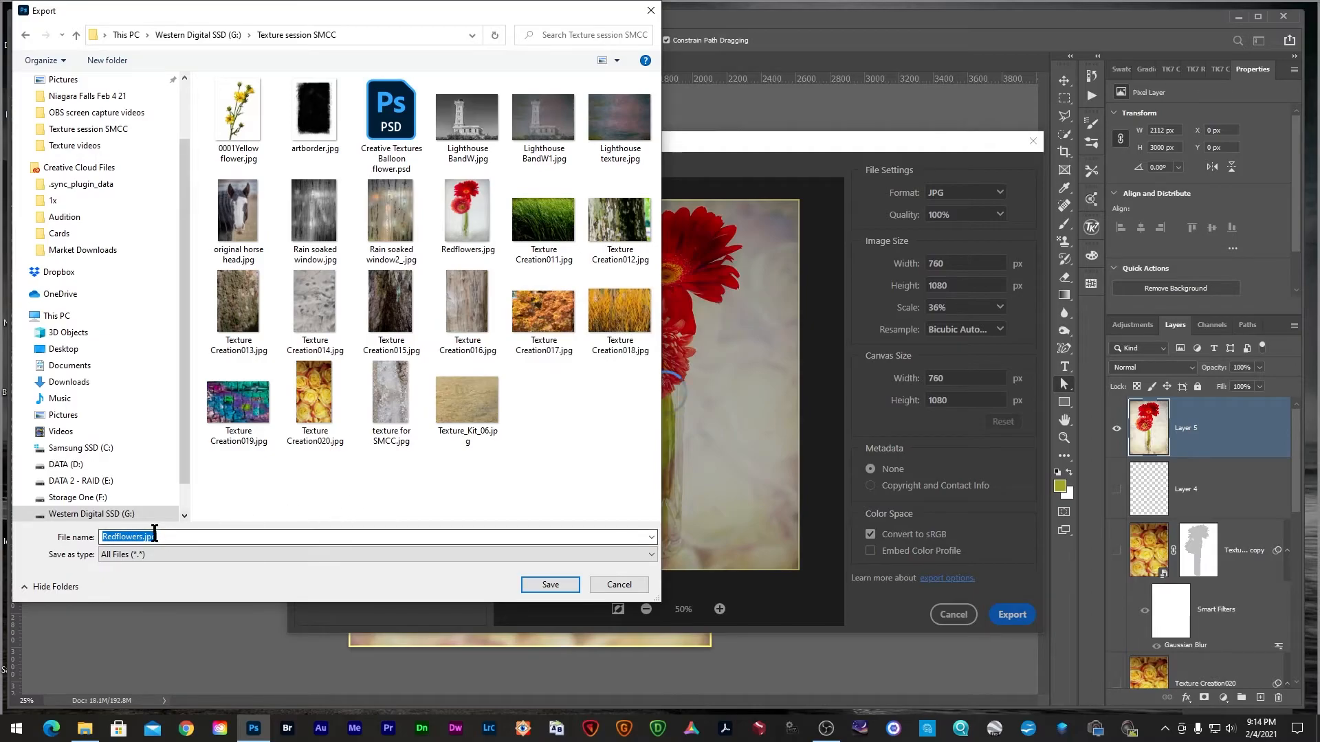
key("Home")
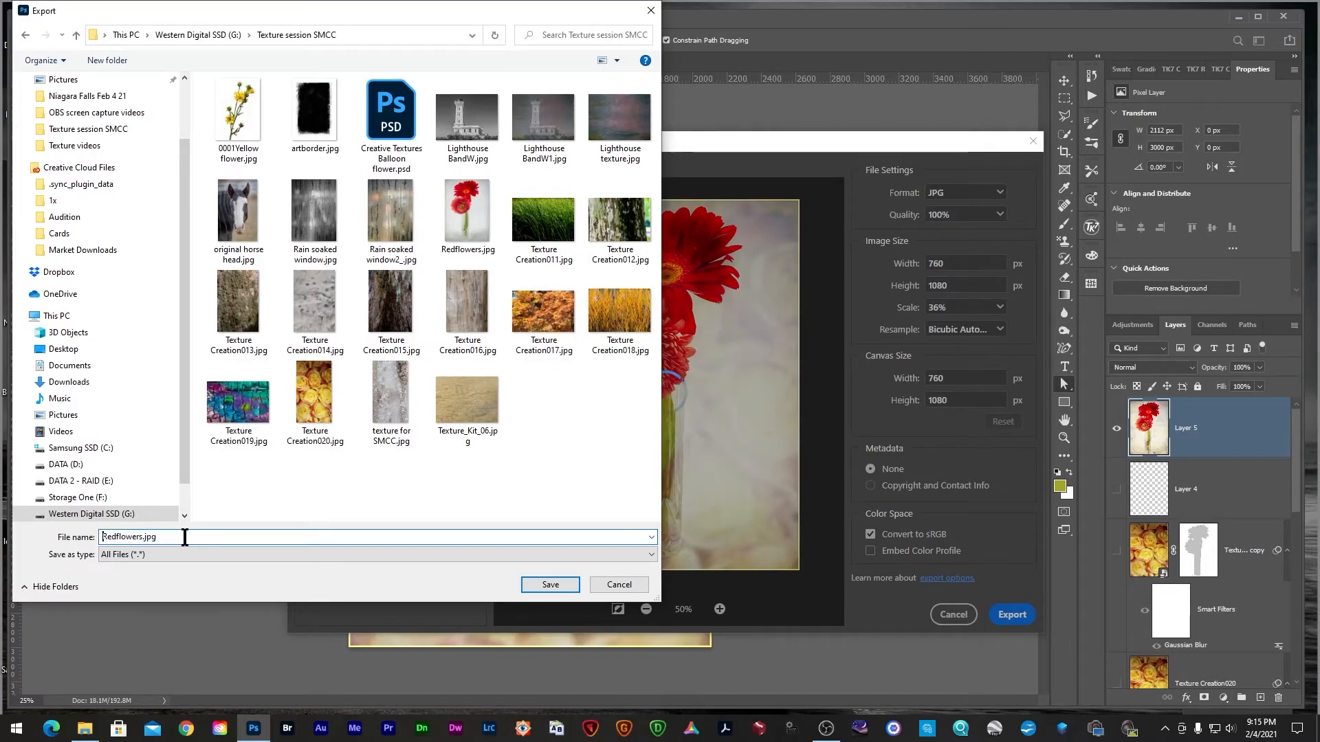
key("Right")
key("Right")
key("Right")
key("Right")
key("Right")
key("Right")
key("Right")
key("Right")
key("Right")
key("Right")
type("final")
key("Return")
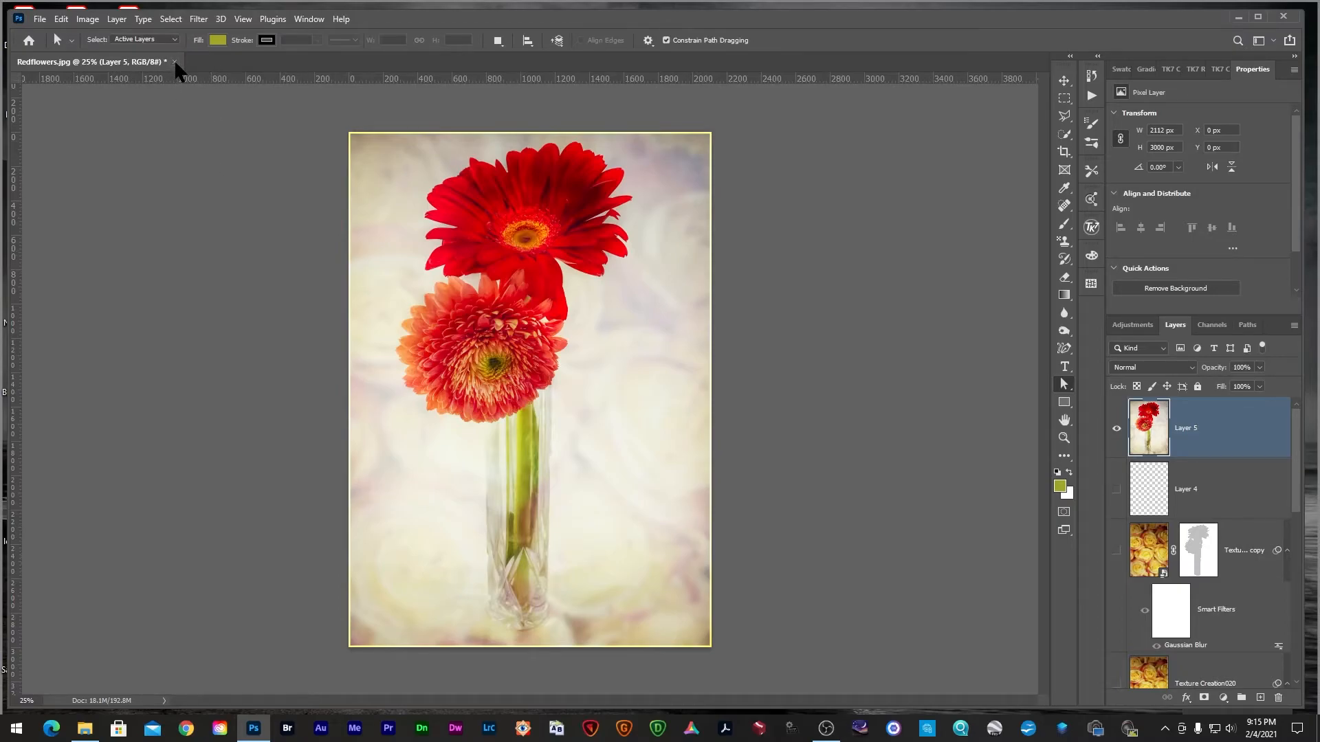
- Switch to File Explorer and locate the exported Redflowers final.jpg in the Texture session SMCC folder
left_click(84, 729)
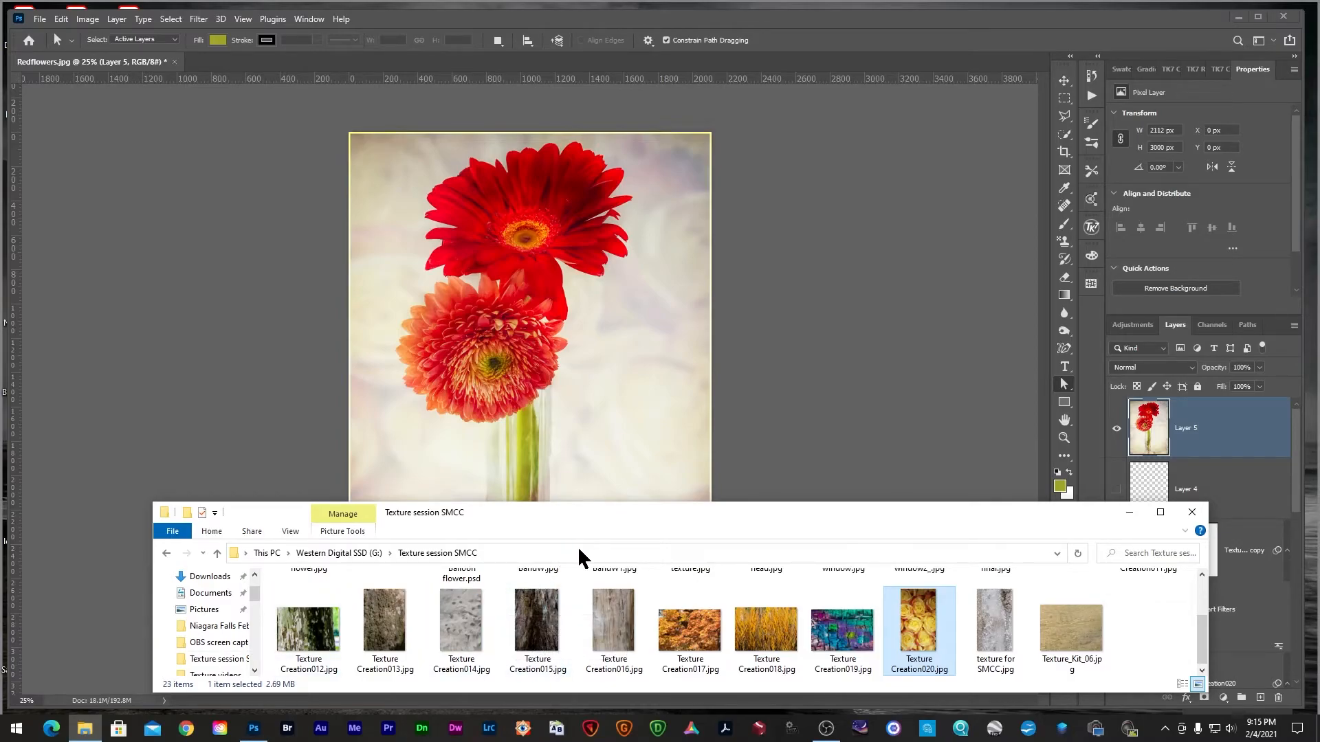
scroll(892, 633, "up", 2)
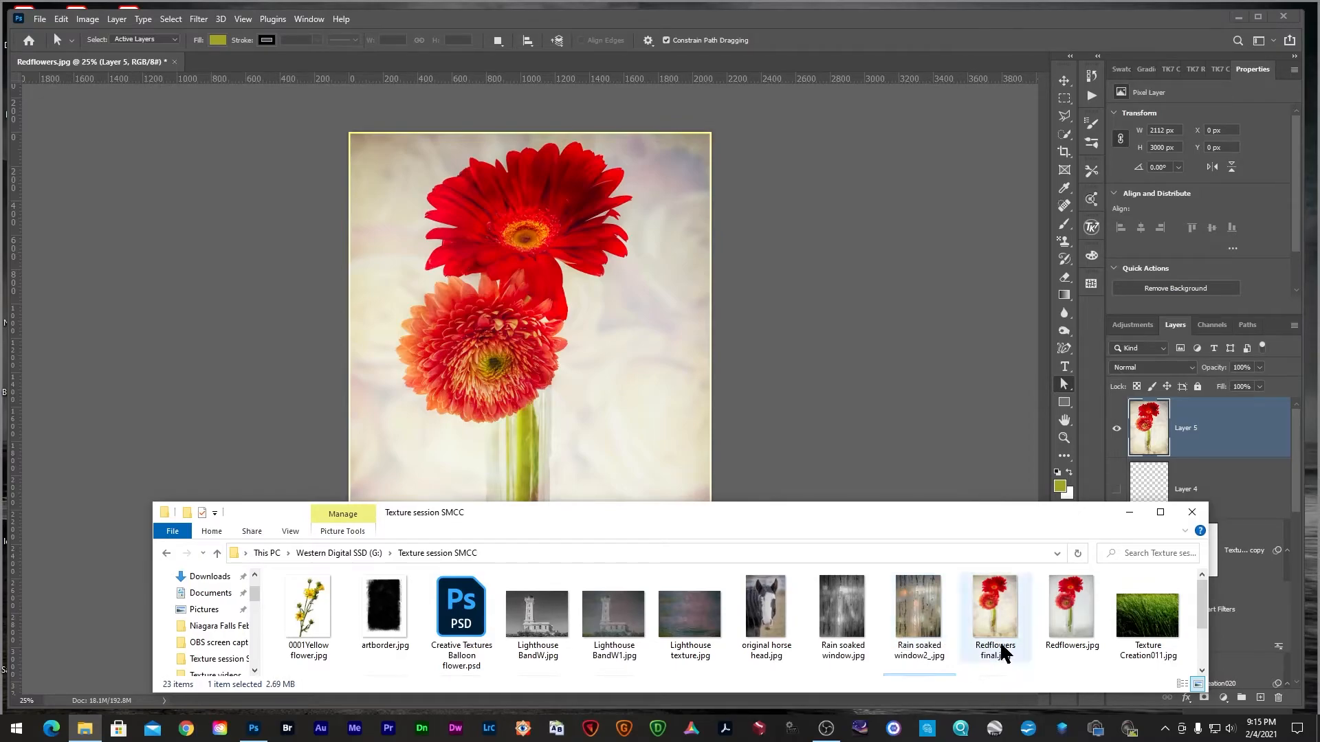
mouse_move(1005, 654)
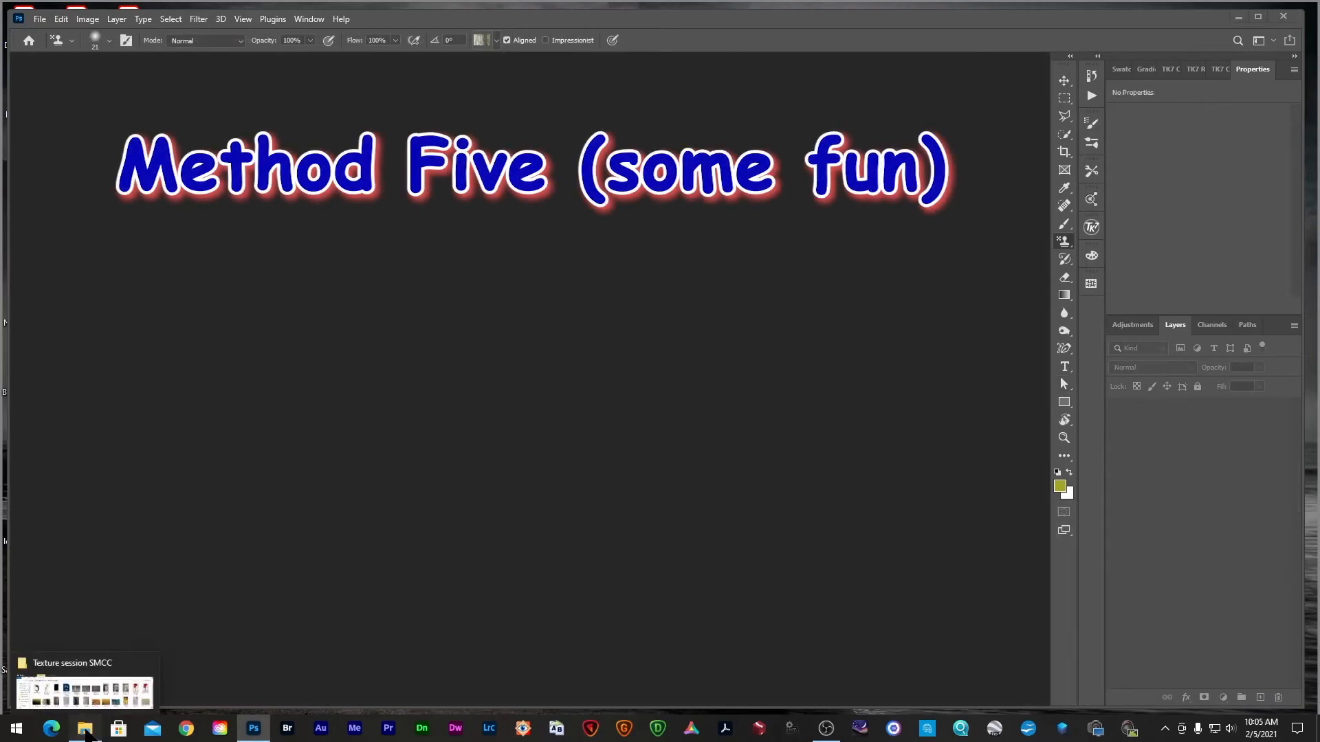
- Open Creative Textures Balloon flower.psd from the Texture session SMCC folder in Photoshop
left_click(86, 731)
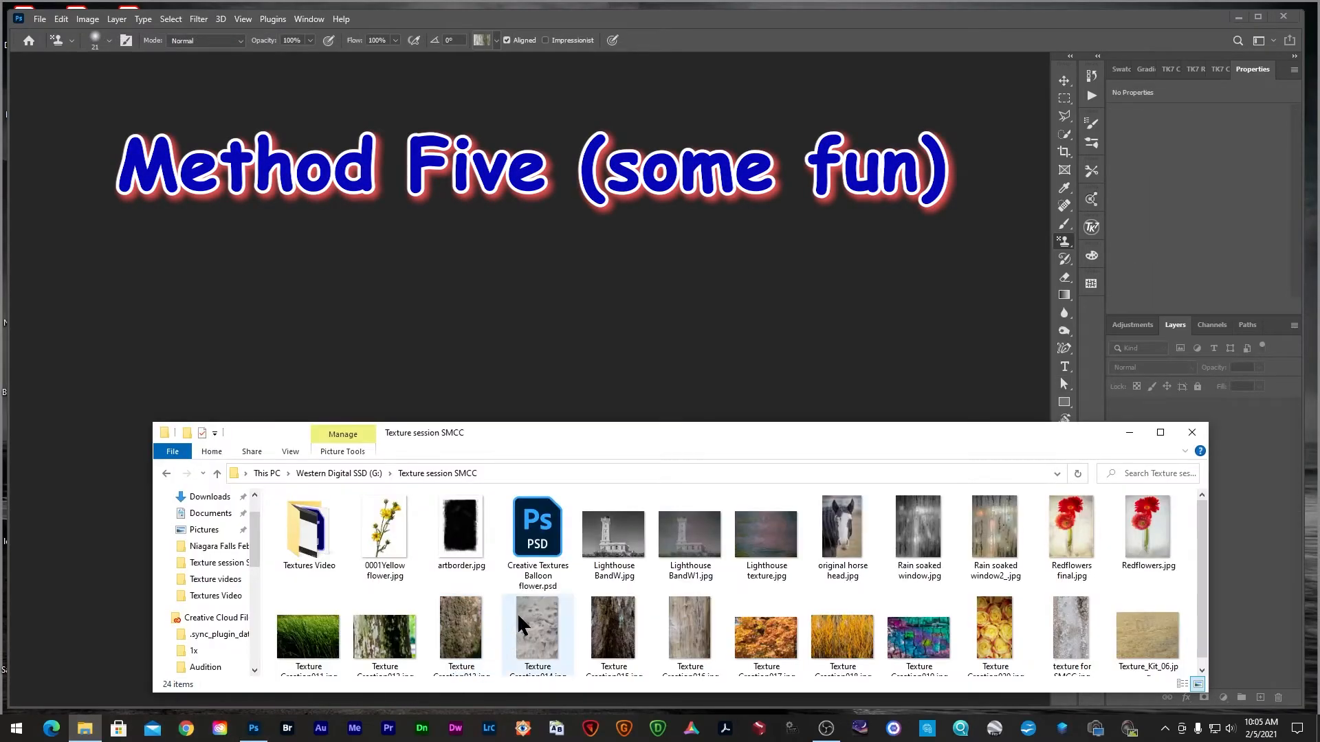
left_click(537, 565)
left_click_drag(537, 560, 517, 344)
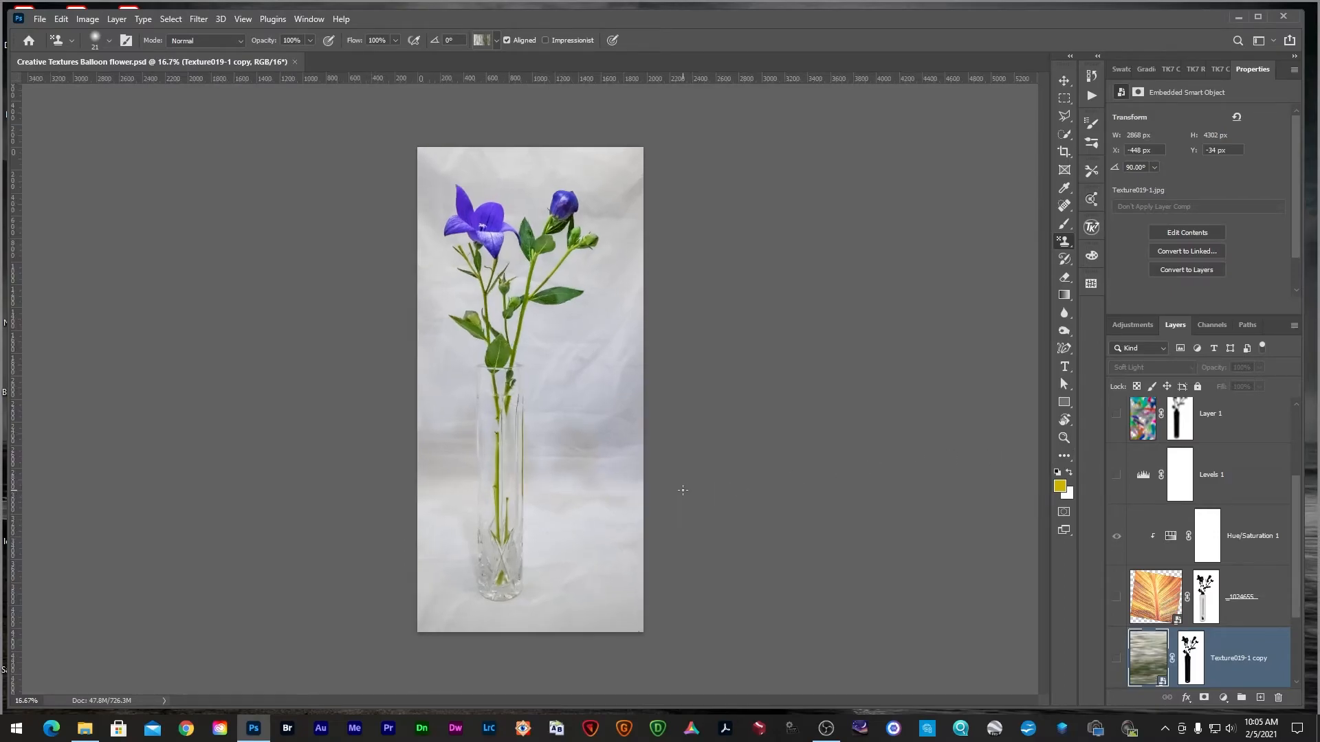
- Show the Texture019-1 and Texture019-1 copy layers above the balloon flower photo, selecting each to check its blend mode
scroll(682, 490, "up", 1)
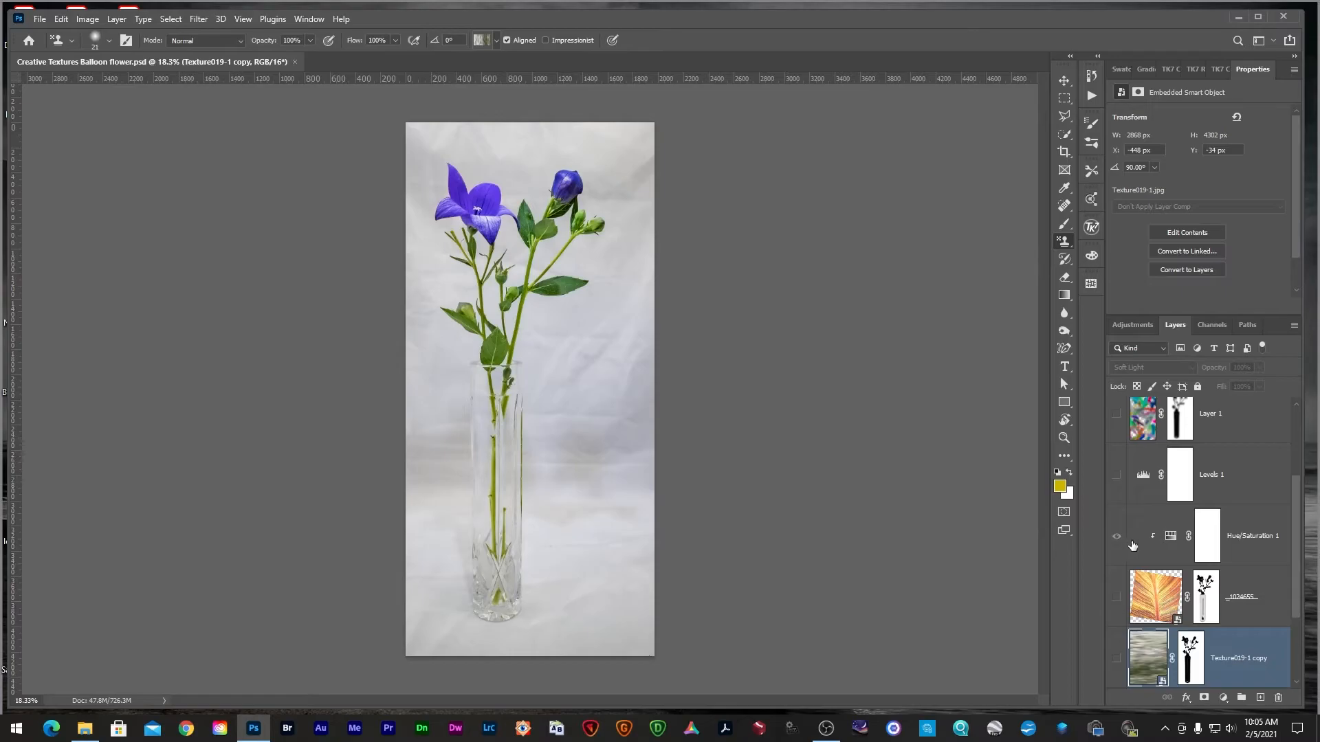
scroll(1244, 566, "down", 2)
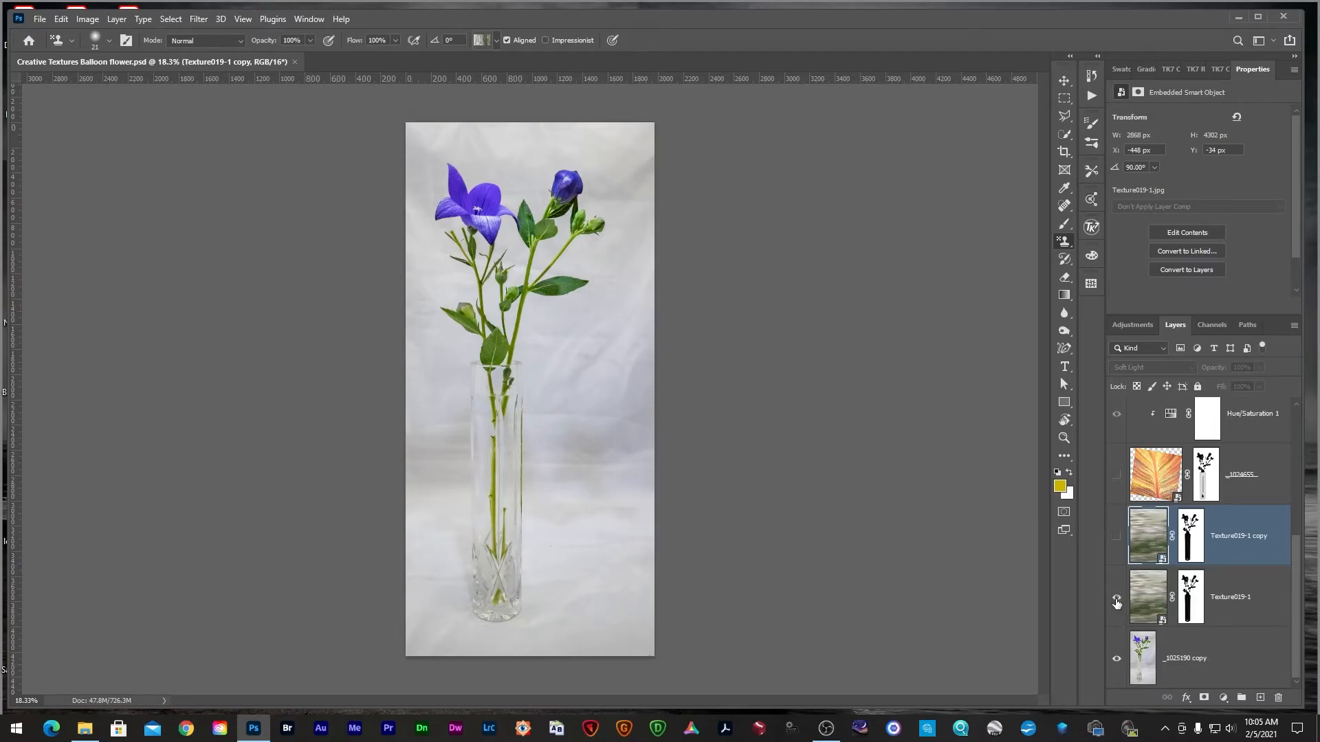
left_click(1116, 599)
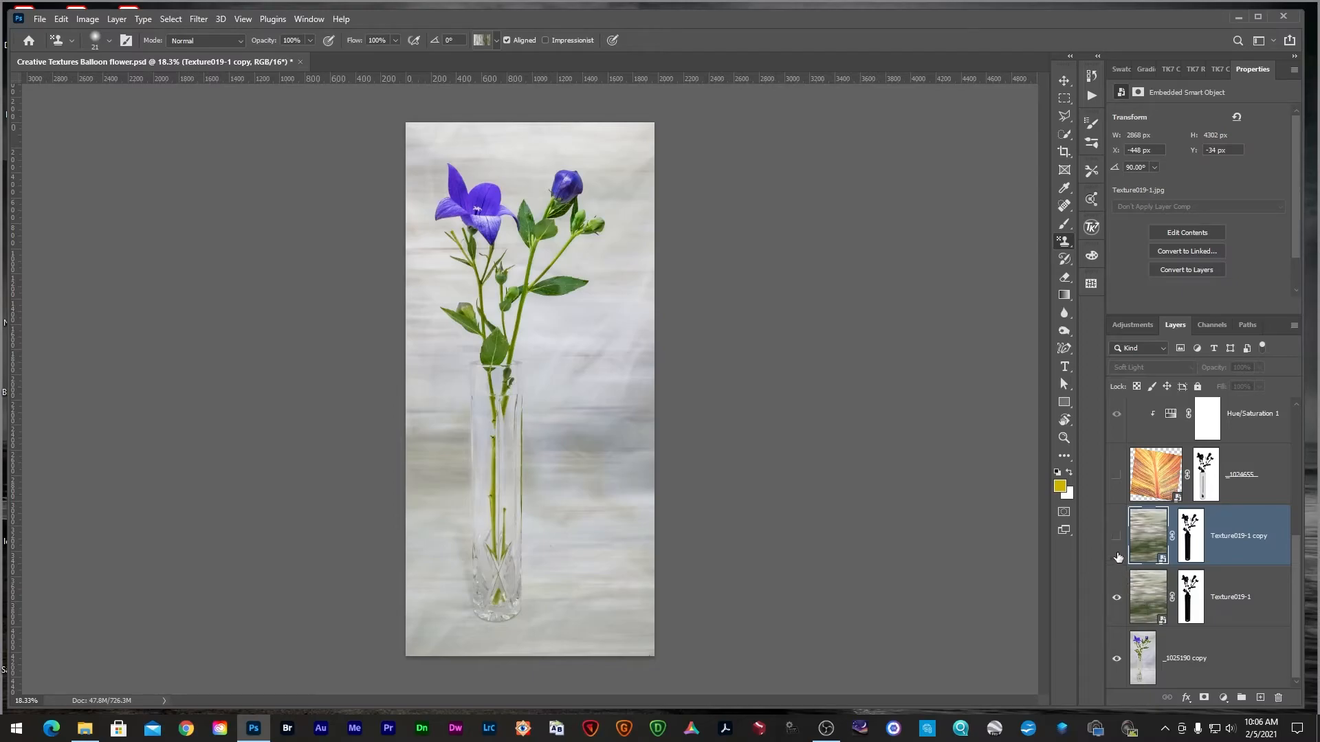
left_click(1151, 595)
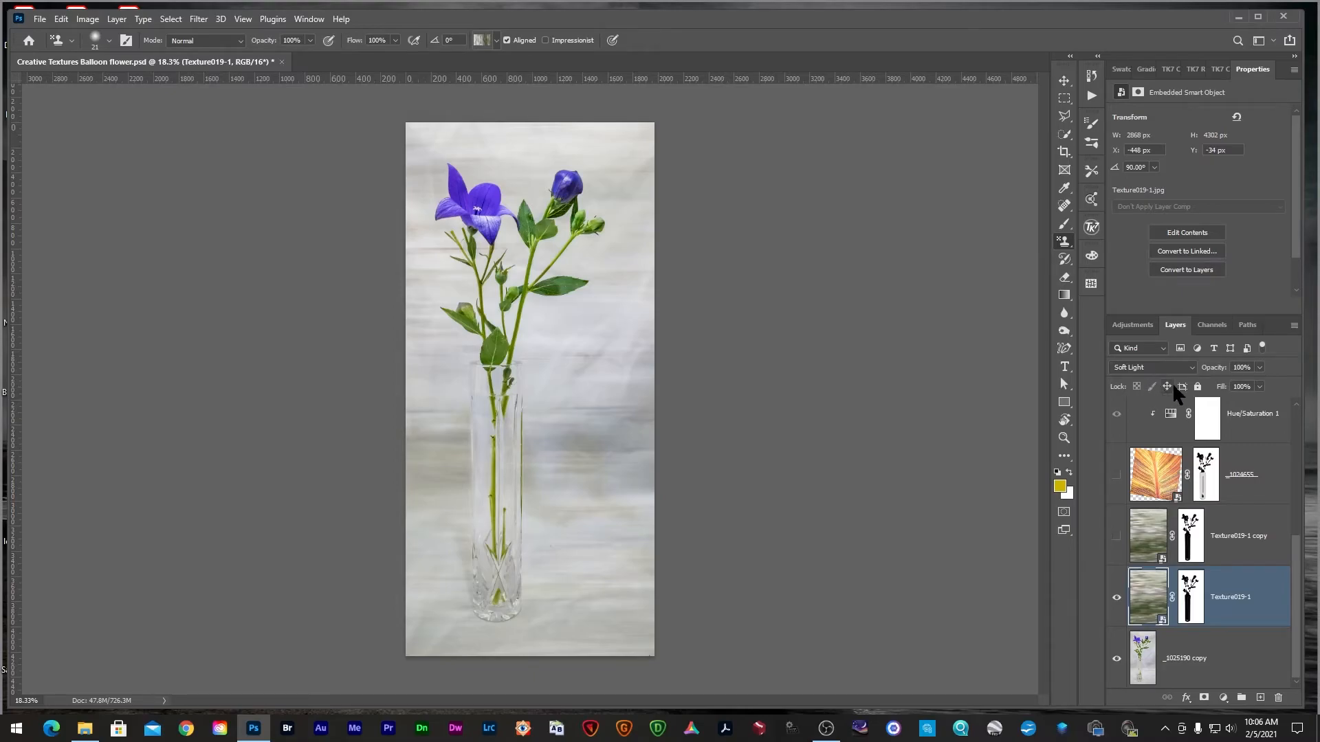
left_click(1114, 534)
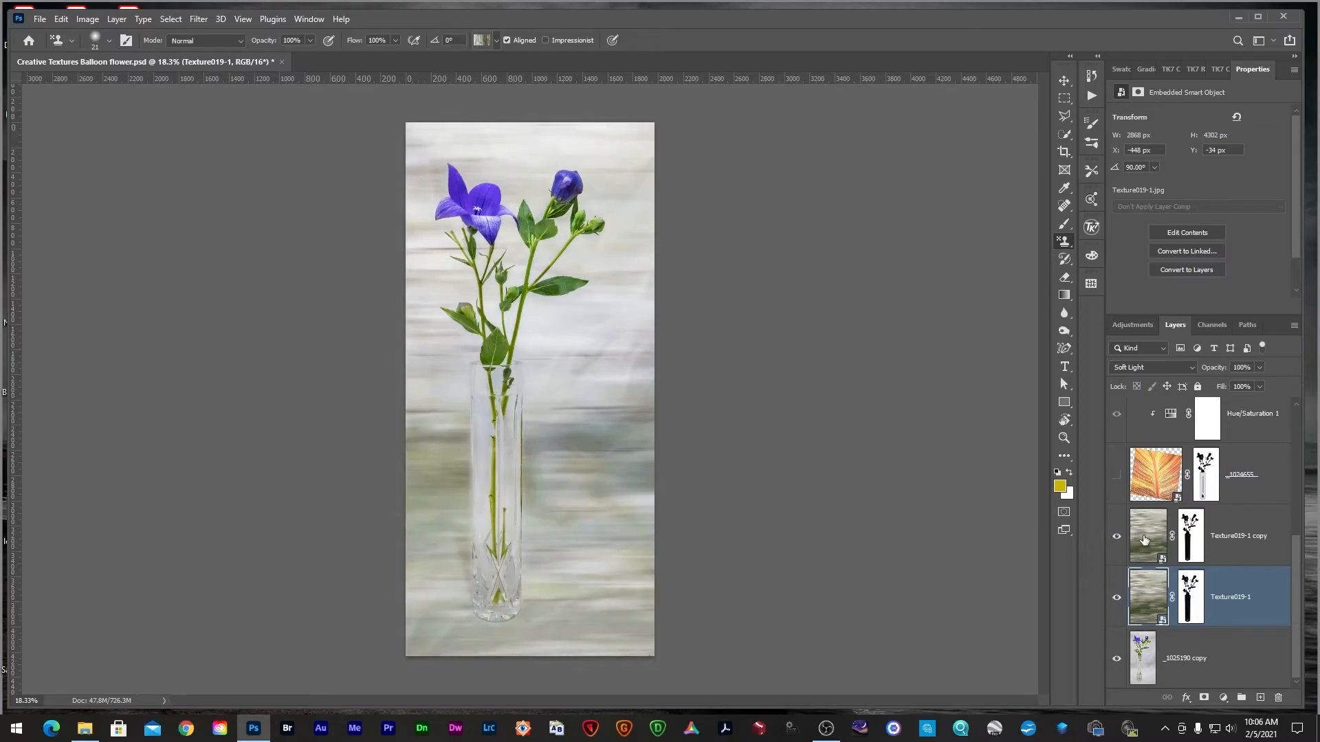
left_click(1145, 539)
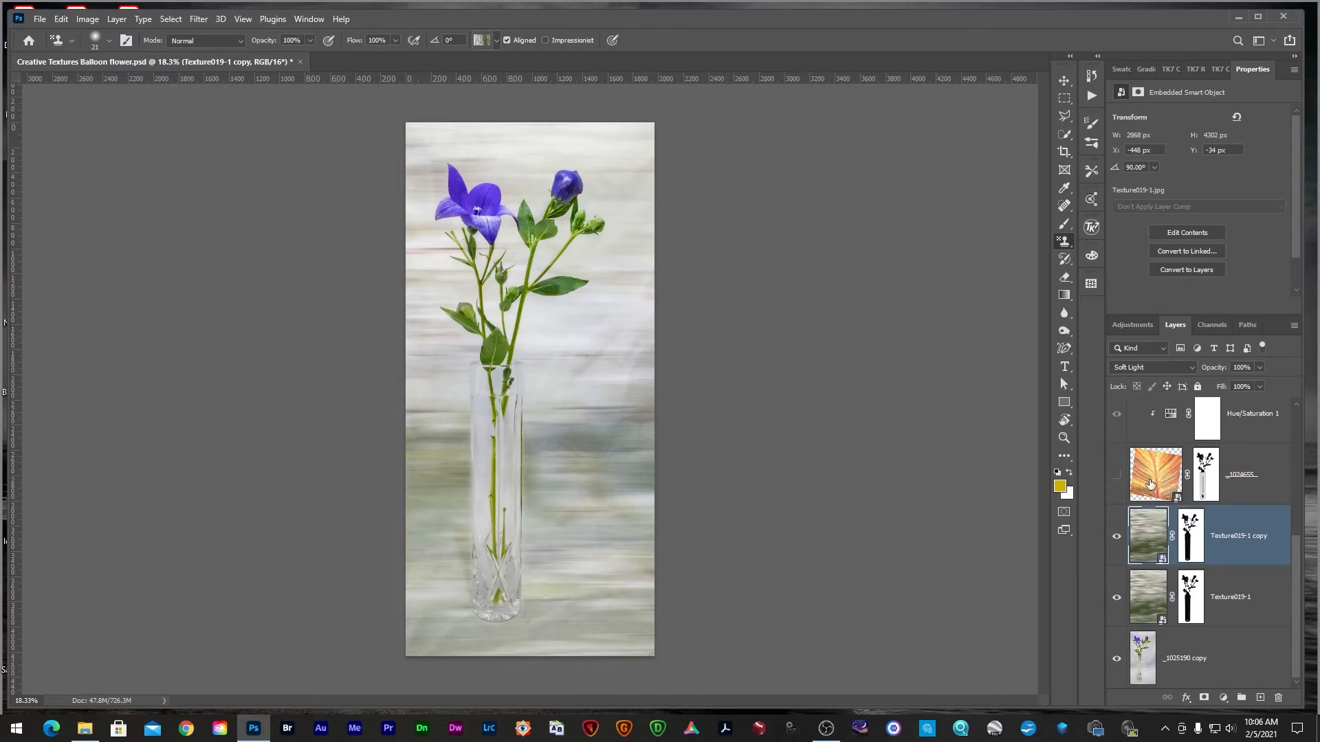
- View the orange leaf texture layer's mask on the canvas, return to the image and show that layer
left_click(1149, 483)
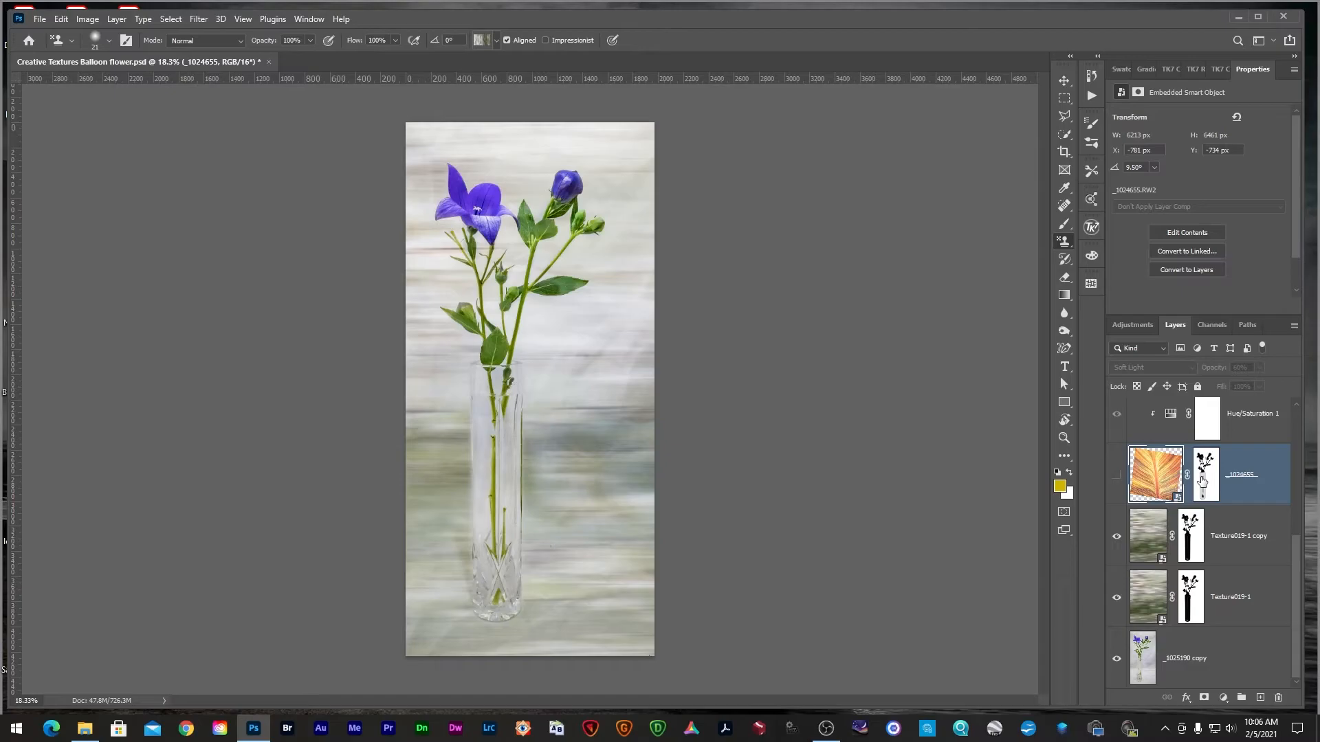
left_click(1201, 481, "alt")
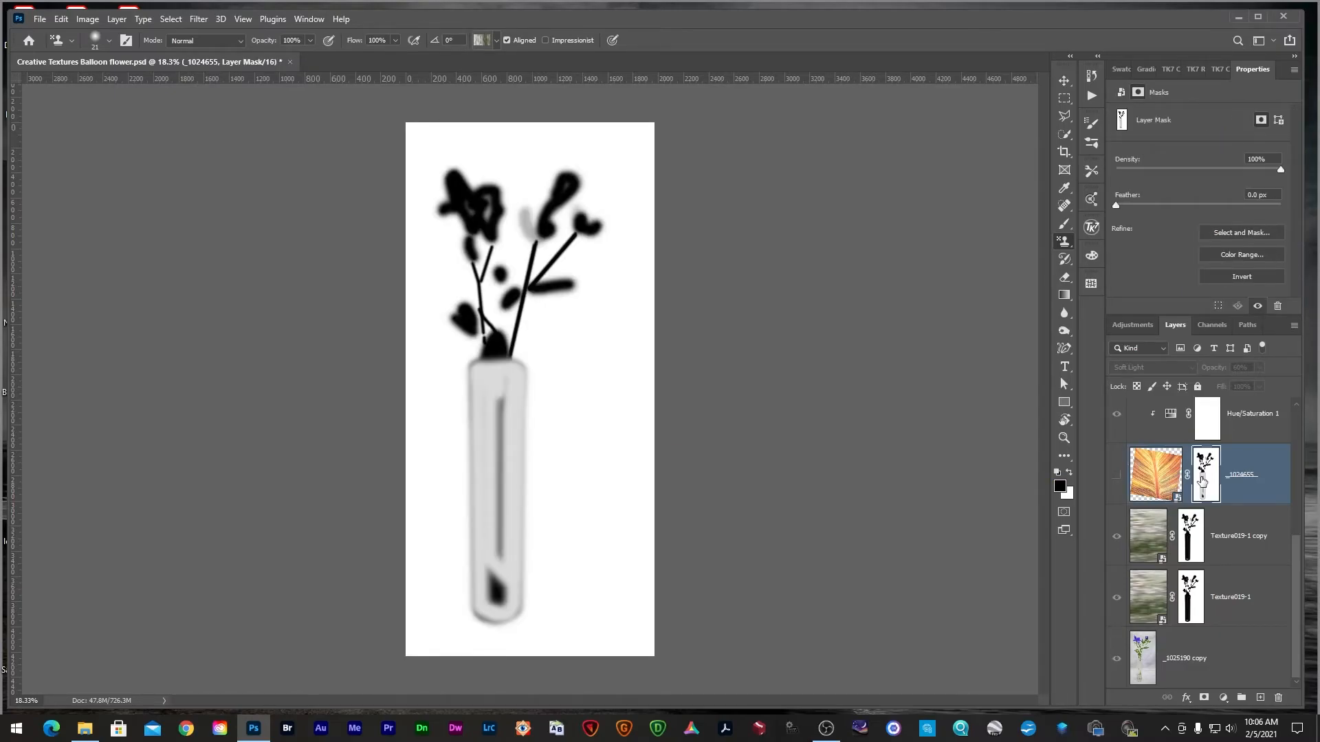
left_click(1201, 481, "alt")
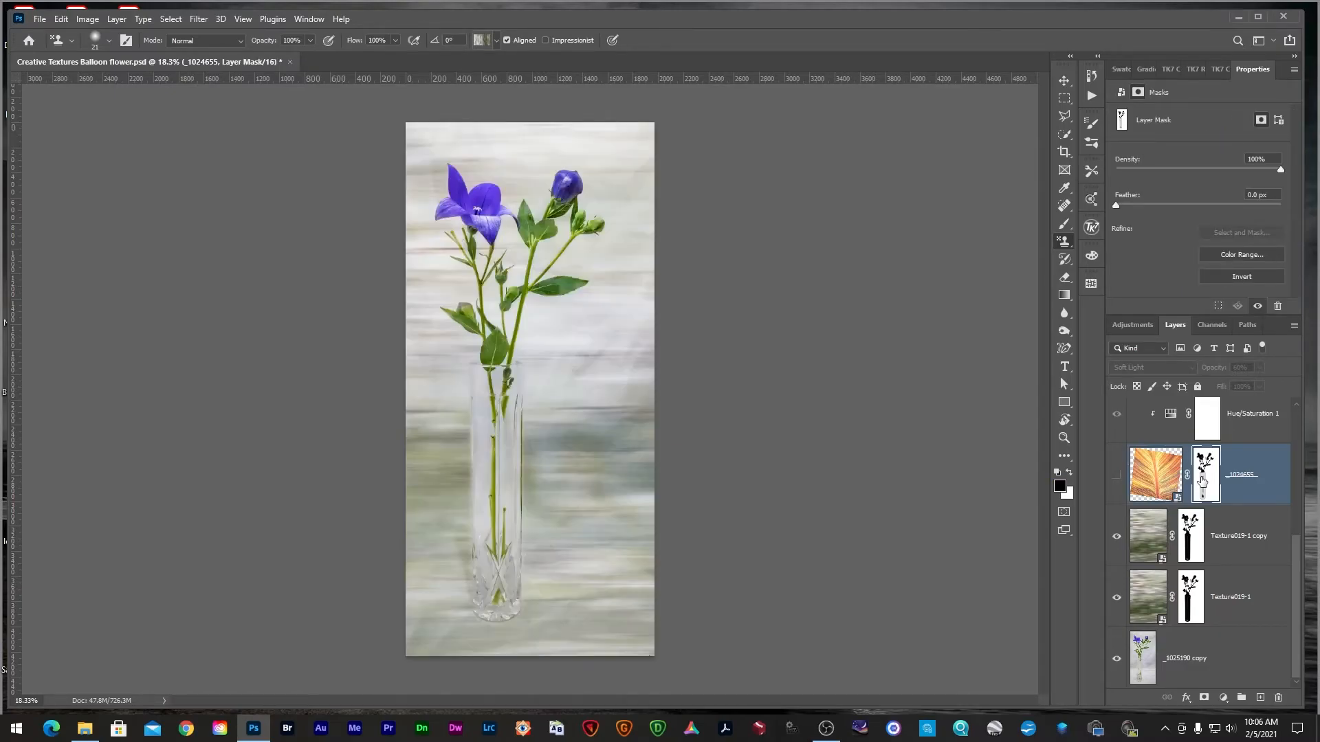
left_click(1116, 476)
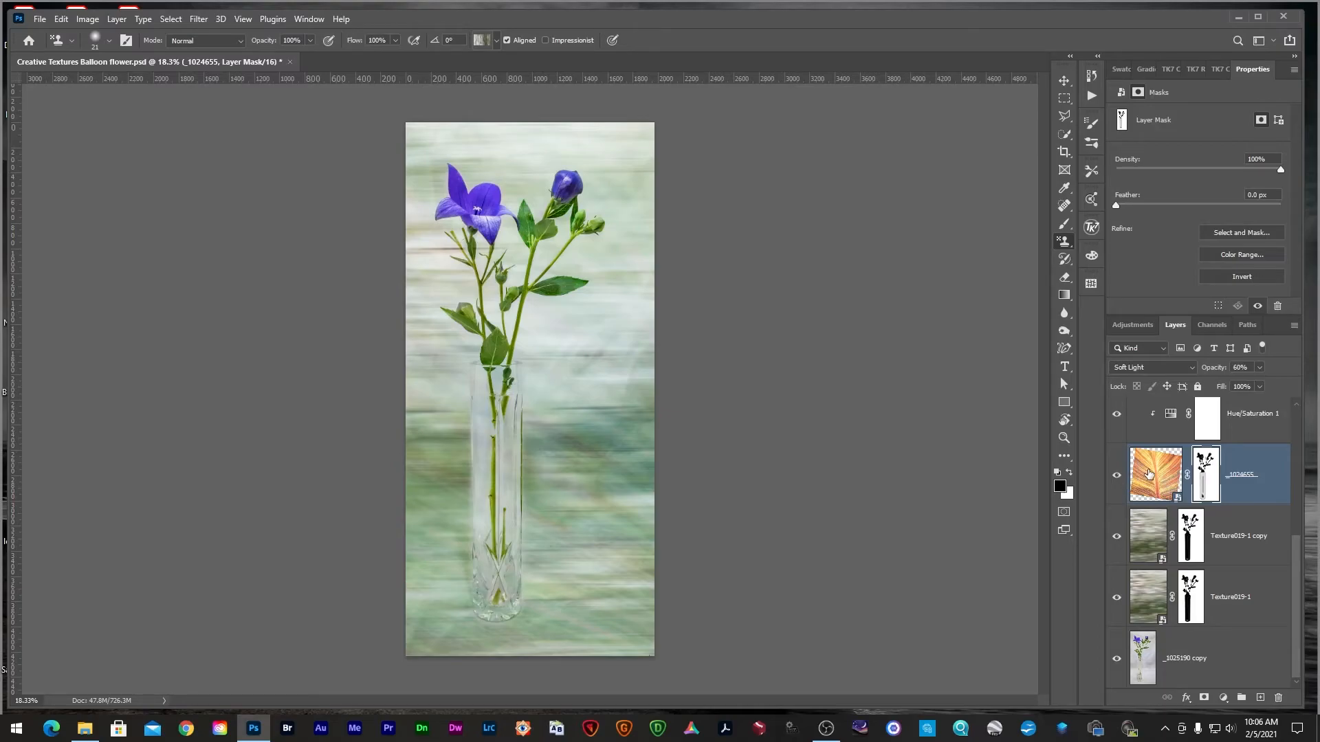
- Compare the image with the clipped Hue/Saturation 1 adjustment hidden and shown
scroll(1145, 466, "up", 1)
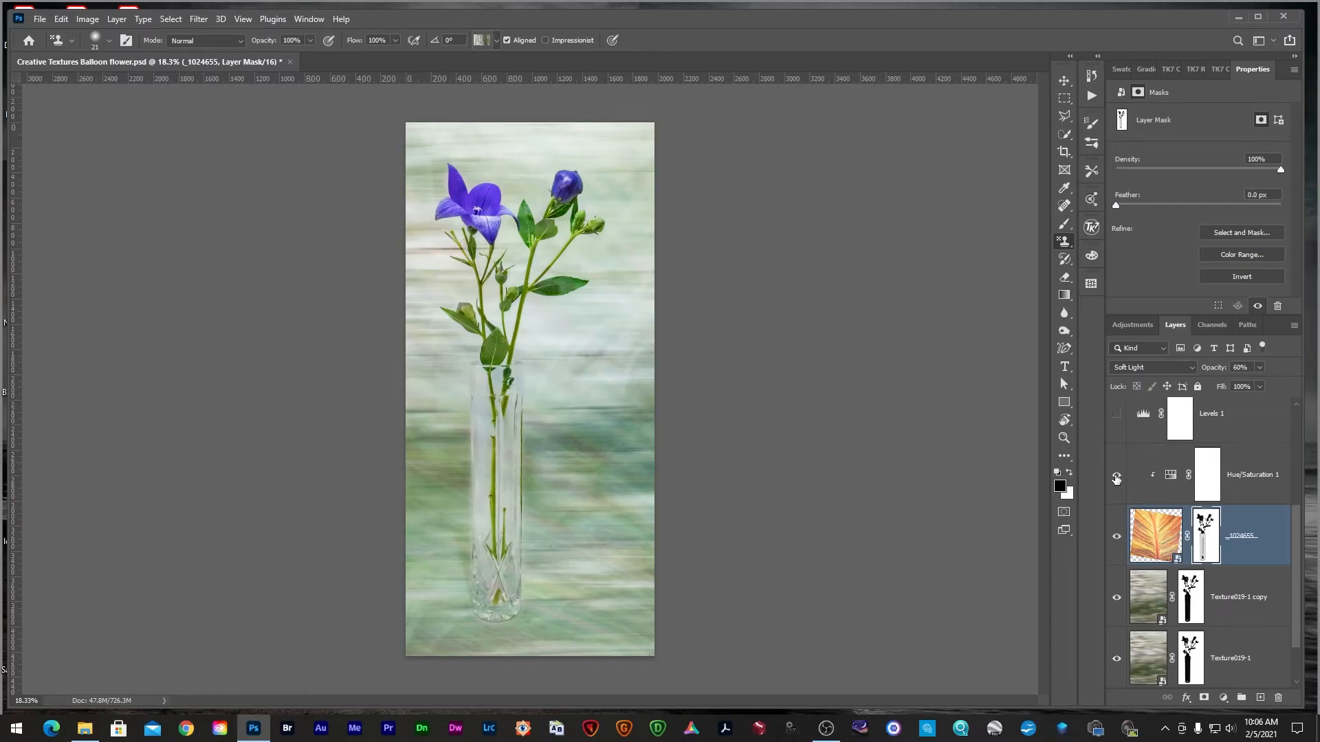
left_click(1116, 476)
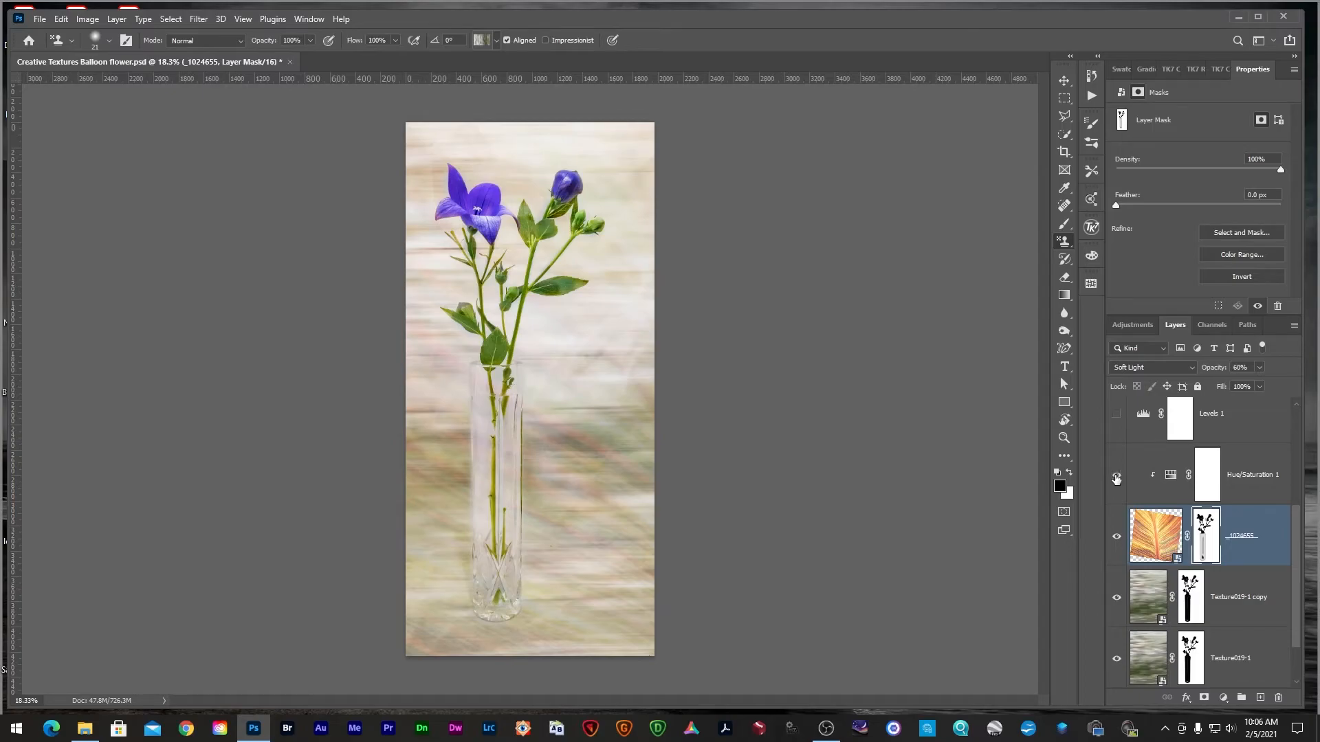
left_click(1116, 476)
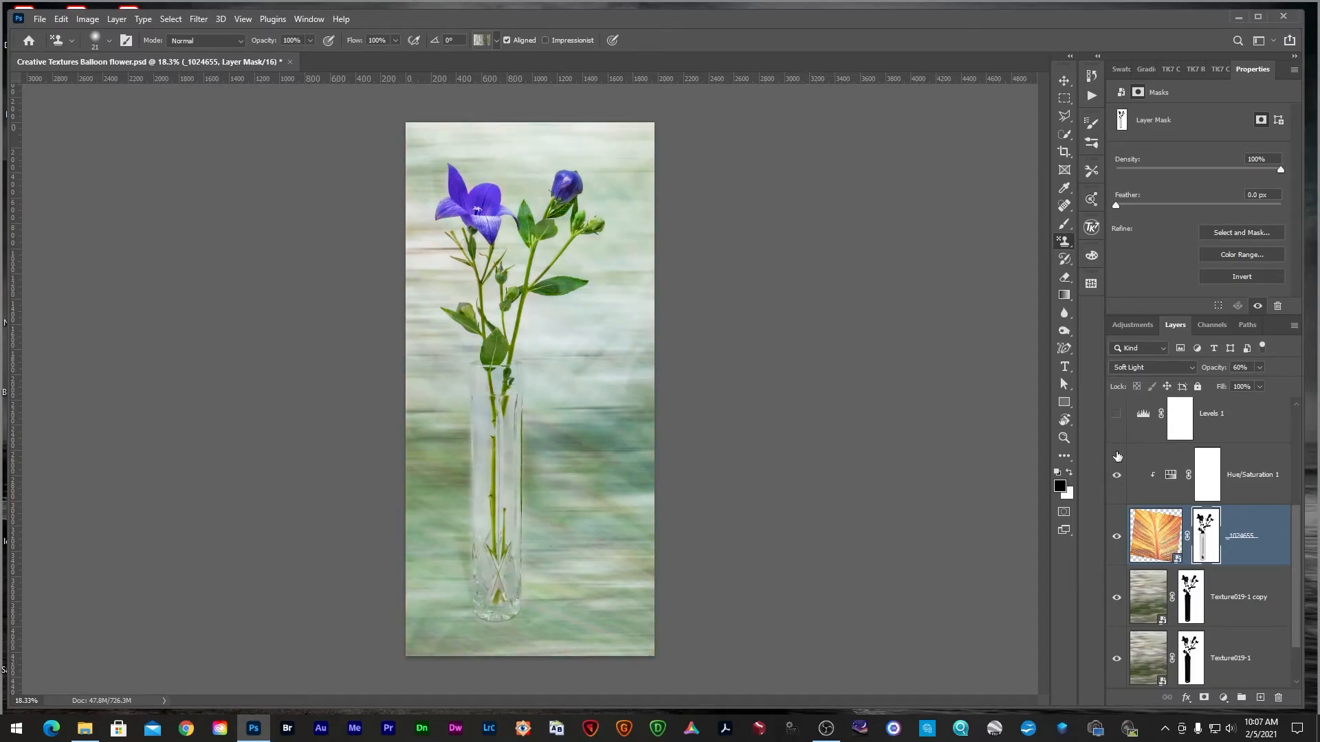
- Show the Levels 1 adjustment layer and set its white input level to 255
left_click(1116, 414)
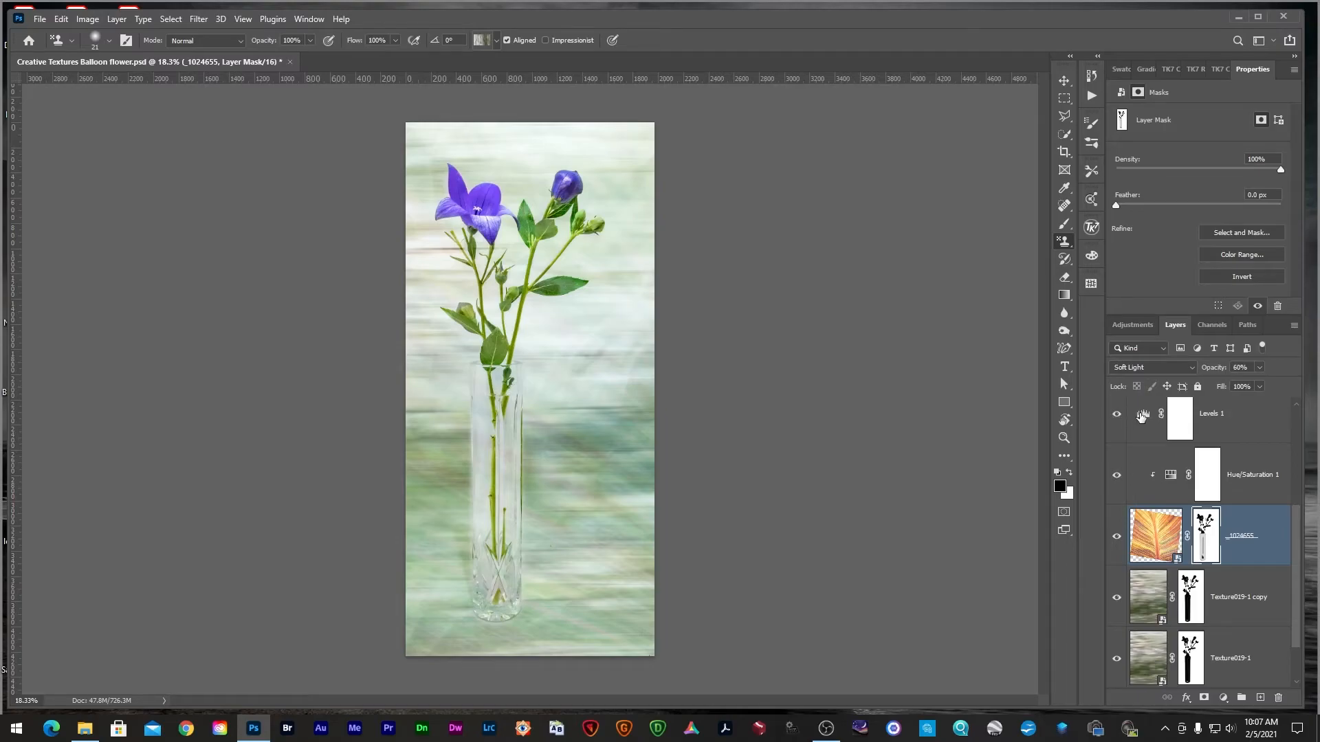
left_click(1142, 416)
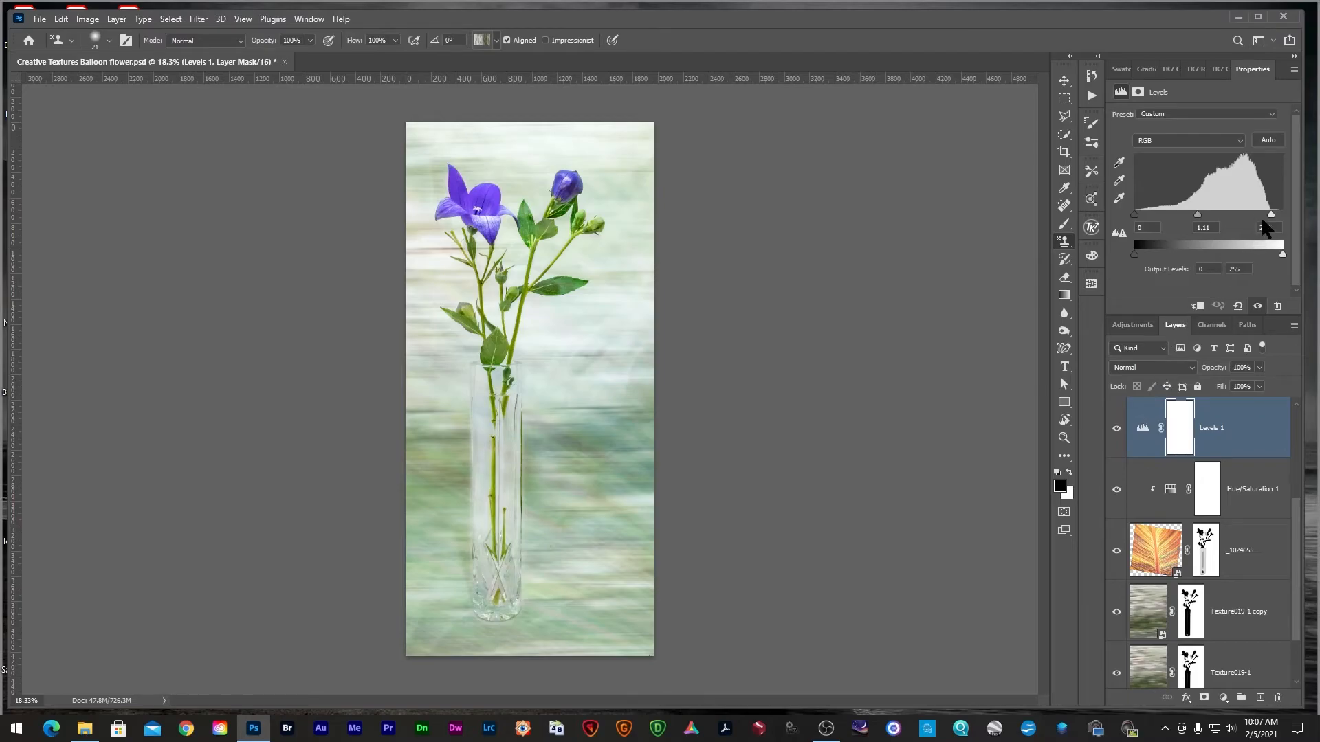
mouse_move(1270, 213)
left_mouse_down()
mouse_move(1281, 209)
mouse_move(1257, 213)
mouse_move(1292, 212)
left_mouse_up()
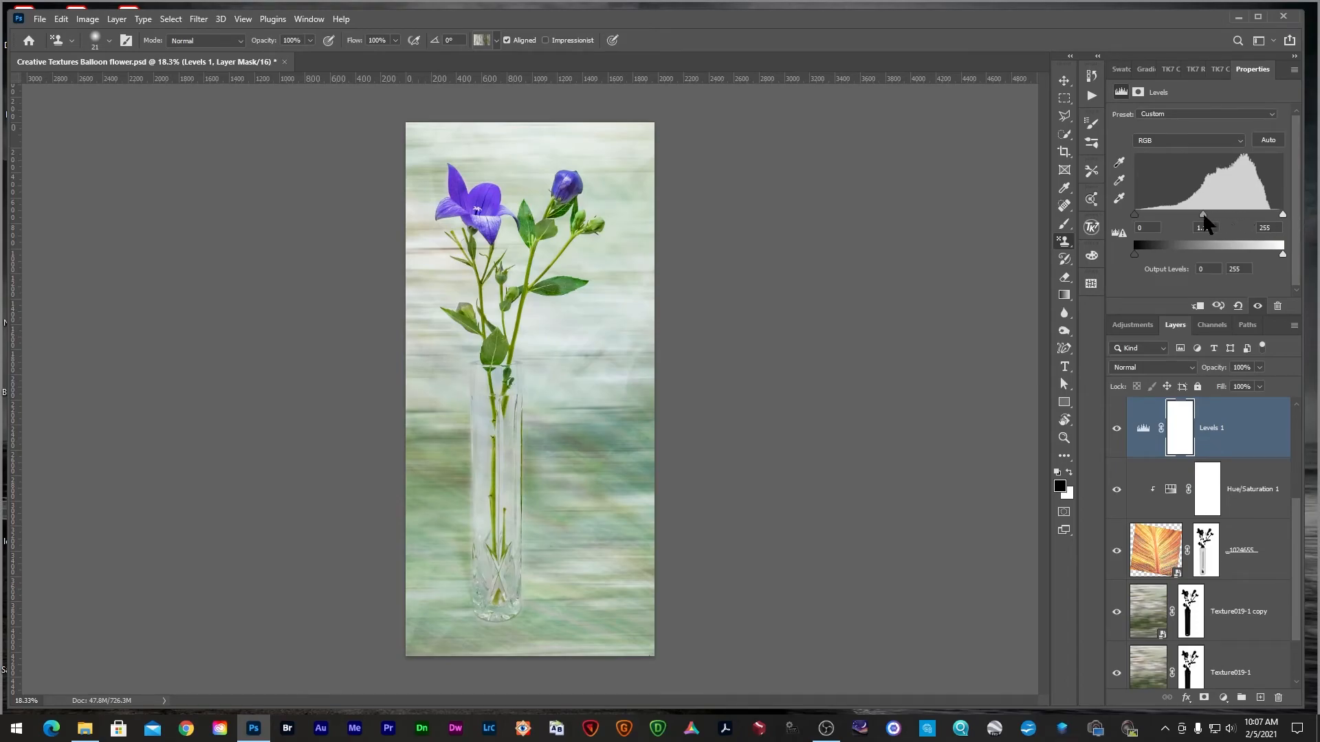
- Set the midtone input level of the Levels 1 adjustment to 0.86
left_click_drag(1209, 219, 1216, 218)
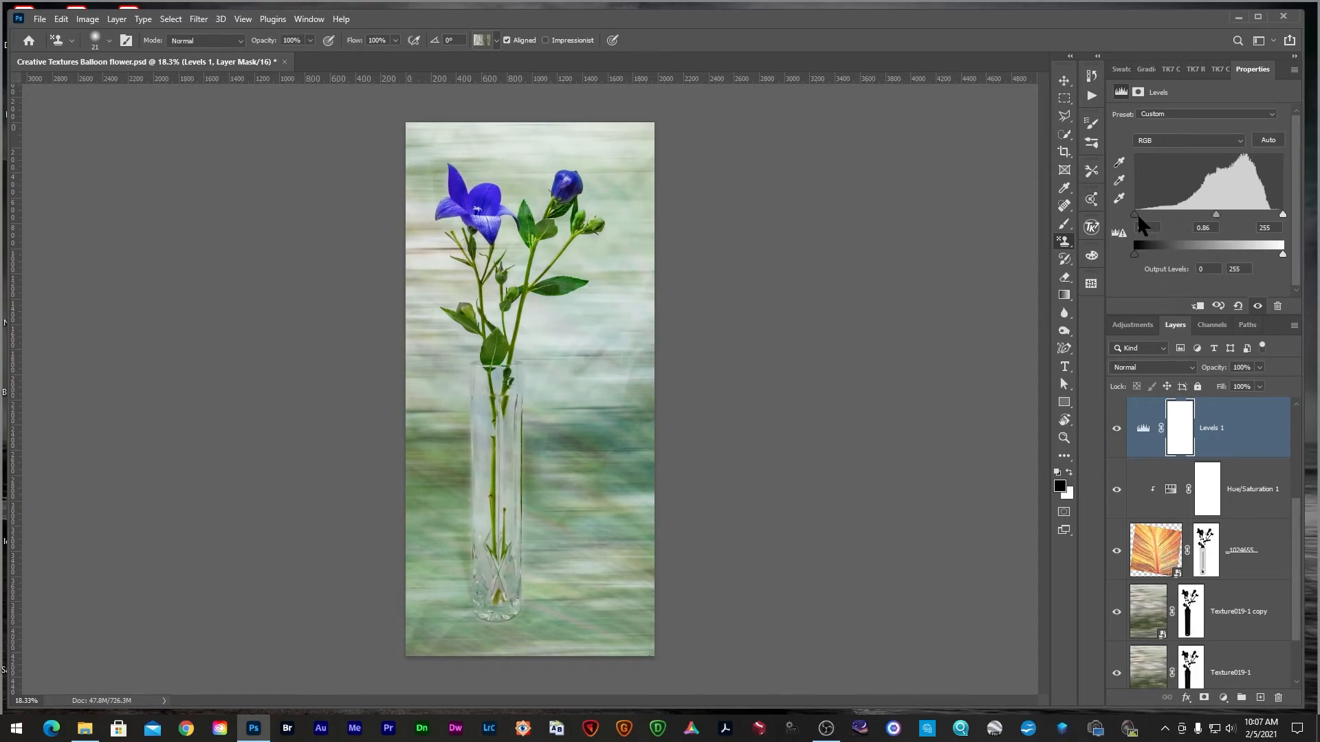
mouse_move(1132, 213)
left_mouse_down()
mouse_move(1147, 210)
mouse_move(1127, 209)
left_mouse_up()
- Show the Layer 1 texture, compare it with its mask disabled and enabled, and select the layer
scroll(1156, 489, "up", 1)
scroll(1157, 489, "up", 1)
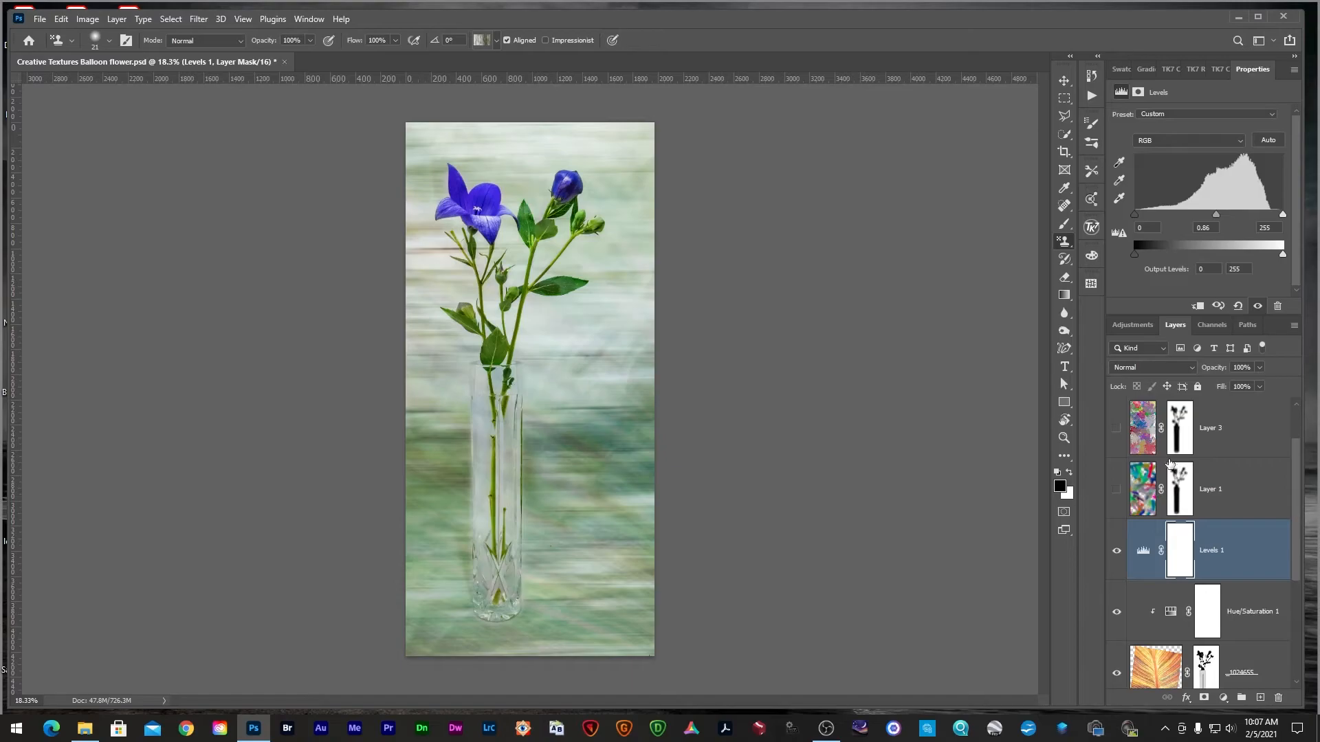
left_click(1116, 490)
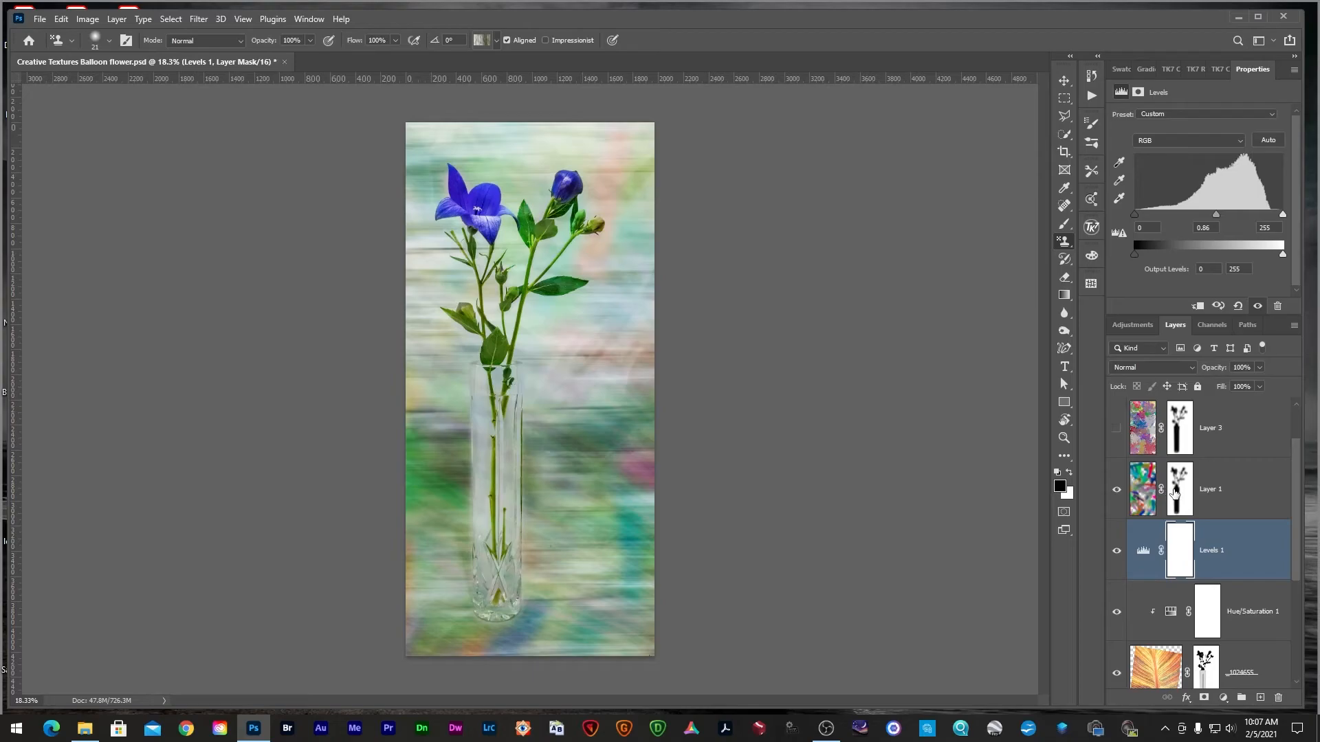
left_click(1173, 490, "shift")
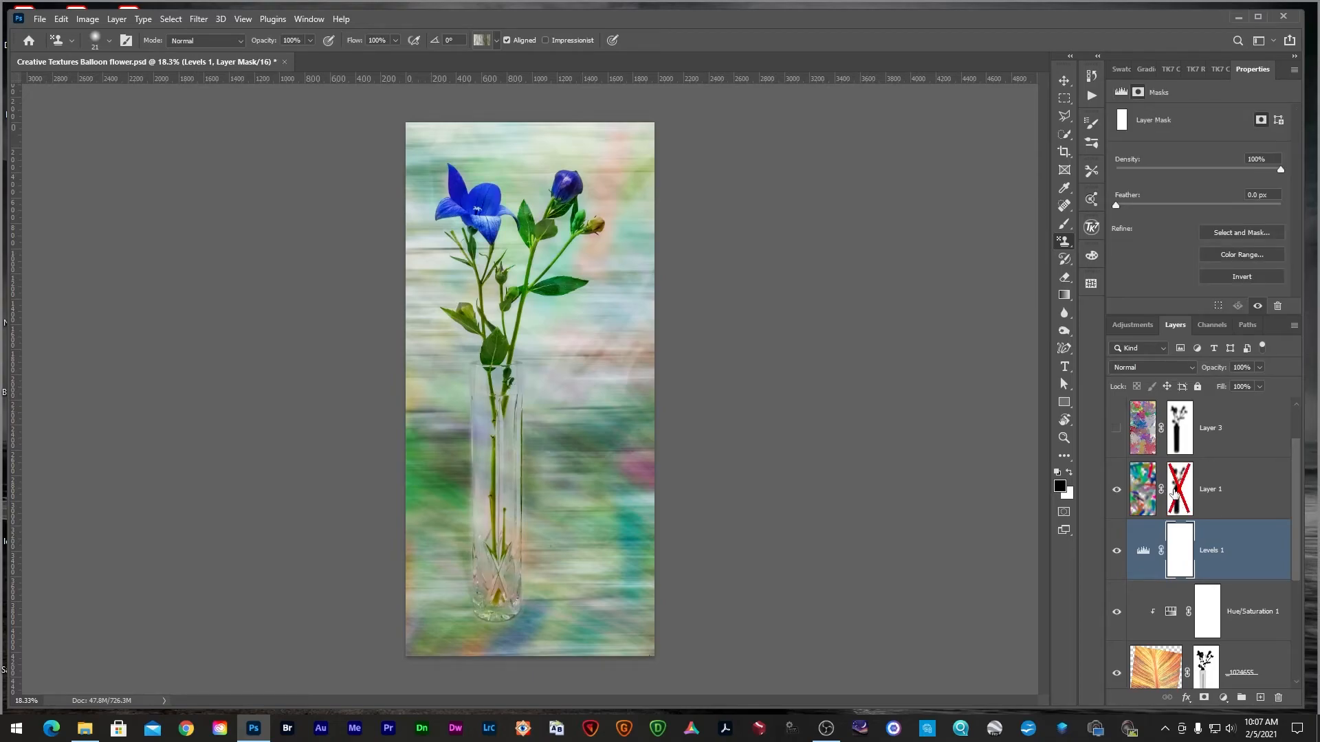
left_click(1174, 492, "shift")
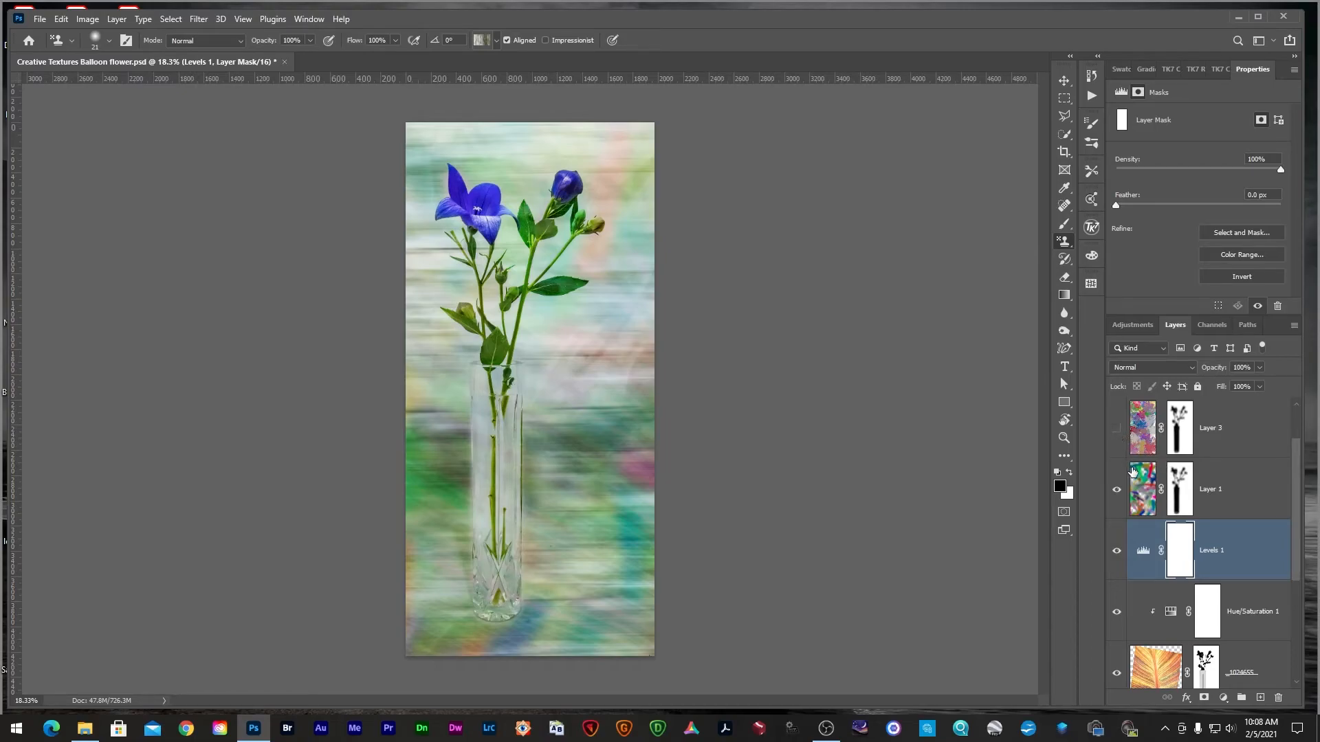
left_click(1141, 483)
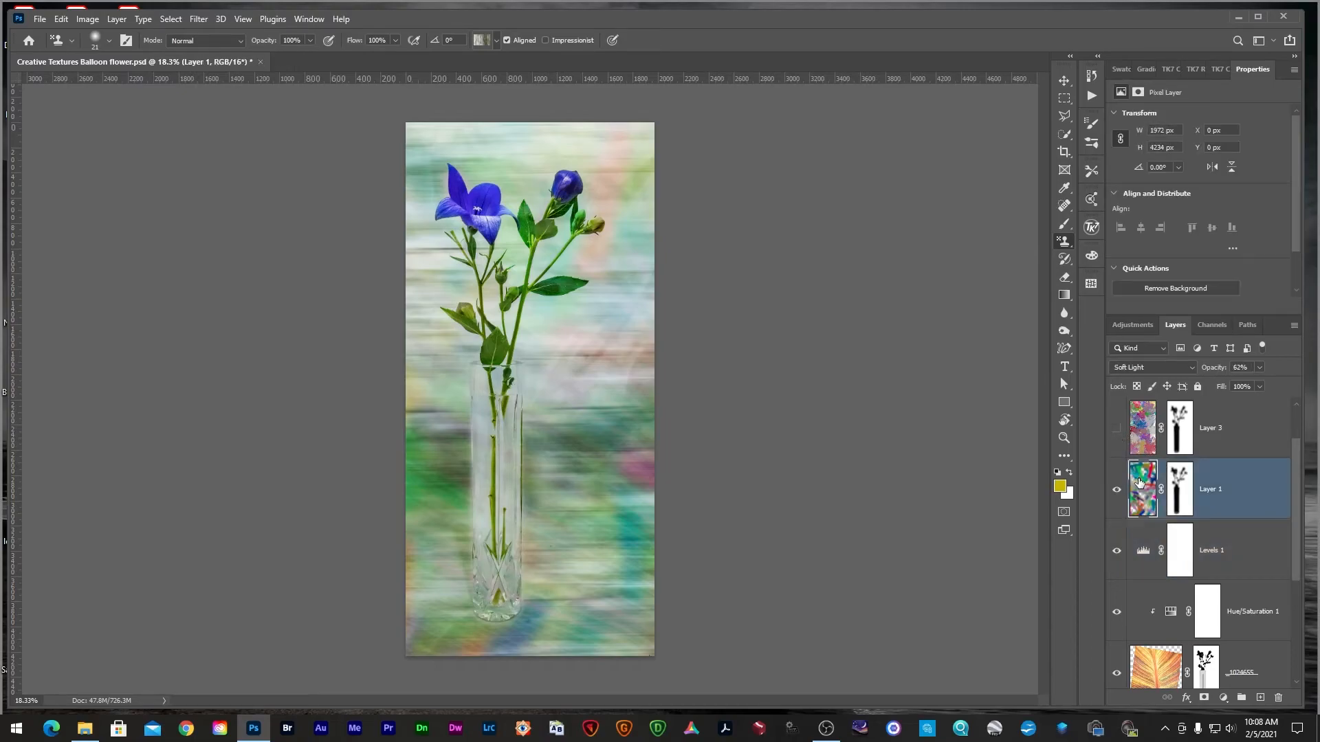
- Show the Layer 3 texture and compare the image with its mask disabled and with the layer hidden
left_click(1115, 429)
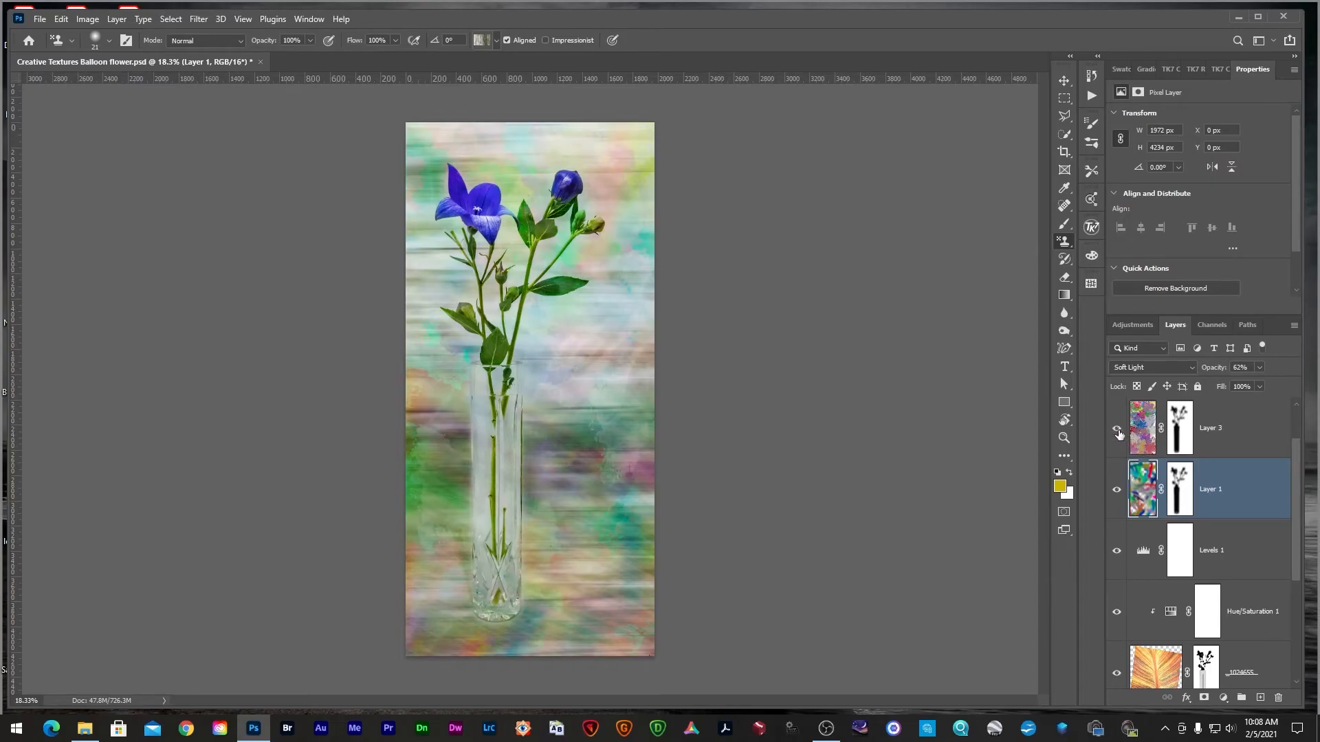
left_click(1175, 431, "shift")
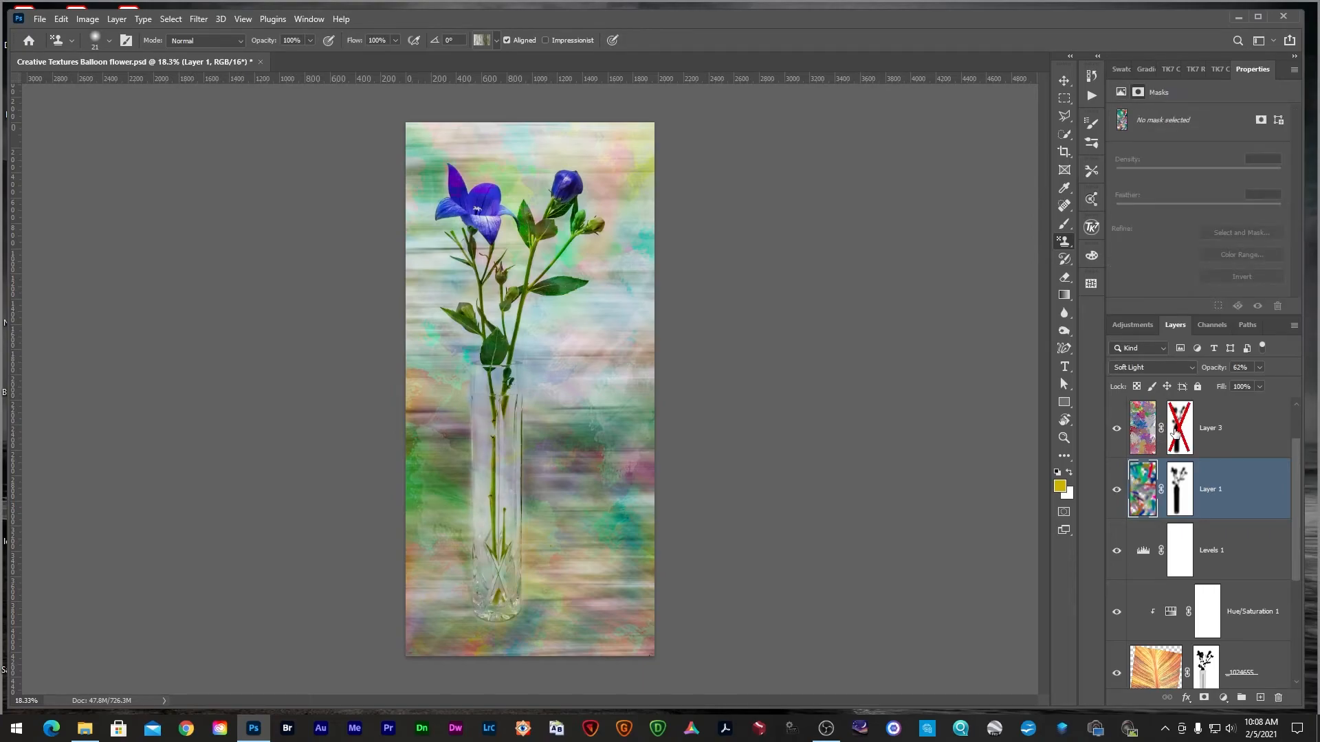
left_click(1175, 431, "shift")
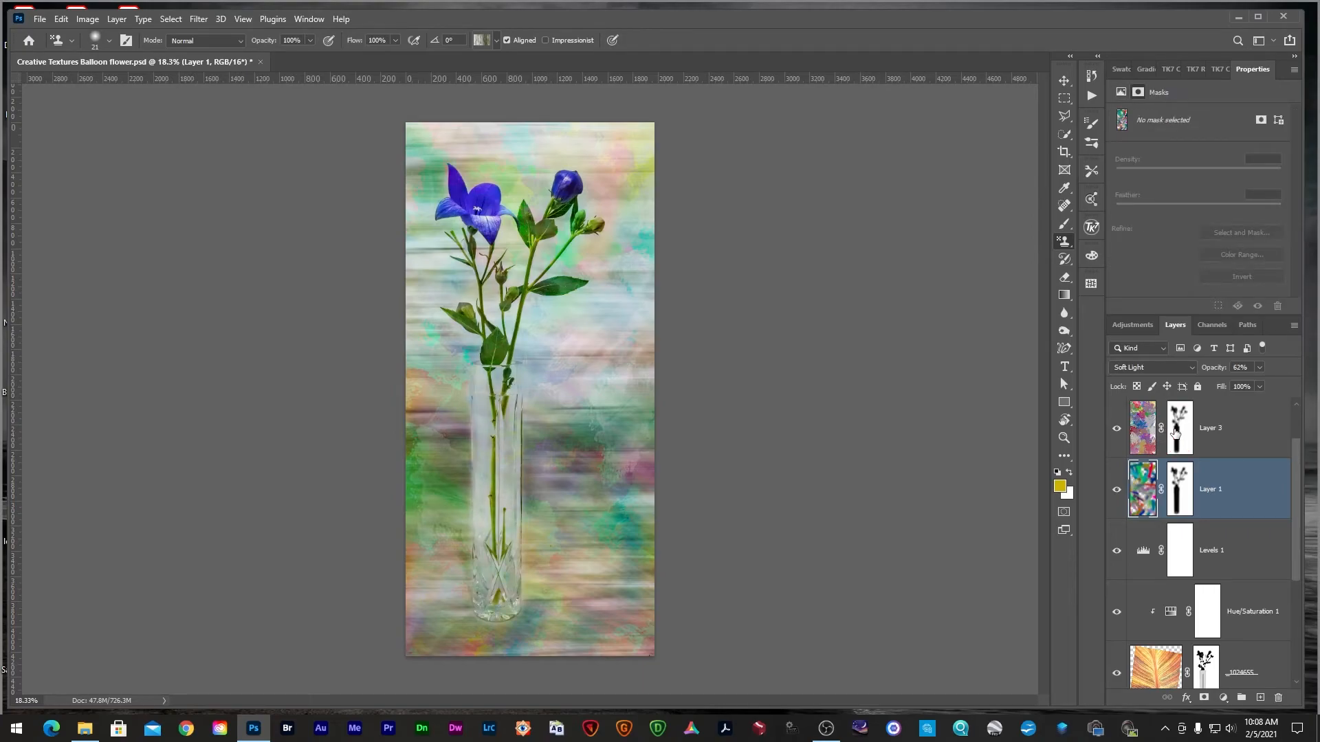
left_click(1117, 433)
left_click(1116, 433)
- Review the layer stack down to the base photo and show the Layer 2 border on top
scroll(1116, 613, "down", 1)
scroll(1116, 612, "down", 1)
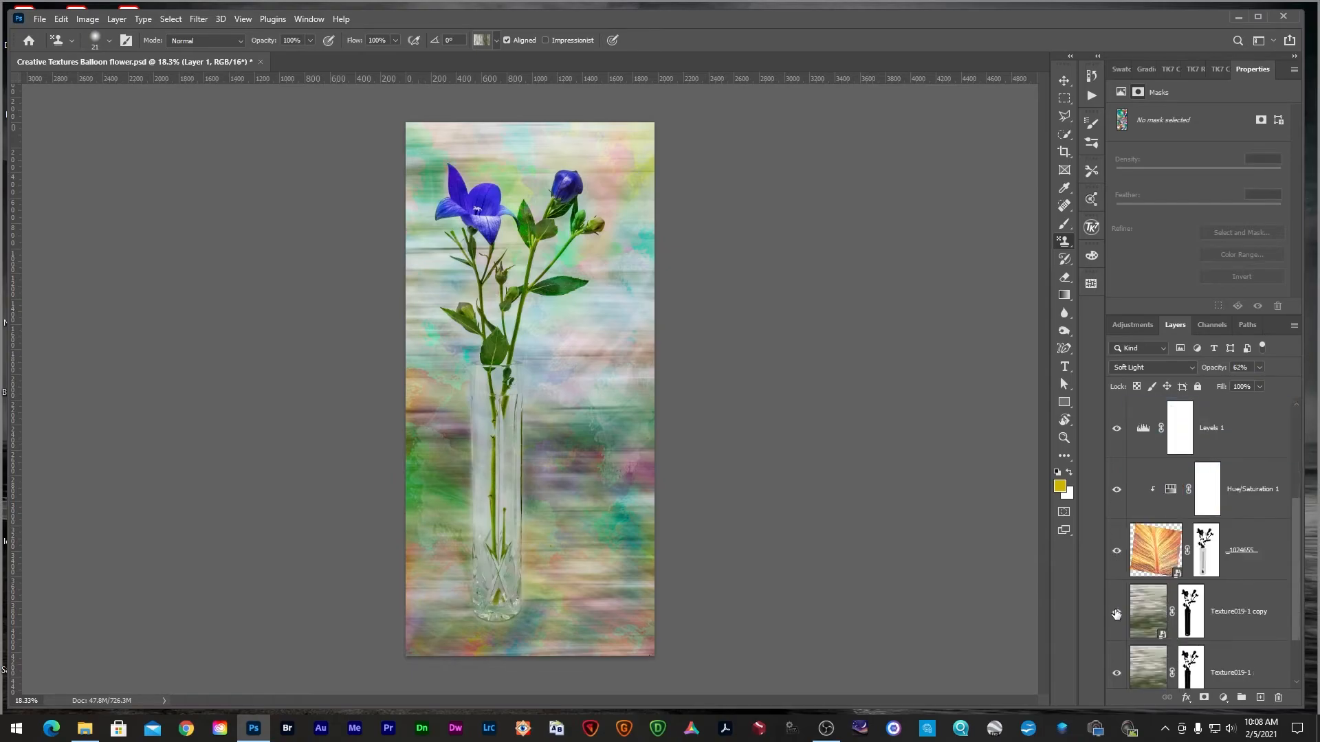
scroll(1116, 613, "down", 1)
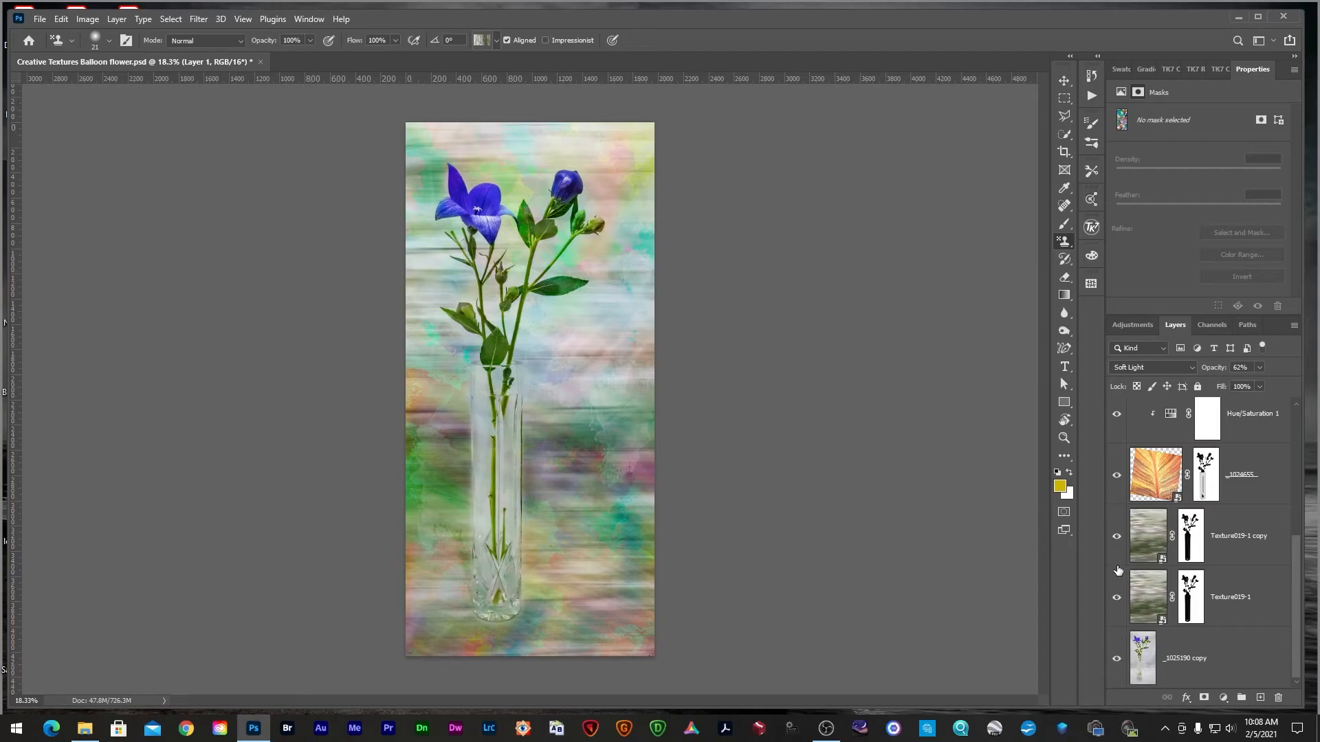
scroll(1117, 484, "up", 1)
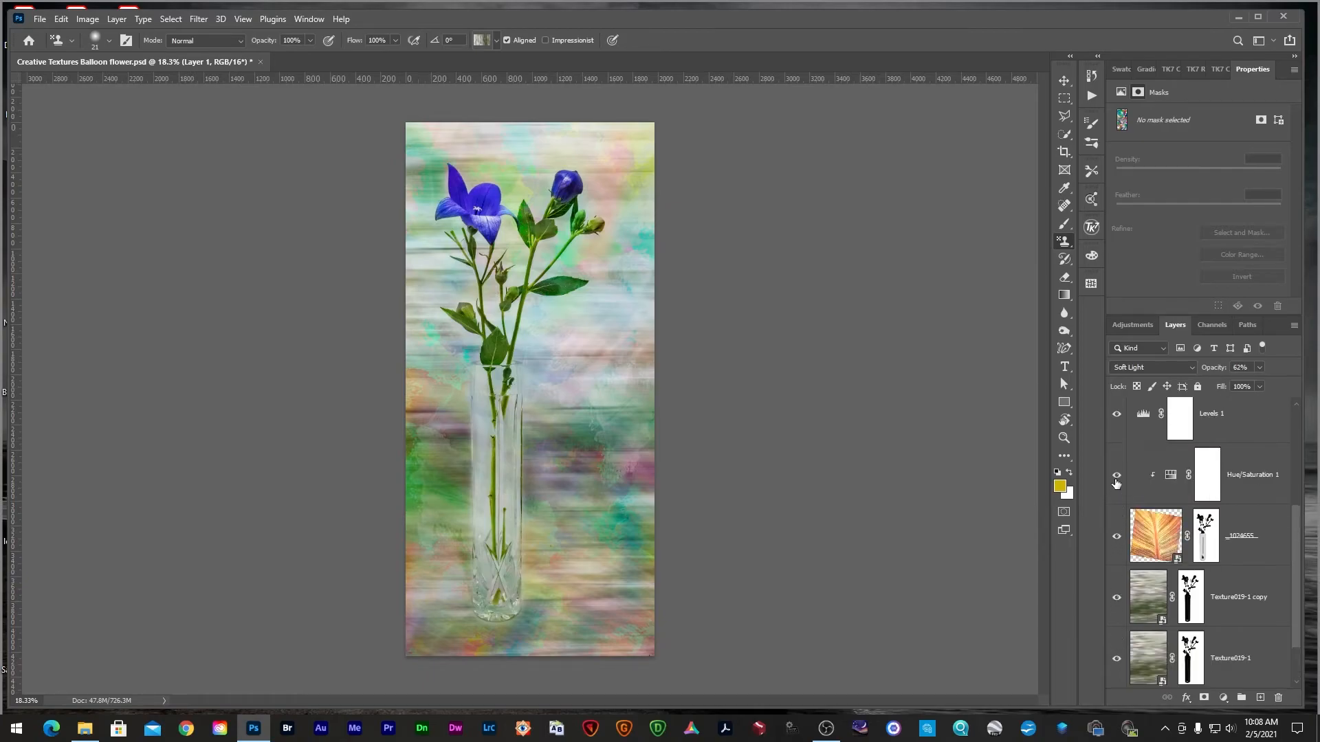
scroll(1116, 485, "up", 3)
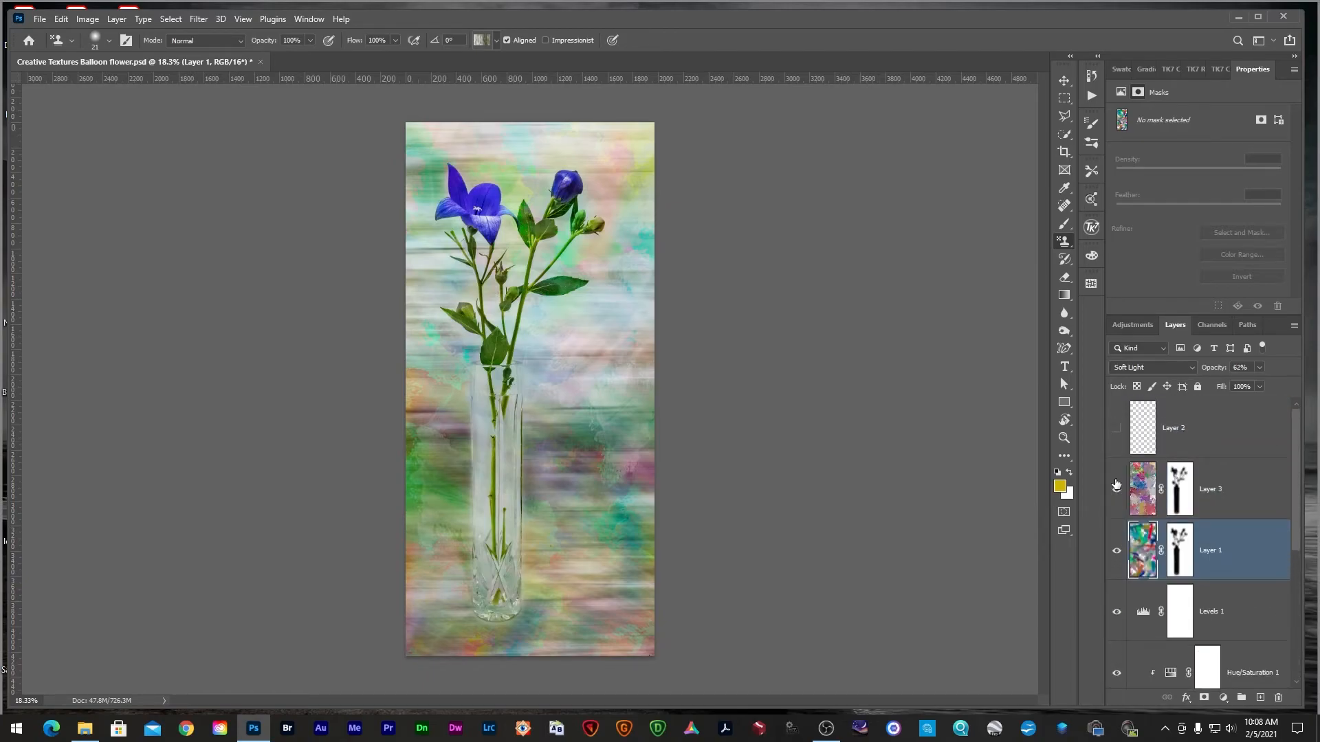
left_click(1116, 428)
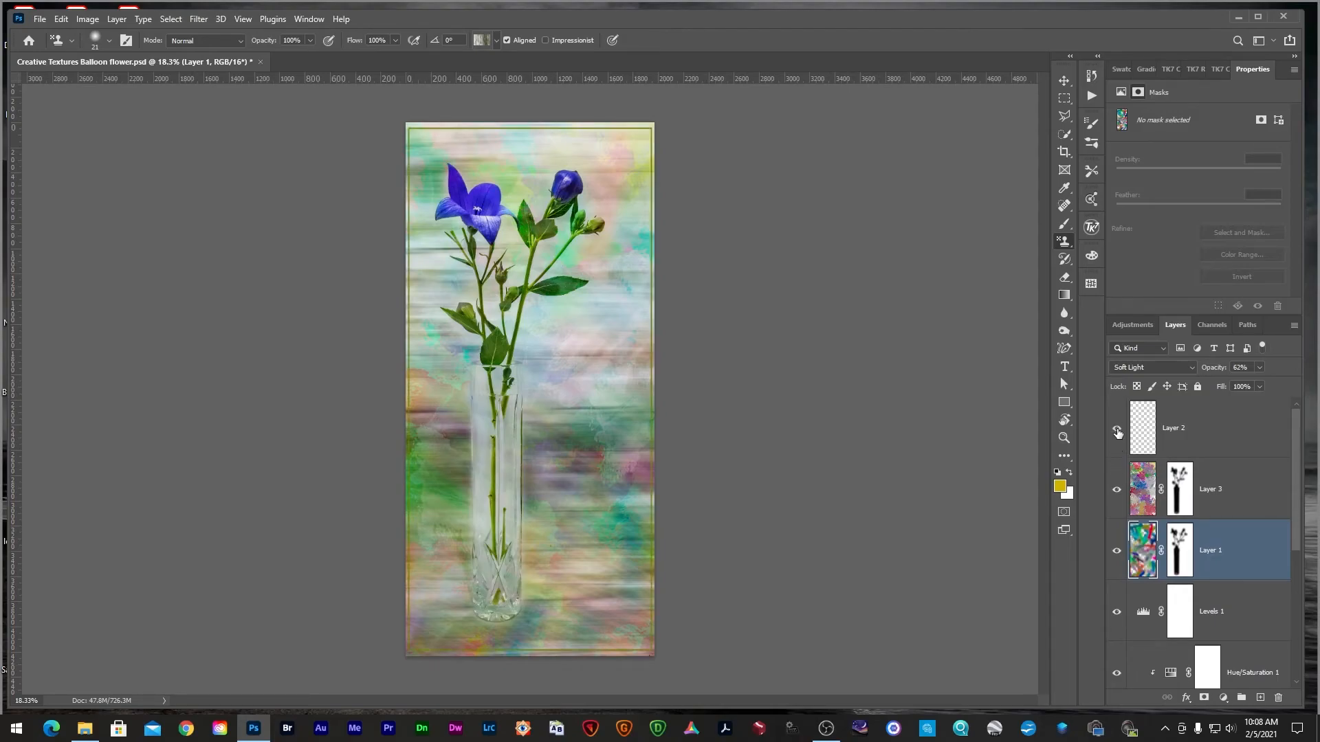
- Preview blend modes on Layer 1 and set its blend mode to Normal
left_click(1189, 375)
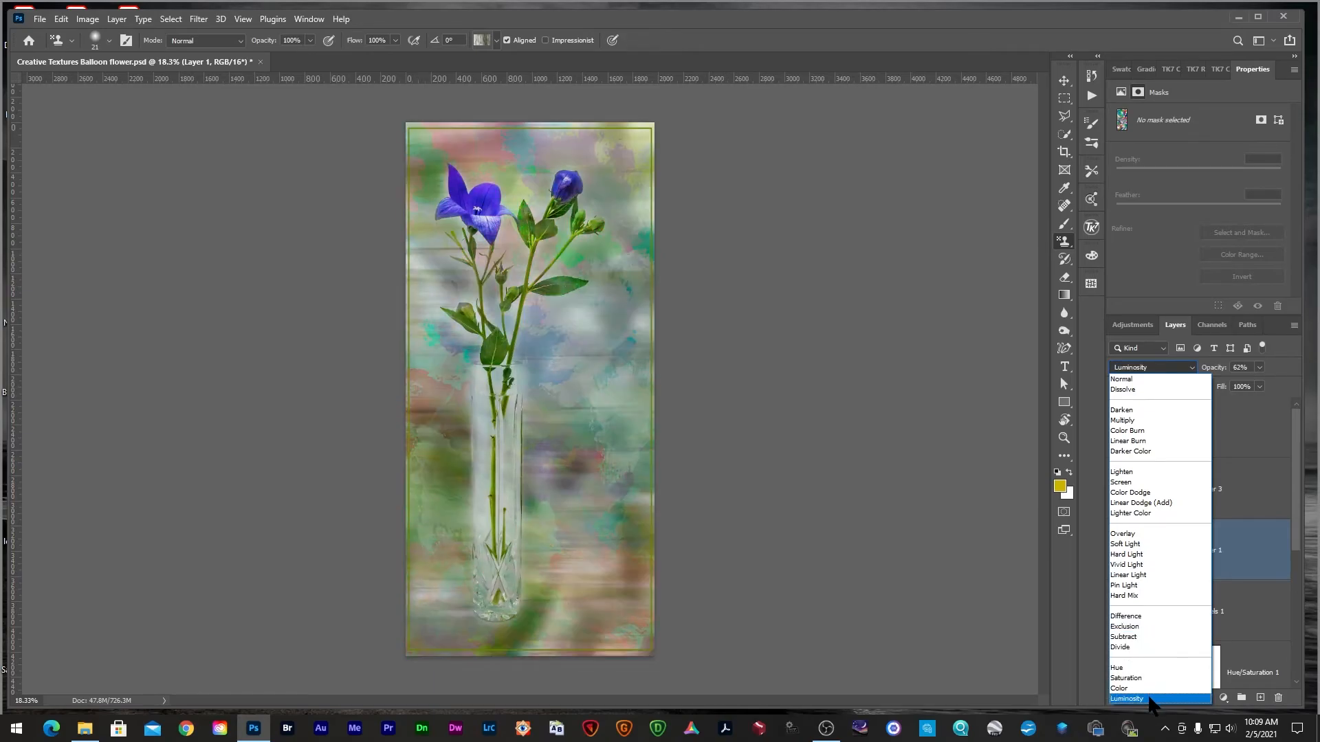
left_click(1130, 380)
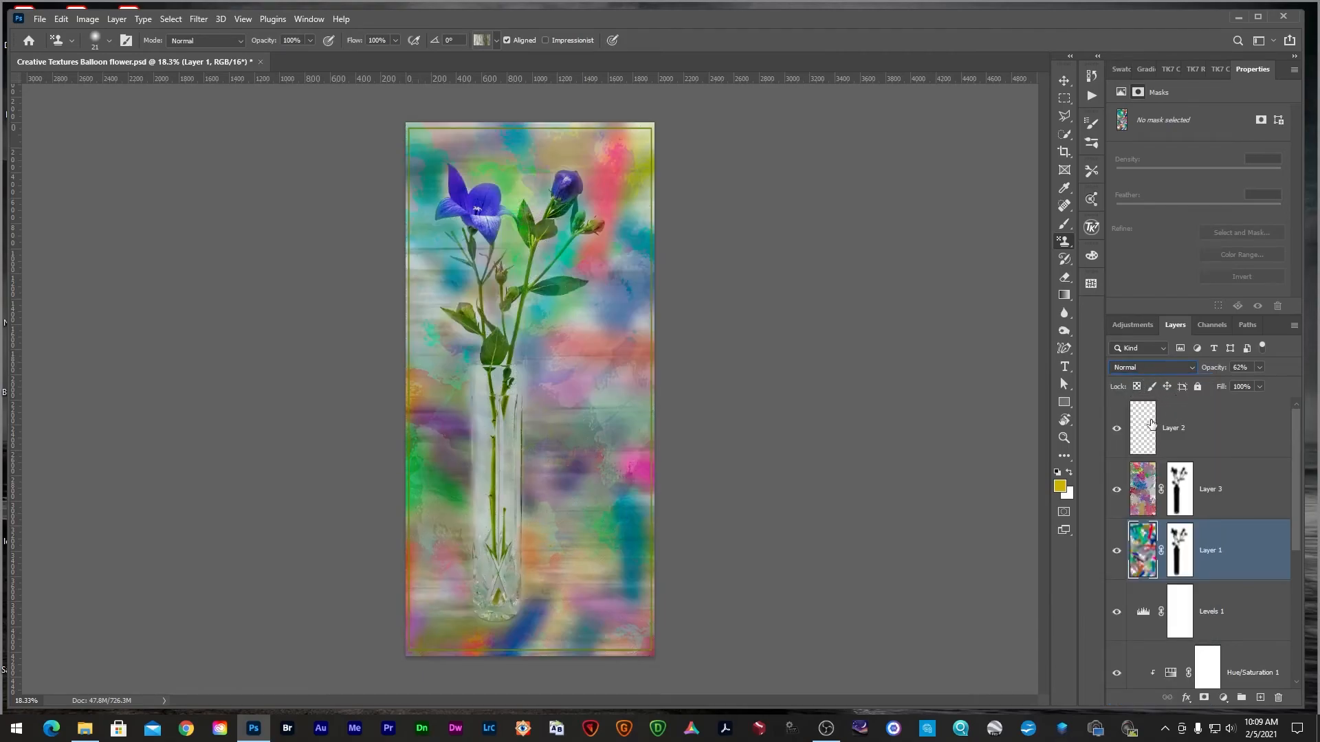
- Compare the image with the Layer 2 border hidden and shown, leaving Layer 2 selected
left_click(1116, 433)
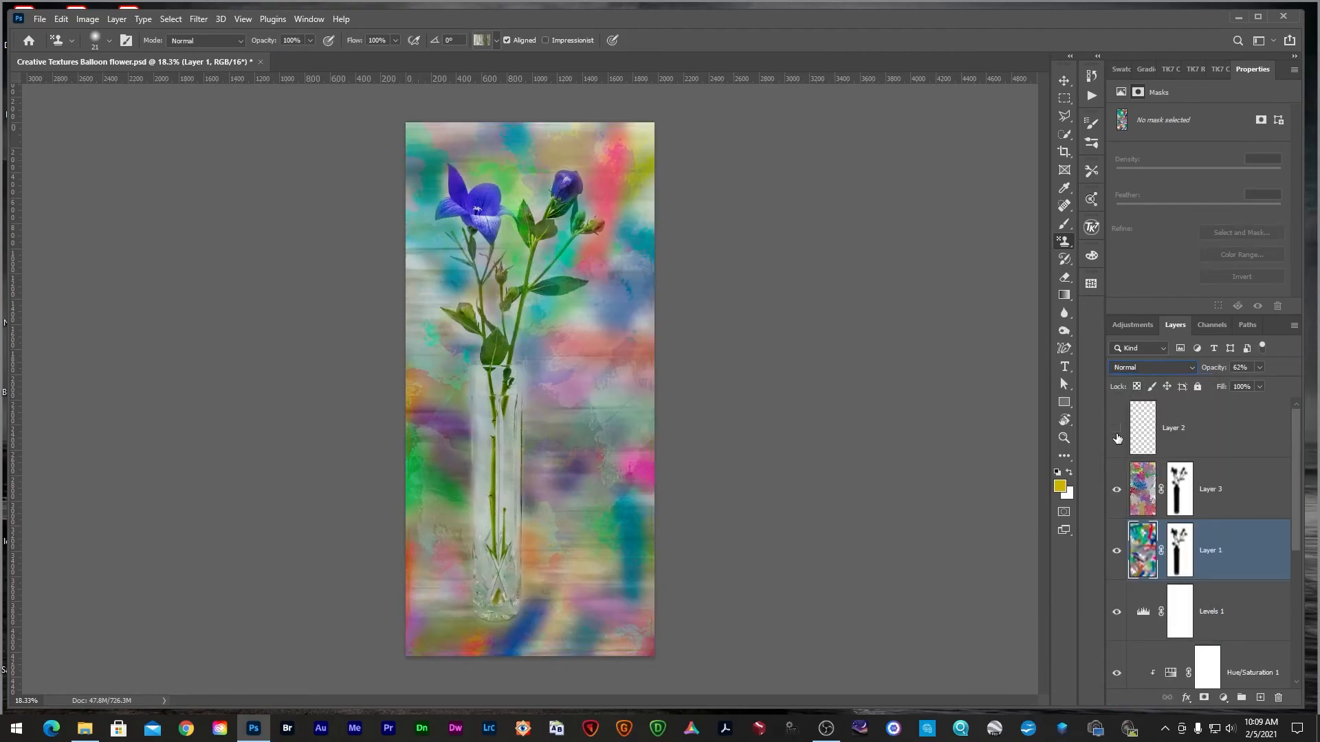
left_click(1136, 433)
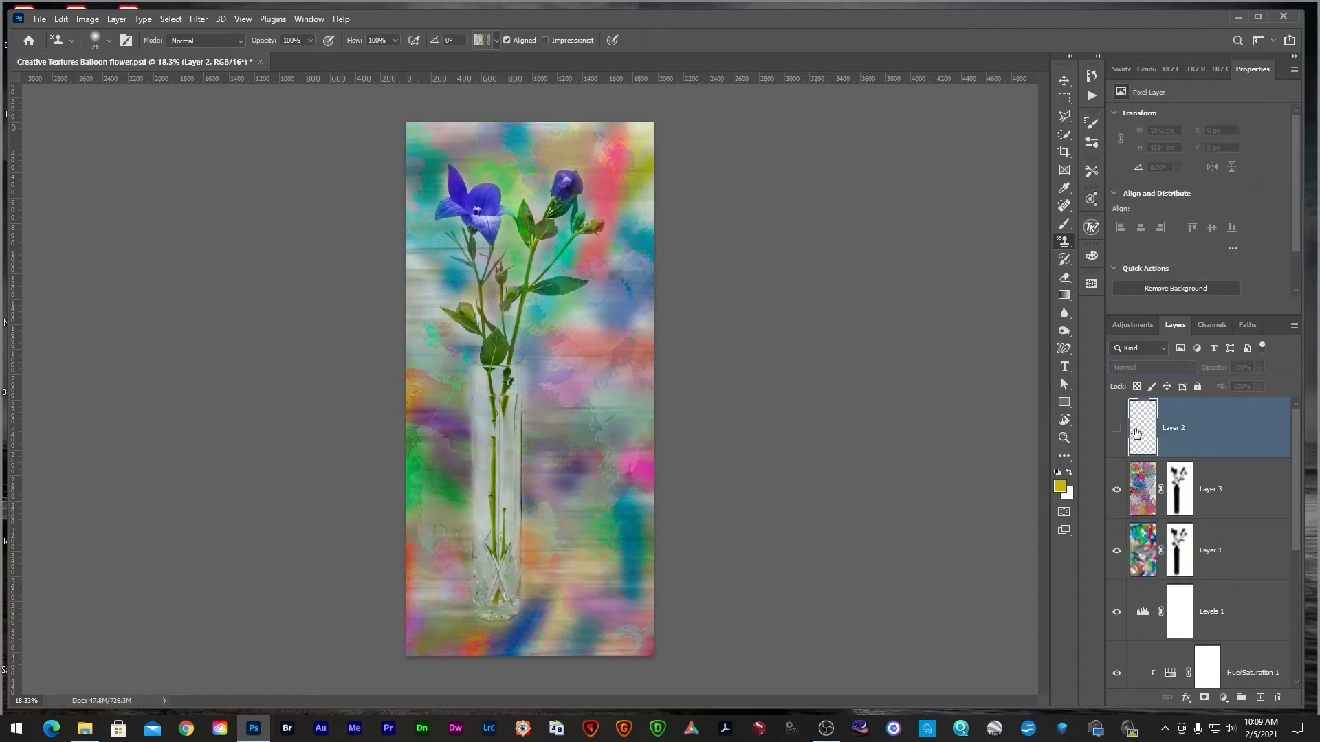
left_click(1117, 433)
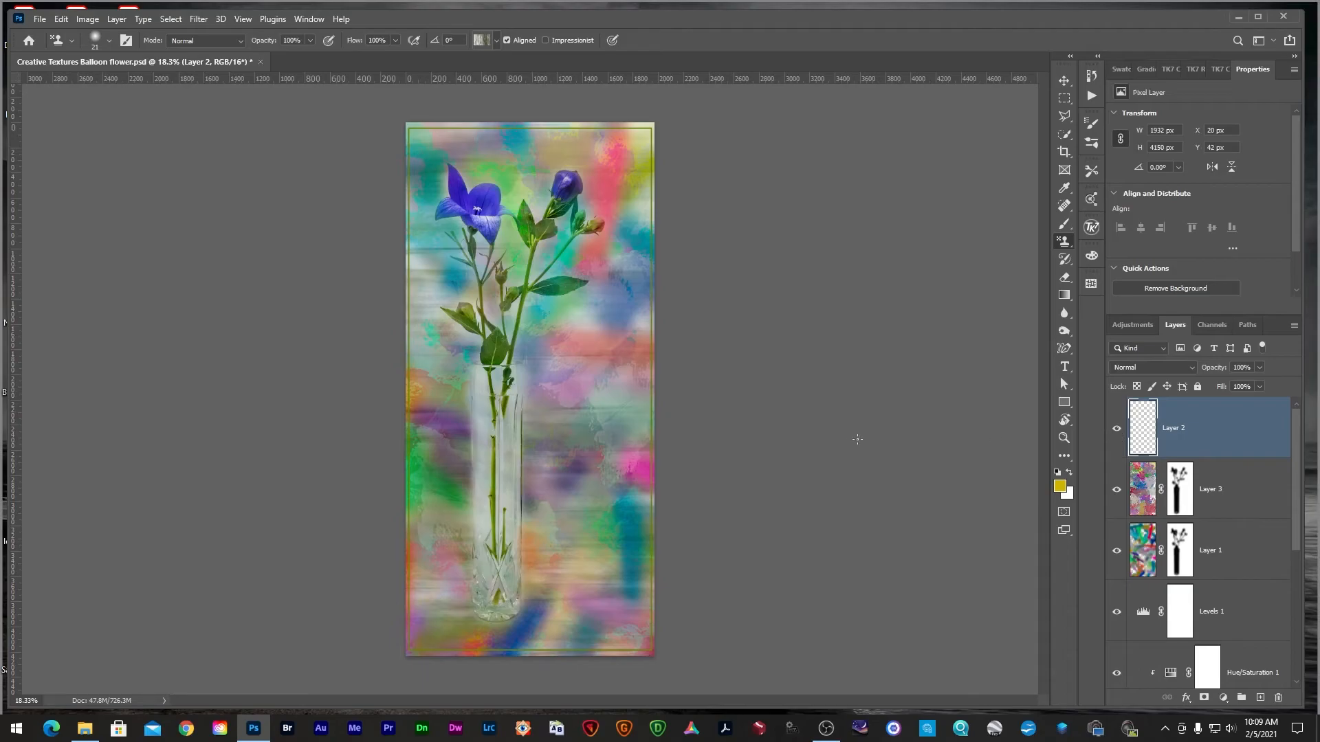
scroll(791, 449, "up", 1)
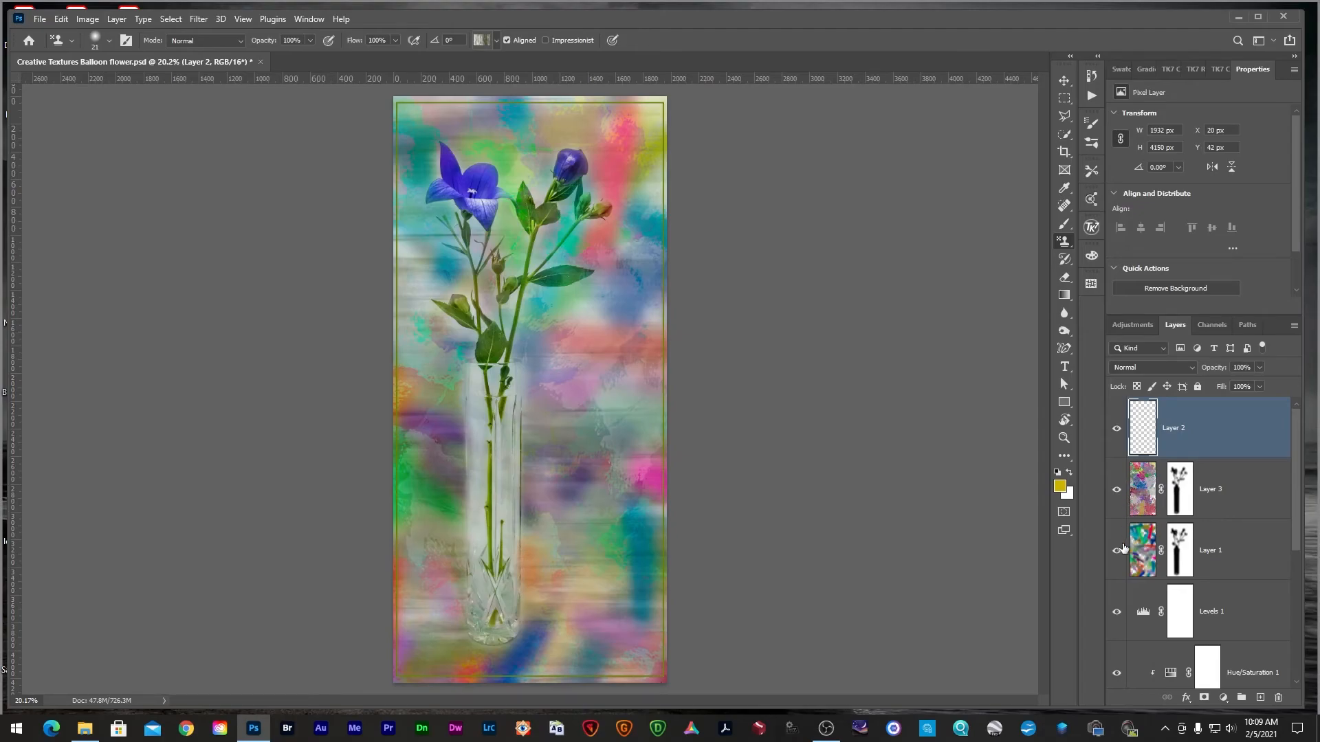
- Compare the image with Layer 1, Levels 1 and Hue/Saturation 1 hidden and shown
left_click(1117, 551)
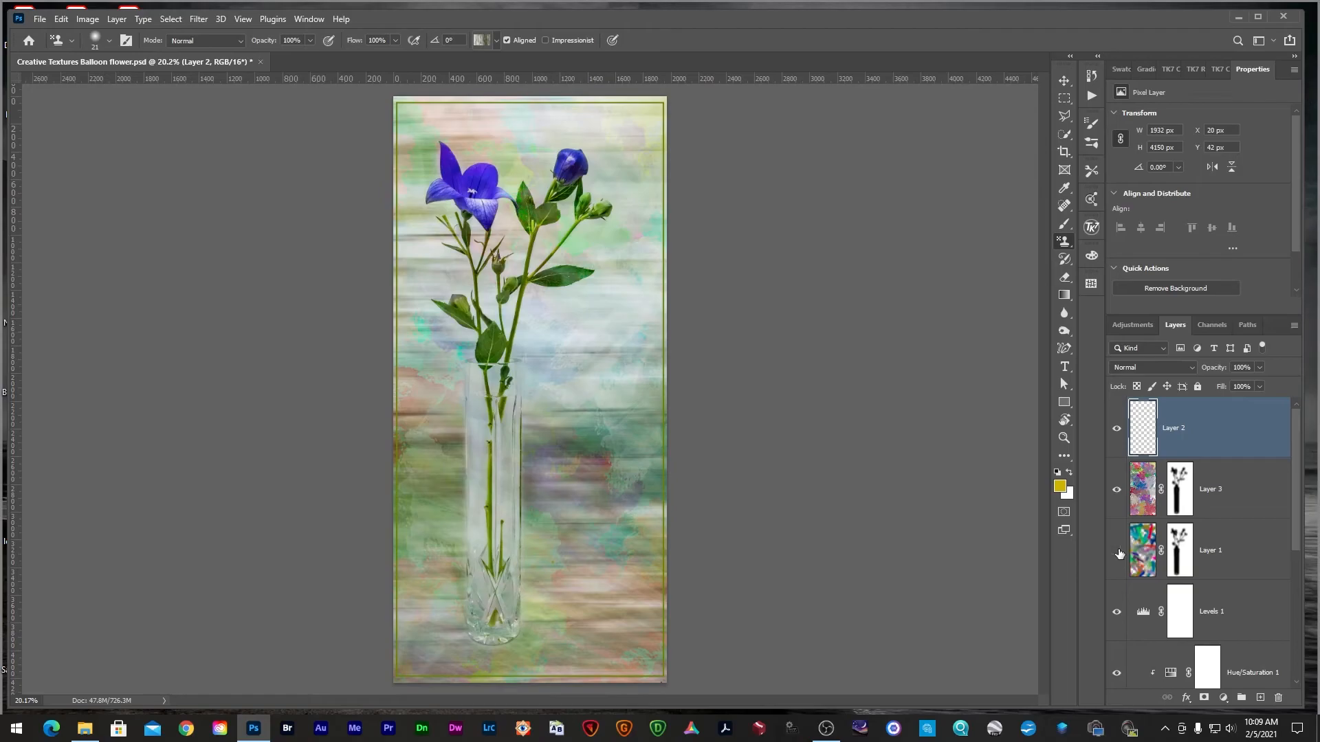
left_click(1117, 551)
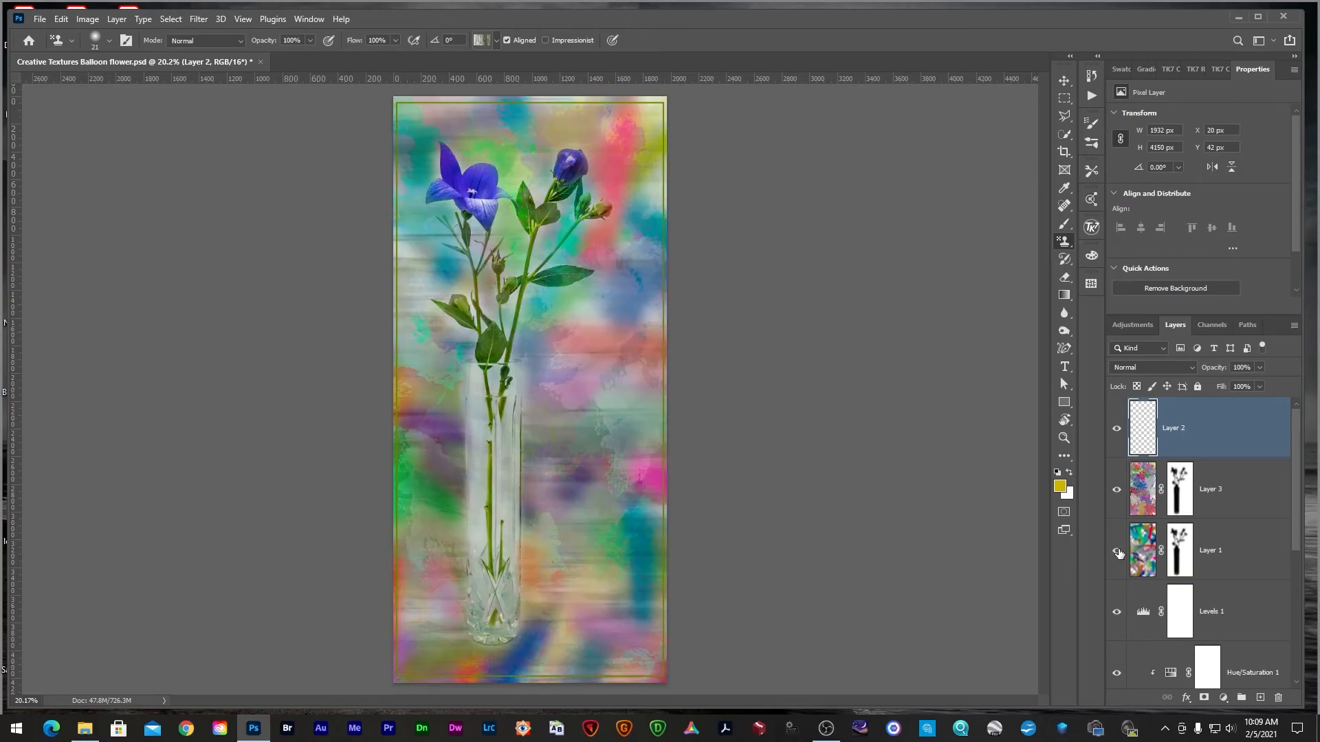
left_click(1116, 613)
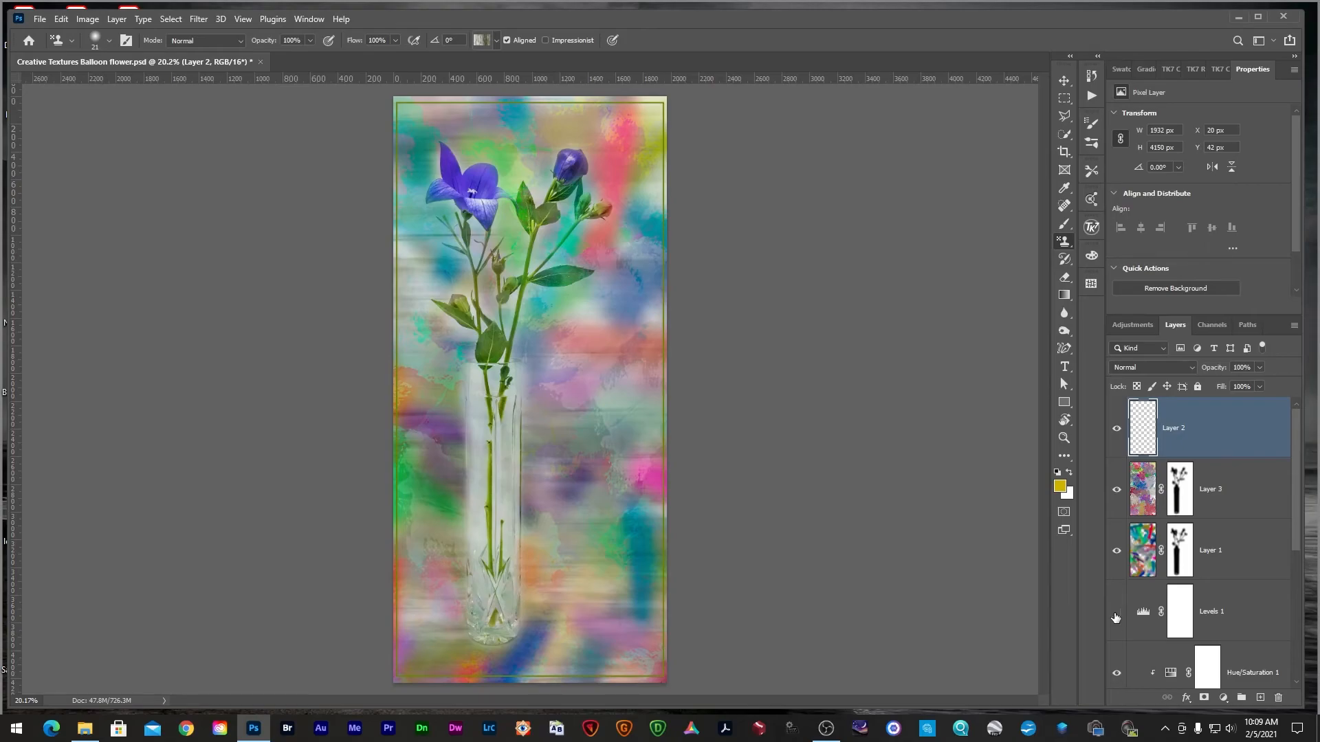
left_click(1116, 674)
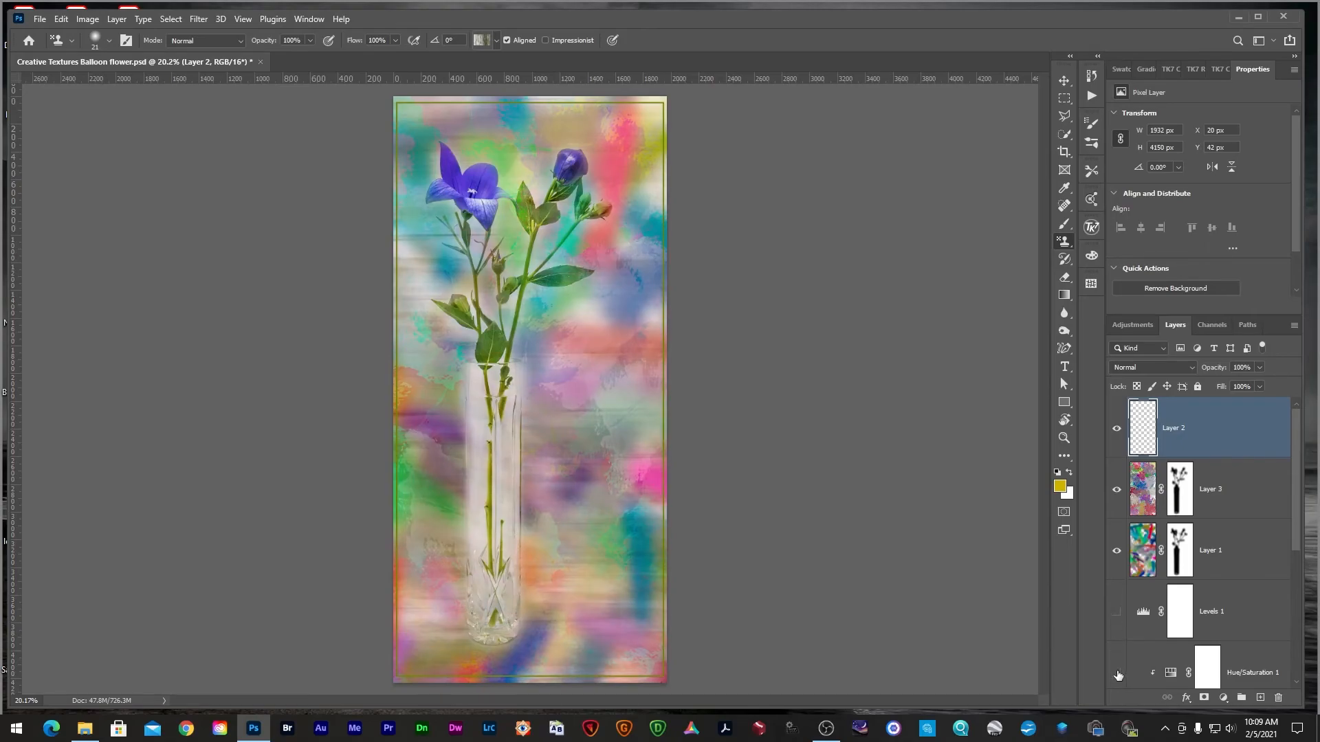
left_click(1116, 612)
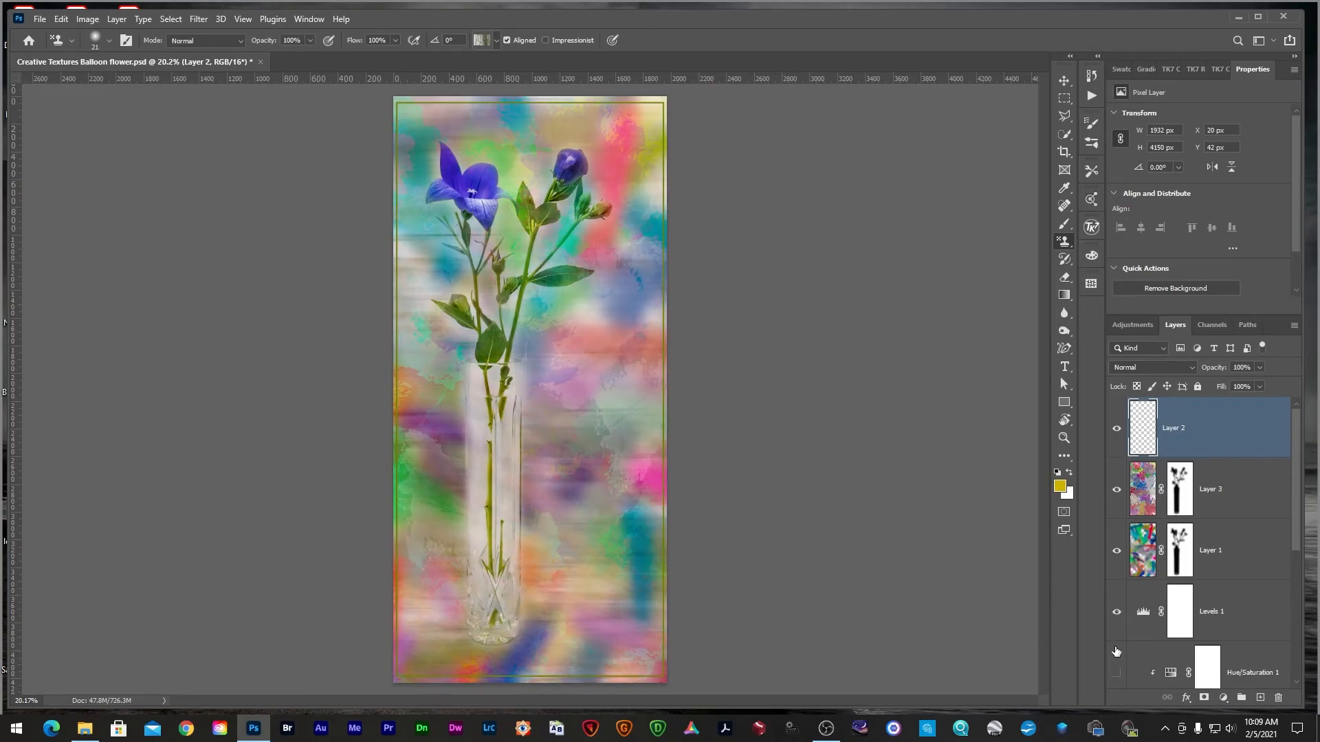
left_click(1117, 673)
- Hide the orange leaf texture, Texture019-1 copy and Texture019-1 layers to check their effect on the image
scroll(1113, 640, "down", 2)
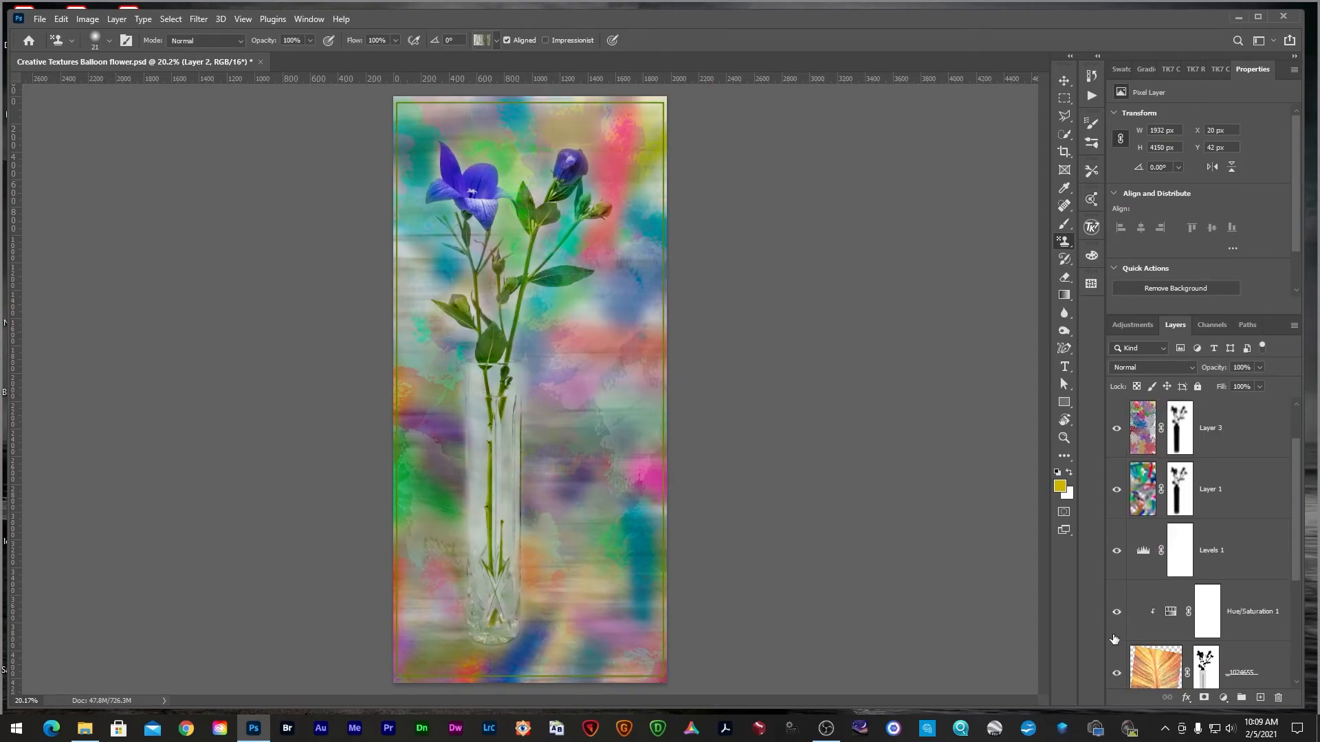
scroll(1113, 639, "down", 1)
left_click(1117, 552)
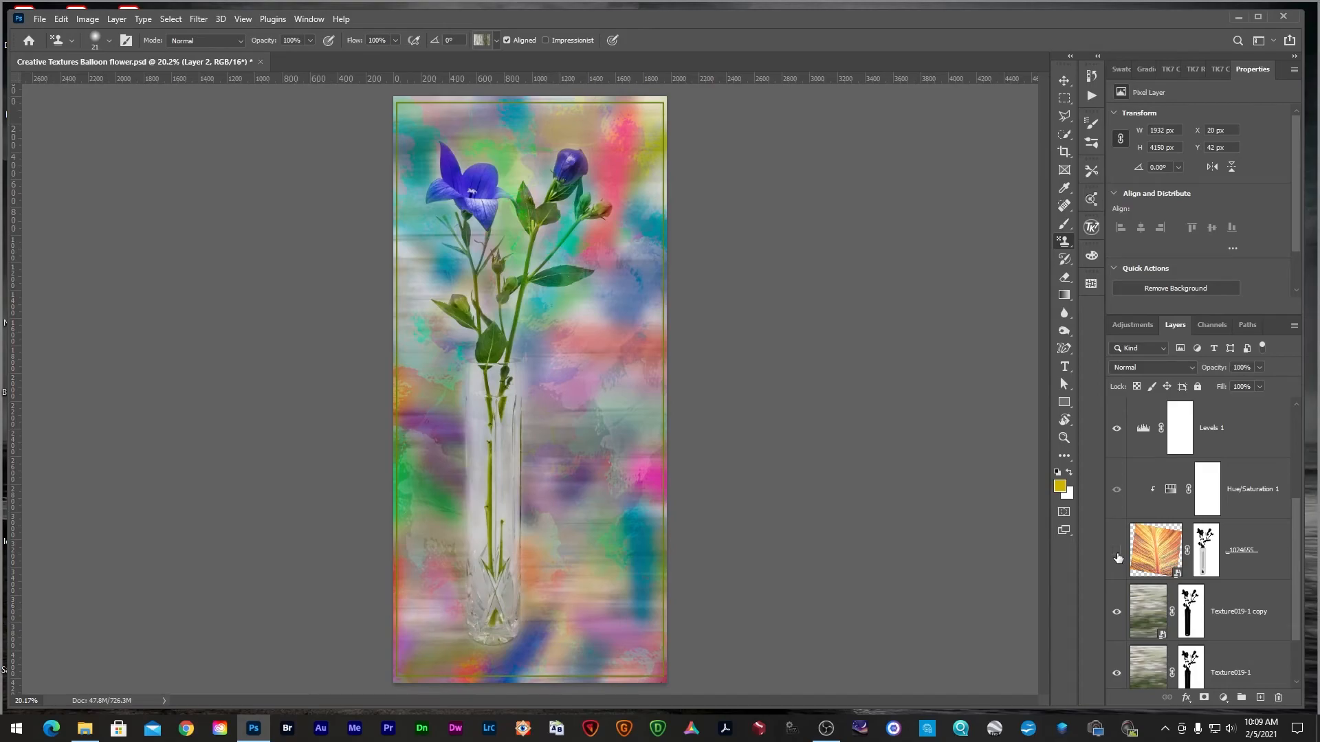
left_click(1116, 612)
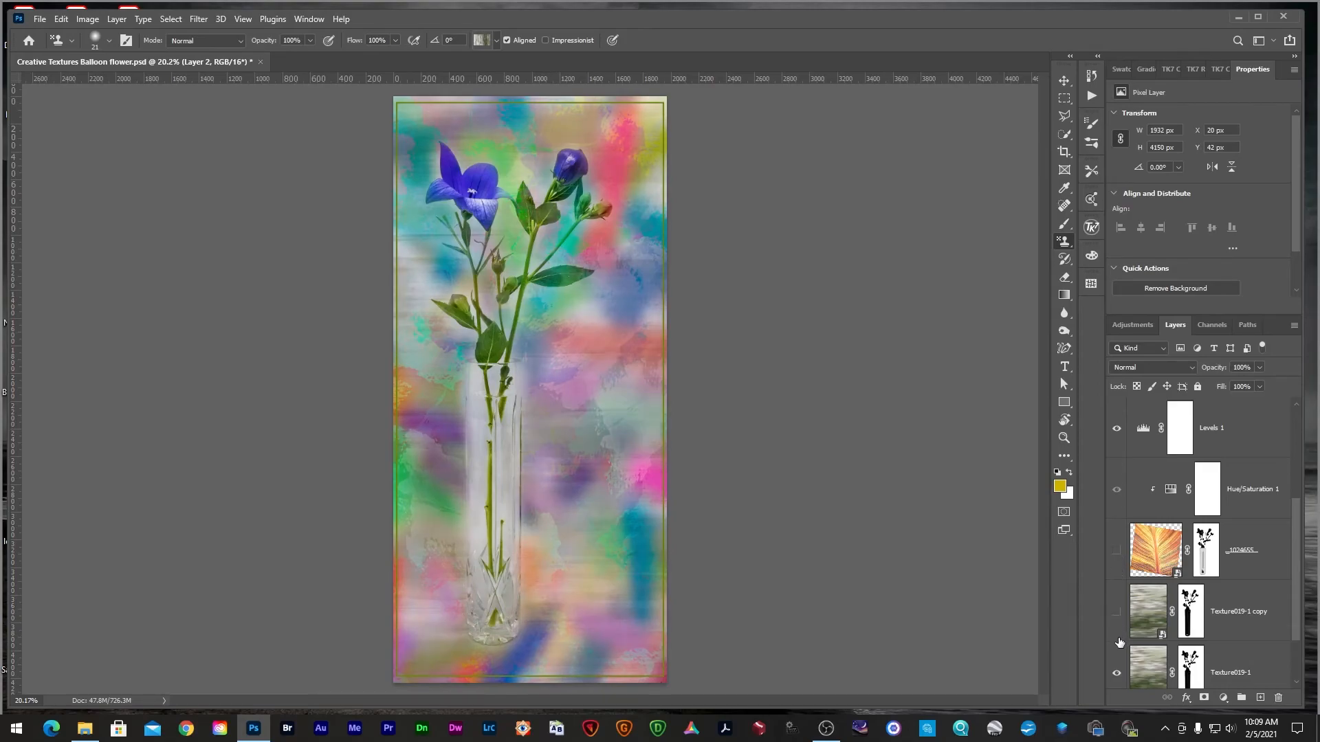
left_click(1116, 673)
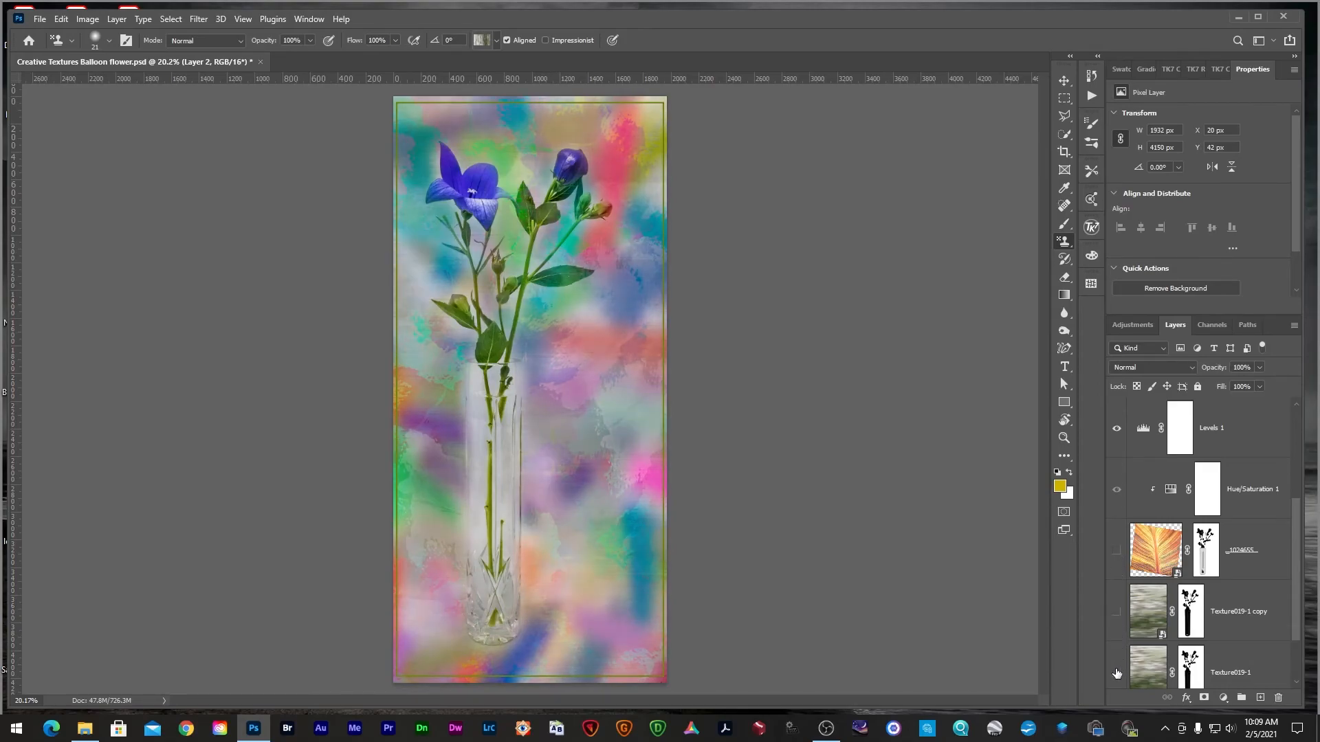
scroll(1116, 673, "down", 1)
scroll(1116, 673, "down", 1)
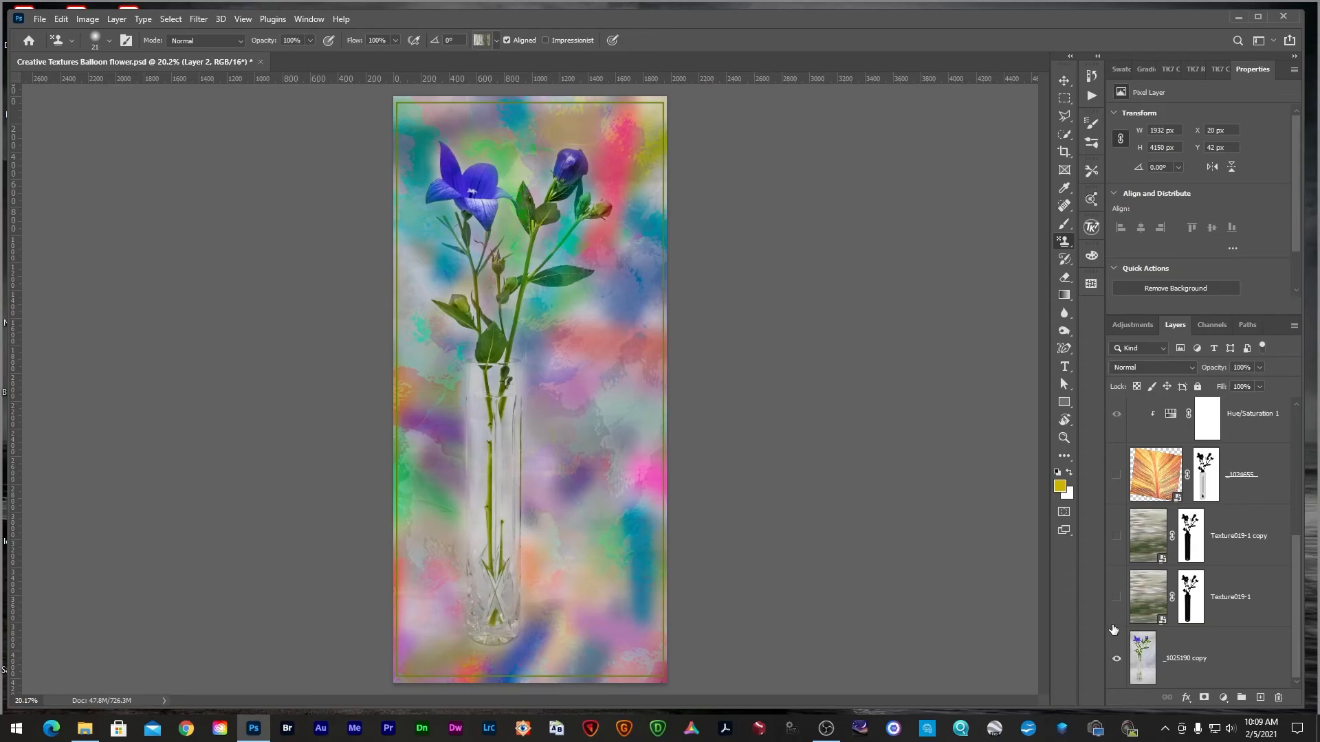
- Review the layer stack and show the orange leaf texture and both Texture019-1 layers again
scroll(1113, 630, "up", 4)
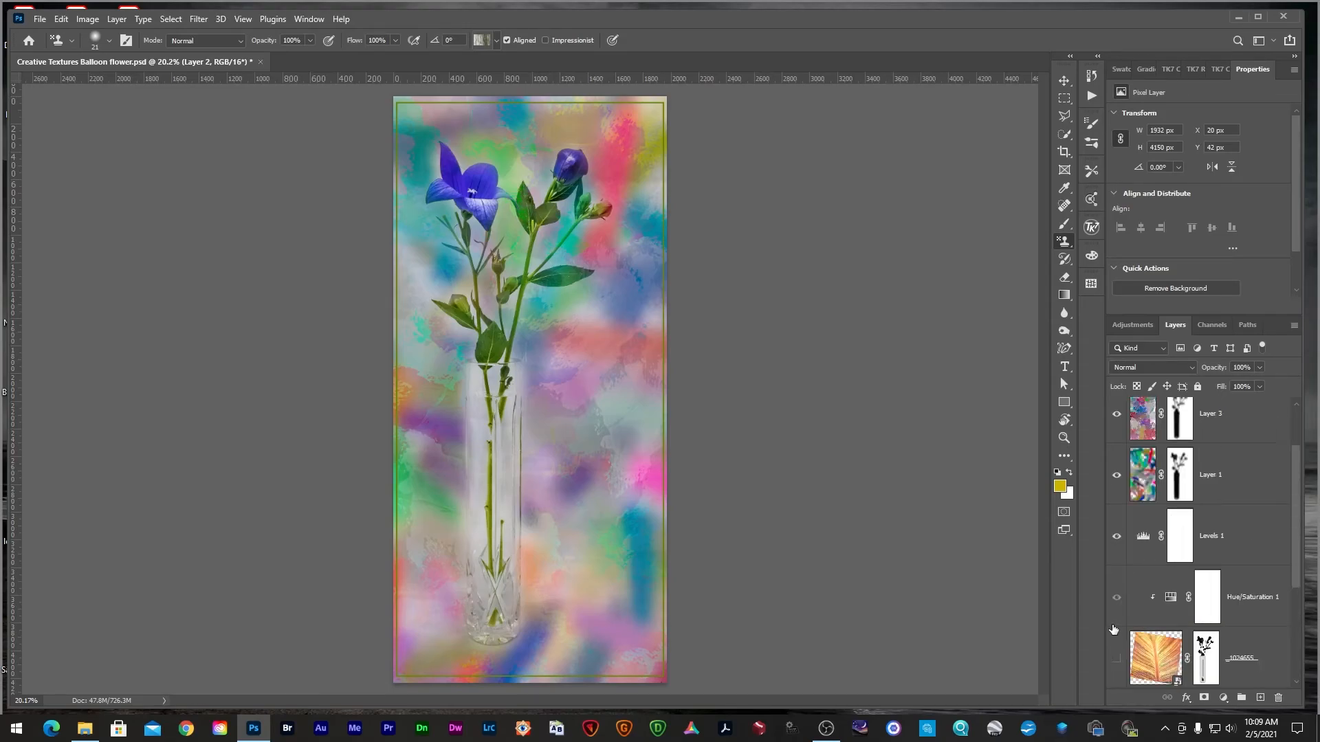
scroll(1113, 630, "up", 1)
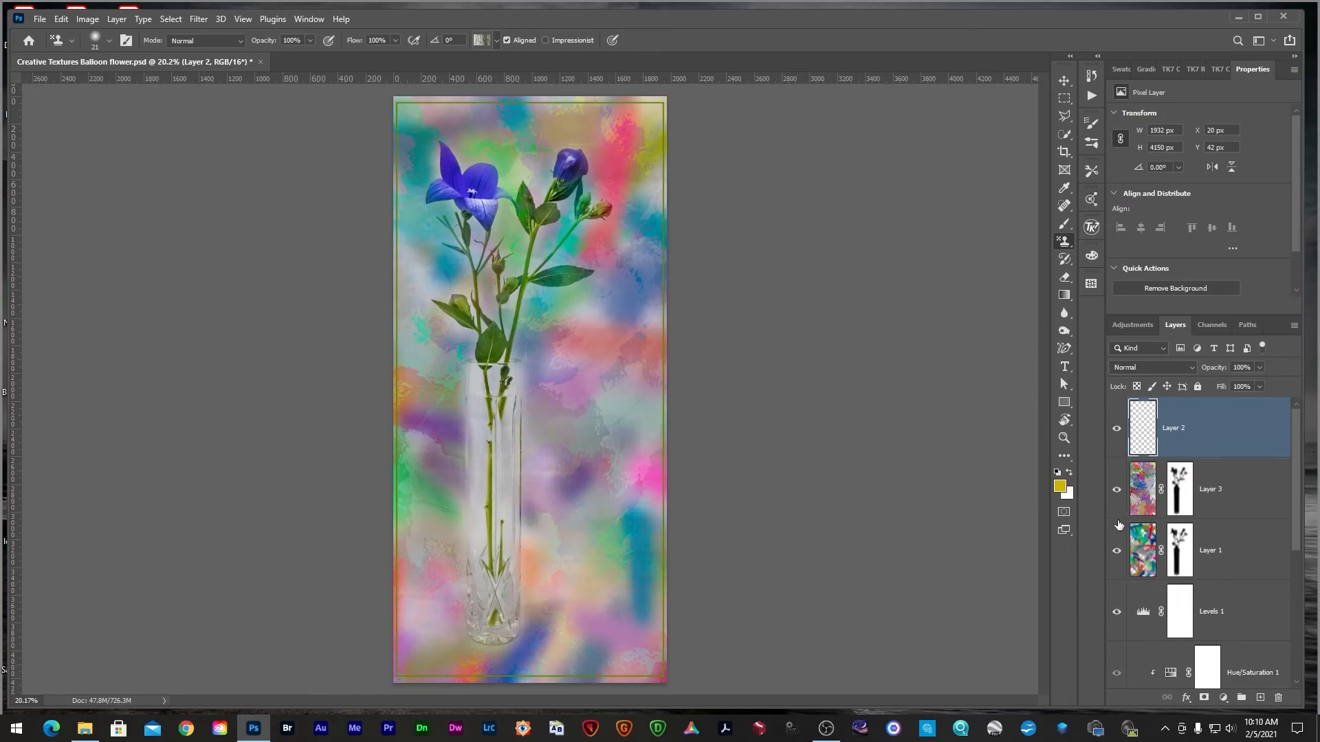
scroll(1117, 556, "down", 5)
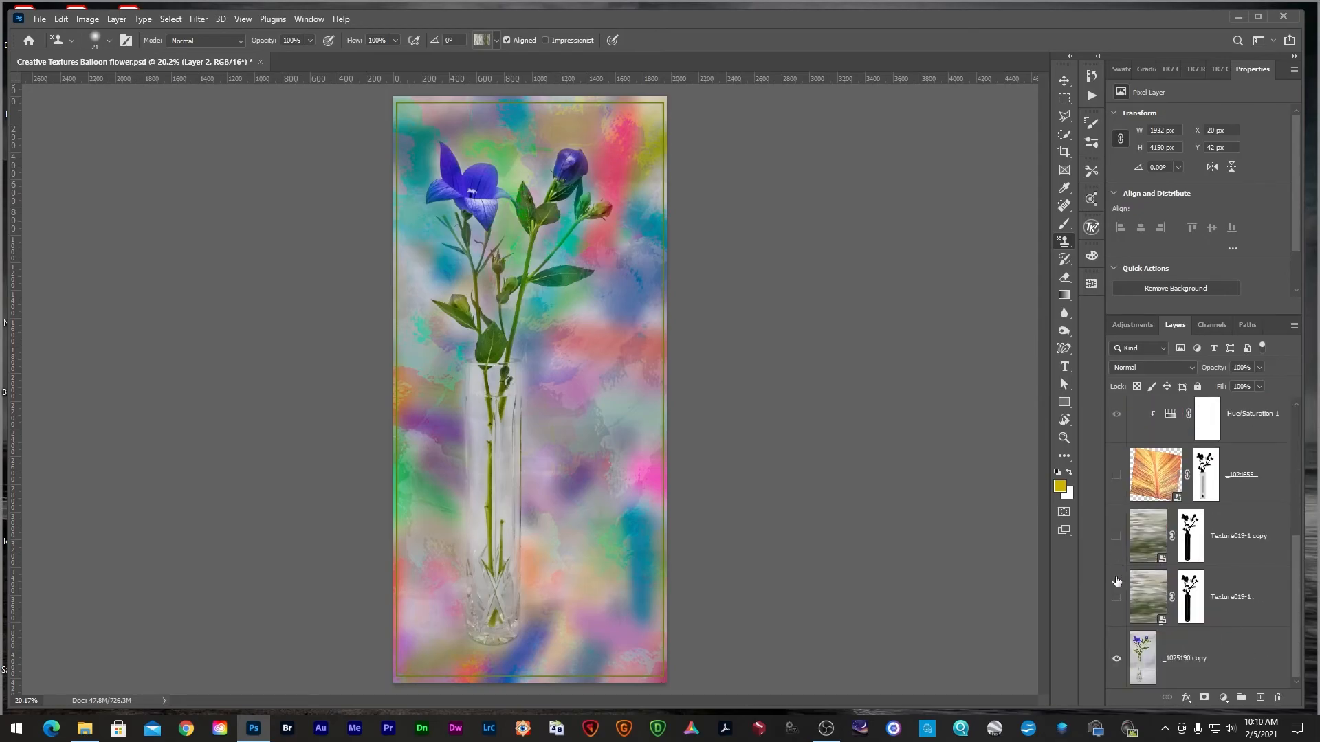
left_click(1117, 475)
left_click(1117, 533)
left_click(1116, 597)
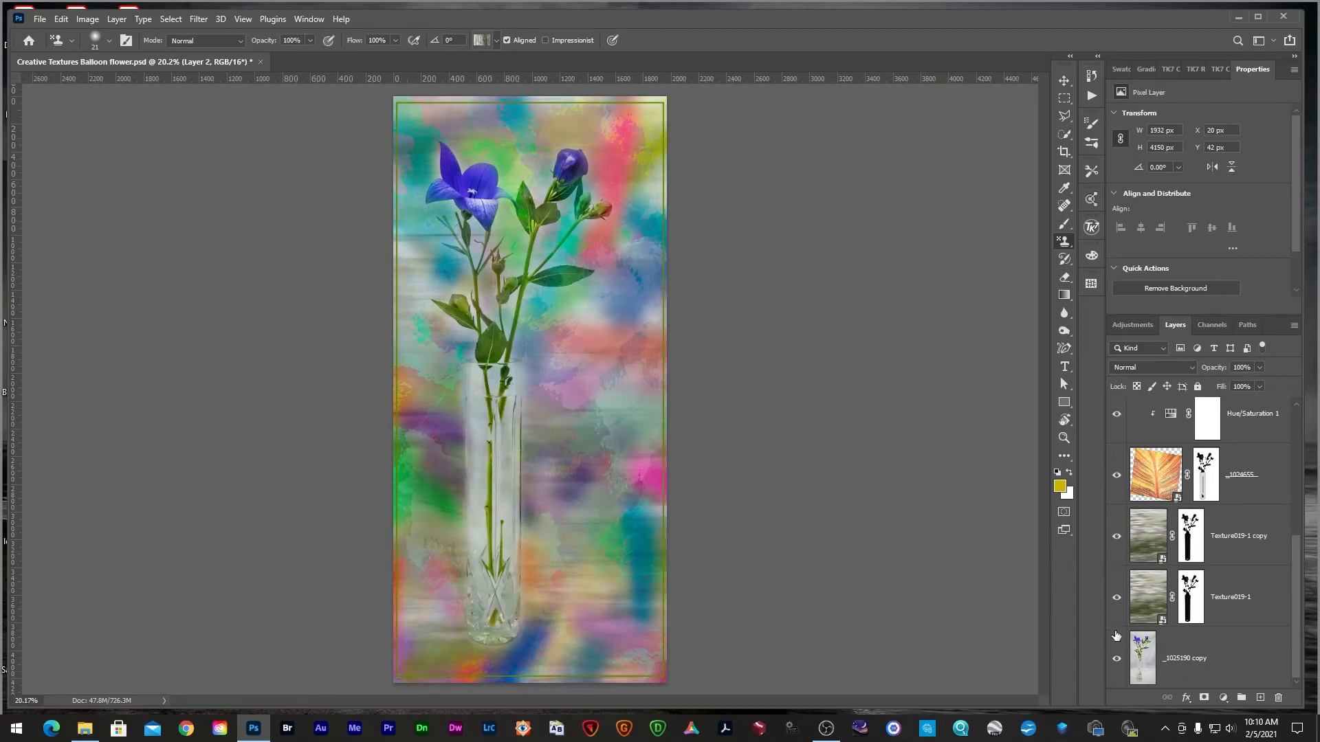
scroll(1121, 526, "up", 5)
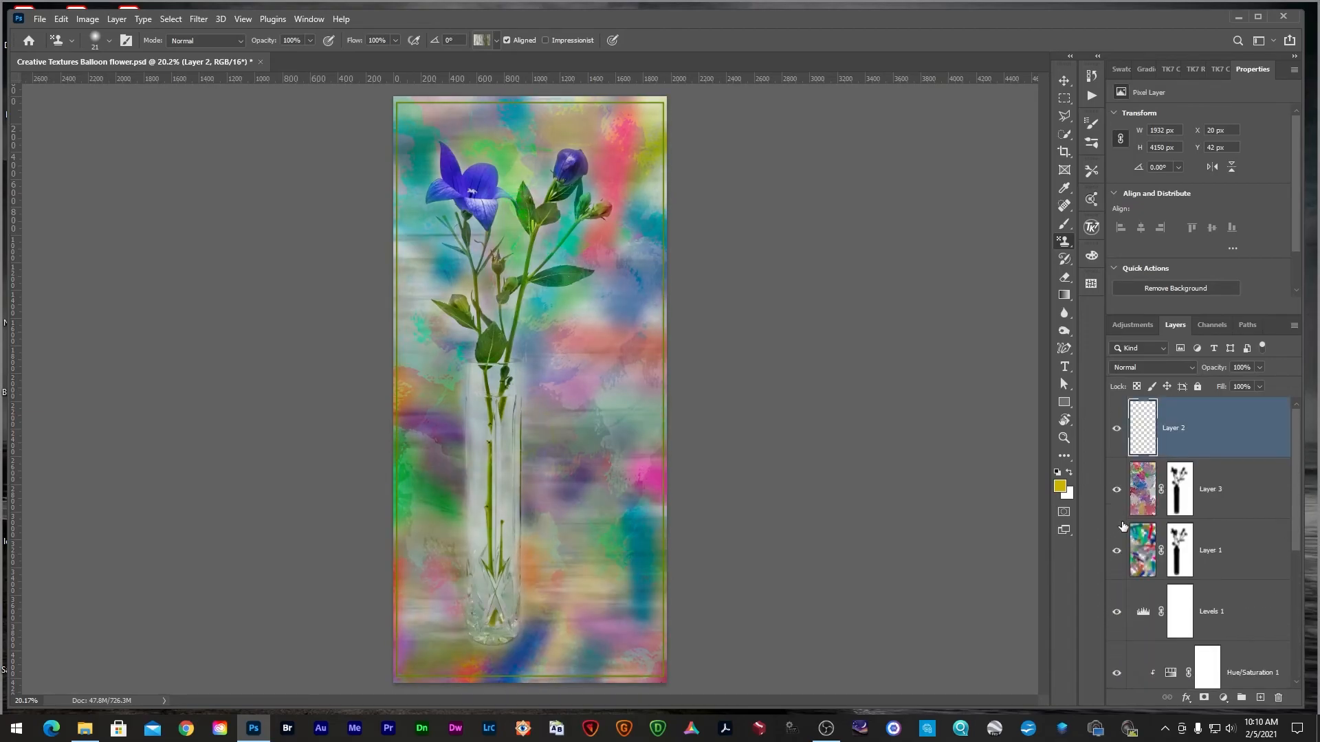
- Set the opacity of Layer 3 to 49% and of Layer 1 to 53%, and invert Layer 1's texture colors
left_click(1139, 497)
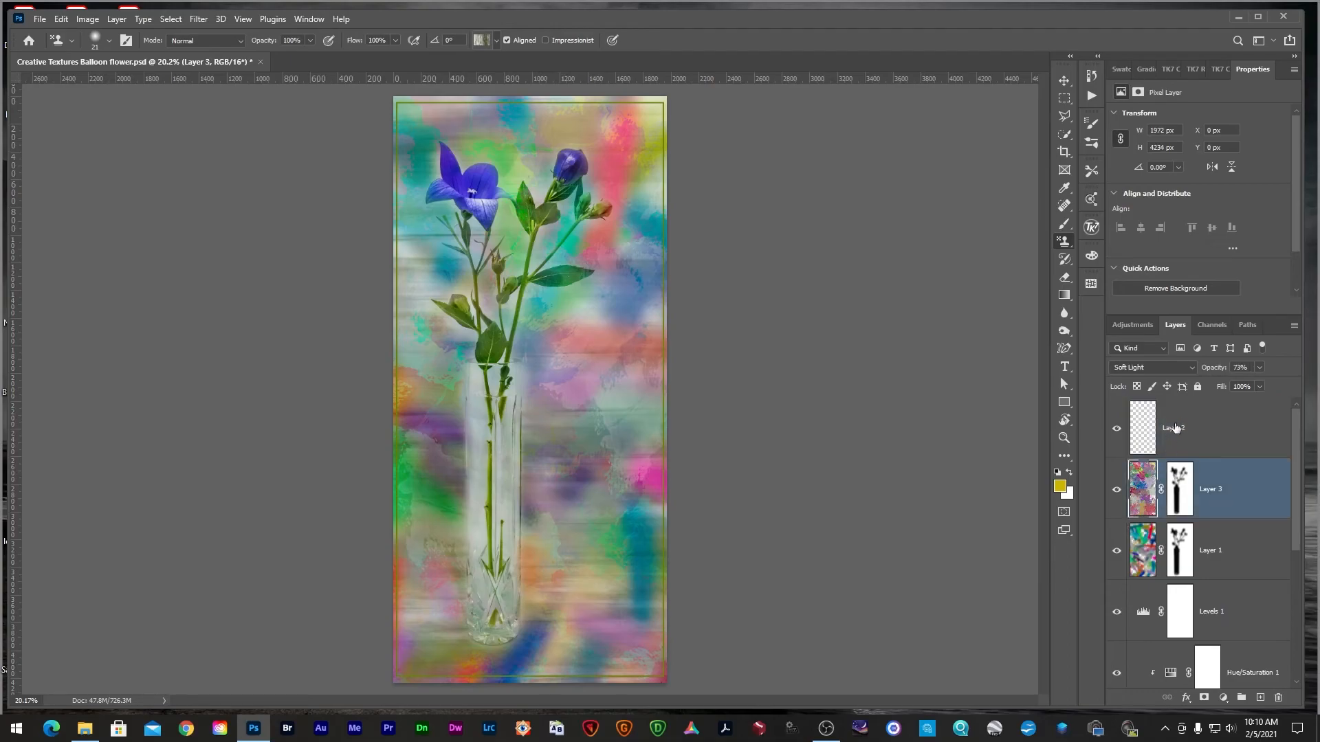
left_click_drag(1219, 371, 1203, 371)
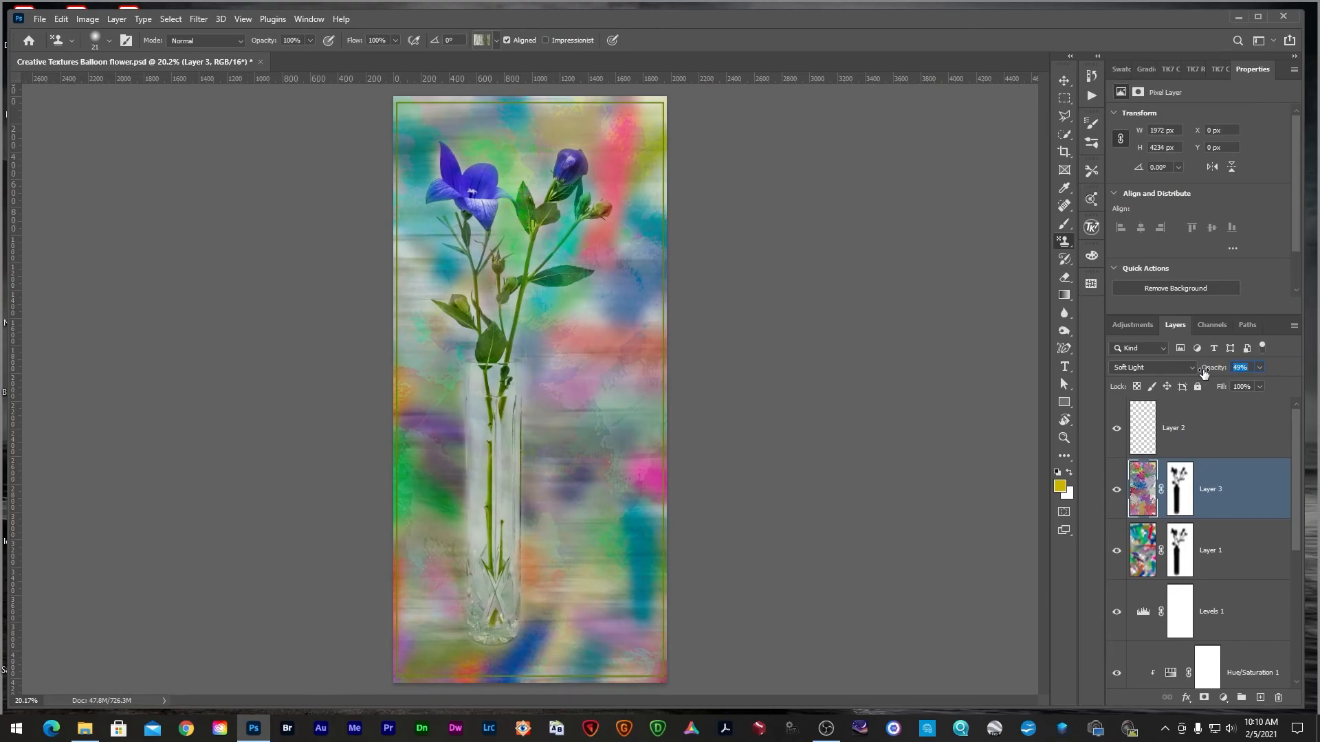
left_click(1140, 562)
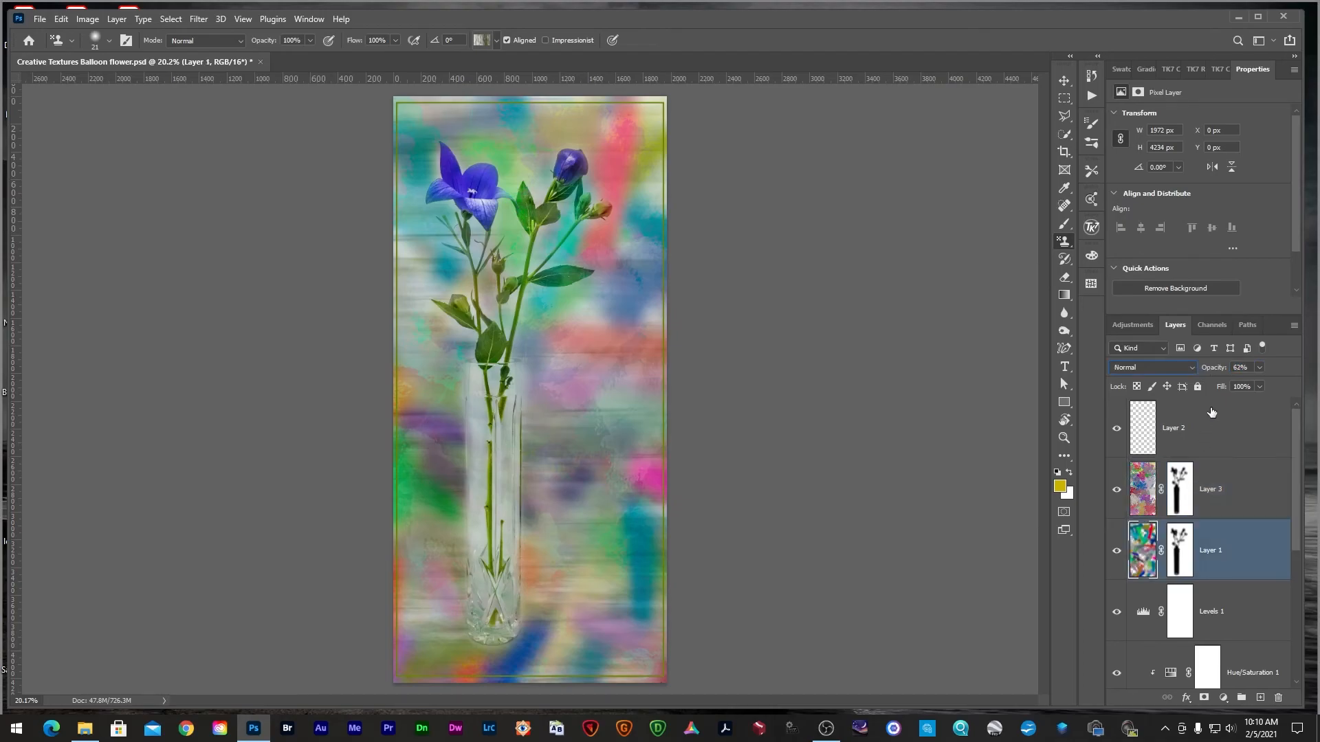
left_click_drag(1222, 371, 1208, 371)
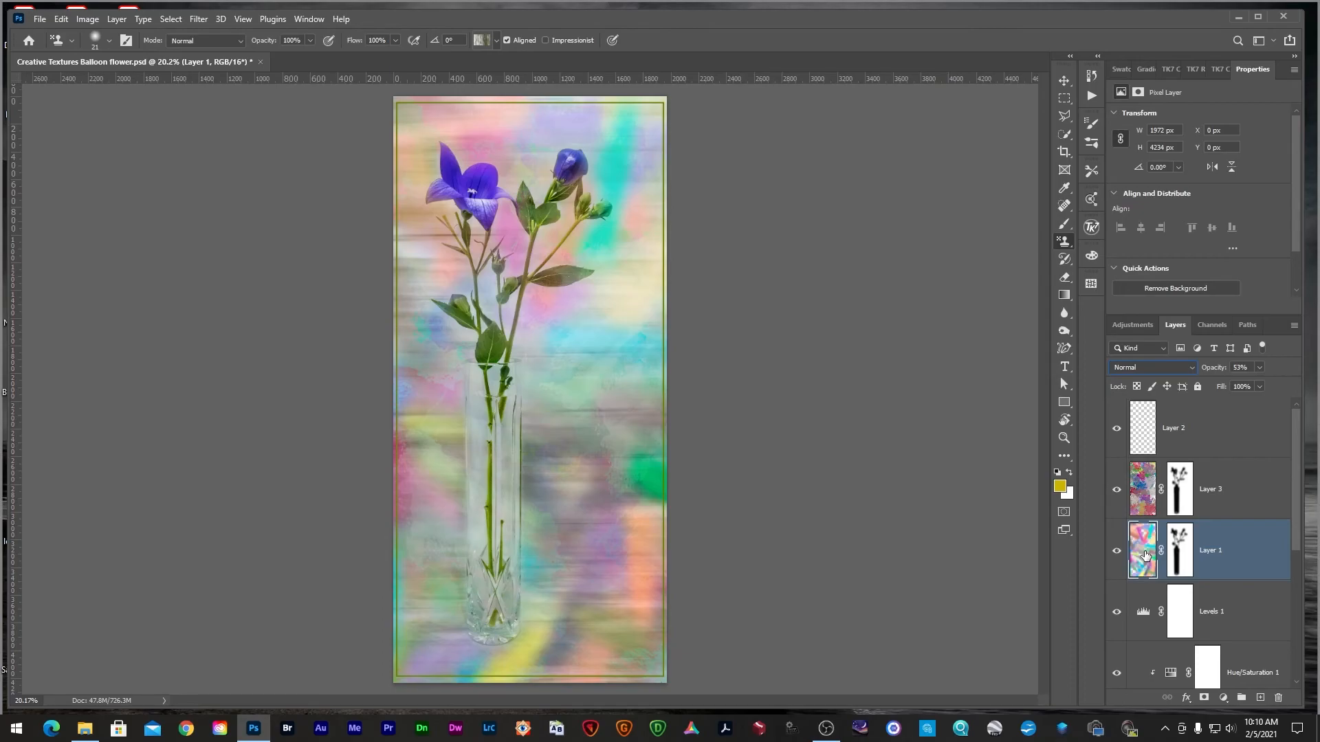
- Preview other blend modes on Layer 1, keep it on Normal, and lower its opacity to 36%
left_click(1191, 371)
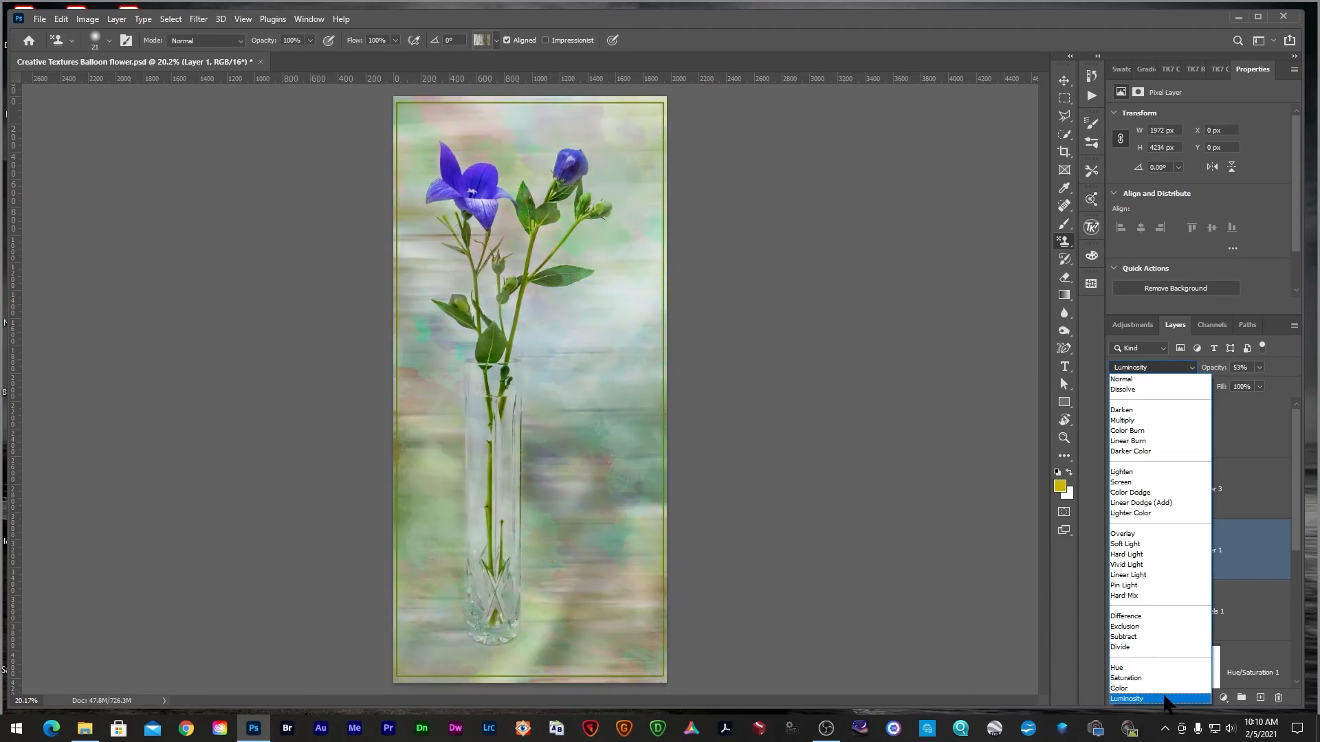
left_click(1156, 380)
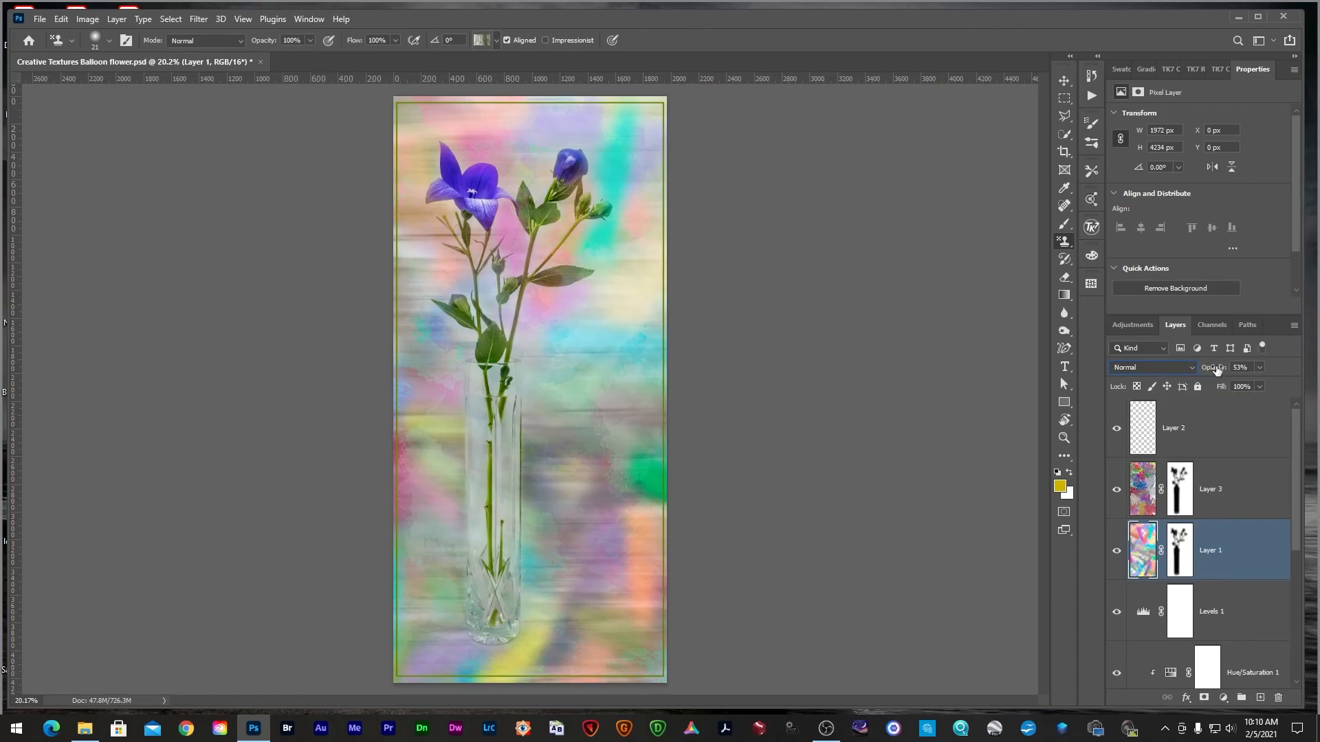
left_click_drag(1229, 371, 1204, 373)
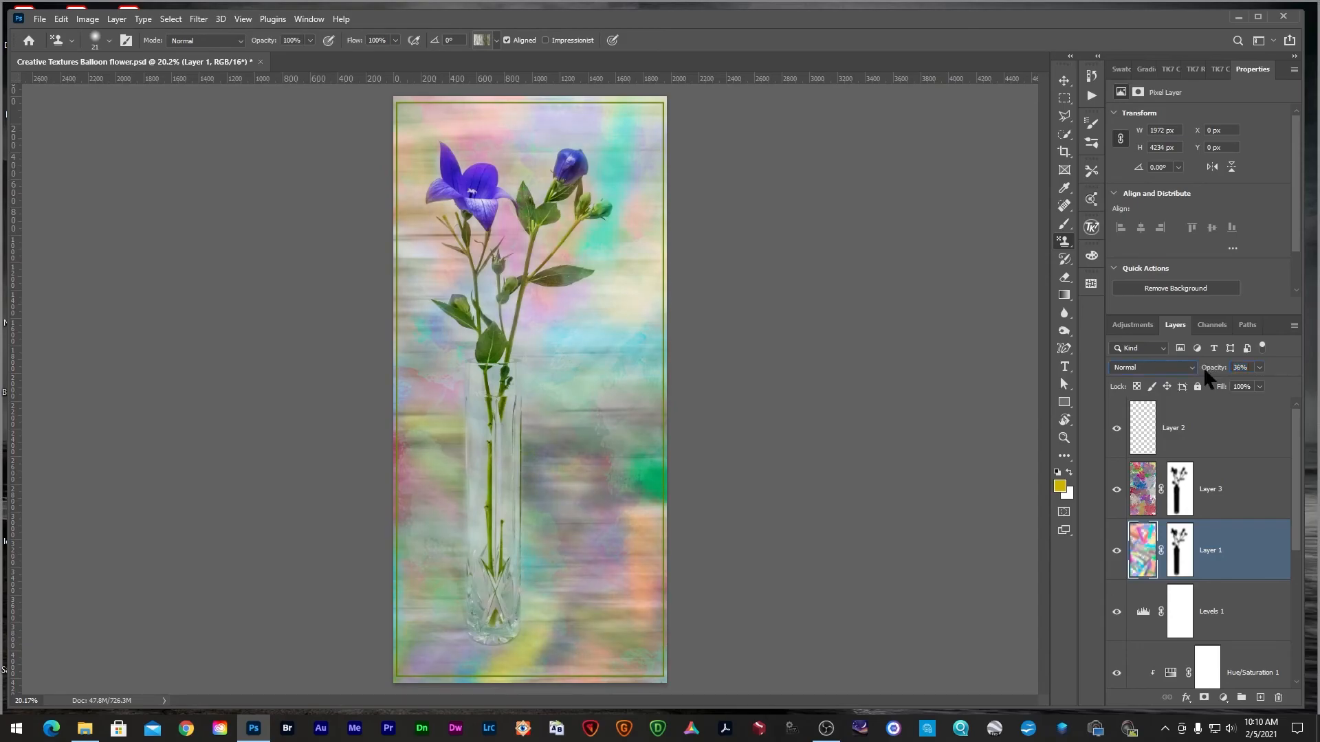
- Disable and re-enable the mask on Layer 3 to check its effect
left_click(1179, 500, "shift")
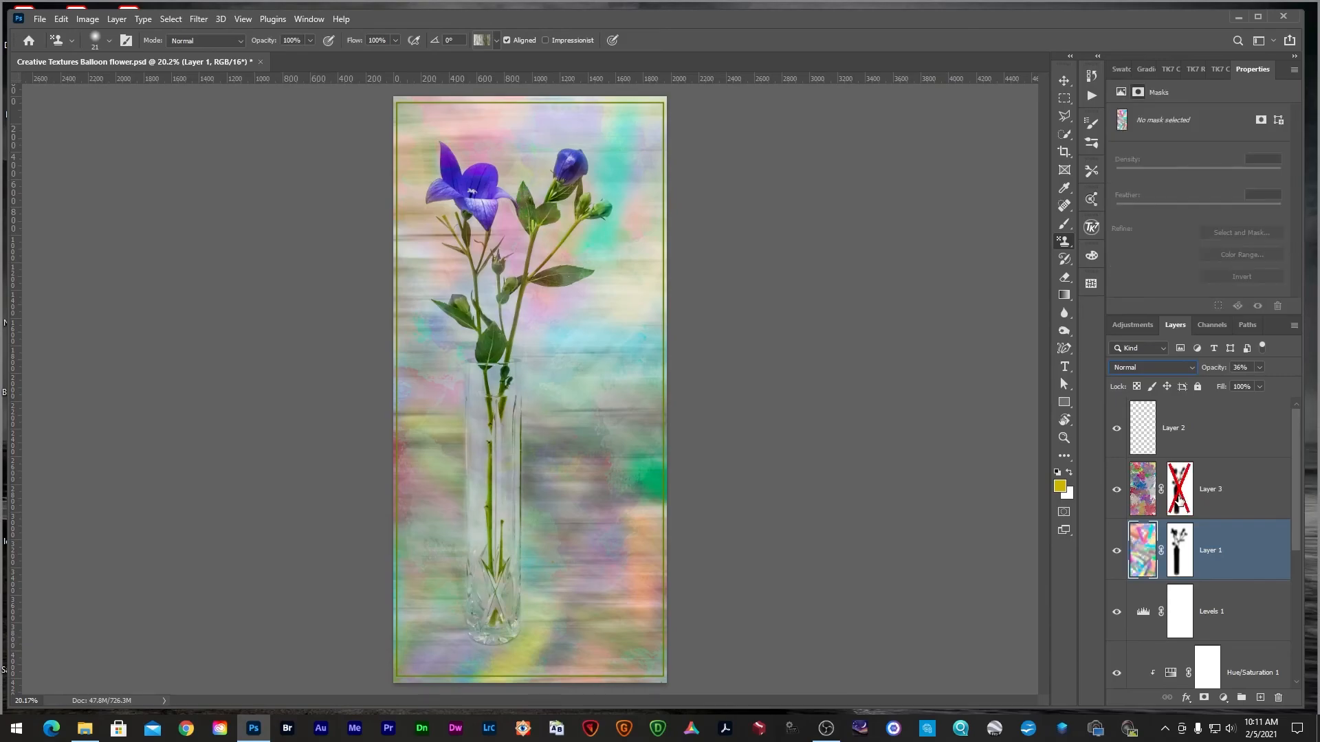
left_click(1179, 500, "shift")
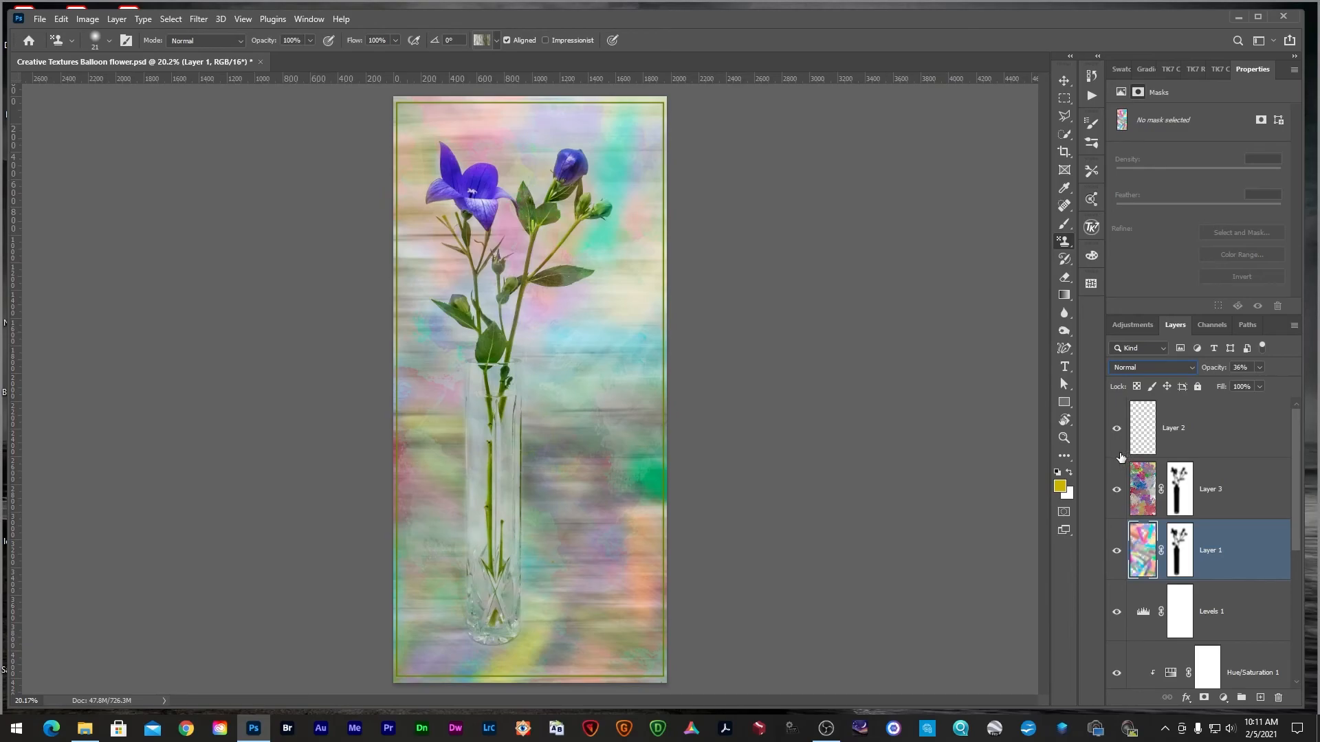
- Stamp all visible layers into a new merged layer above Layer 2
left_click(1205, 428)
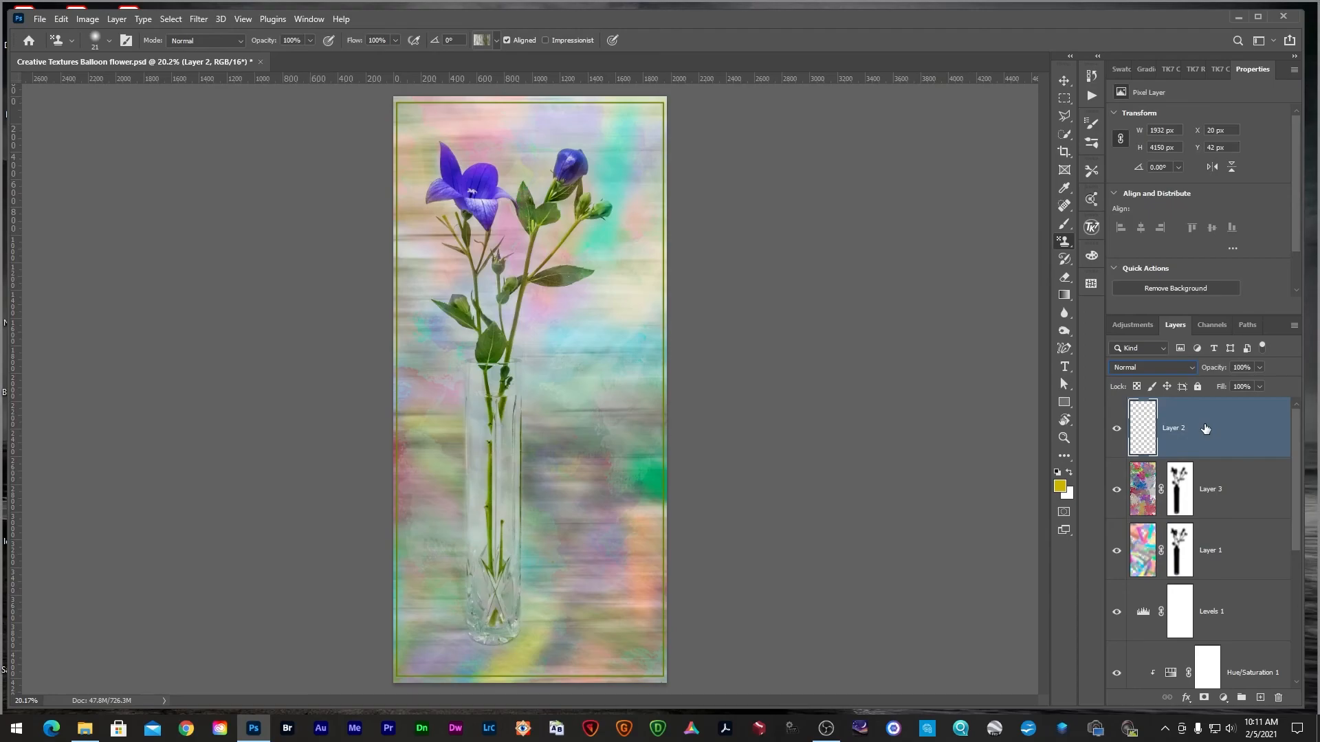
key("ctrl+shift+alt+e")
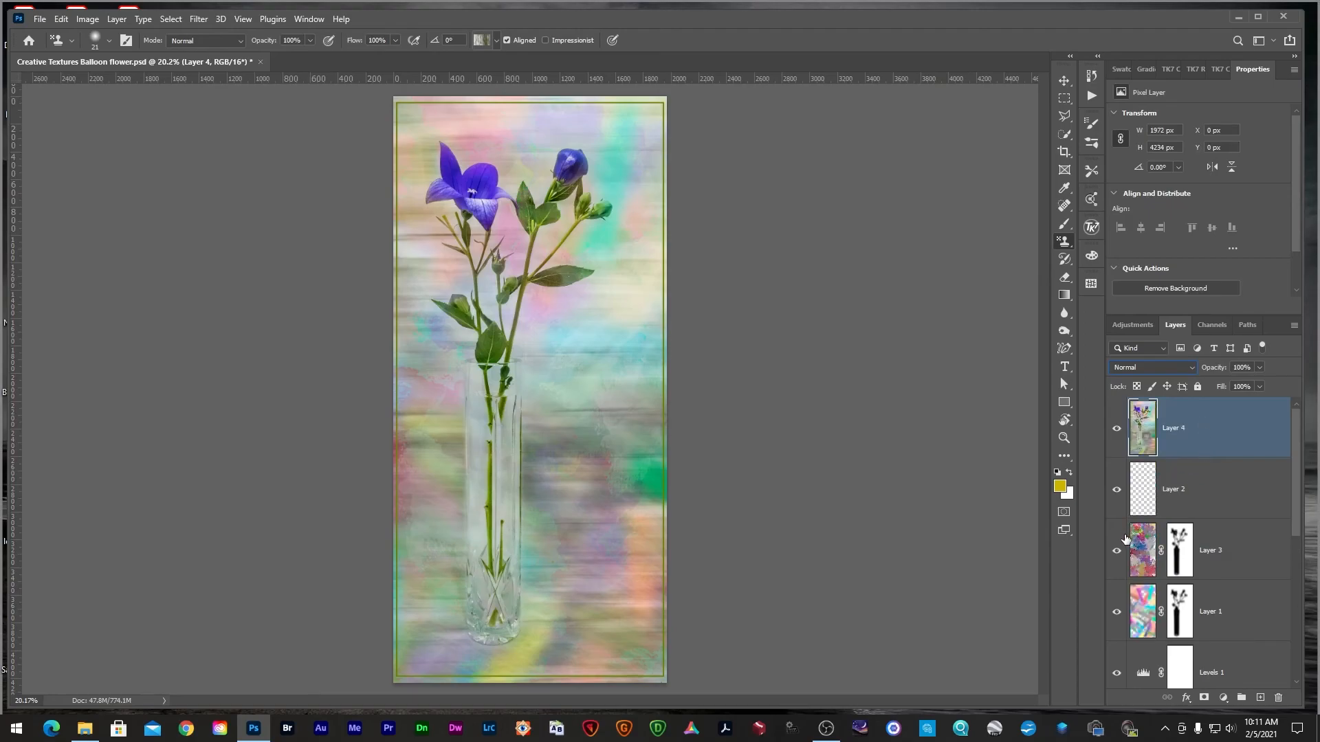
- Compare the original flower photo layer shown on its own with the merged Layer 4 shown above it
scroll(1125, 539, "down", 10)
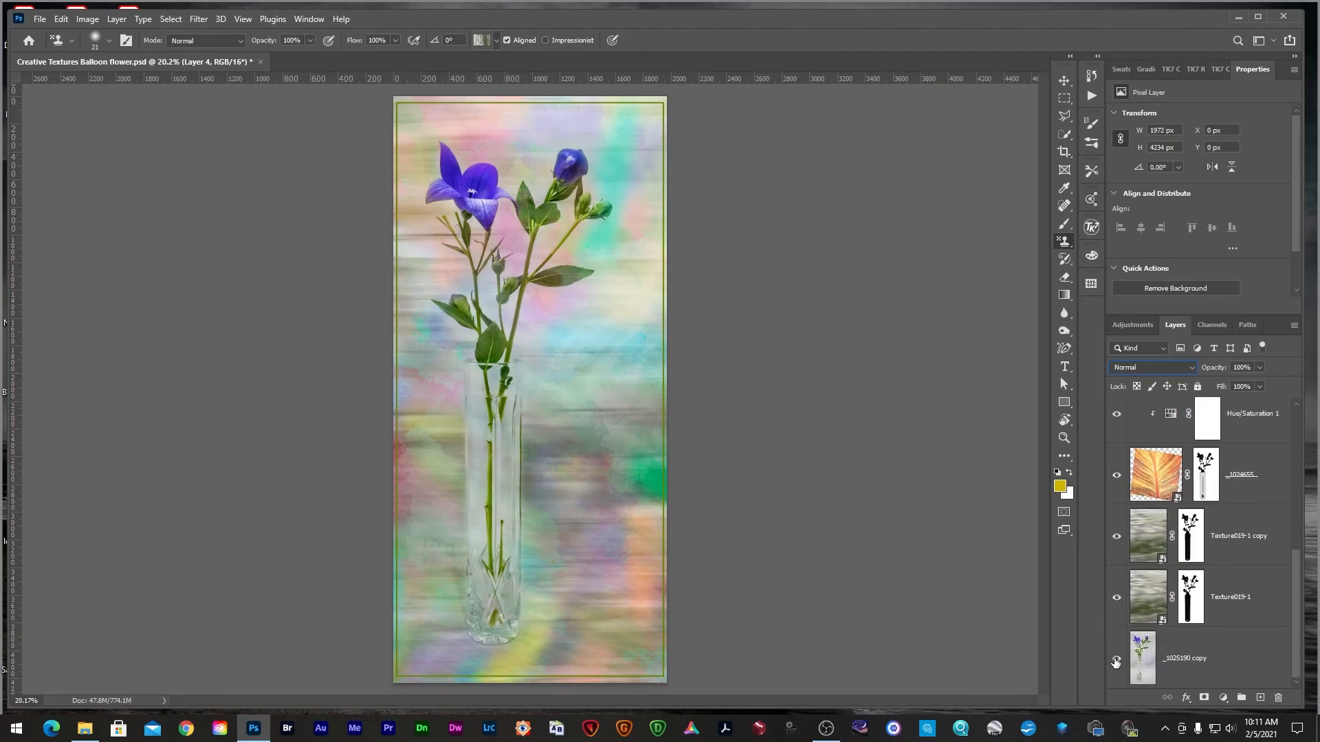
left_click(1115, 662, "alt")
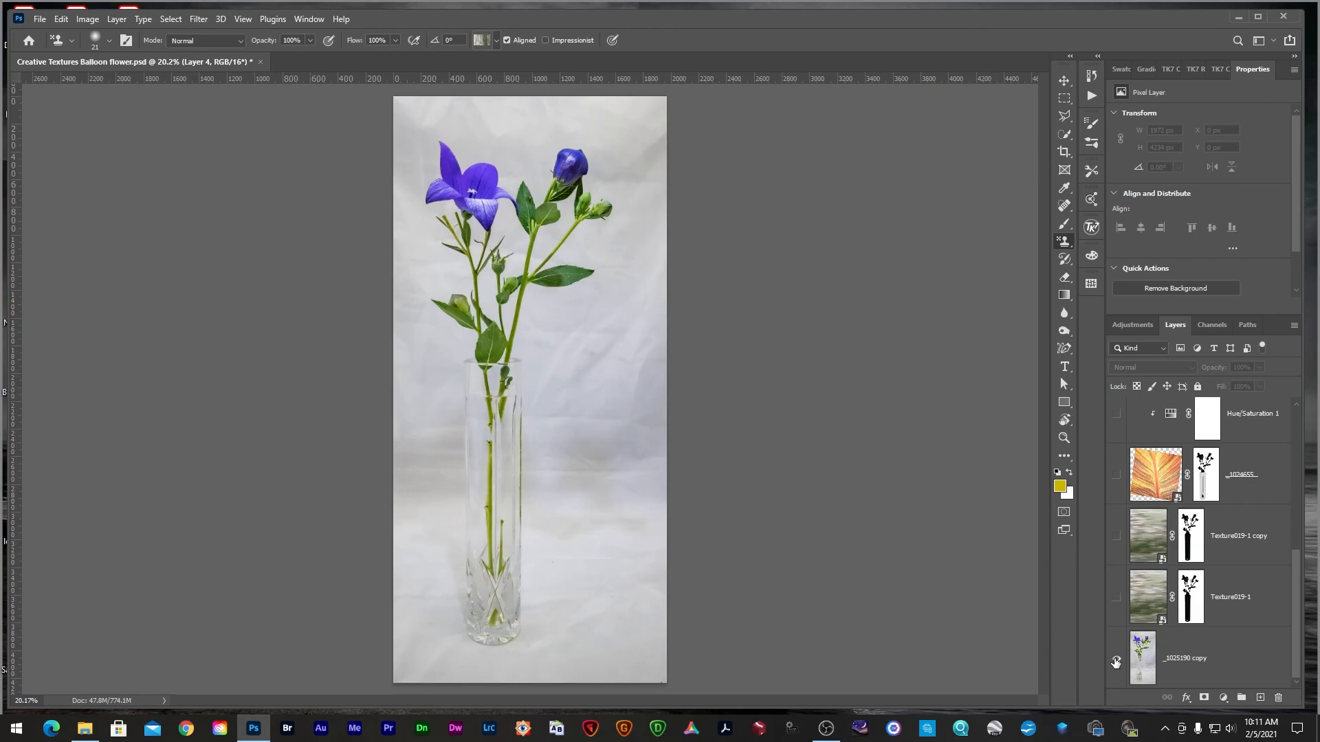
scroll(1116, 660, "up", 10)
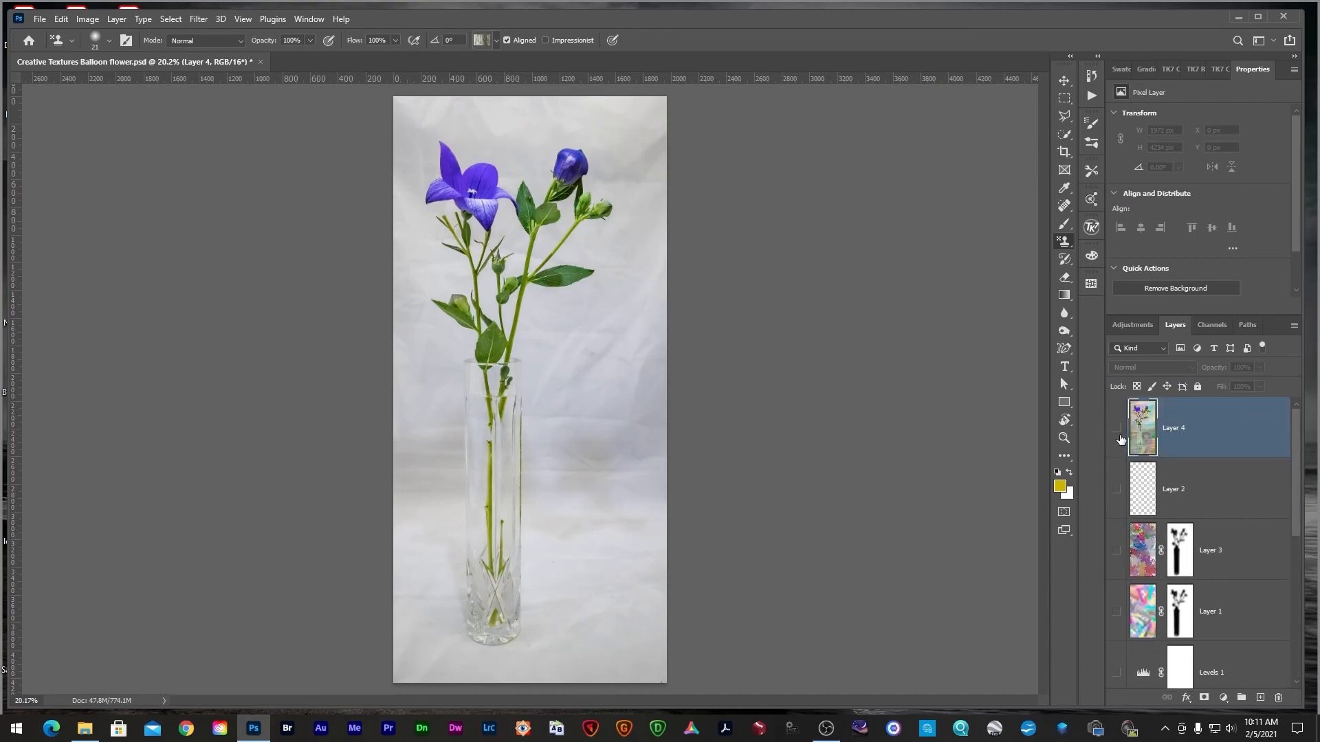
left_click(1116, 432)
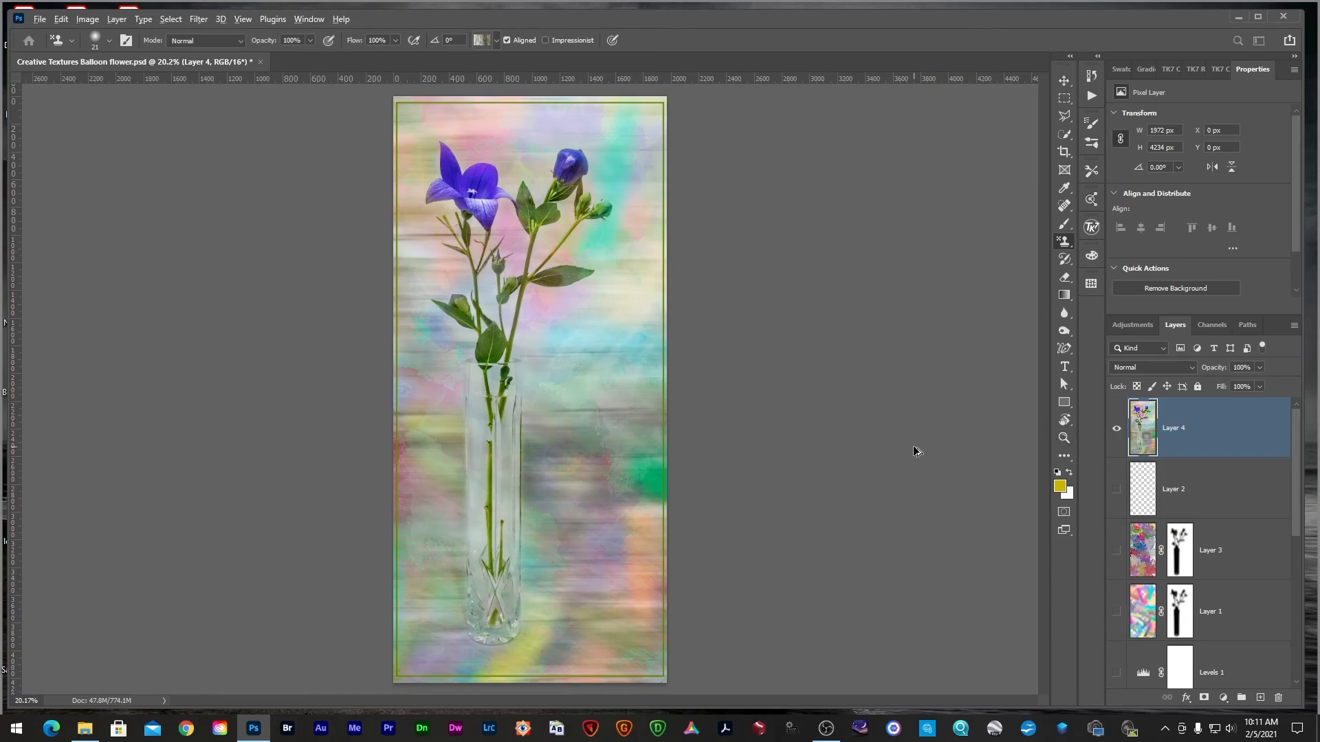
- Set up an Export As of the merged image with the image height reduced to 1080 px
key("ctrl+alt+shift+w")
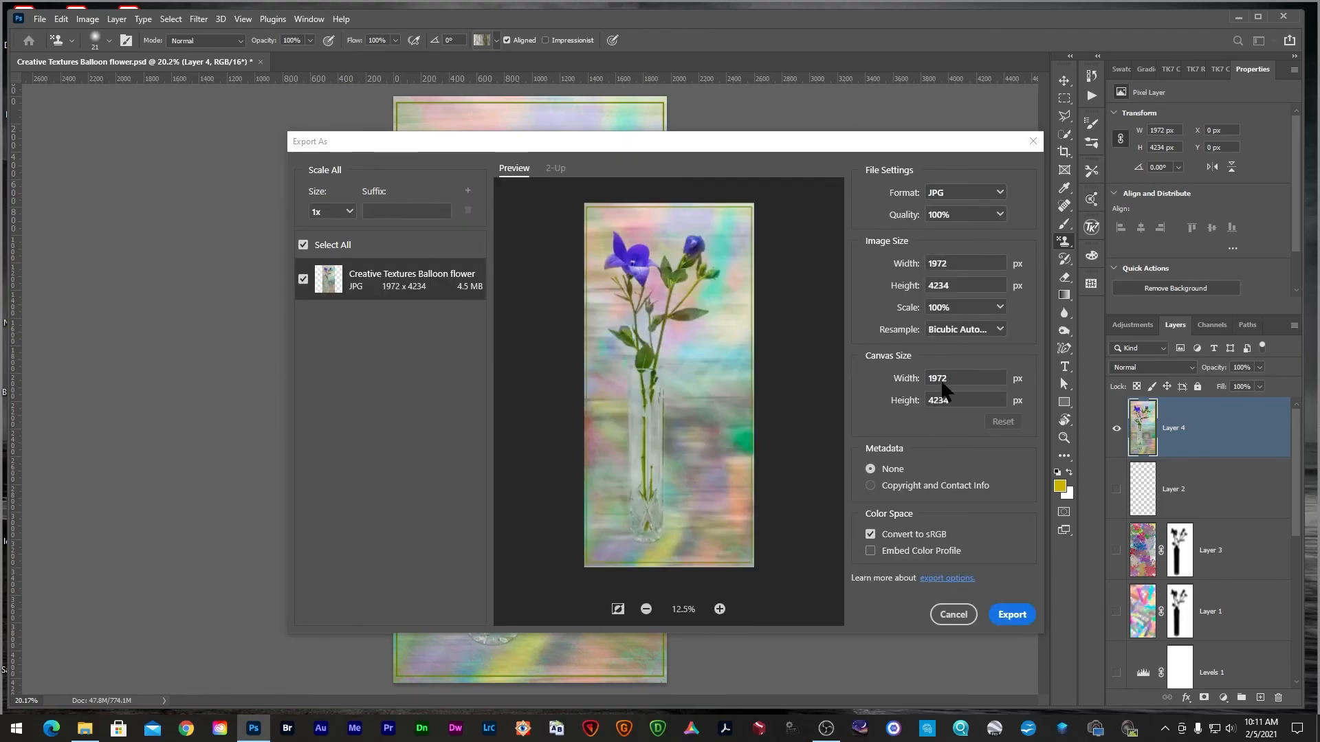
left_click_drag(954, 288, 926, 289)
type("1080")
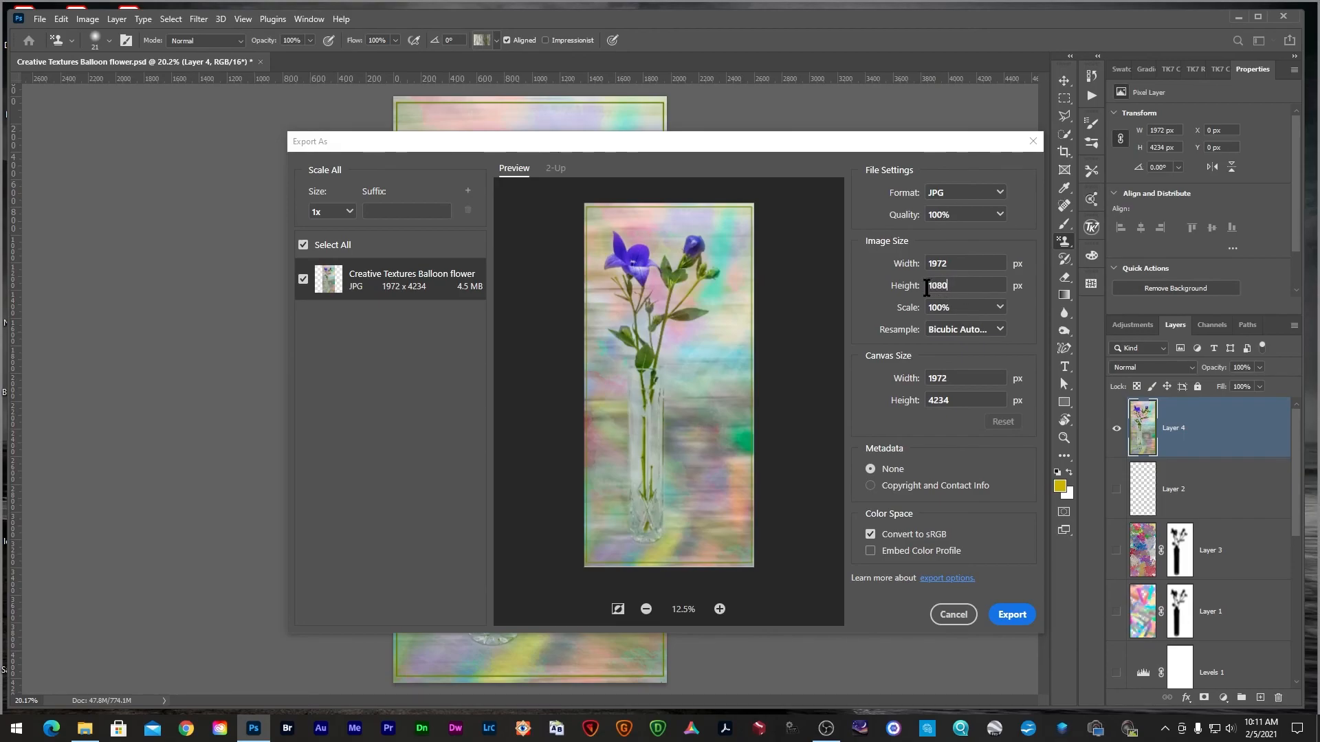
left_click(872, 299)
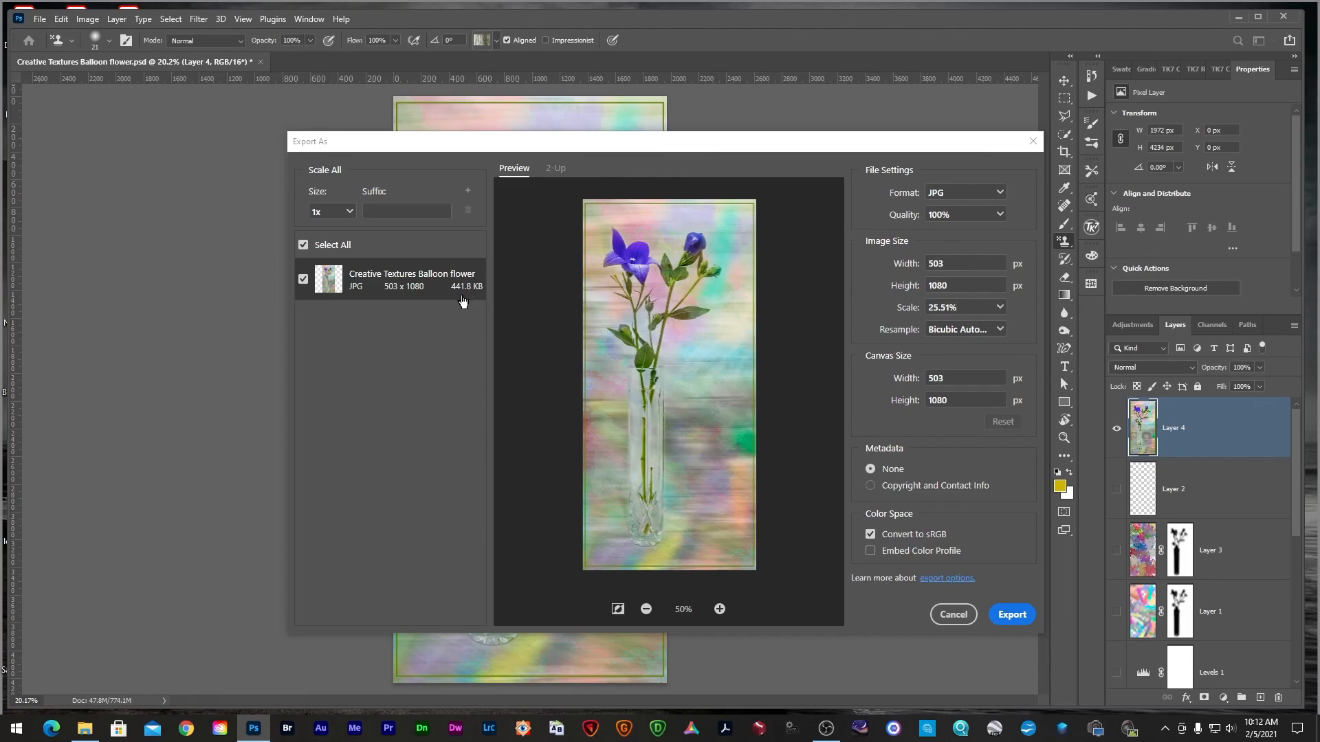
- Export the JPG to the Texture session SMCC folder, adding "final" to the end of the name Creative Textures Balloon flower
left_click(1020, 609)
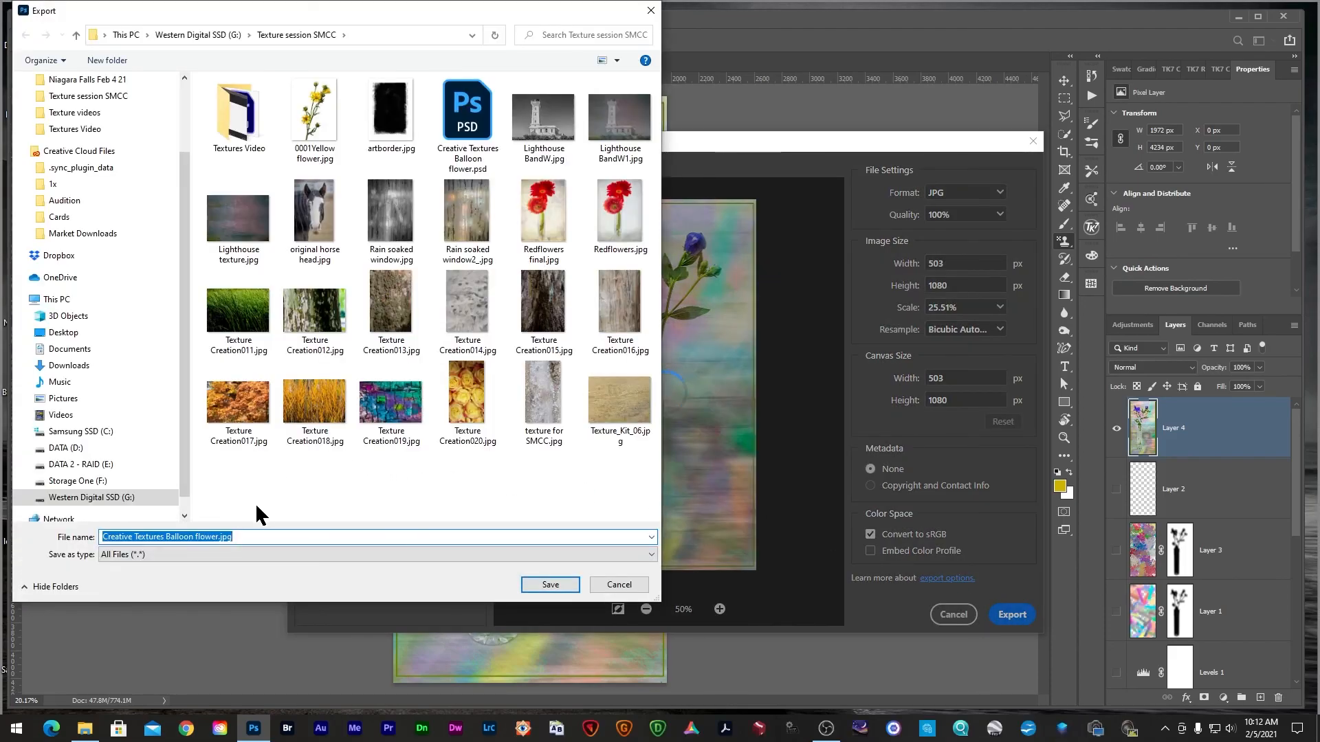
left_click(218, 537)
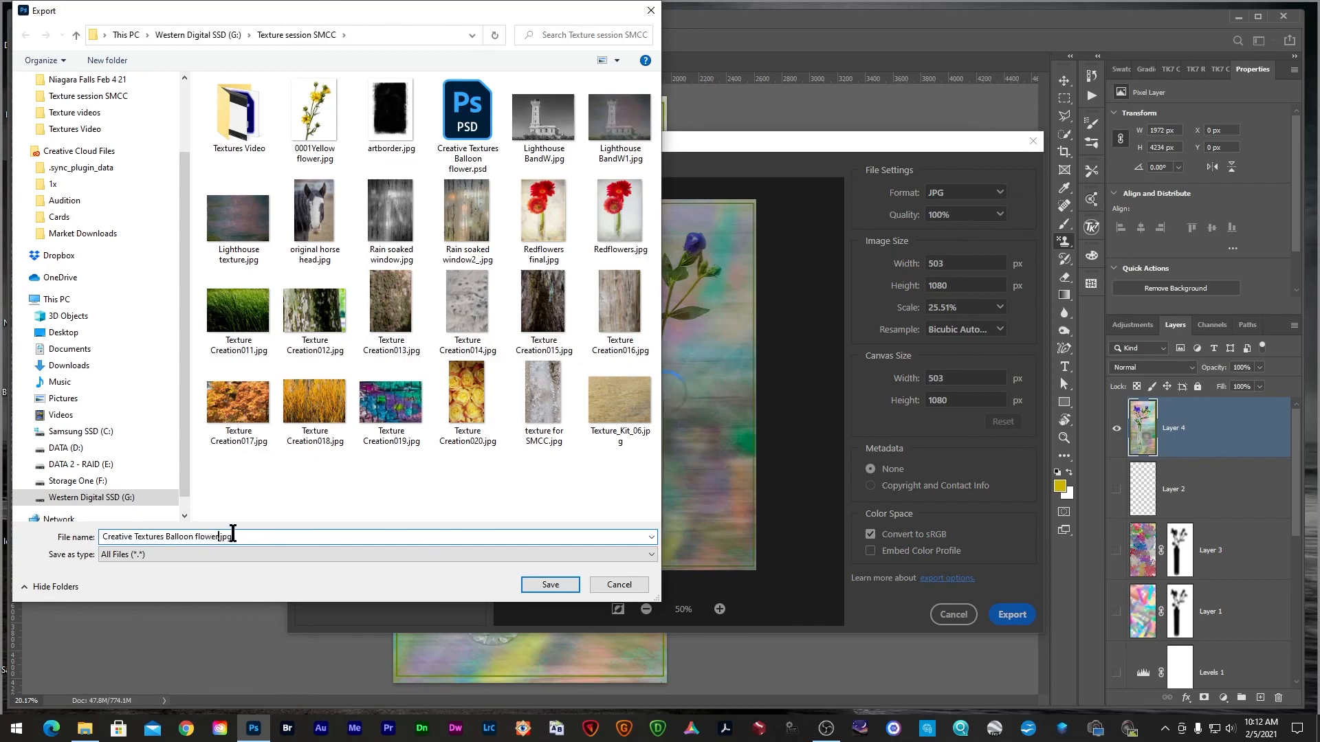
type("final")
key("Return")
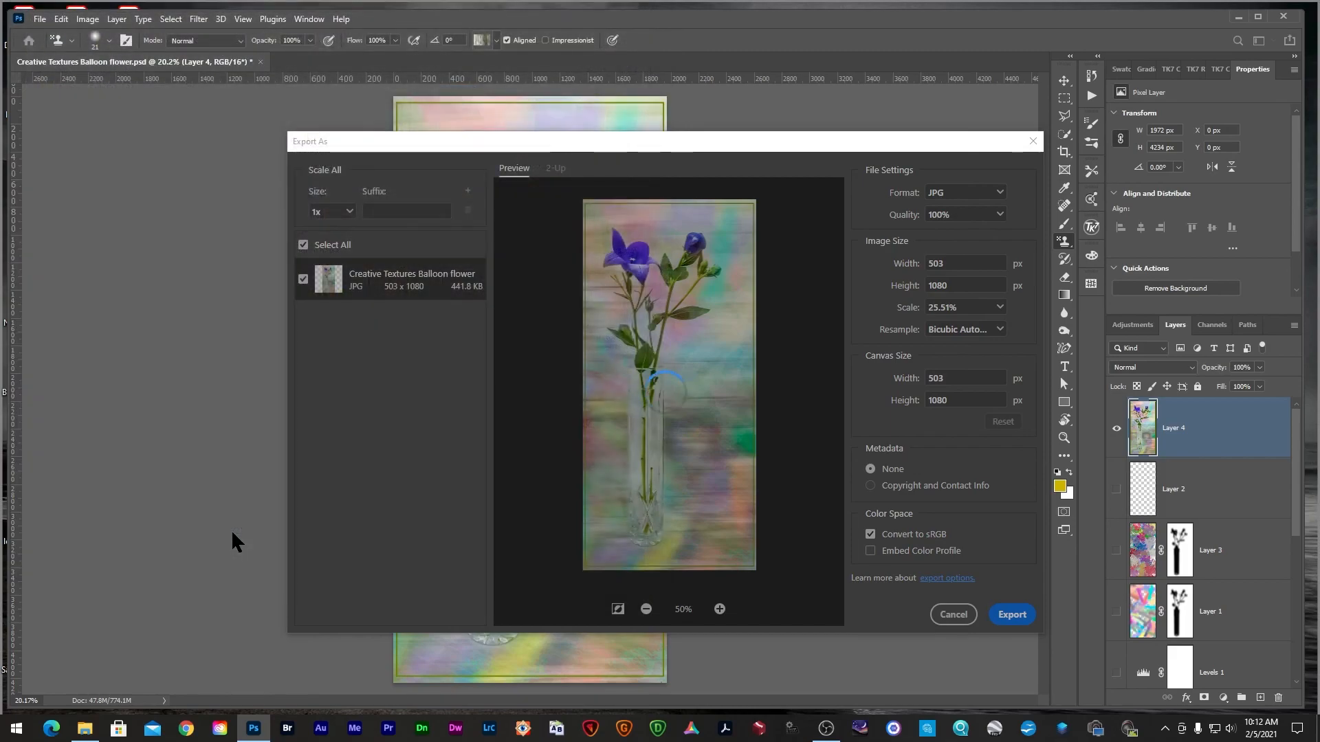